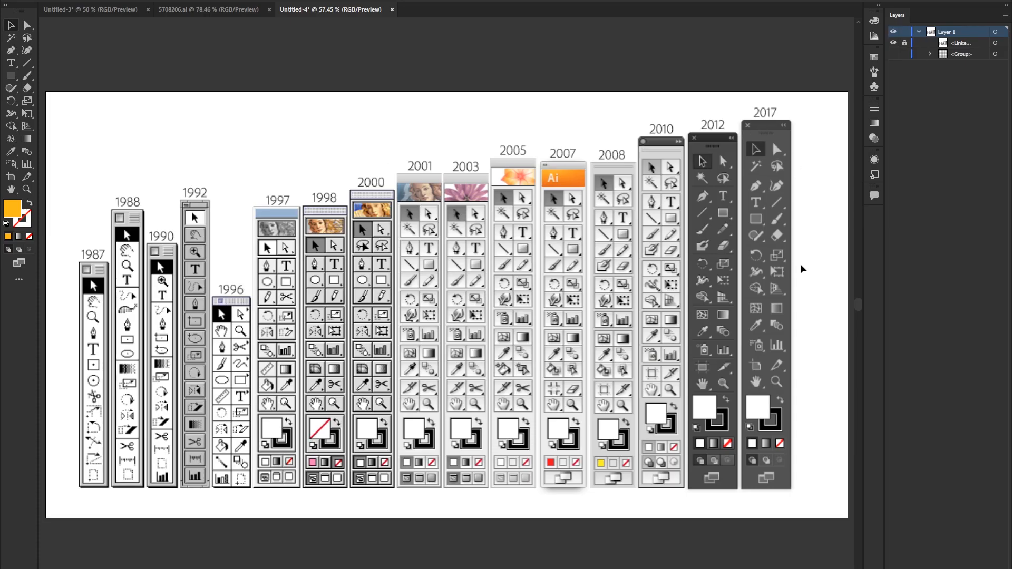
scroll(801, 263, up, 2)
drag(748, 237, 538, 260)
scroll(537, 262, down, 1)
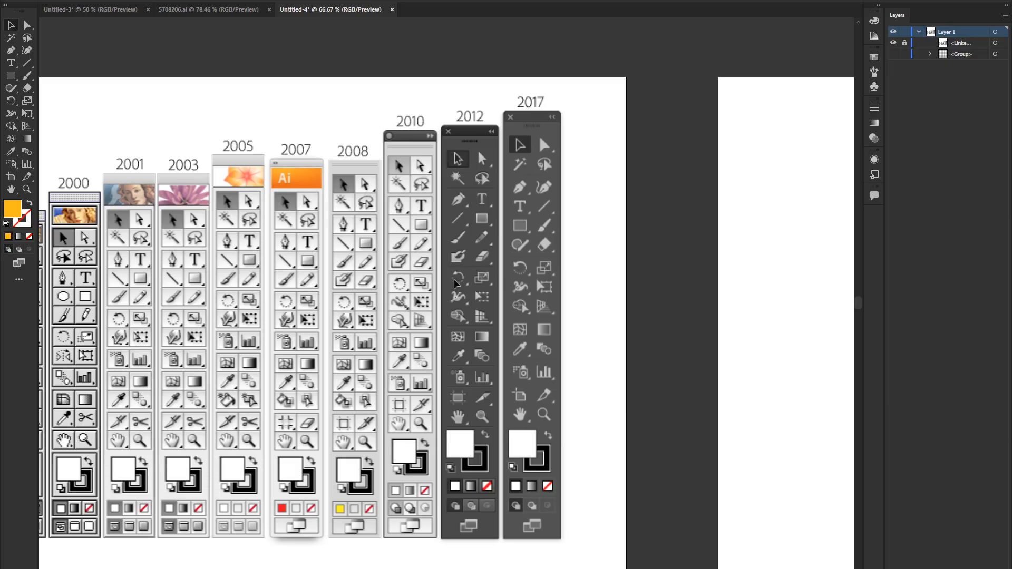
key(ctrl+0)
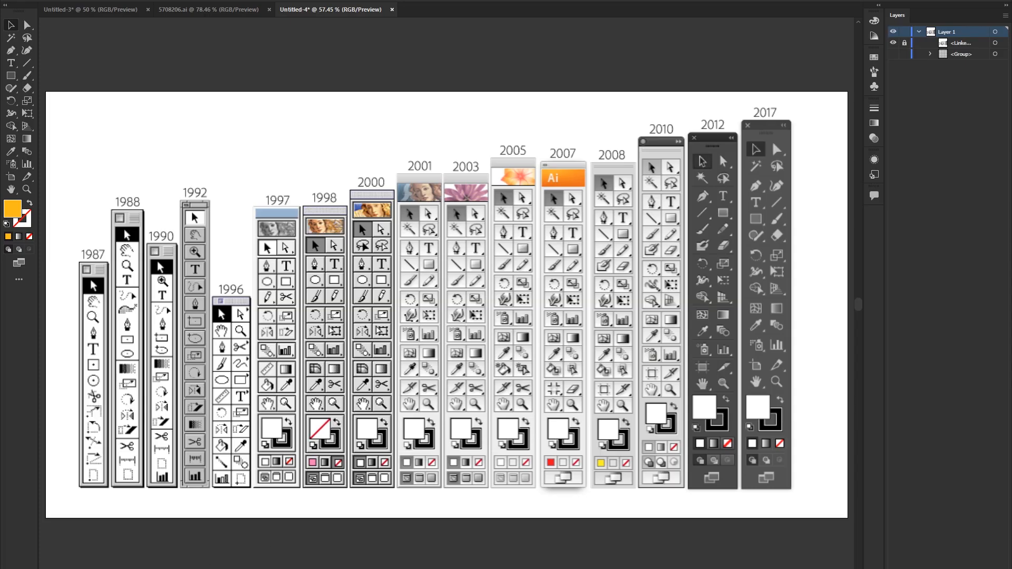
Go to the next, blank artboard and draw an orange square in its upper-left area
key(shift+Page_Down)
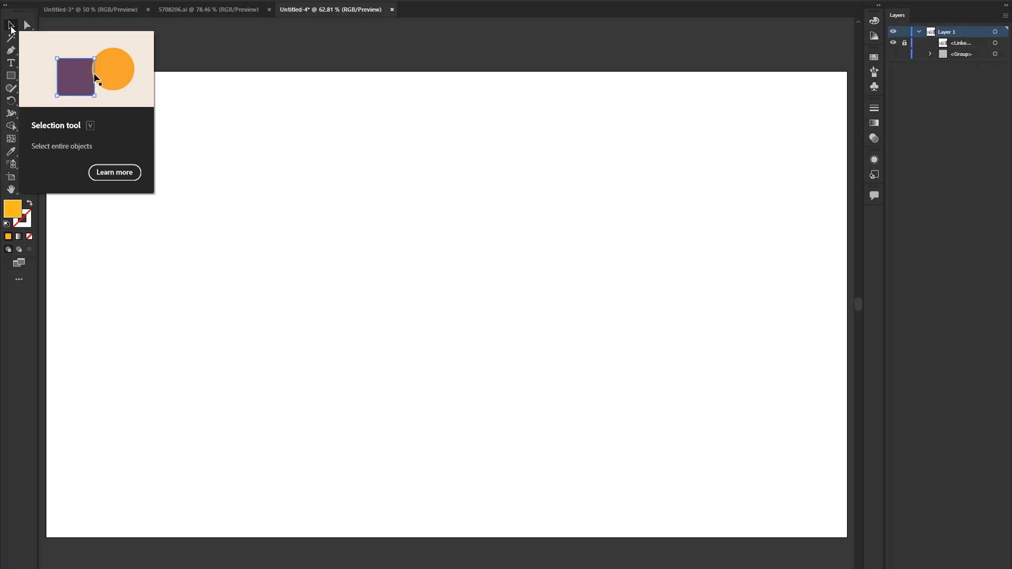
click(9, 76)
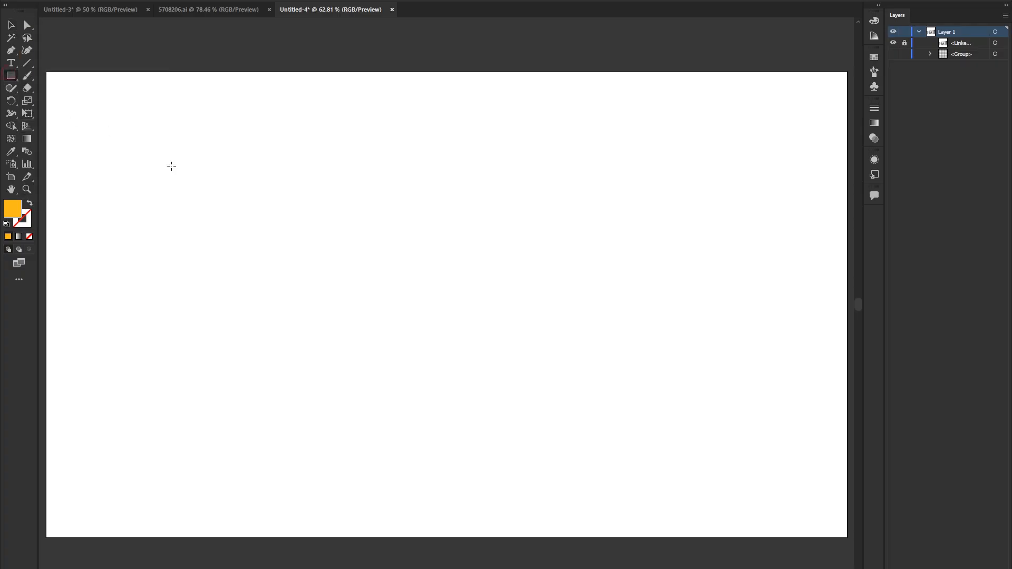
drag(173, 160, 259, 246)
key(v)
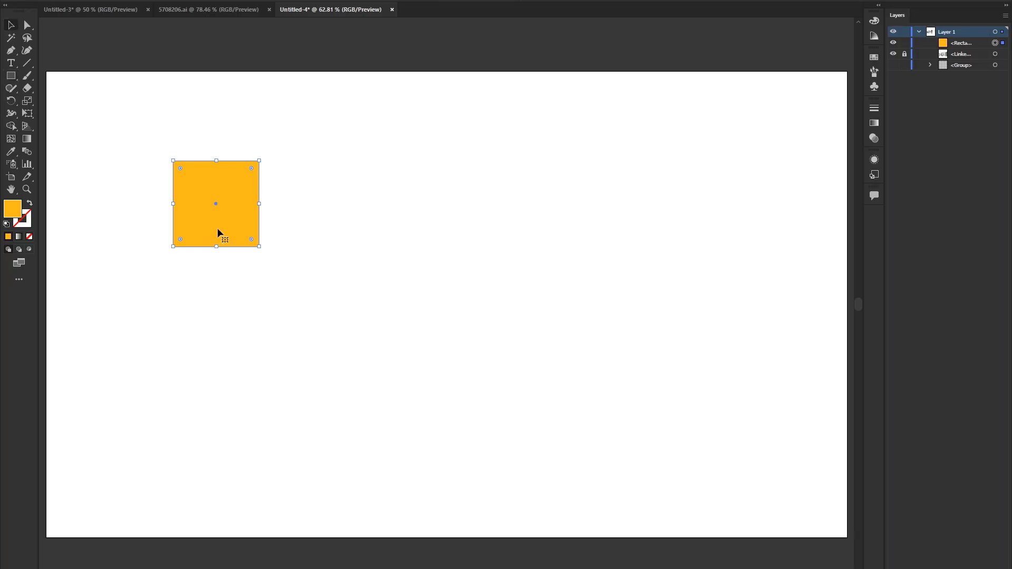
Deselect and reselect the orange square, and move it slightly with the Selection tool
click(311, 184)
click(213, 184)
drag(224, 207, 245, 205)
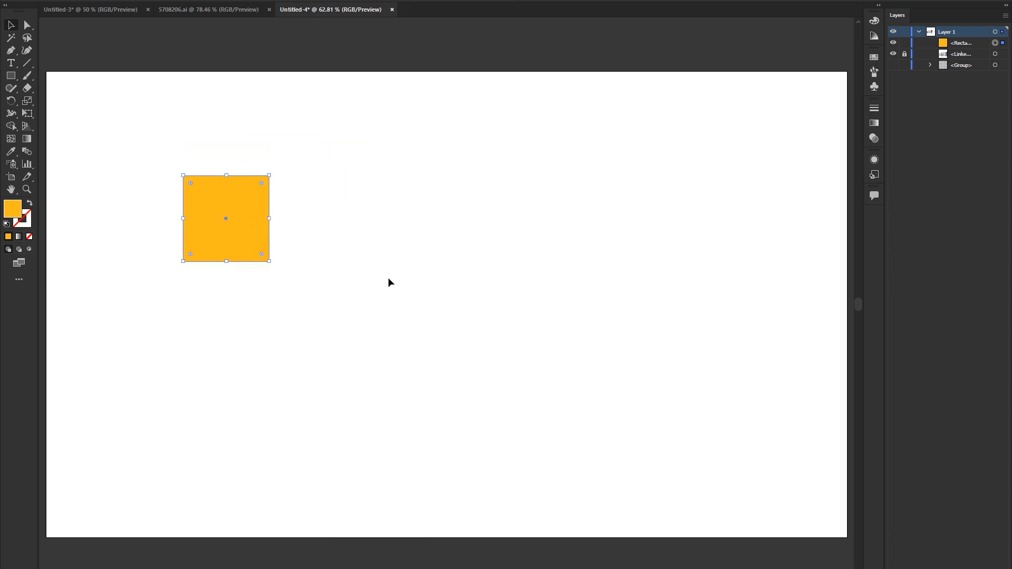
Enlarge the square proportionally from its corners to roughly twice its drawn size and reposition it
drag(270, 262, 330, 377)
drag(266, 221, 234, 206)
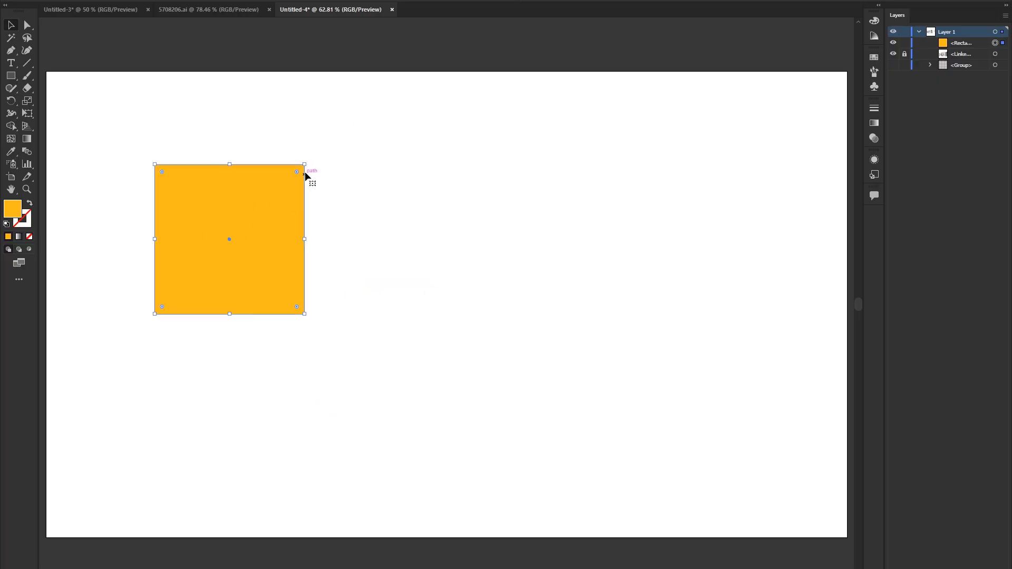
drag(307, 162, 322, 148)
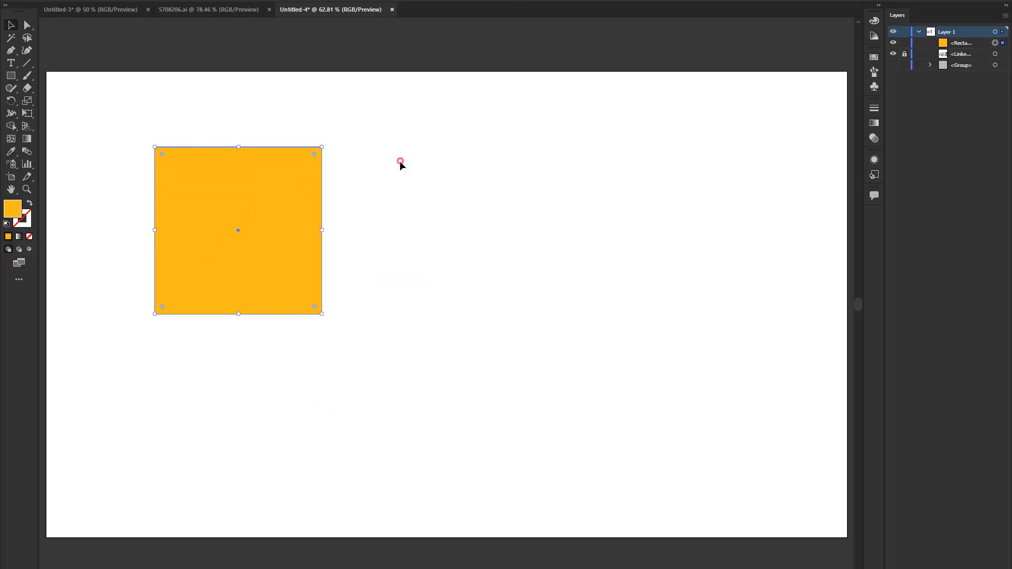
Move the whole square to near the middle of the artboard with the Selection tool
click(400, 163)
click(246, 271)
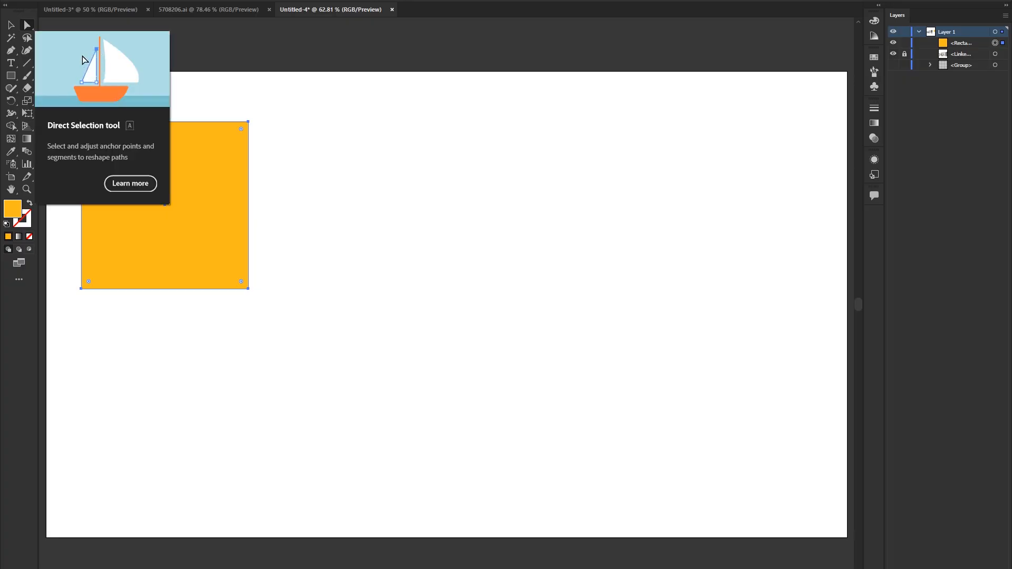
click(10, 25)
click(202, 204)
drag(185, 178, 389, 227)
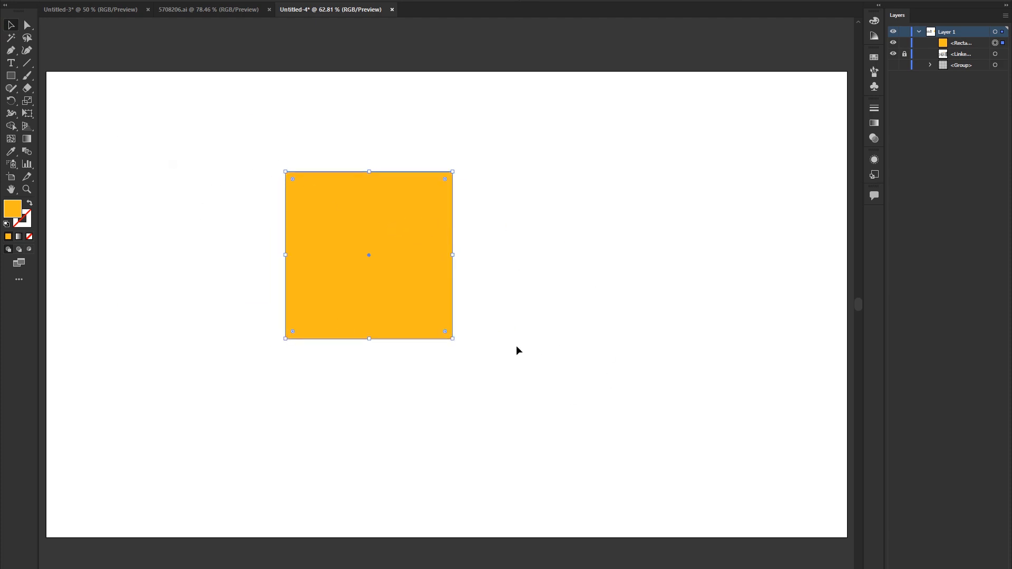
Reselect the square and select all four of its anchor points with the Direct Selection tool
click(227, 254)
scroll(371, 259, up, 2)
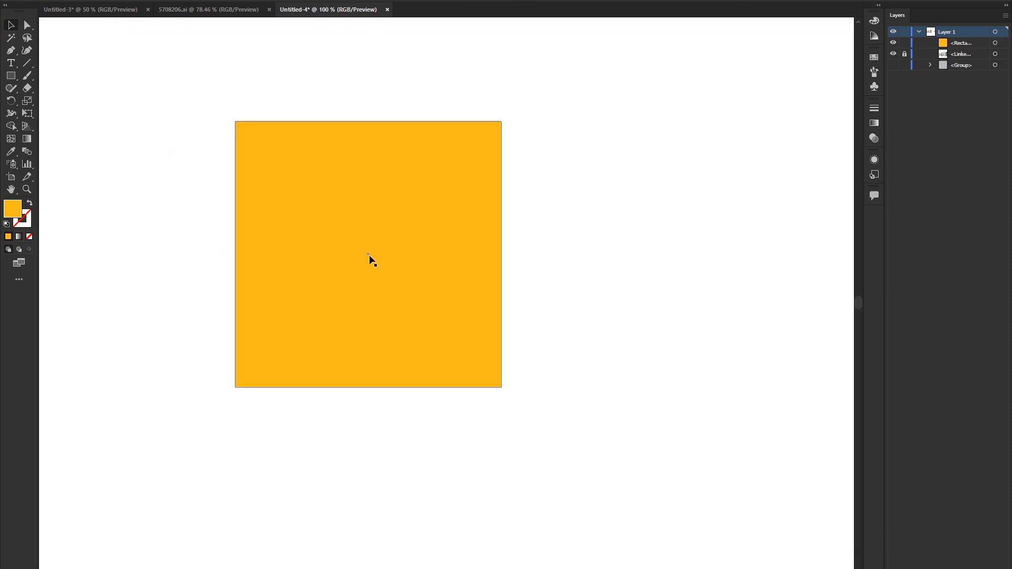
drag(378, 226, 392, 270)
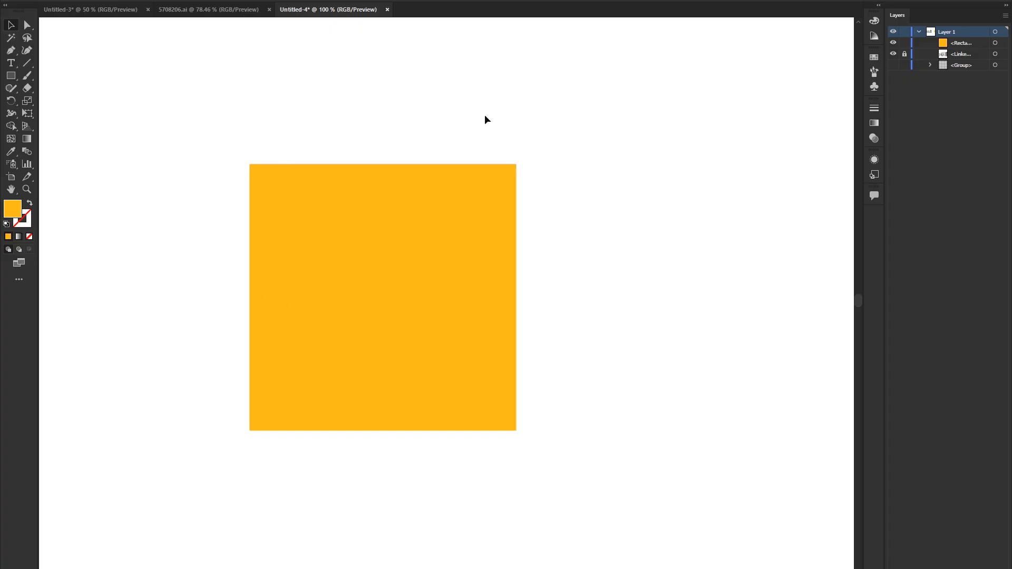
click(308, 216)
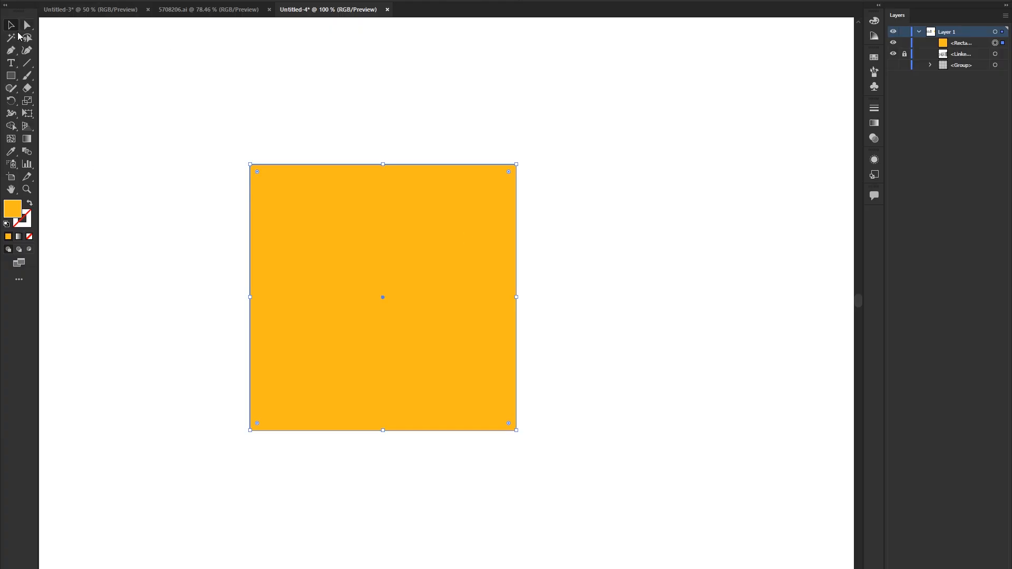
click(27, 27)
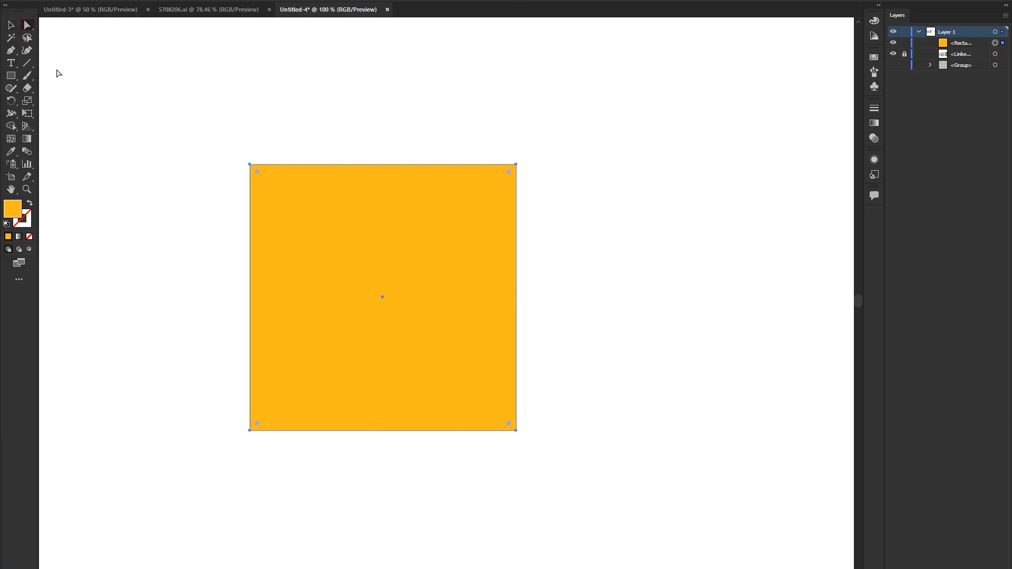
drag(164, 98, 579, 499)
Inspect the anchor point at each of the square's corners up close
scroll(239, 443, up, 3)
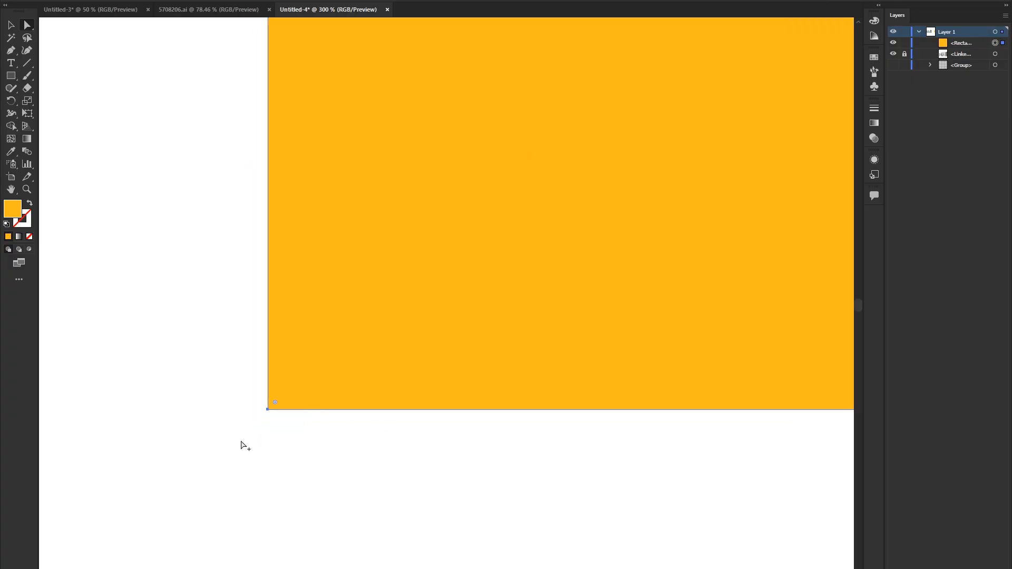
scroll(271, 413, down, 3)
scroll(253, 144, up, 2)
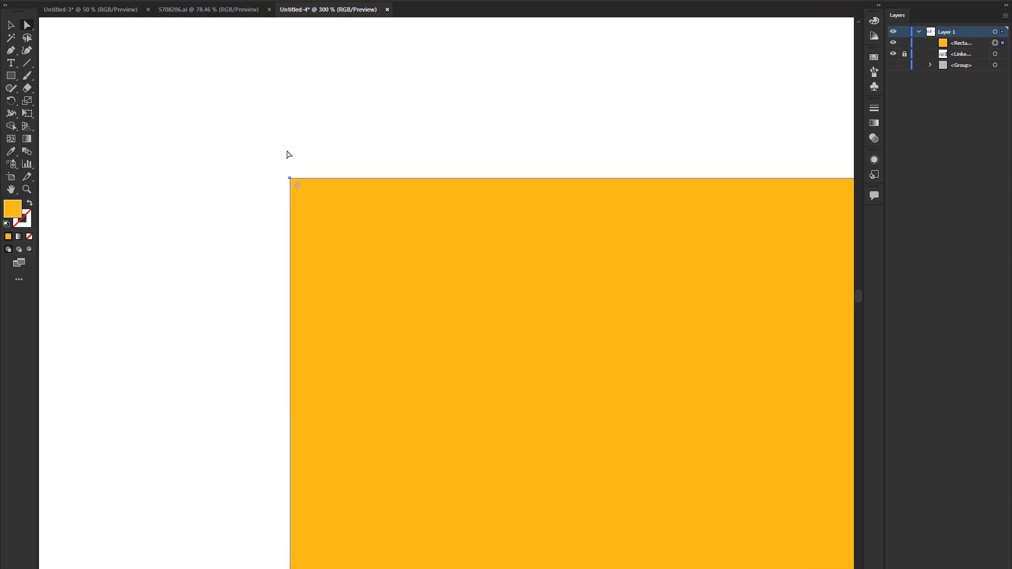
scroll(276, 176, down, 2)
scroll(553, 196, up, 3)
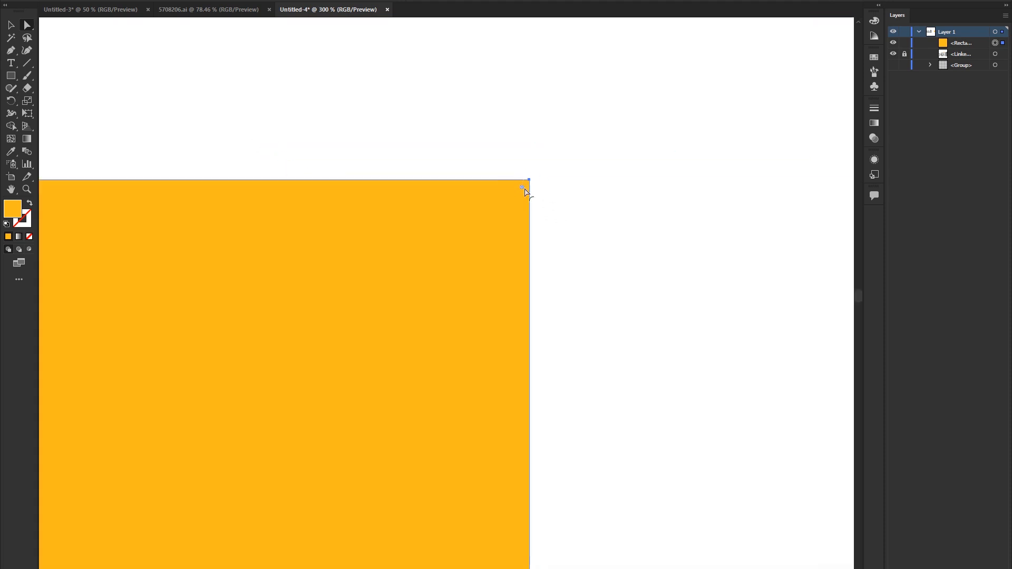
scroll(540, 305, down, 3)
scroll(549, 472, up, 3)
scroll(509, 388, down, 5)
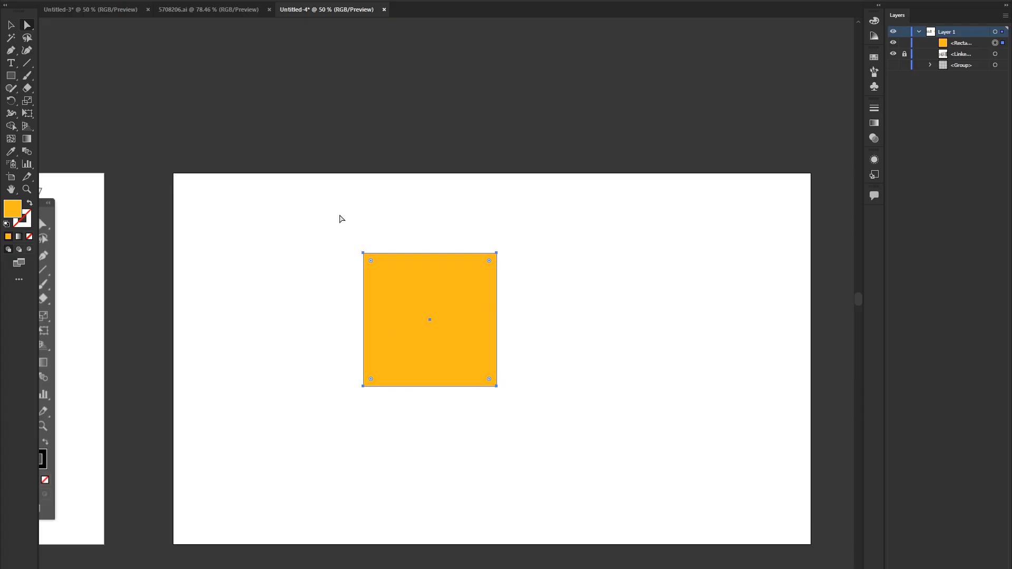
Switch back to the Selection tool, deselect the square and select it again as a whole object
key(v)
scroll(501, 350, up, 1)
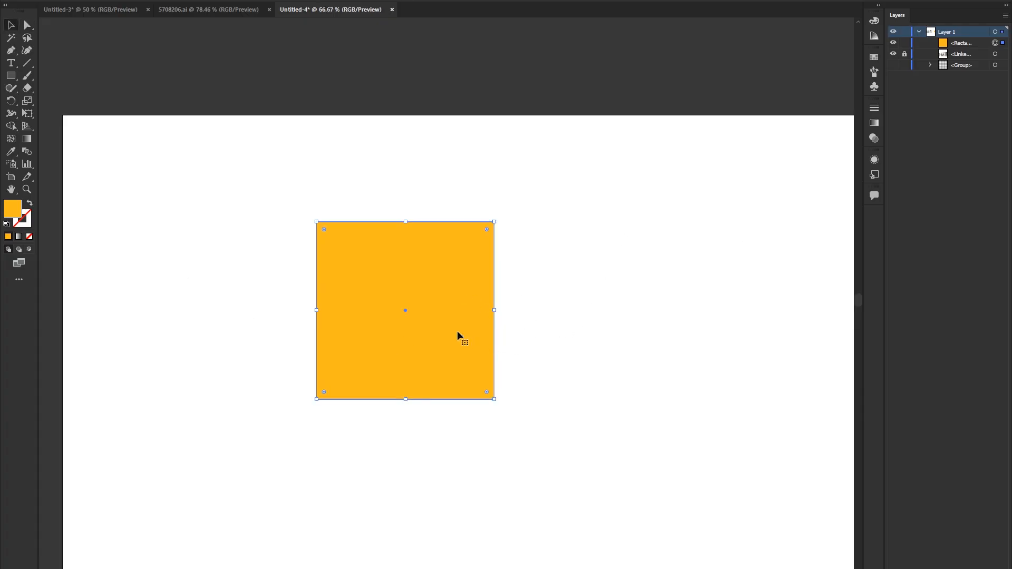
drag(508, 386, 506, 354)
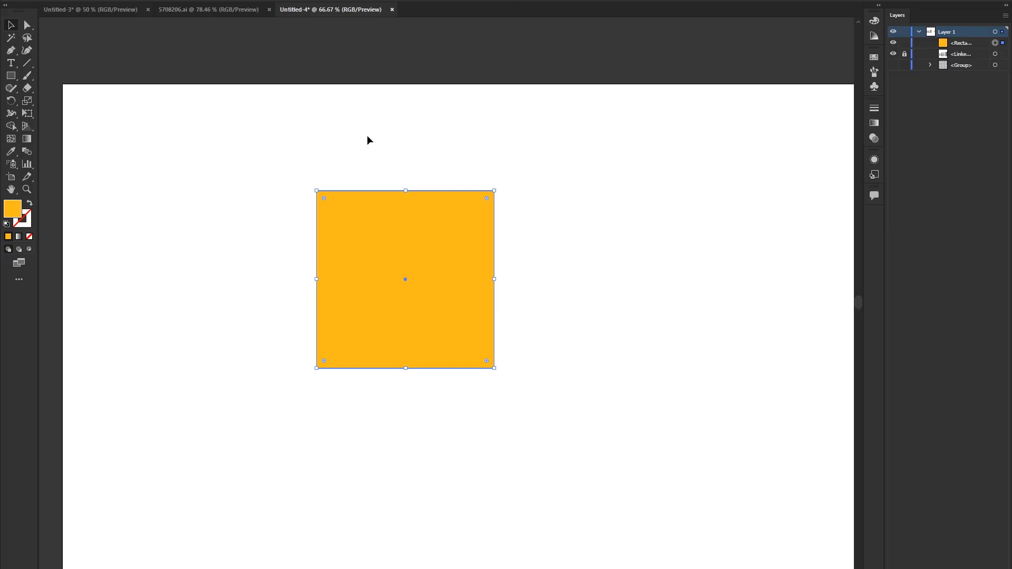
click(349, 153)
drag(266, 154, 615, 435)
Show the square's anchor points with the Direct Selection tool and examine the enlarged shape
click(27, 24)
scroll(454, 334, up, 2)
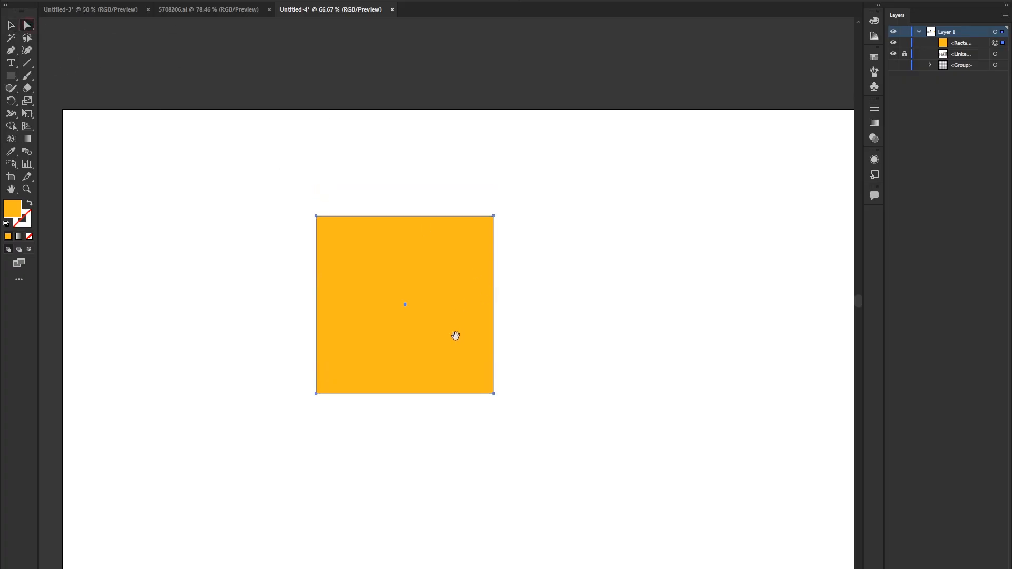
scroll(454, 355, up, 2)
scroll(447, 355, down, 1)
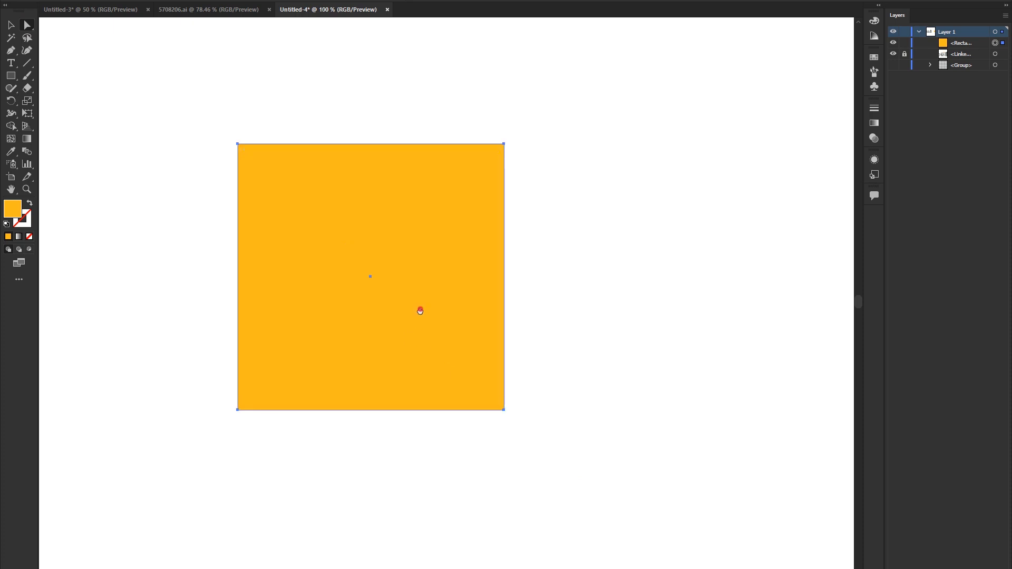
scroll(420, 311, up, 1)
scroll(405, 380, up, 1)
drag(350, 259, 350, 274)
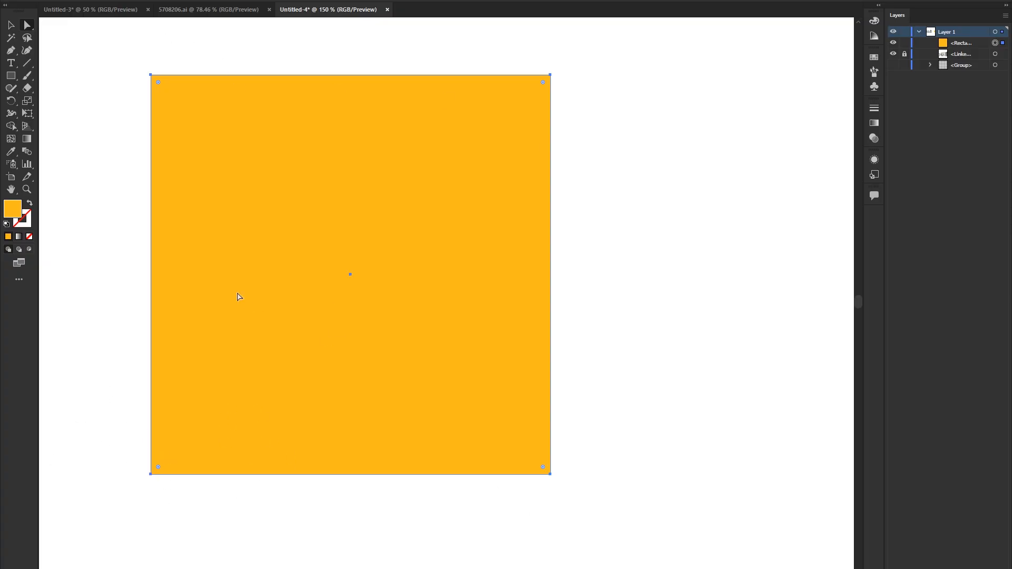
scroll(245, 229, down, 1)
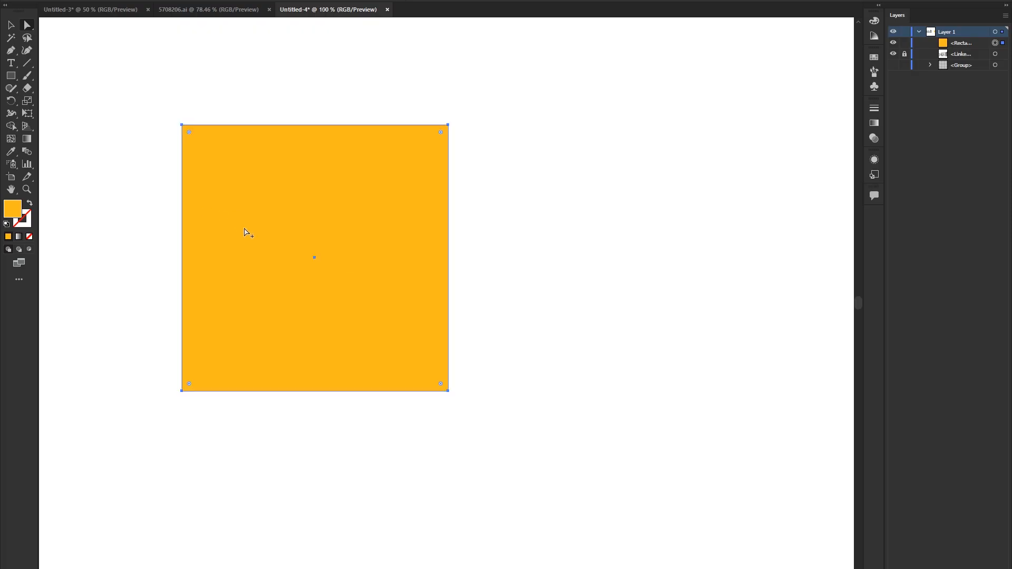
scroll(253, 304, up, 1)
drag(247, 181, 284, 237)
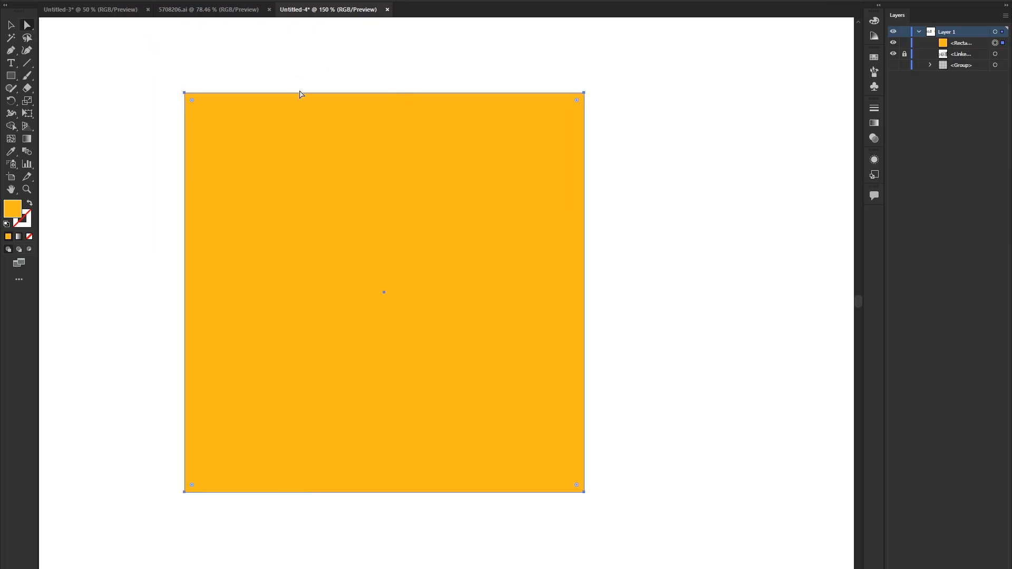
Try moving only the square's top-left anchor point diagonally toward the opposite corner, and undo it
click(184, 93)
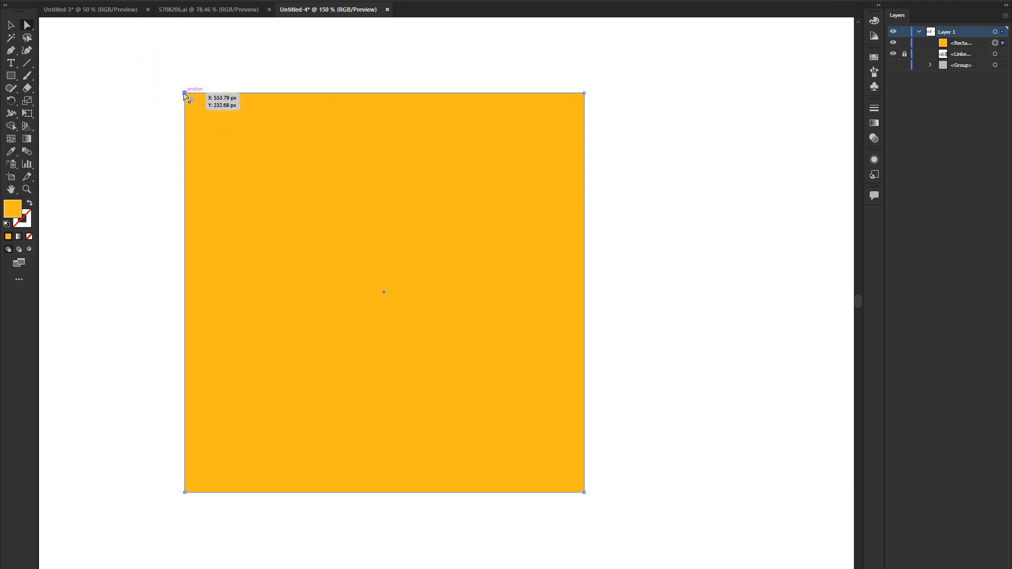
drag(184, 93, 528, 438)
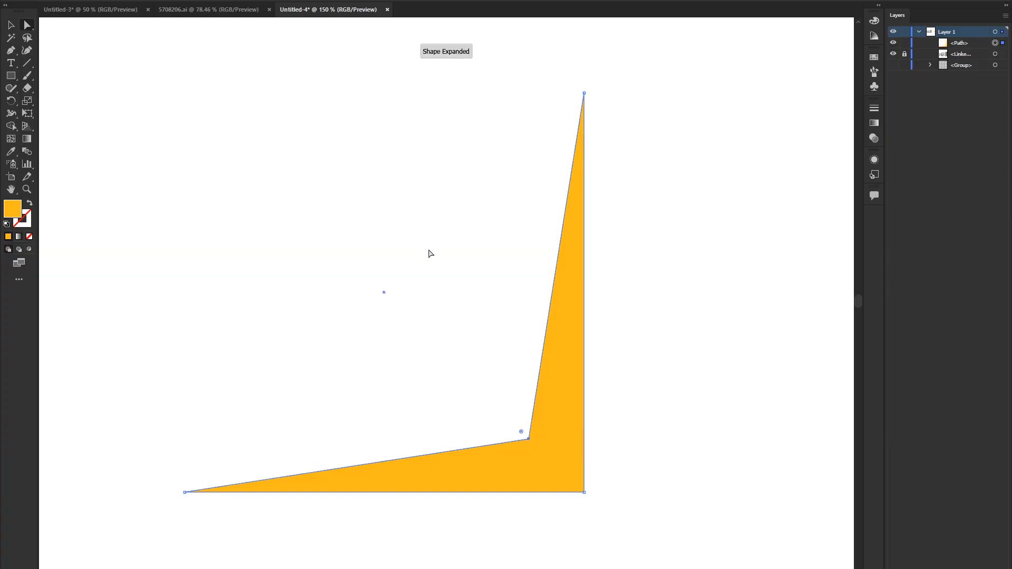
key(ctrl+z)
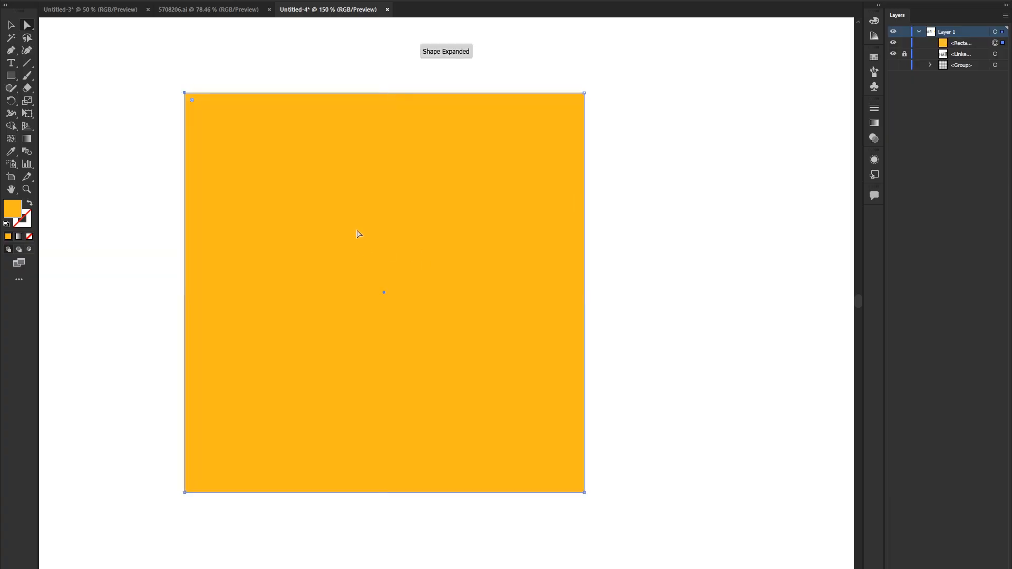
Try moving only the square's bottom-right anchor point to the shape's centre, and undo it
click(584, 492)
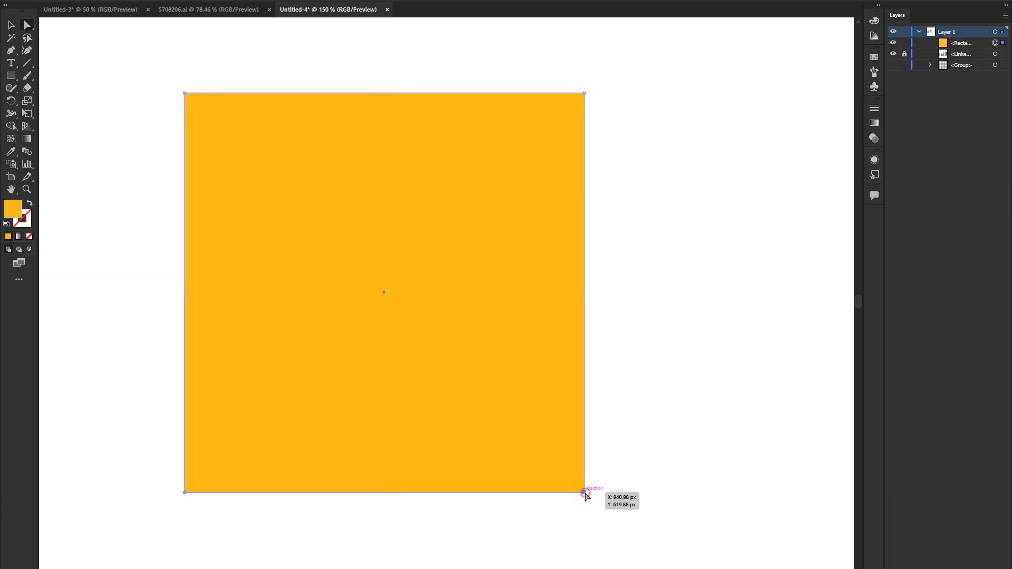
drag(585, 494, 383, 291)
click(382, 291)
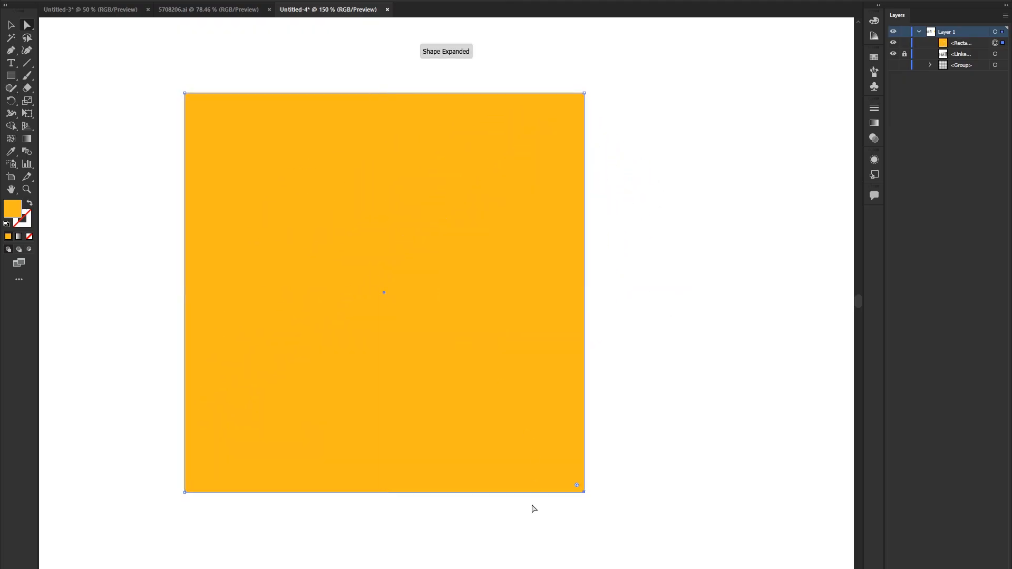
Try deleting the square's bottom-right anchor point to form a triangle, and undo the deletion
click(584, 491)
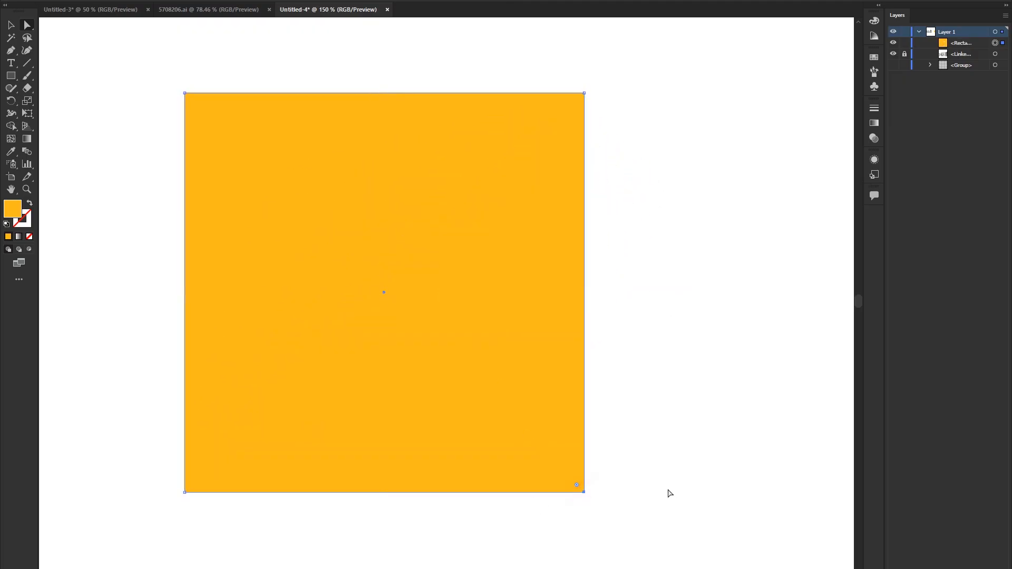
key(Delete)
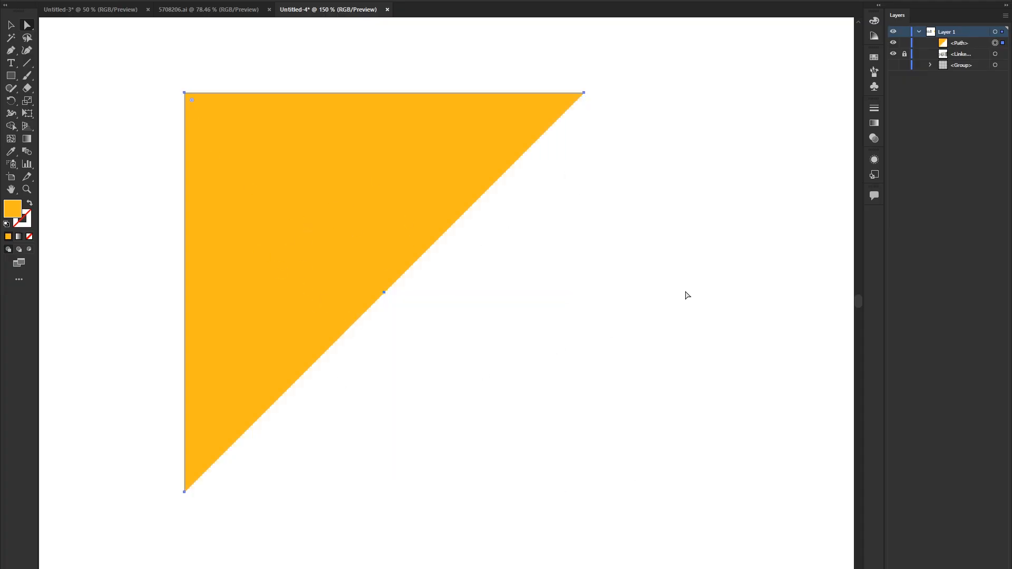
key(ctrl+z)
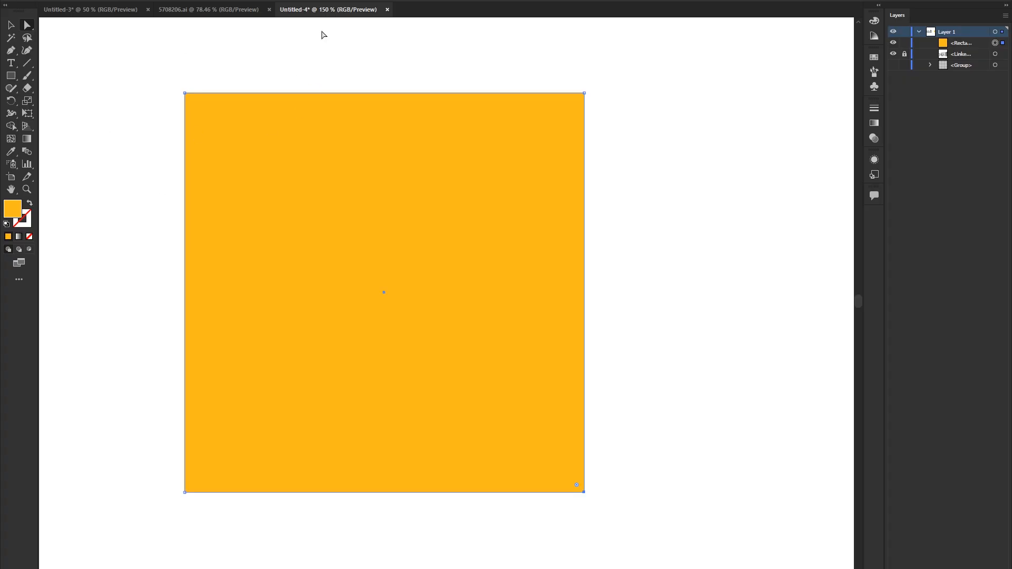
Pull the square's top-right anchor point outward, away from the shape
click(583, 93)
drag(582, 100, 644, 77)
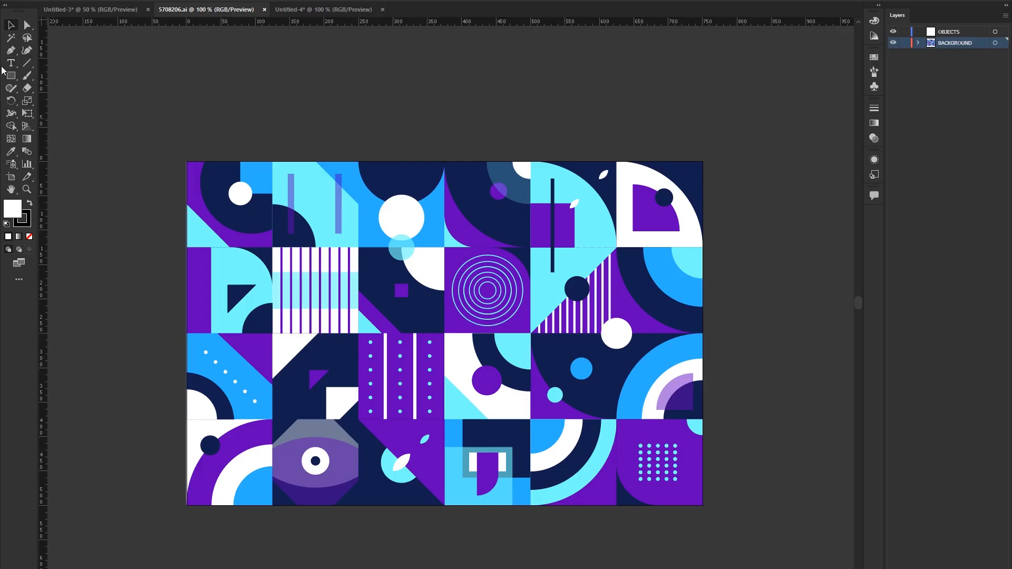
Select every object sharing the purple fill across the artwork with the Magic Wand
click(13, 40)
scroll(375, 242, up, 3)
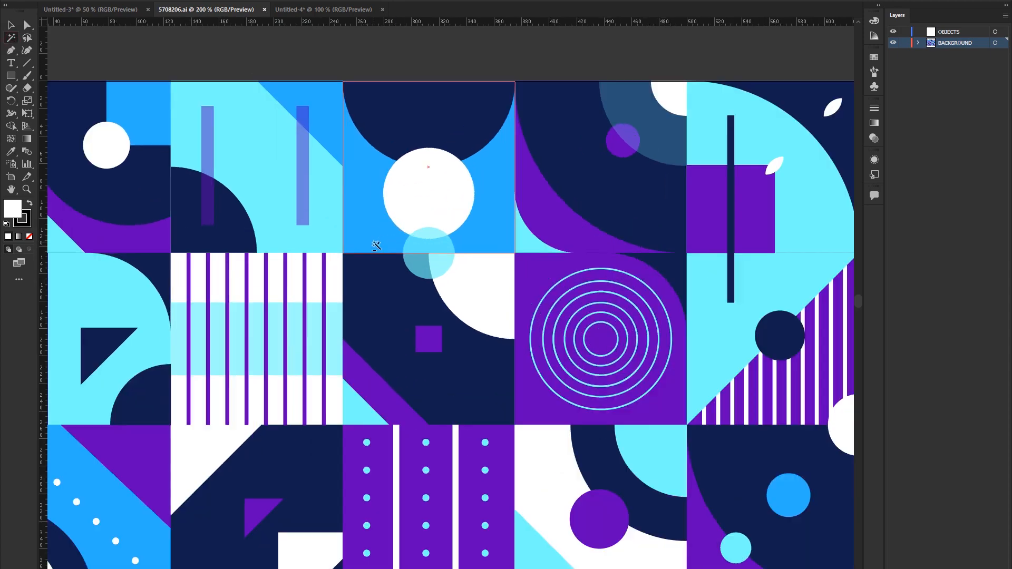
drag(308, 157, 303, 264)
scroll(307, 272, down, 1)
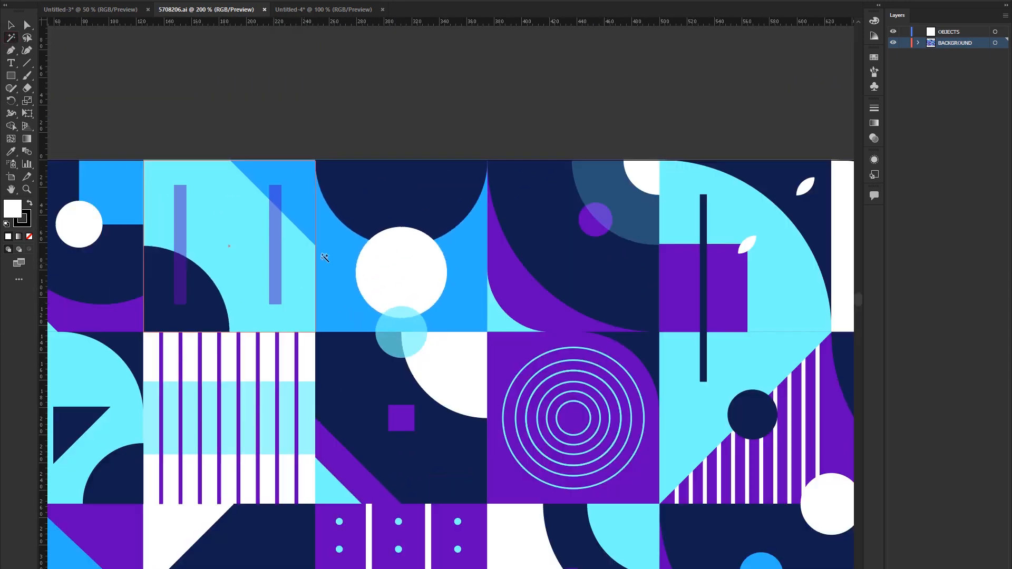
click(532, 283)
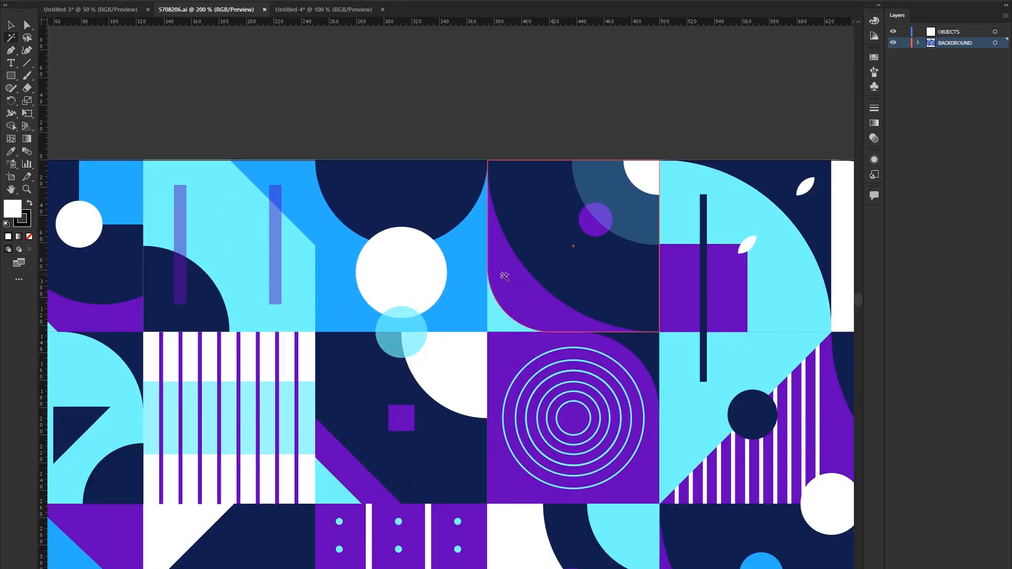
click(505, 276)
scroll(442, 261, down, 3)
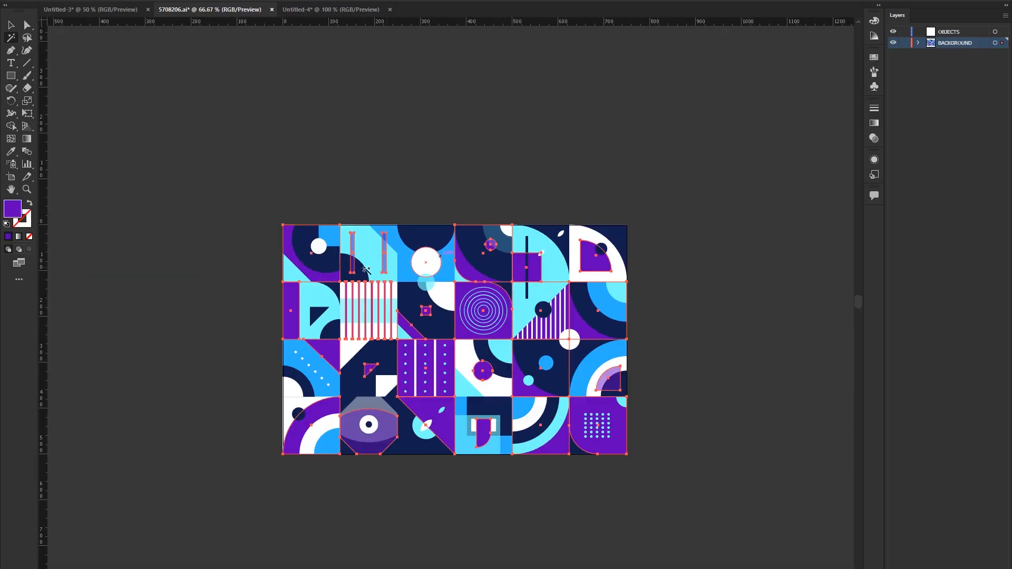
scroll(525, 392, up, 3)
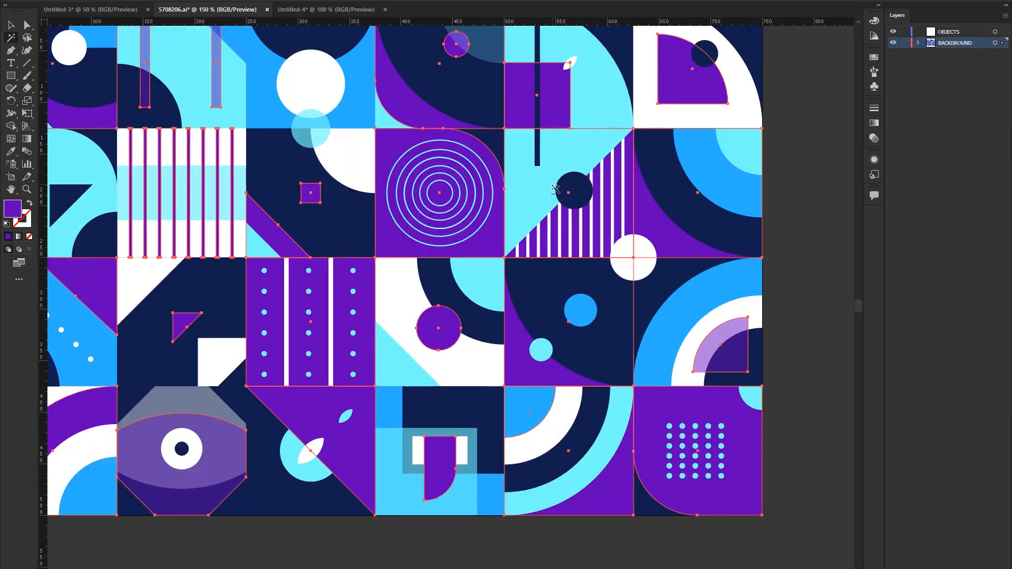
scroll(555, 188, down, 2)
scroll(283, 71, up, 1)
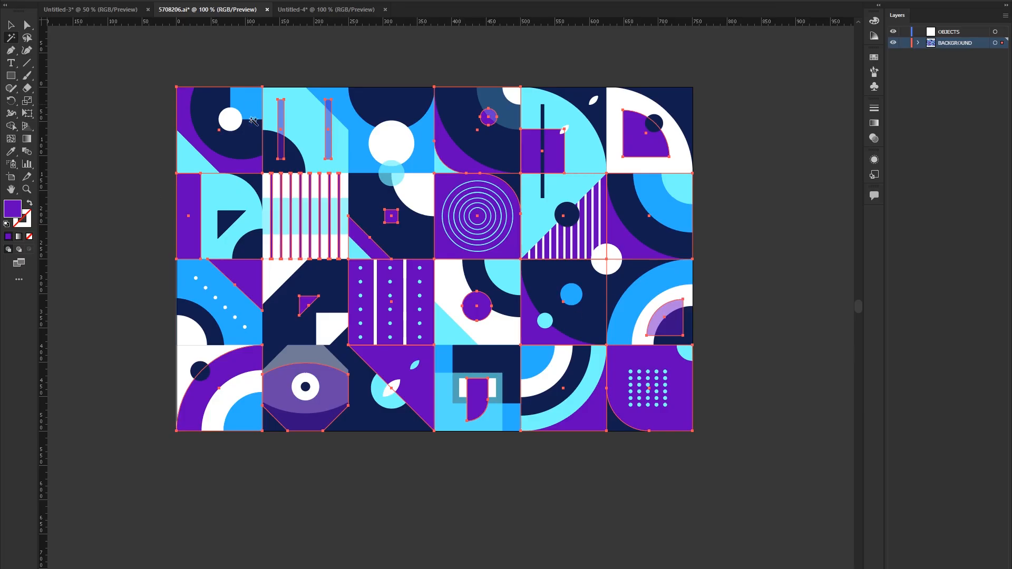
Try moving the selected purple objects together off the artboard, and undo the move
click(10, 25)
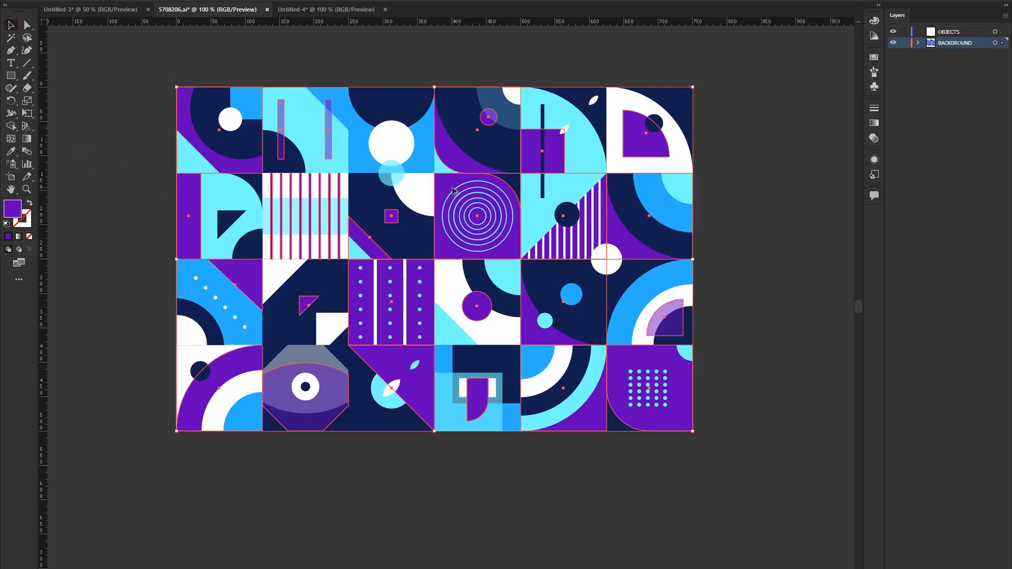
scroll(452, 166, down, 1)
drag(452, 167, 703, 463)
drag(709, 426, 578, 254)
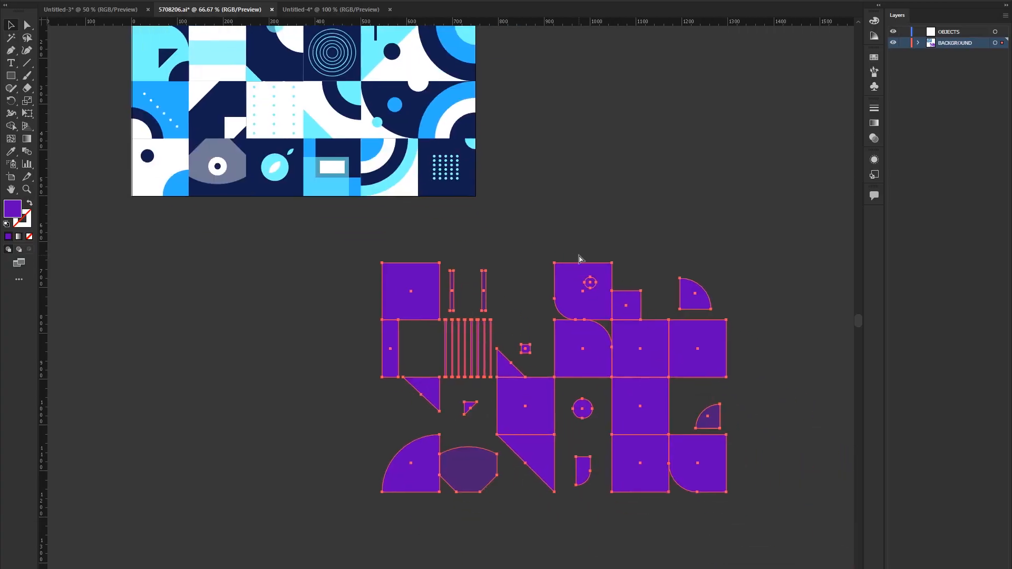
key(ctrl+z)
Try deleting all the selected purple objects, undo the deletion, and clear the selection
drag(311, 187, 498, 384)
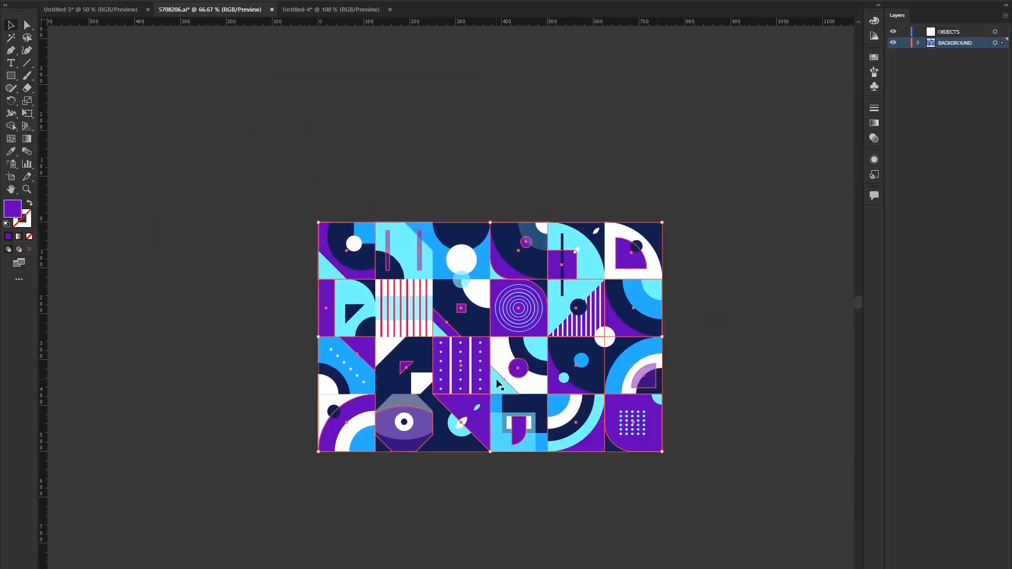
key(Delete)
key(ctrl+z)
scroll(520, 367, up, 1)
click(132, 279)
scroll(209, 305, up, 1)
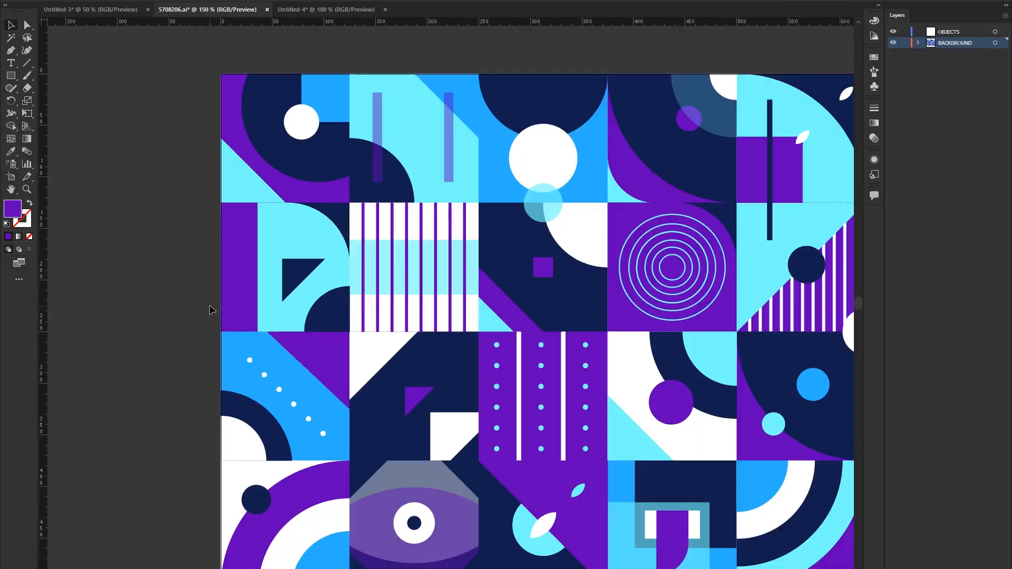
Select every object sharing the light cyan fill with the Magic Wand
click(10, 41)
click(272, 220)
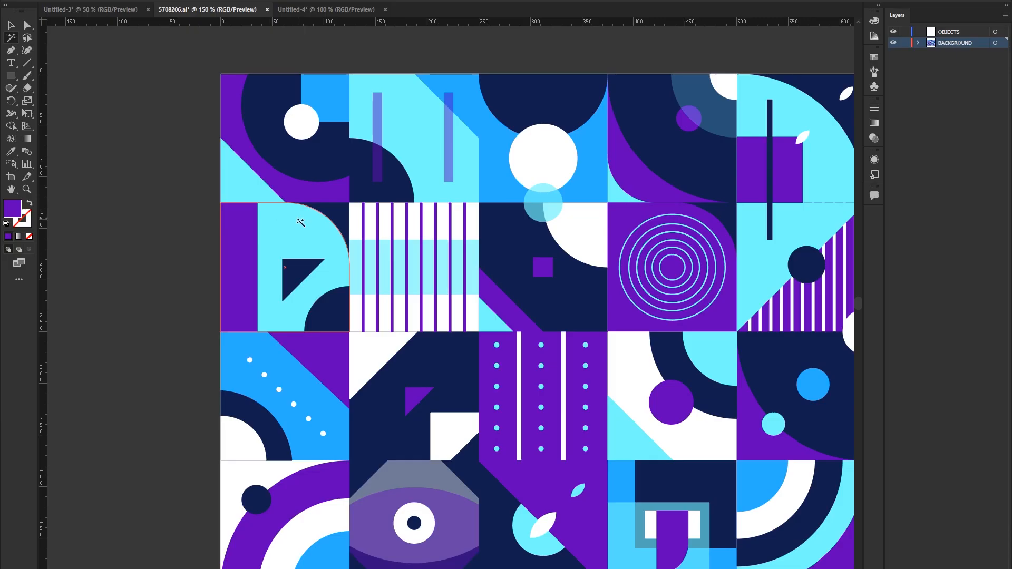
click(298, 220)
Try moving the selected light cyan objects together below the artboard, and undo the move
click(7, 25)
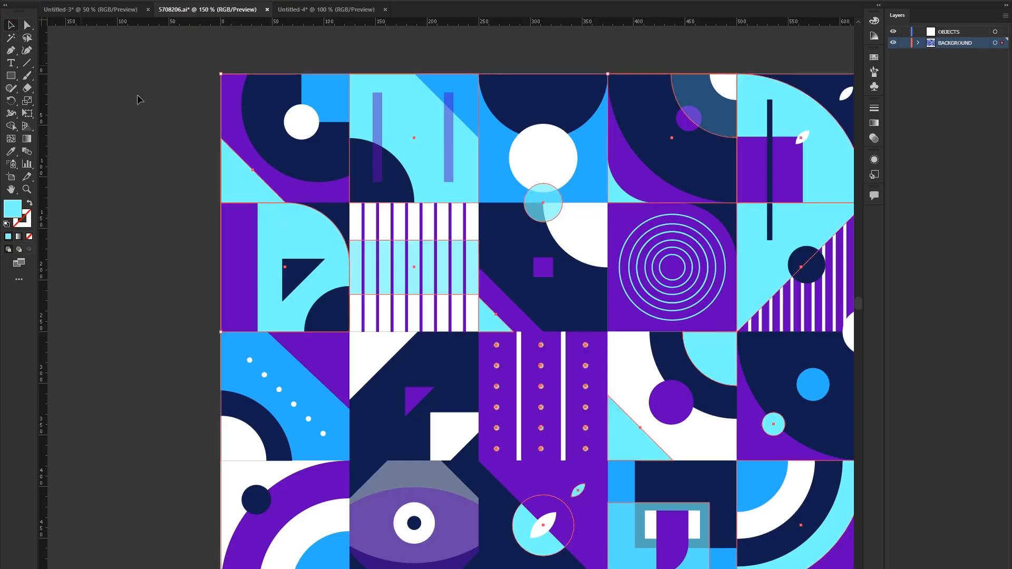
scroll(427, 278, down, 2)
drag(408, 206, 201, 454)
scroll(304, 440, down, 1)
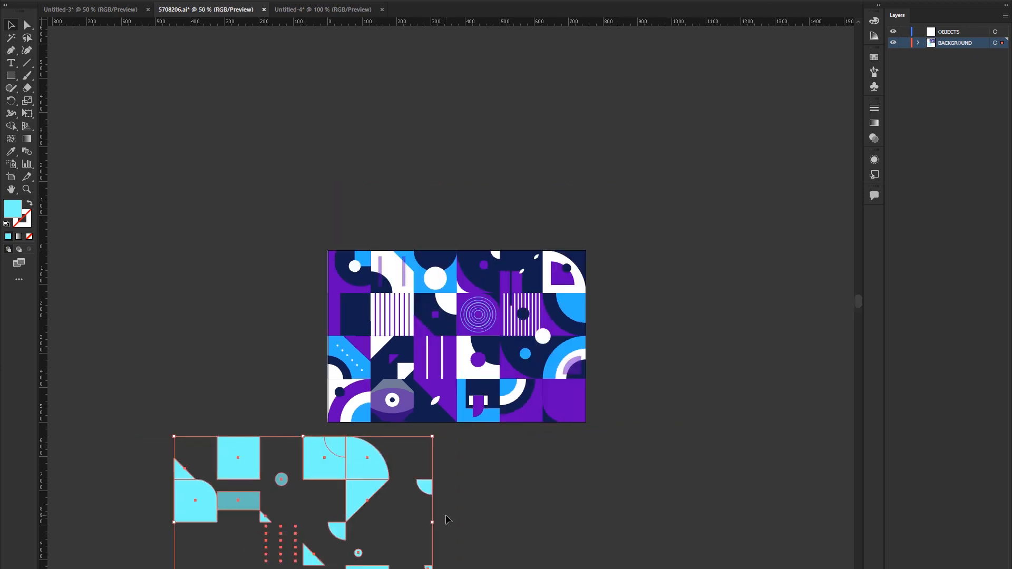
key(ctrl+z)
scroll(501, 388, up, 1)
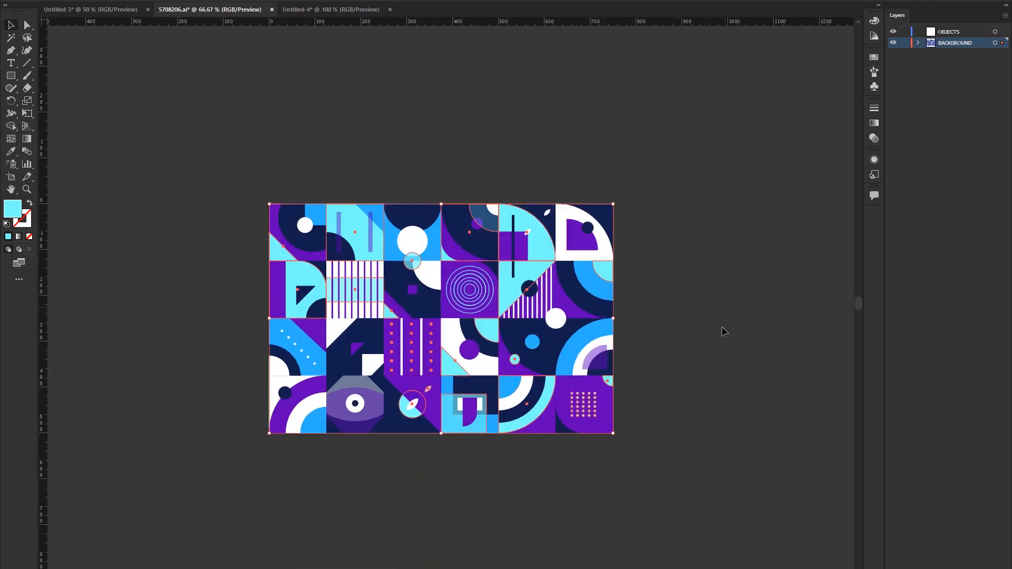
scroll(722, 326, up, 2)
scroll(601, 277, down, 2)
key(ctrl+1)
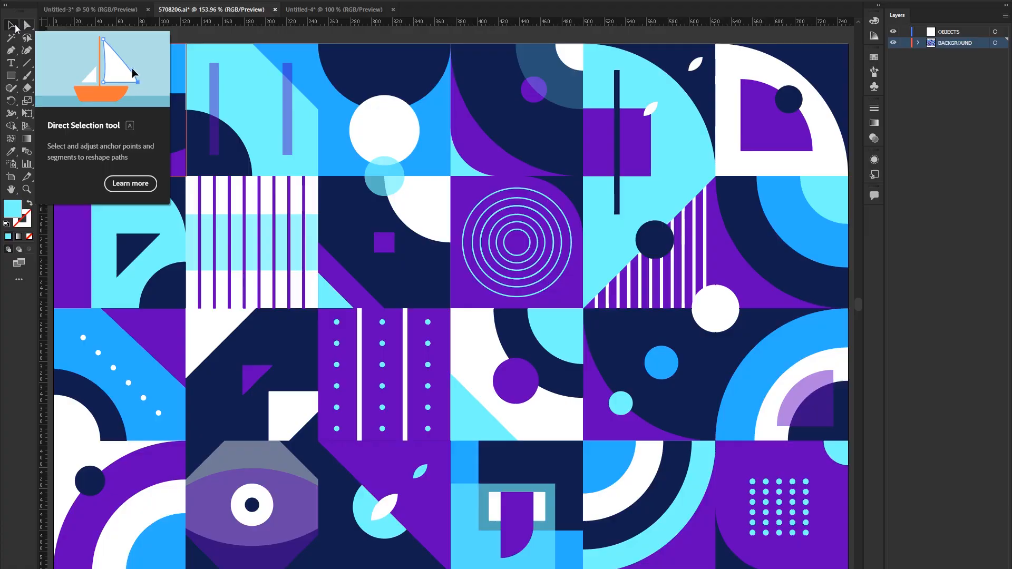
Add the dot grid's five top-row dots and the second row's last dot one by one to the selection, and clear it
click(11, 25)
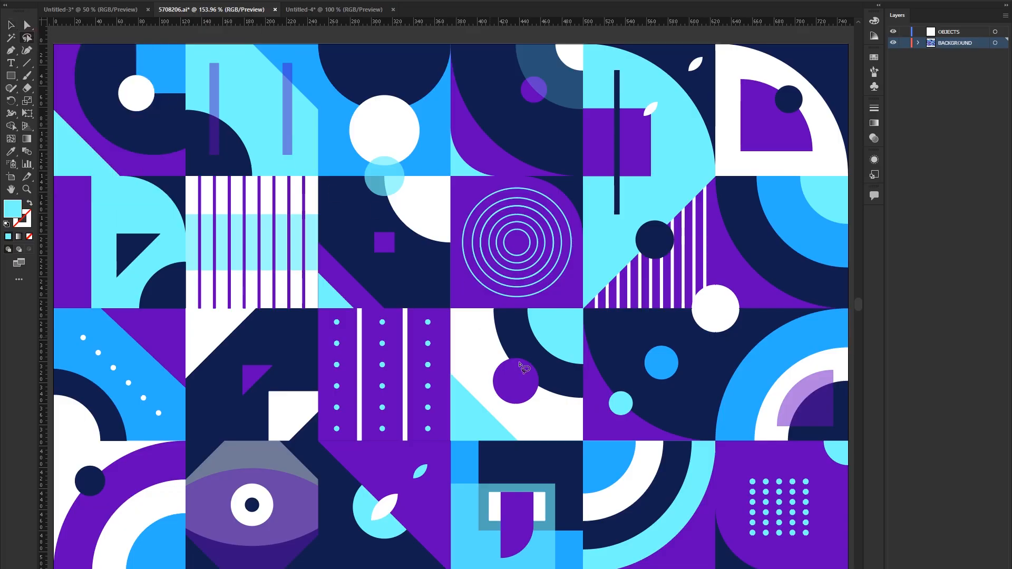
scroll(579, 405, up, 3)
drag(667, 374, 250, 277)
scroll(353, 278, down, 2)
scroll(552, 444, up, 3)
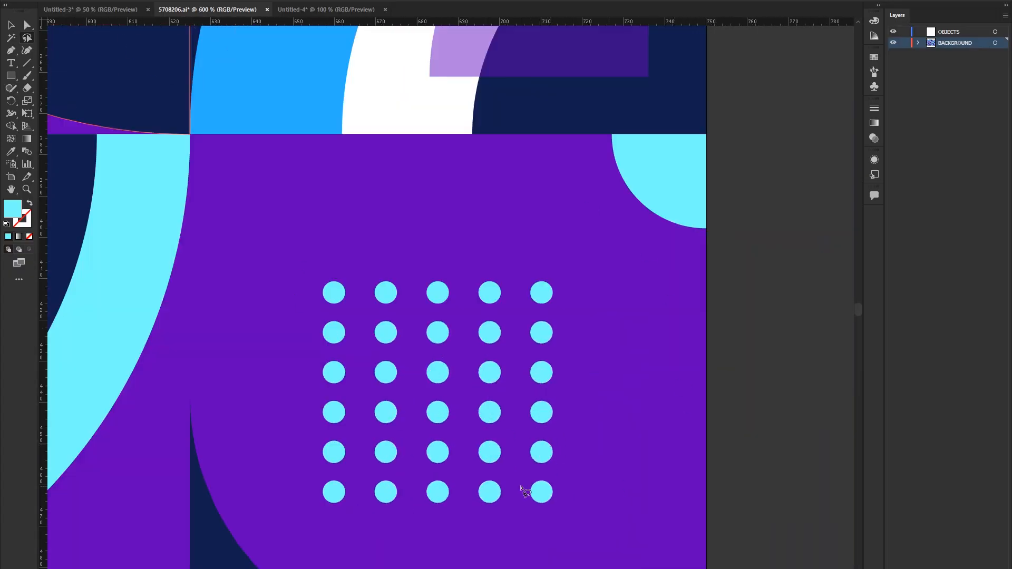
scroll(397, 483, down, 2)
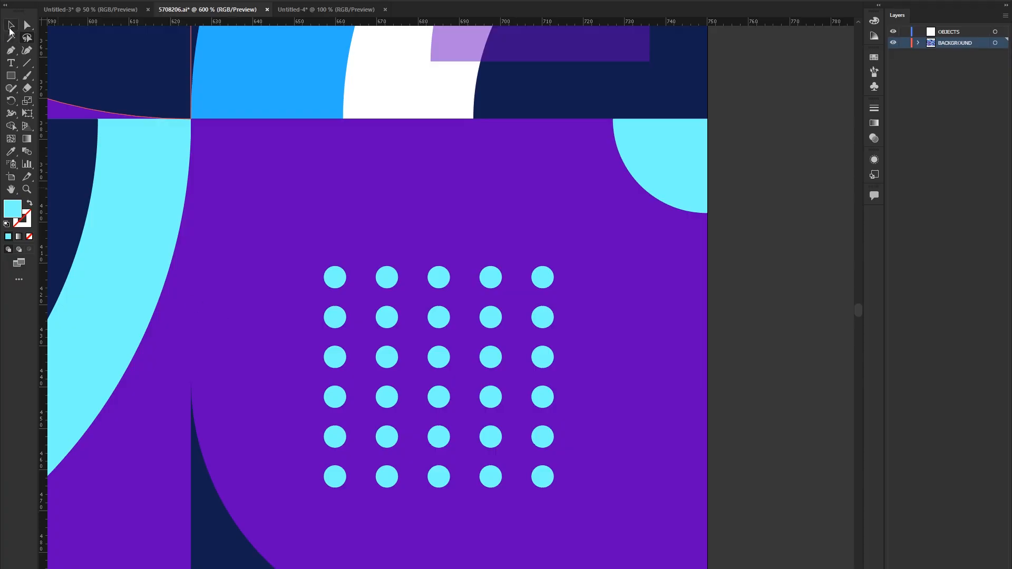
click(10, 26)
click(335, 273)
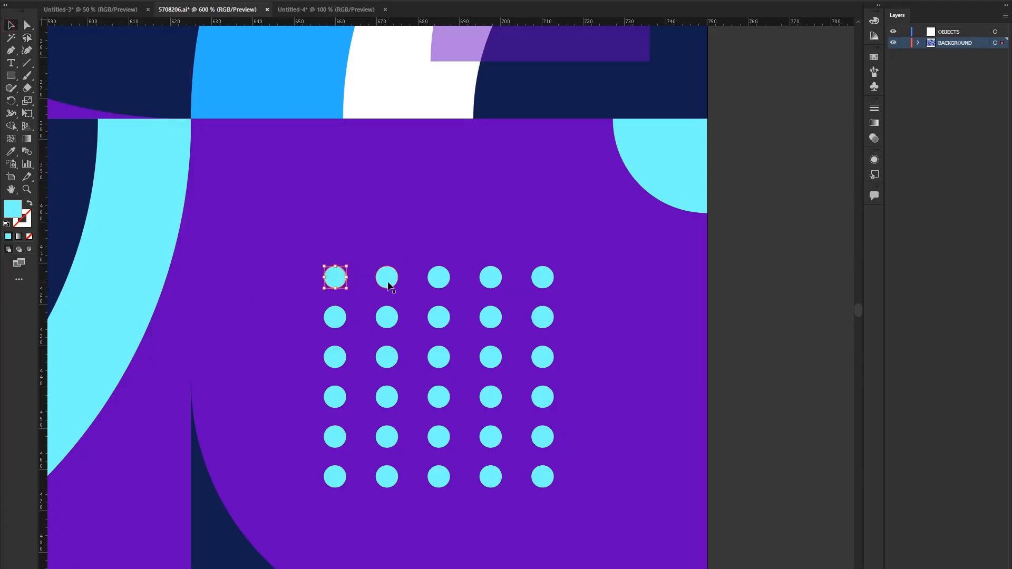
click(388, 283)
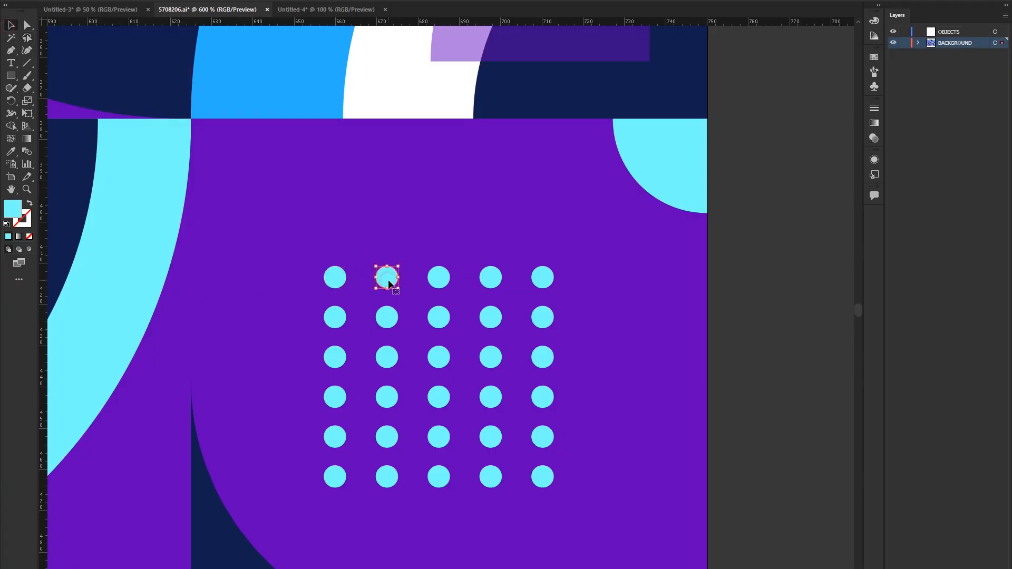
shift+click(333, 281)
shift+click(437, 277)
shift+click(490, 278)
shift+click(535, 284)
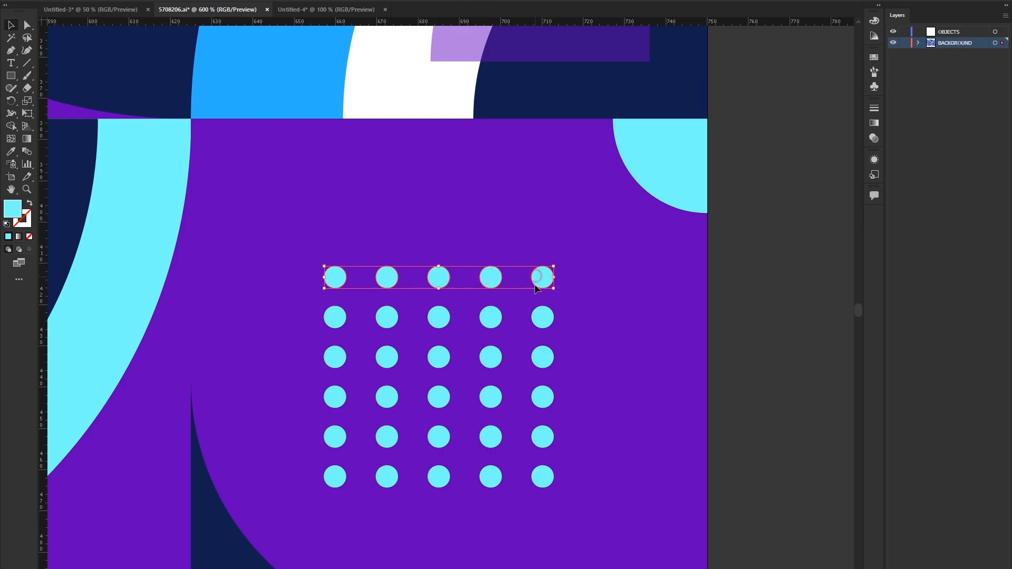
shift+click(542, 316)
click(766, 360)
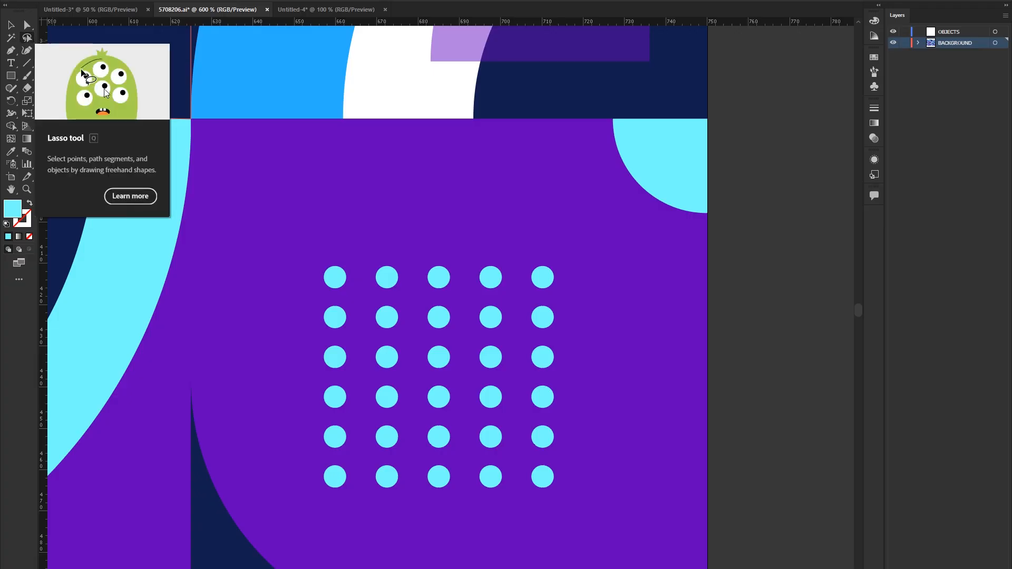
Lasso the whole grid of cyan dots, try moving it slightly, and undo the move
mouse_move(307, 230)
mouse_down()
mouse_move(282, 286)
mouse_move(284, 420)
mouse_move(314, 481)
mouse_move(379, 518)
mouse_move(534, 517)
mouse_move(613, 452)
mouse_move(608, 319)
mouse_move(566, 239)
mouse_move(469, 199)
mouse_move(378, 202)
mouse_move(309, 237)
mouse_up()
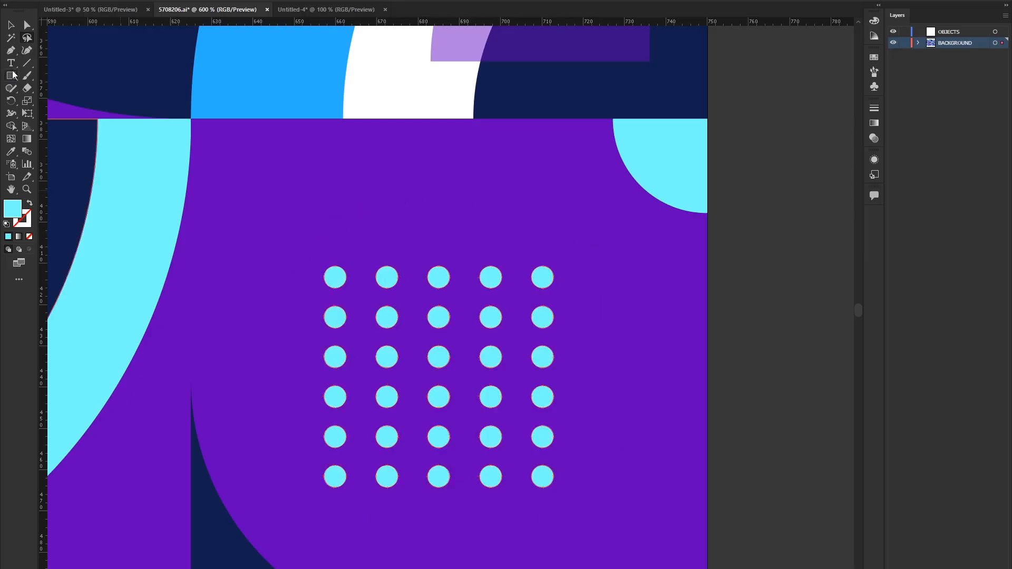
key(v)
scroll(352, 287, down, 2)
mouse_move(360, 277)
mouse_down()
mouse_move(488, 322)
mouse_move(371, 270)
mouse_up()
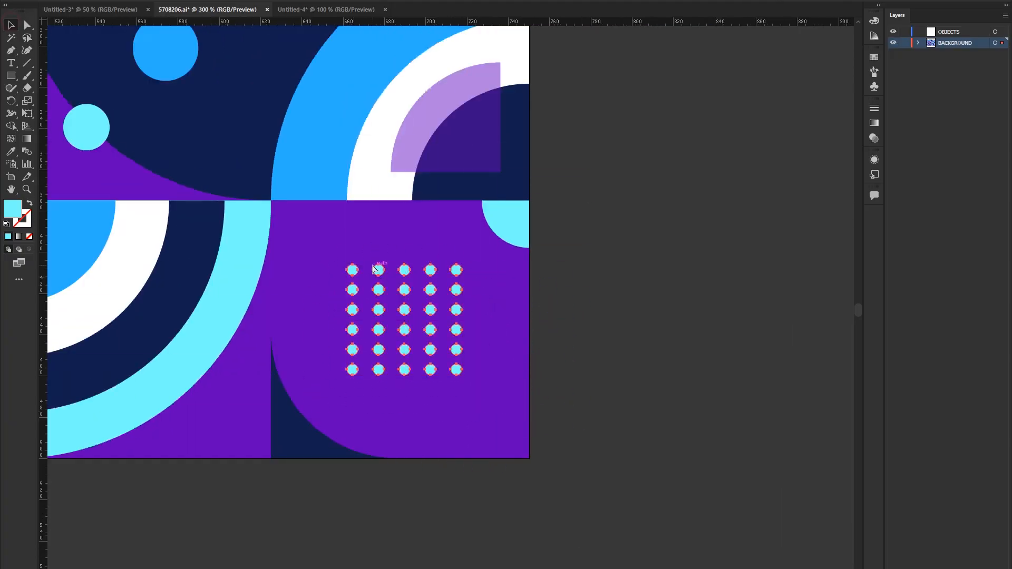
key(ctrl+z)
Group the lassoed cyan dots and deselect them
key(ctrl+g)
click(594, 282)
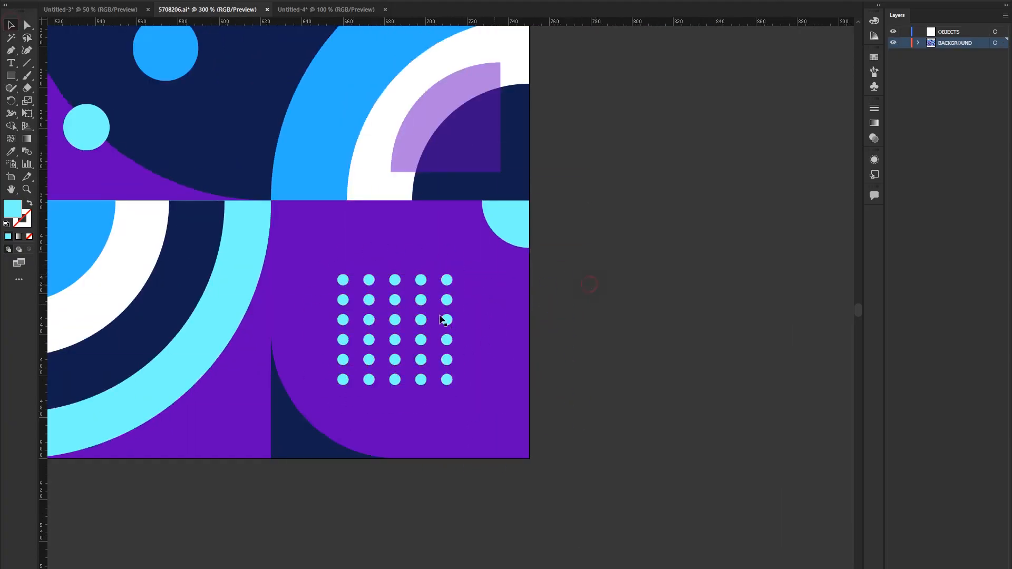
Lasso across the six concentric cyan circles in the purple tile to select them
scroll(410, 332, down, 2)
scroll(170, 275, up, 1)
scroll(169, 275, up, 2)
scroll(409, 406, up, 1)
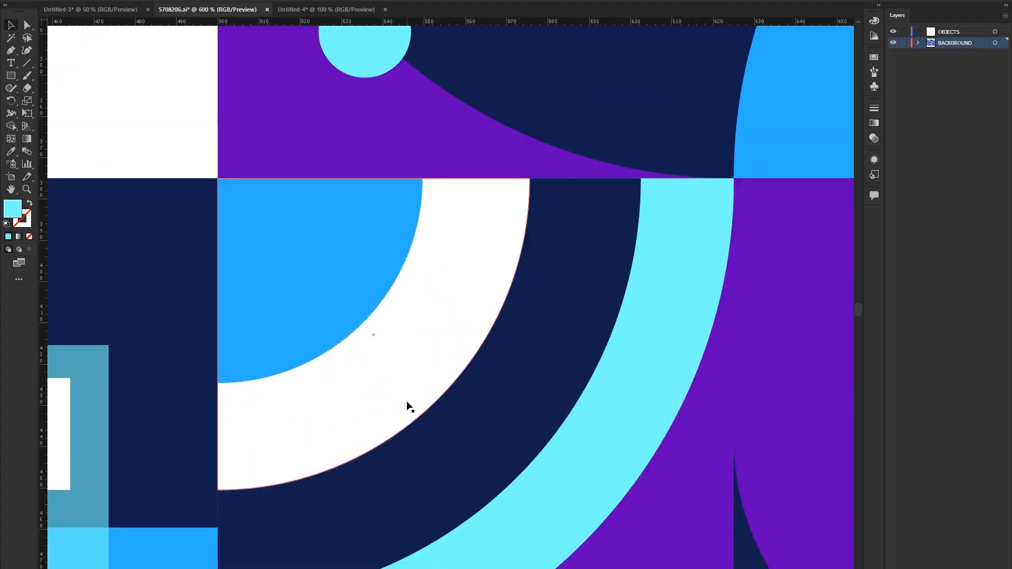
scroll(408, 405, down, 1)
drag(393, 248, 465, 446)
scroll(466, 322, down, 1)
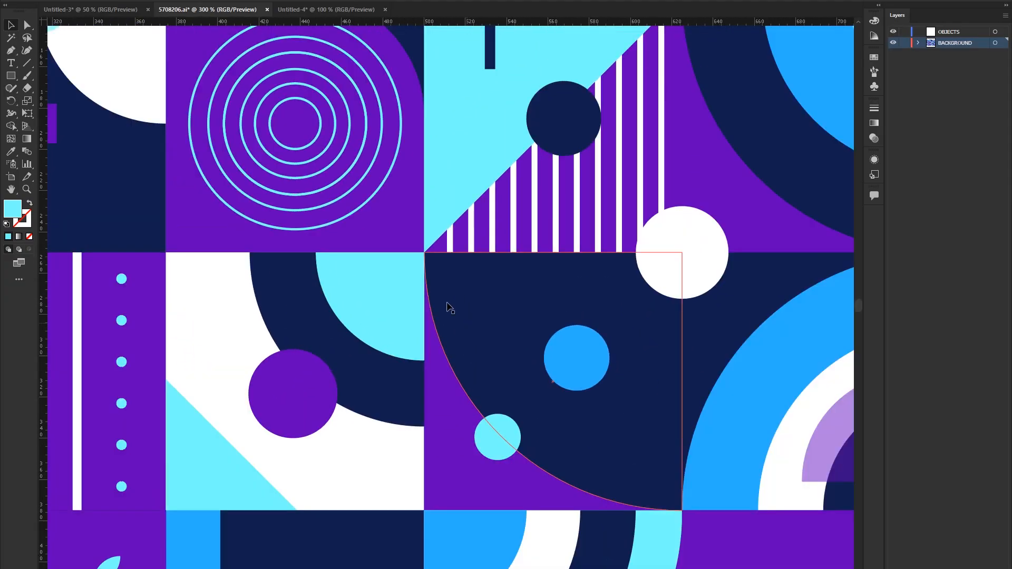
scroll(319, 121, up, 2)
drag(316, 197, 376, 314)
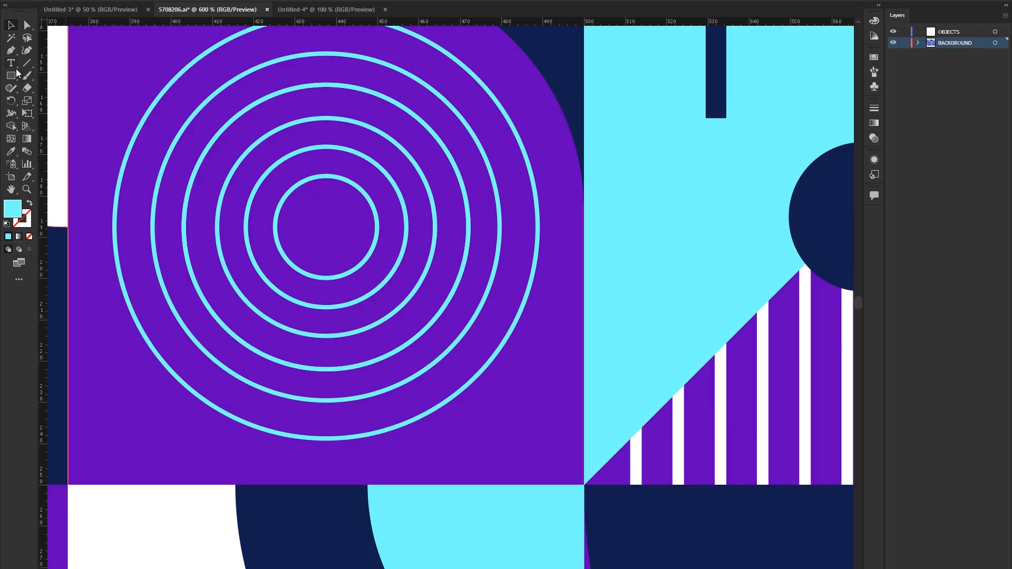
click(27, 38)
scroll(267, 200, down, 2)
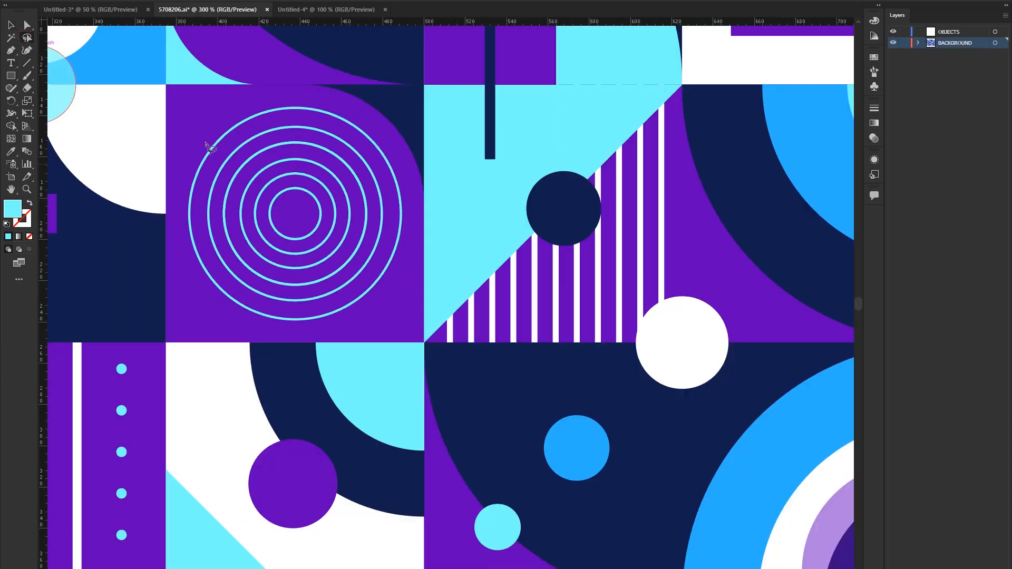
mouse_move(206, 117)
mouse_down()
mouse_move(173, 180)
mouse_move(170, 233)
mouse_move(184, 282)
mouse_move(208, 313)
mouse_move(252, 332)
mouse_move(321, 339)
mouse_move(356, 333)
mouse_move(392, 306)
mouse_move(409, 273)
mouse_move(412, 197)
mouse_move(399, 143)
mouse_move(374, 115)
mouse_move(275, 92)
mouse_move(208, 117)
mouse_up()
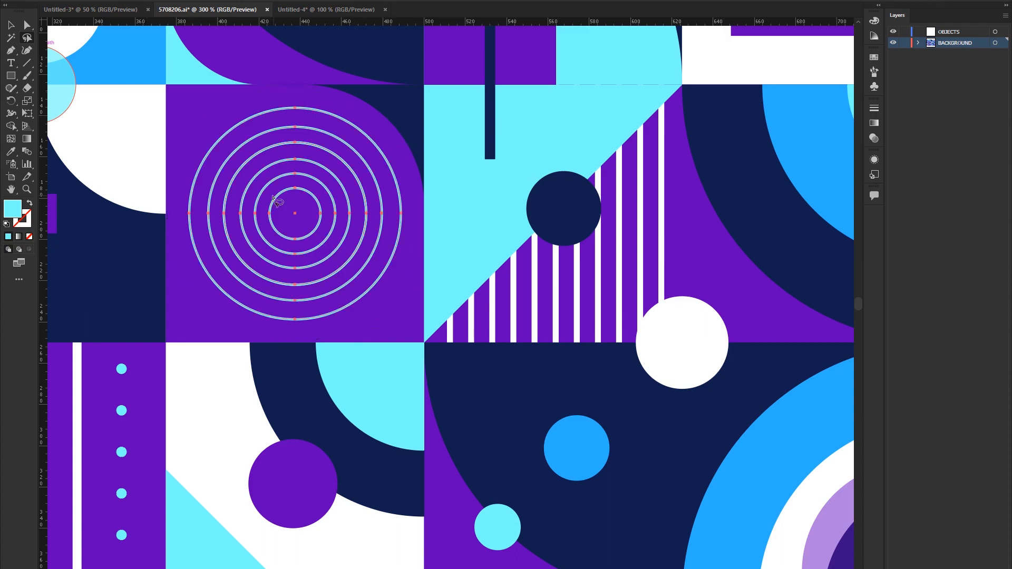
Try moving the lassoed concentric circles sideways with the Selection tool, and undo the move
key(shift+x)
key(v)
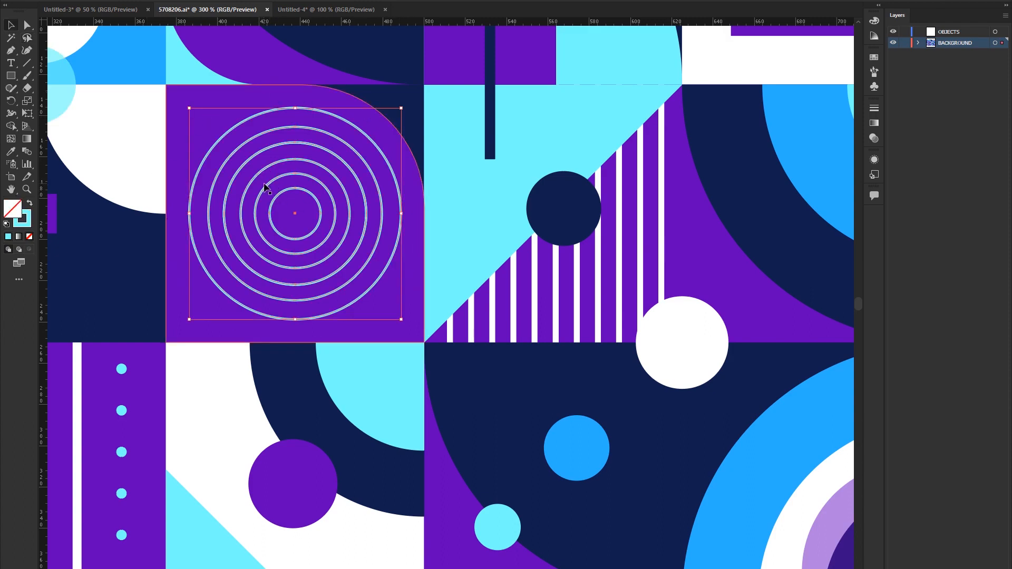
drag(266, 186, 183, 189)
key(ctrl+z)
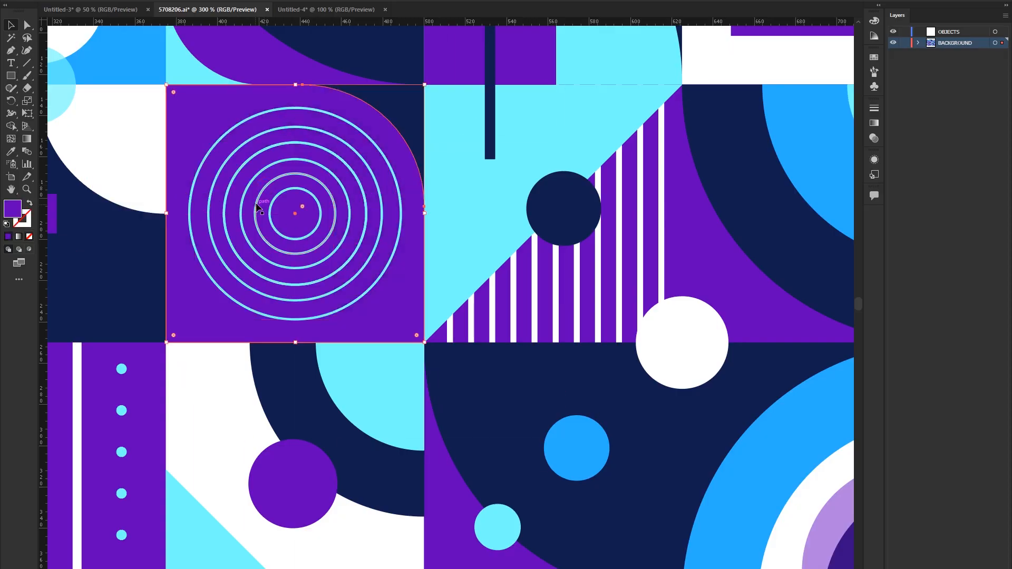
Select the third concentric circle from the centre, clear the selection, and fit the whole artboard in view
click(283, 165)
key(ctrl+minus)
key(ctrl+minus)
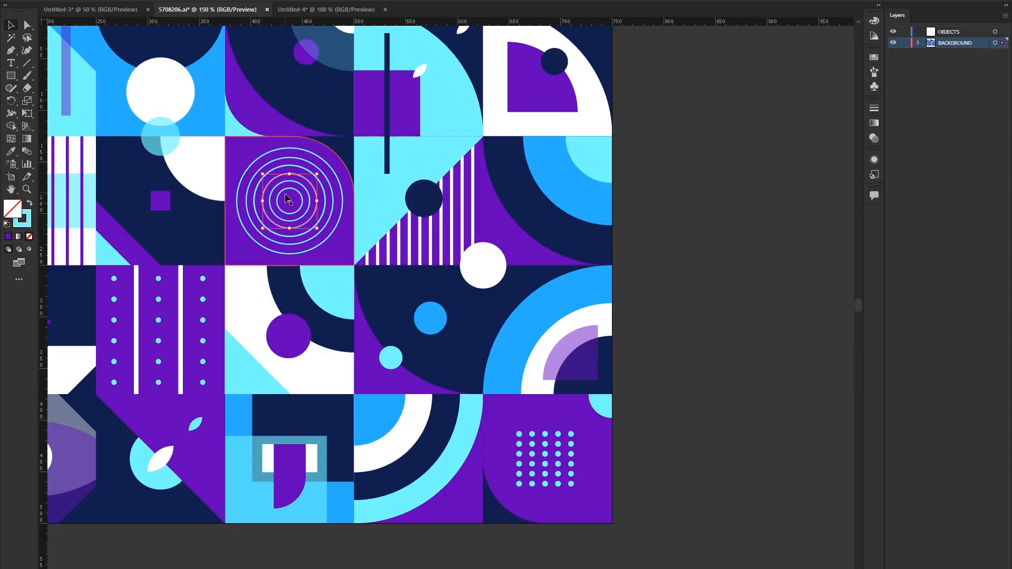
key(ctrl+plus)
click(759, 211)
key(ctrl+plus)
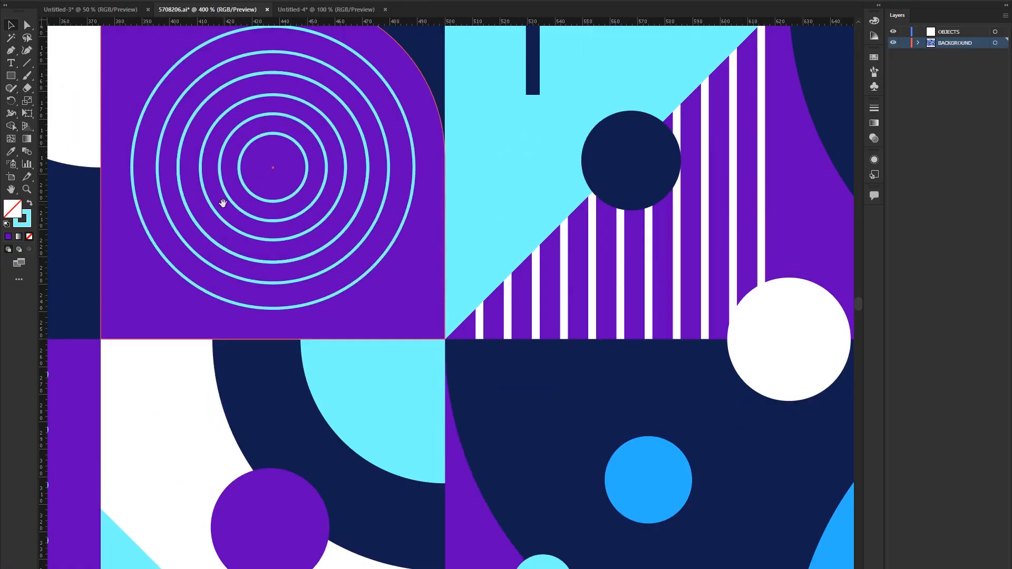
drag(221, 200, 429, 272)
key(ctrl+plus)
key(ctrl+0)
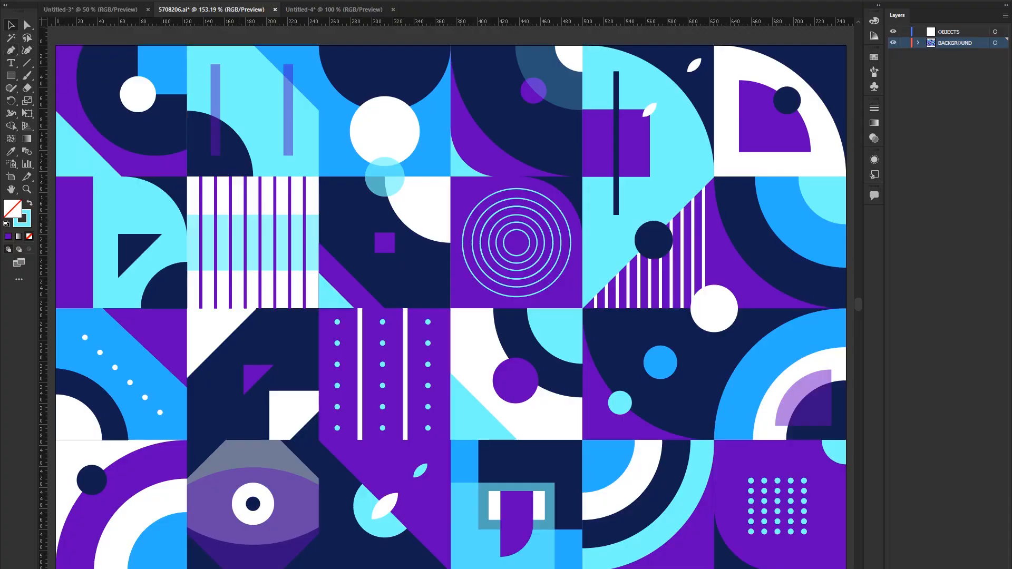
Switch to the Untitled-4 document, delete the orange four-sided shape, and fit the artboard in view
click(311, 9)
click(434, 214)
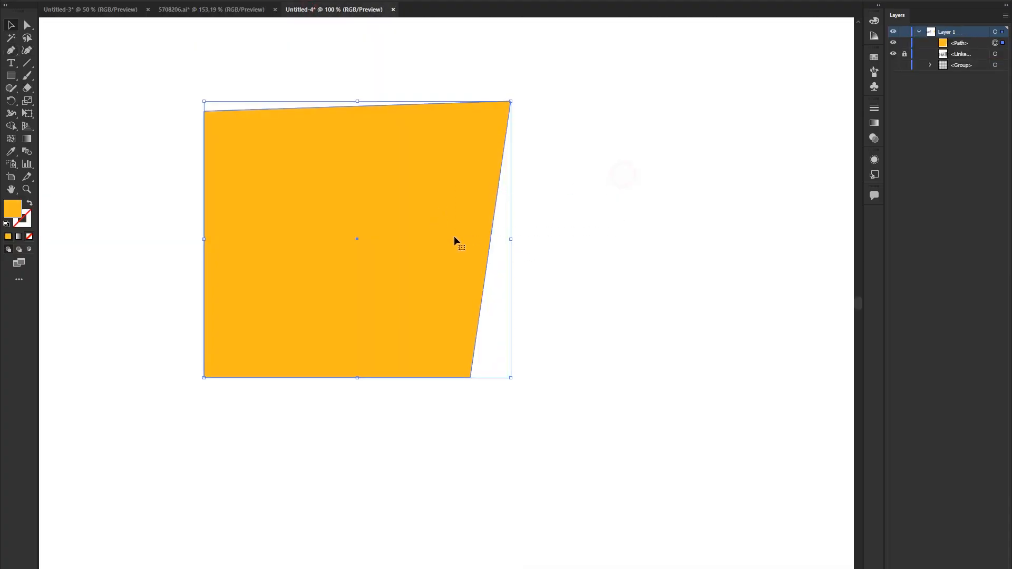
key(Delete)
key(ctrl+0)
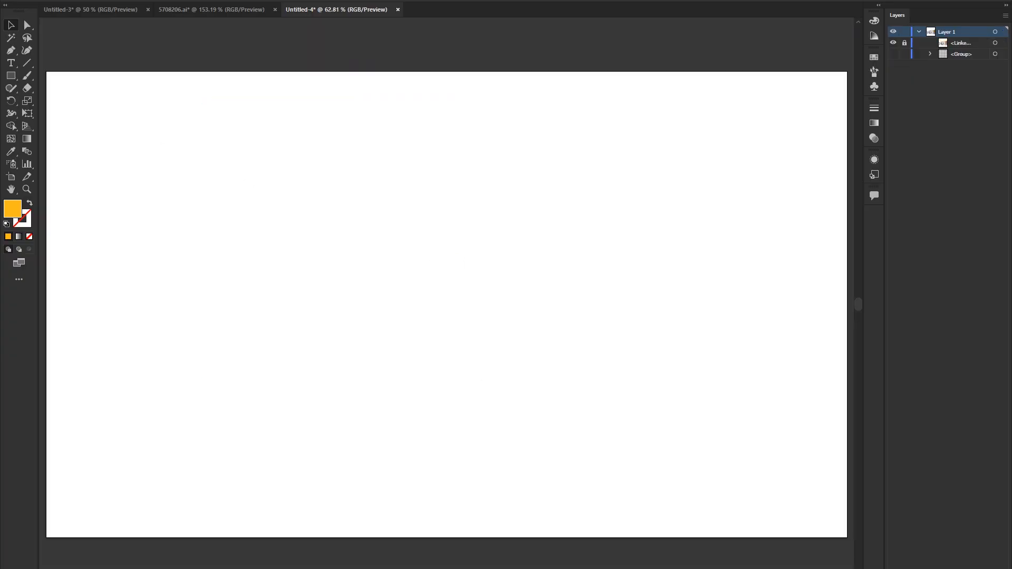
Draw a closed orange shape with the Pen tool, with a wavy upper edge, straight right side and curved lower-left notch, and deselect it
click(11, 50)
click(178, 194)
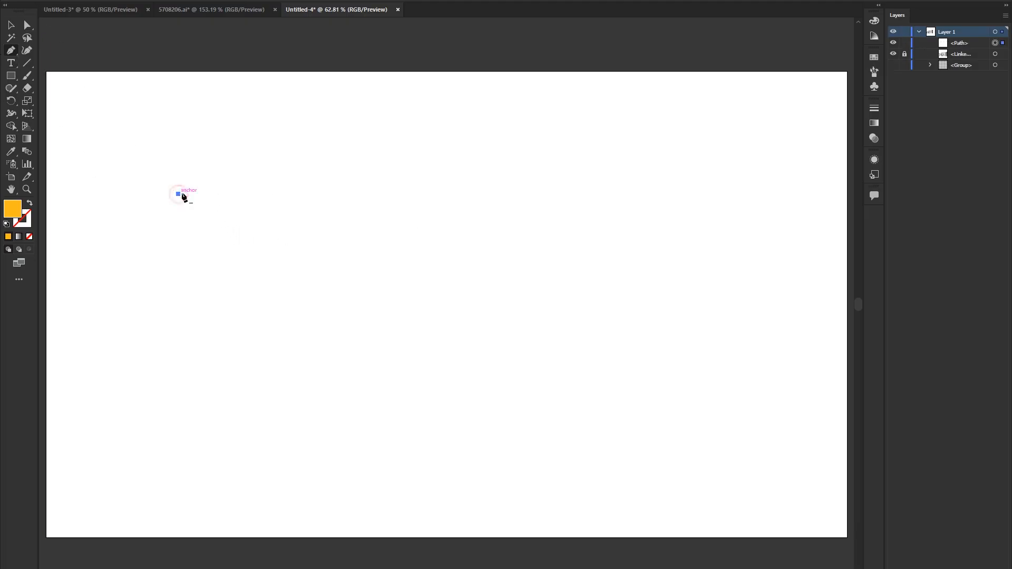
drag(290, 170, 348, 222)
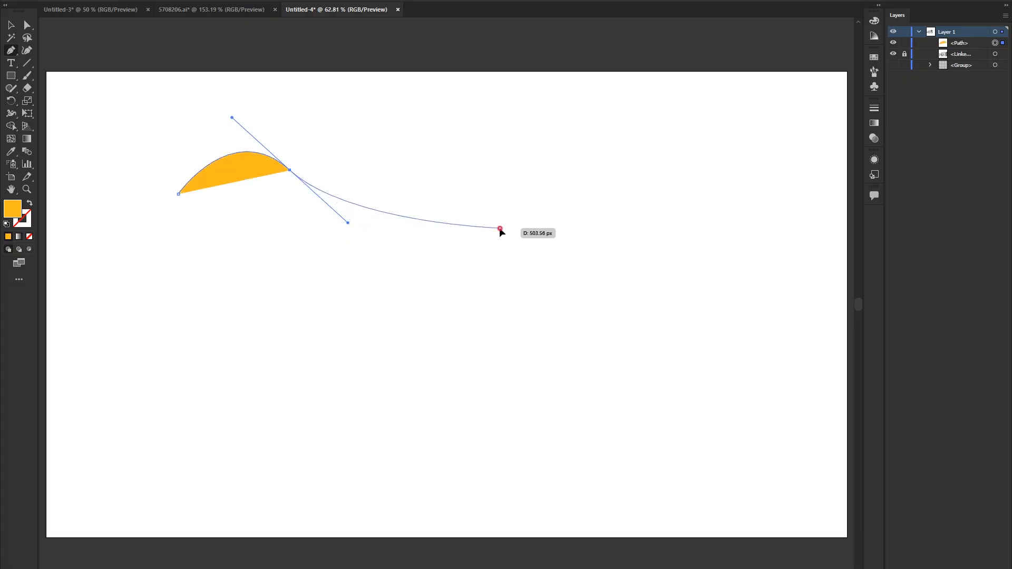
drag(499, 229, 613, 389)
click(617, 160)
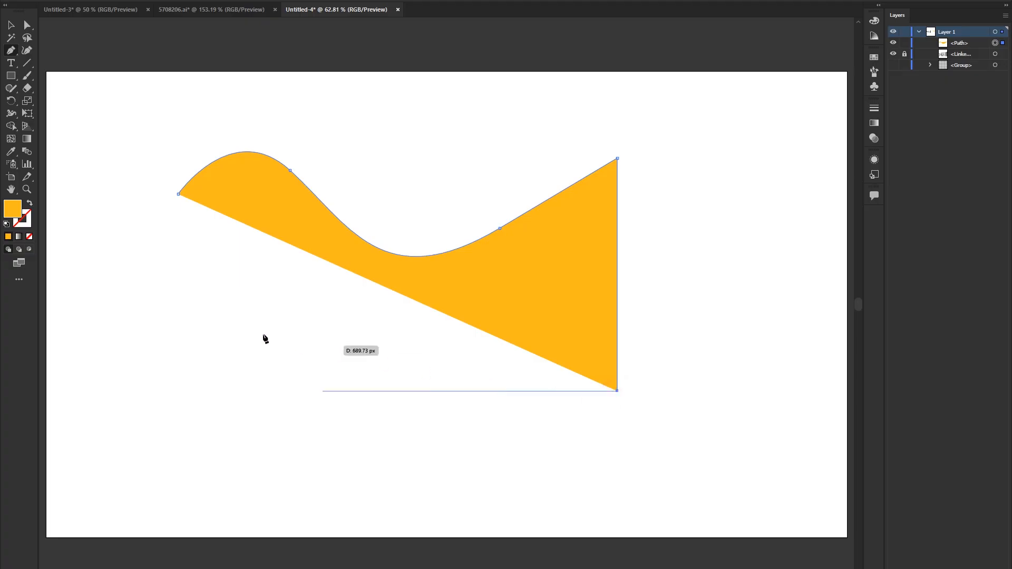
click(316, 391)
drag(275, 267, 206, 259)
click(171, 260)
click(178, 195)
key(v)
click(289, 323)
Select the orange shape, marquee all its anchor points with Direct Selection, and shift the shape slightly down and right
scroll(289, 324, down, 4)
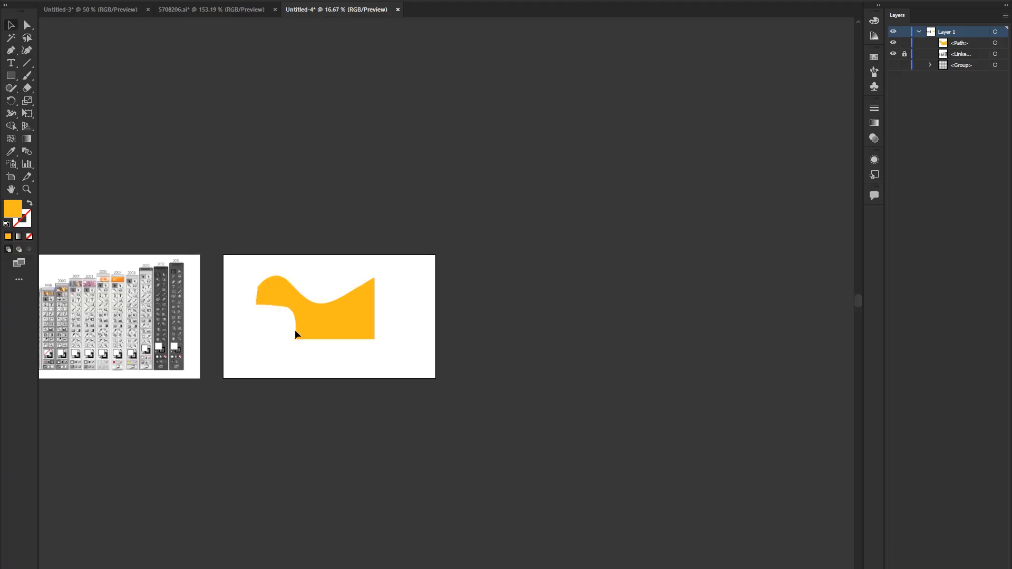
scroll(316, 354, up, 3)
drag(308, 253, 339, 292)
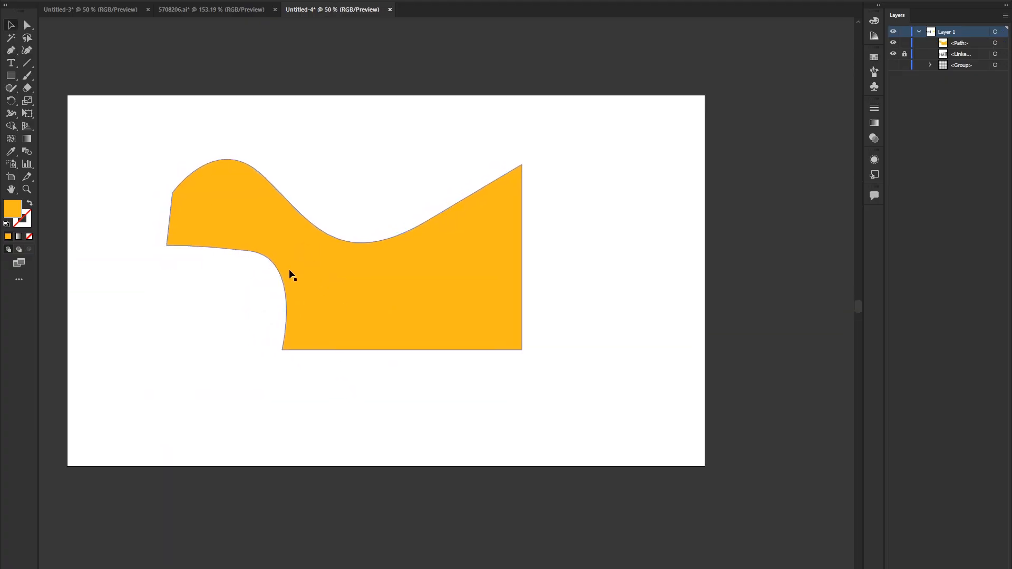
click(309, 266)
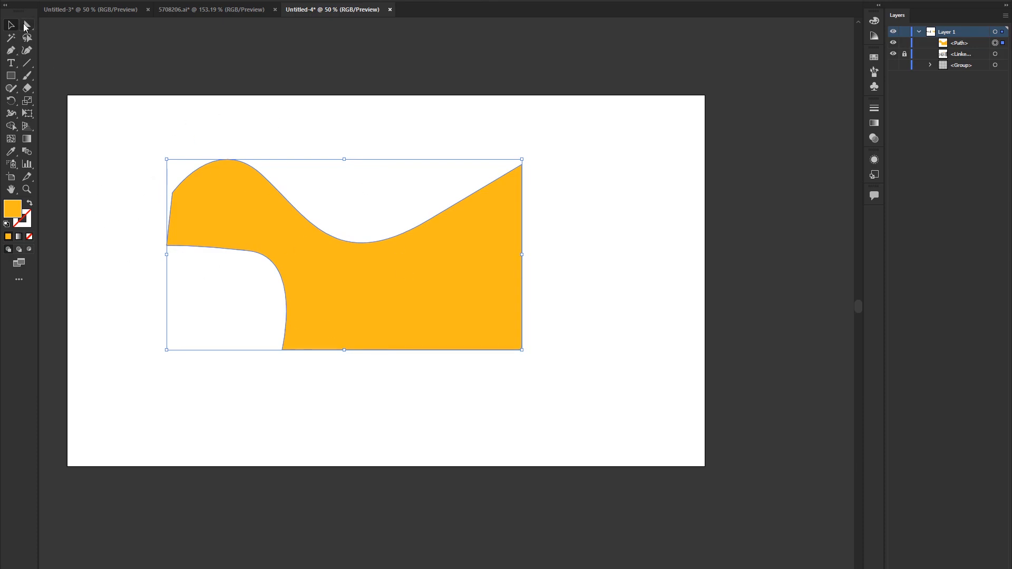
click(25, 24)
drag(145, 118, 587, 457)
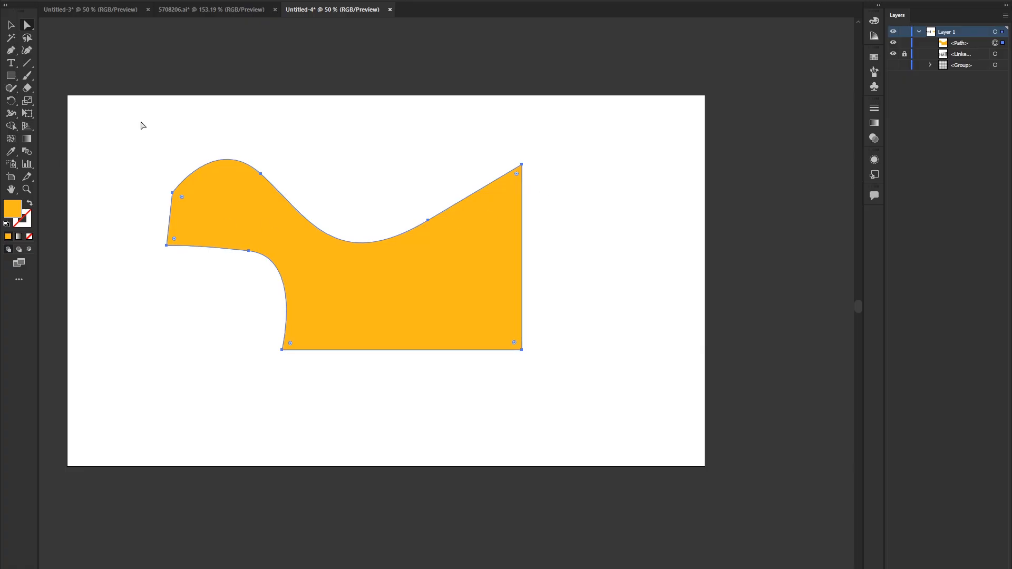
click(10, 25)
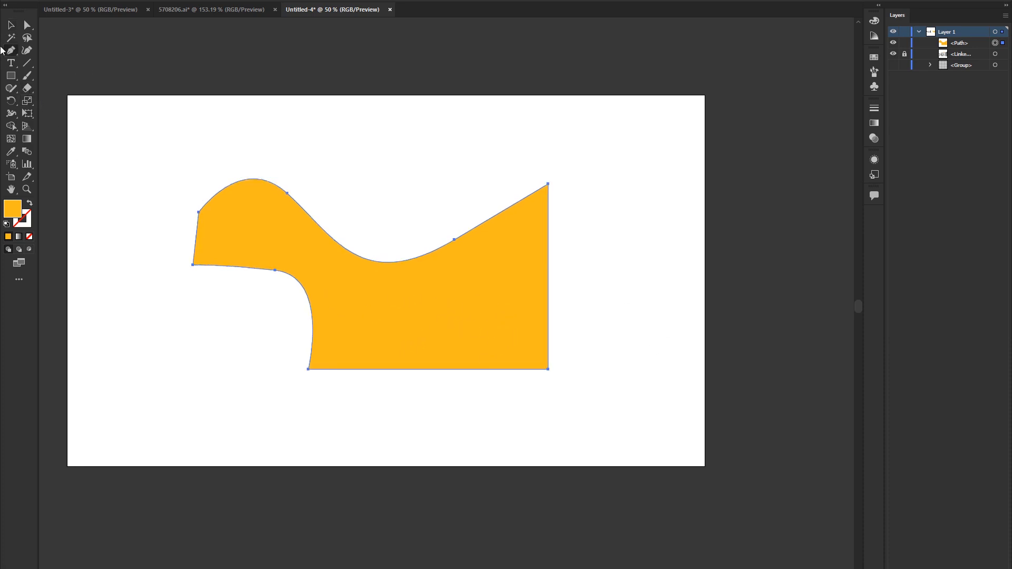
Add an anchor point midway along the shape's short slanted left edge with the Add Anchor Point tool
click(11, 50)
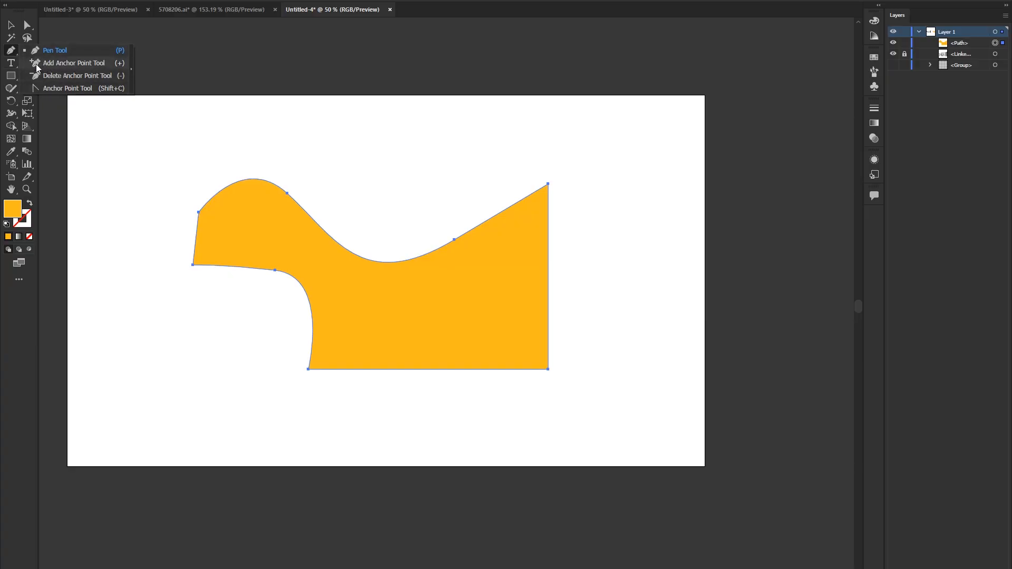
click(79, 67)
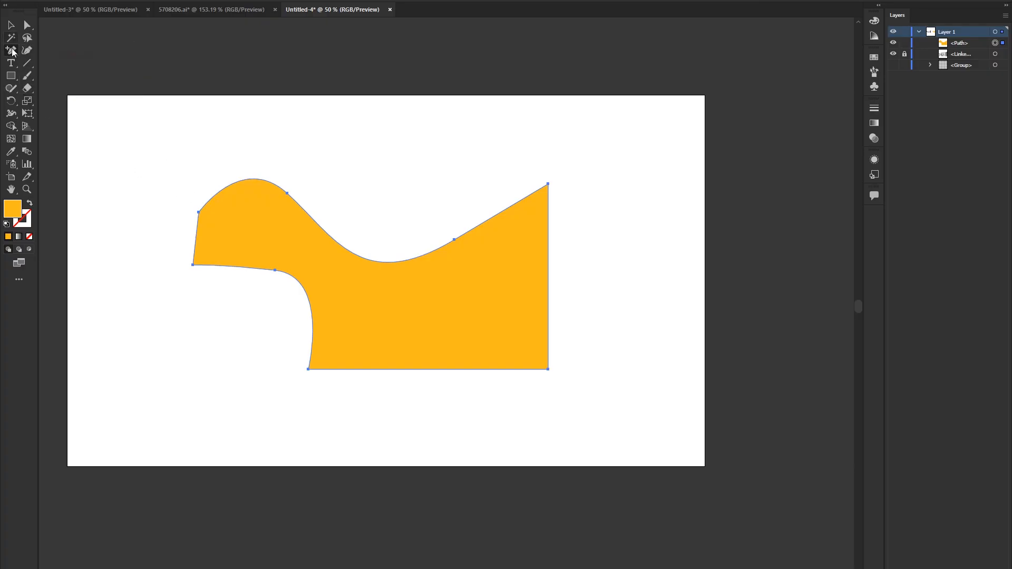
scroll(217, 230, up, 4)
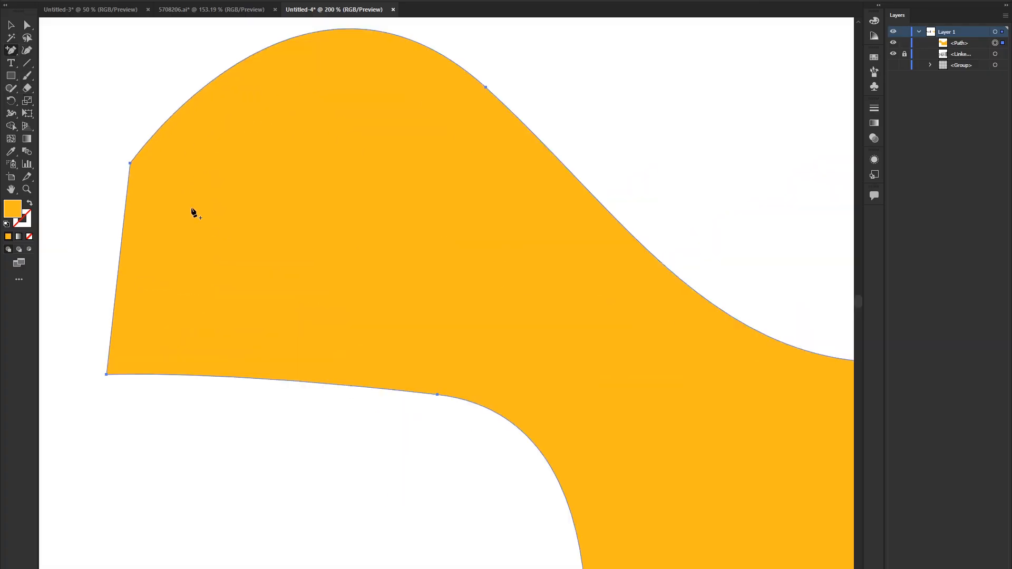
scroll(236, 164, down, 3)
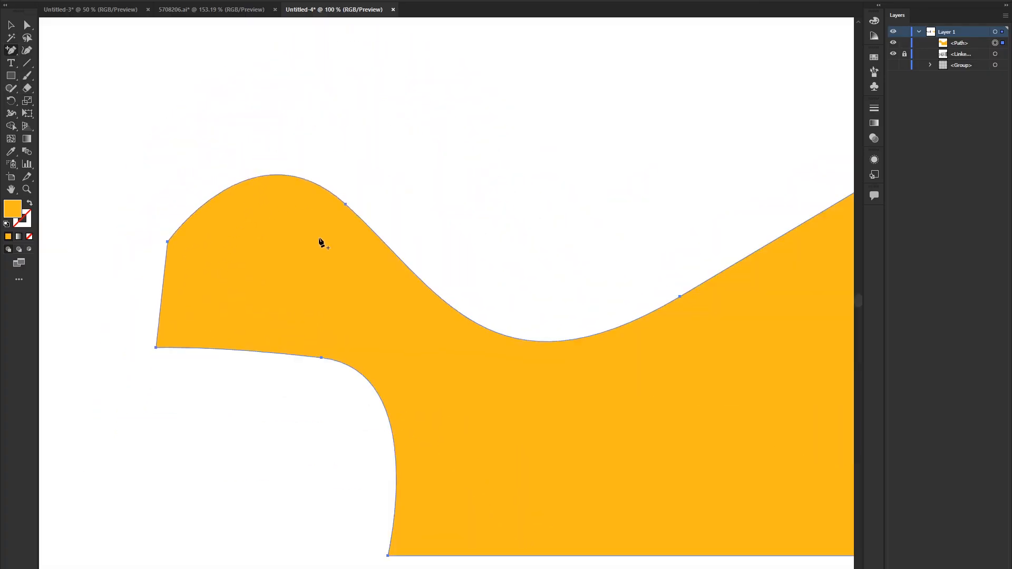
scroll(132, 306, up, 3)
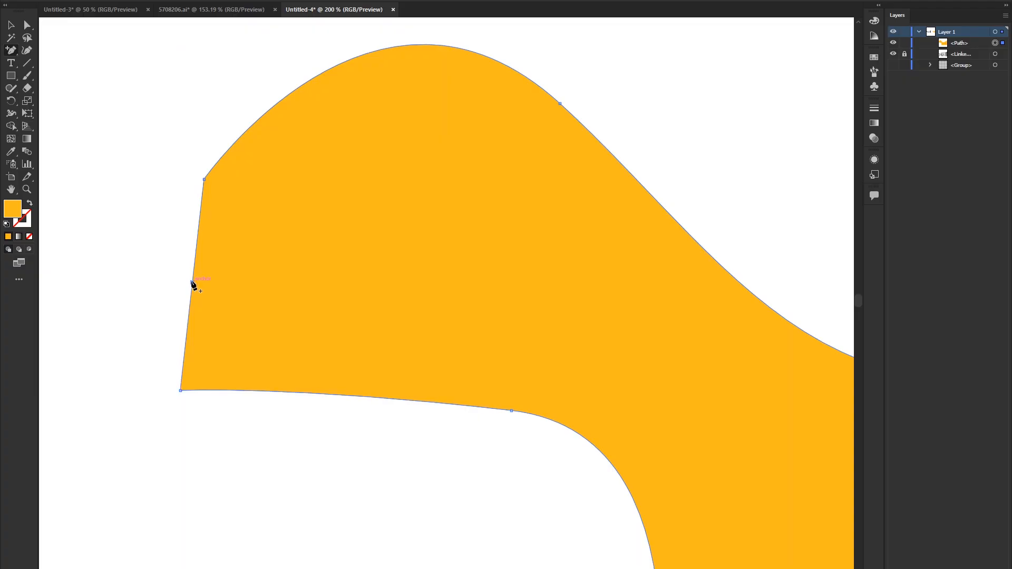
key(ctrl)
click(192, 276)
key(ctrl+z)
click(193, 275)
Remove the corner anchor point at the lower end of the shape's left edge with the Delete Anchor Point tool
click(11, 50)
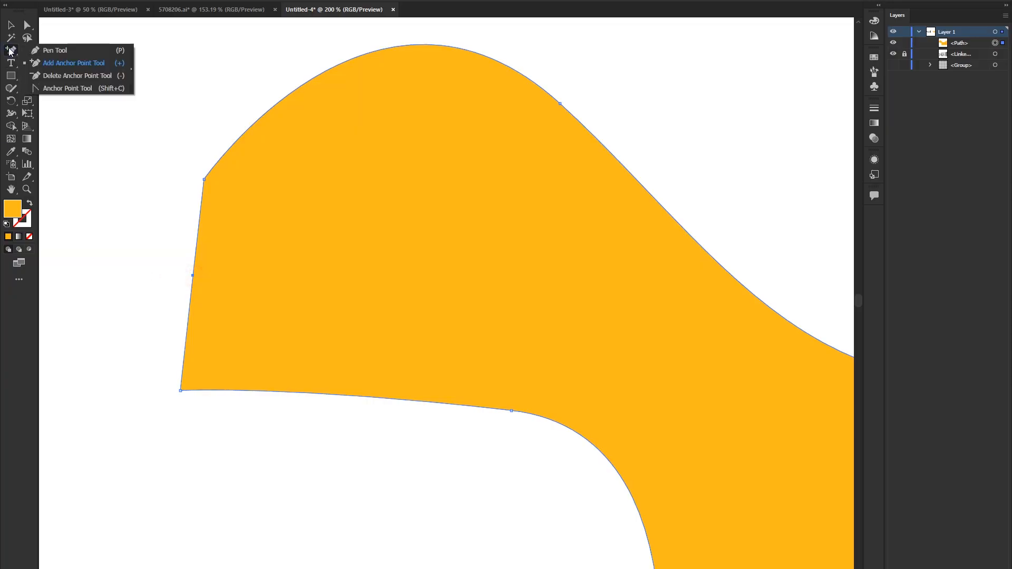
click(79, 78)
scroll(203, 211, down, 3)
scroll(250, 247, up, 2)
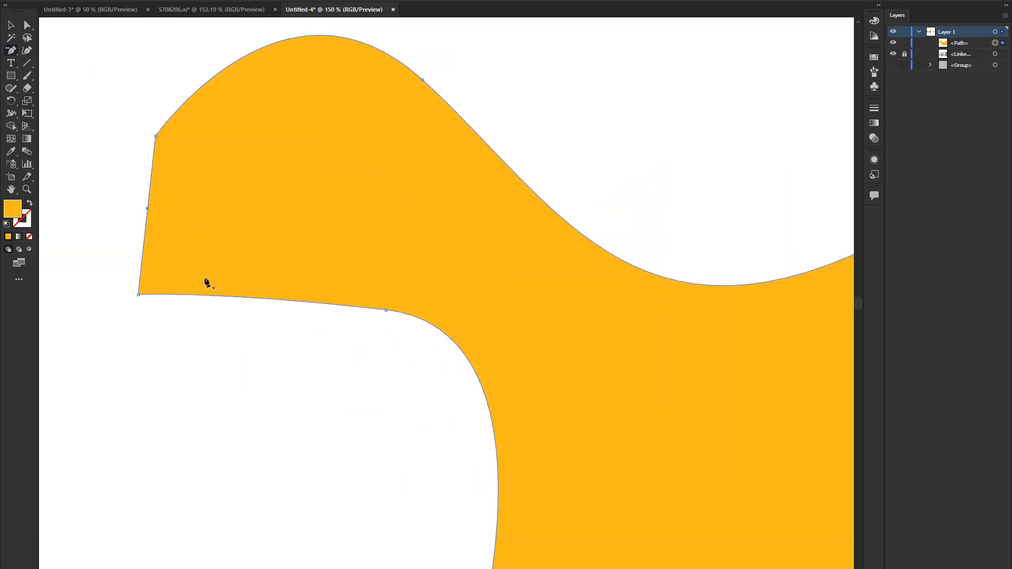
scroll(159, 316, up, 2)
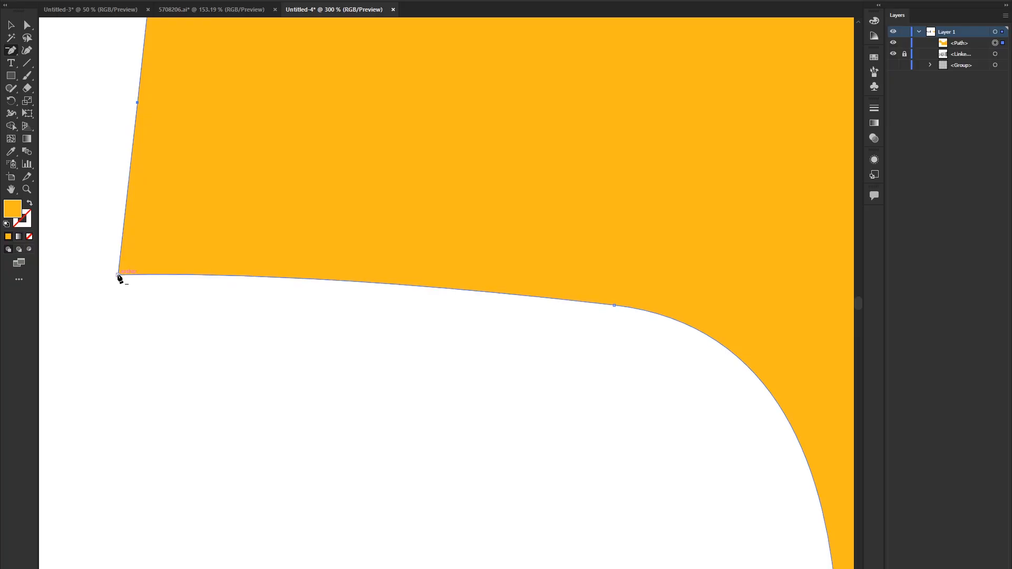
click(118, 276)
scroll(298, 289, down, 4)
scroll(298, 289, up, 1)
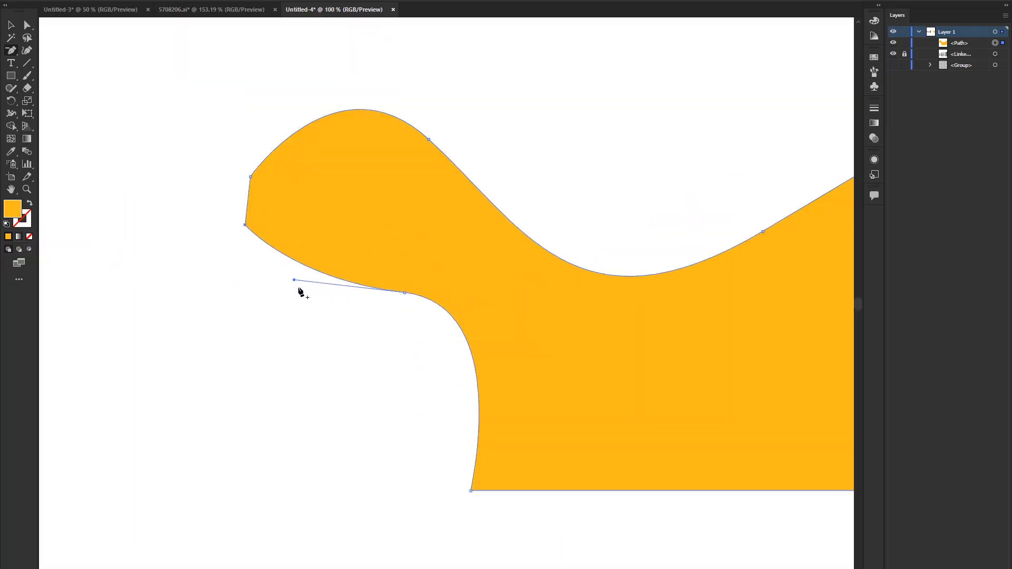
scroll(298, 289, down, 2)
scroll(298, 274, up, 3)
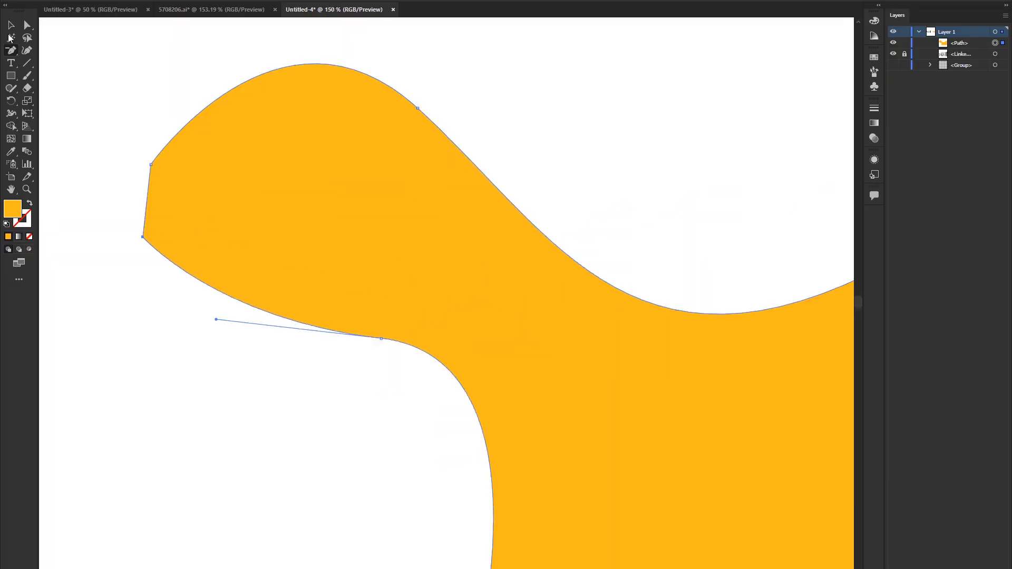
Convert the upper corner of the shape's left edge to a smooth point by pulling out nearly horizontal handles with the Anchor Point tool
drag(11, 50, 51, 89)
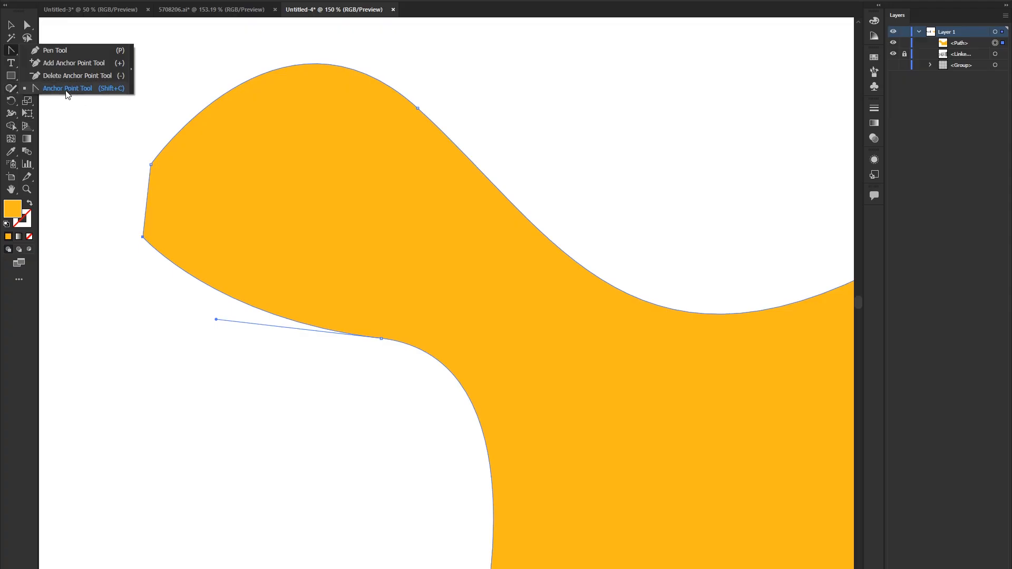
click(70, 88)
scroll(132, 171, up, 2)
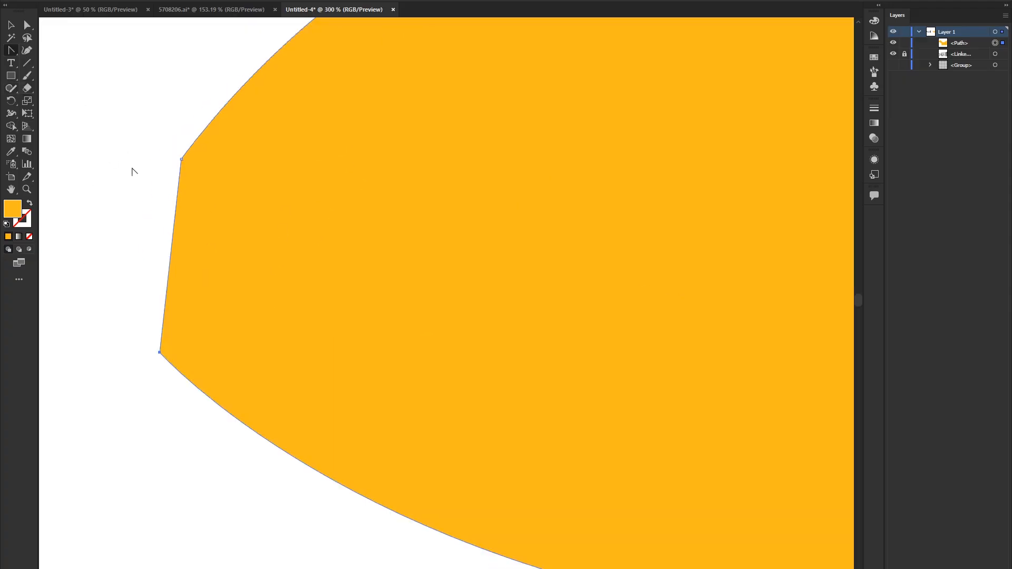
scroll(169, 163, up, 2)
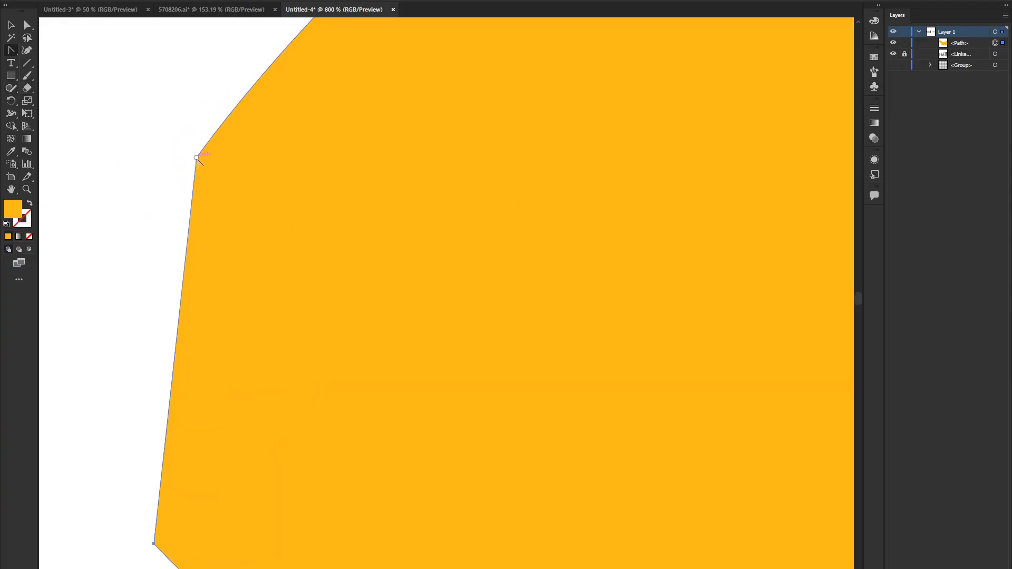
click(196, 158)
drag(196, 158, 473, 190)
scroll(346, 244, down, 4)
scroll(414, 228, up, 1)
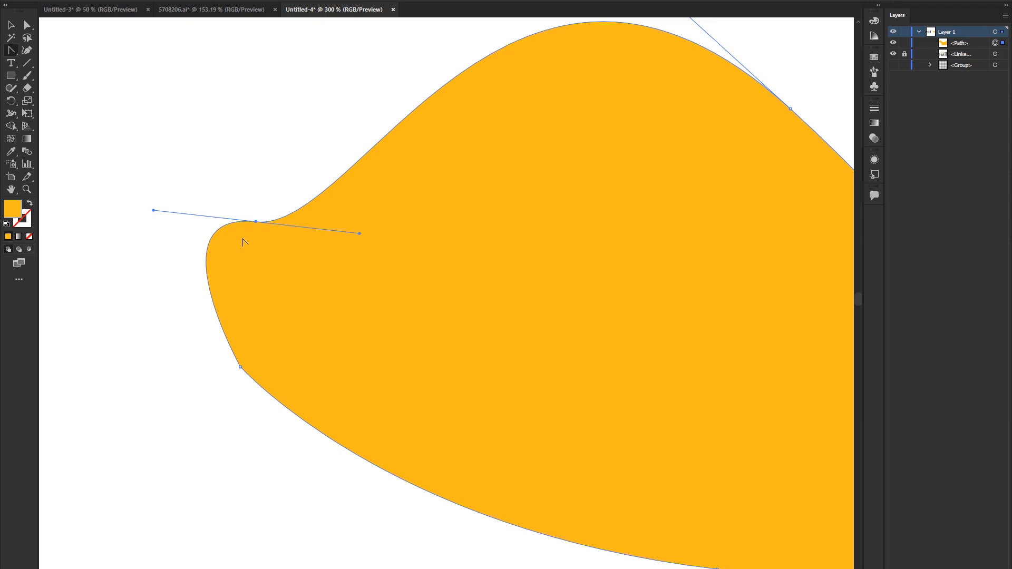
scroll(337, 232, down, 2)
scroll(357, 208, up, 1)
Convert the lower corner of the shape's left edge to a smooth point with short, nearly vertical handles
drag(407, 235, 404, 127)
drag(187, 226, 324, 211)
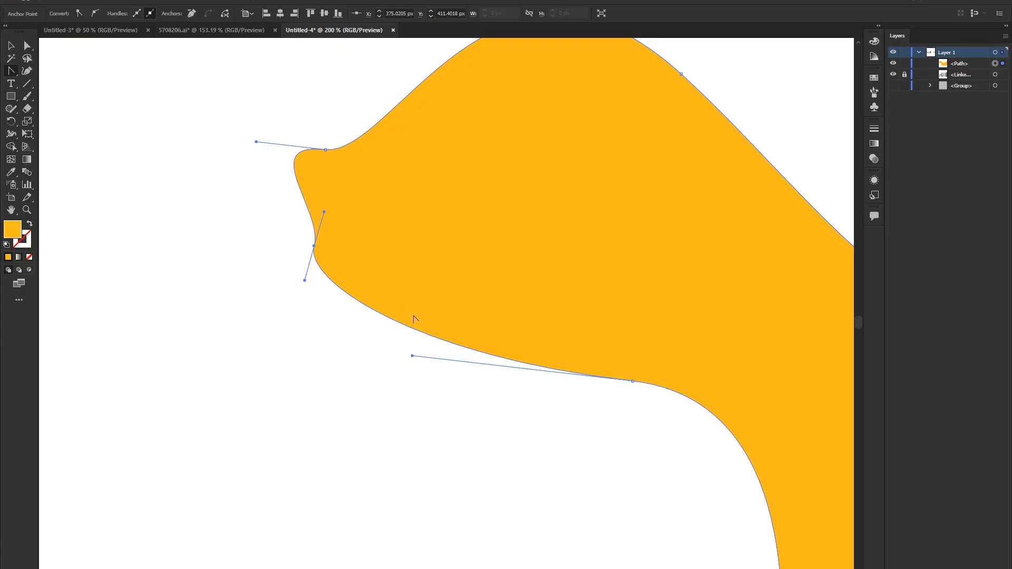
scroll(419, 319, down, 1)
drag(461, 331, 403, 293)
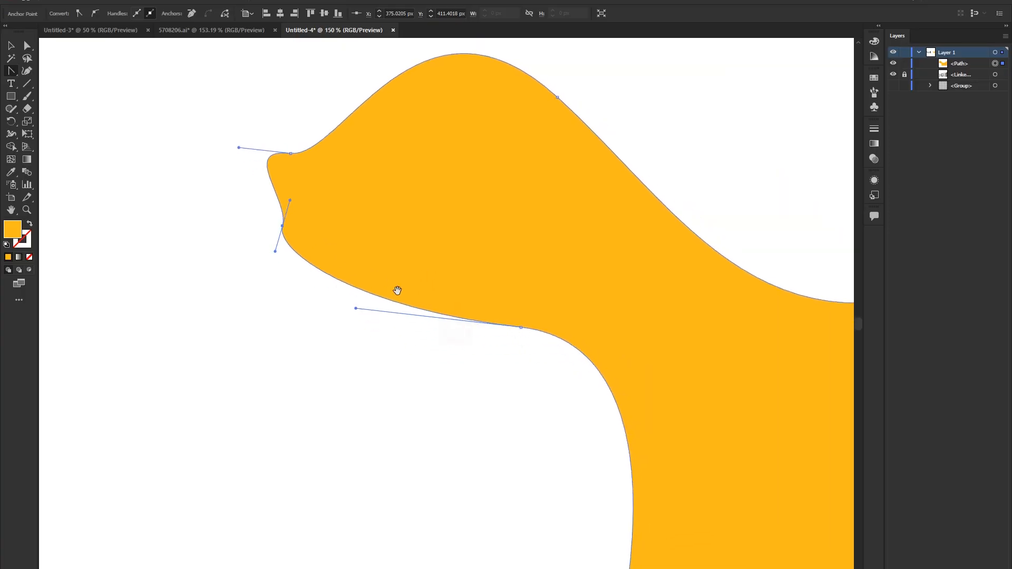
Return from the Anchor Point tool to the basic Pen tool, and clear the selection with the Selection tool
click(11, 71)
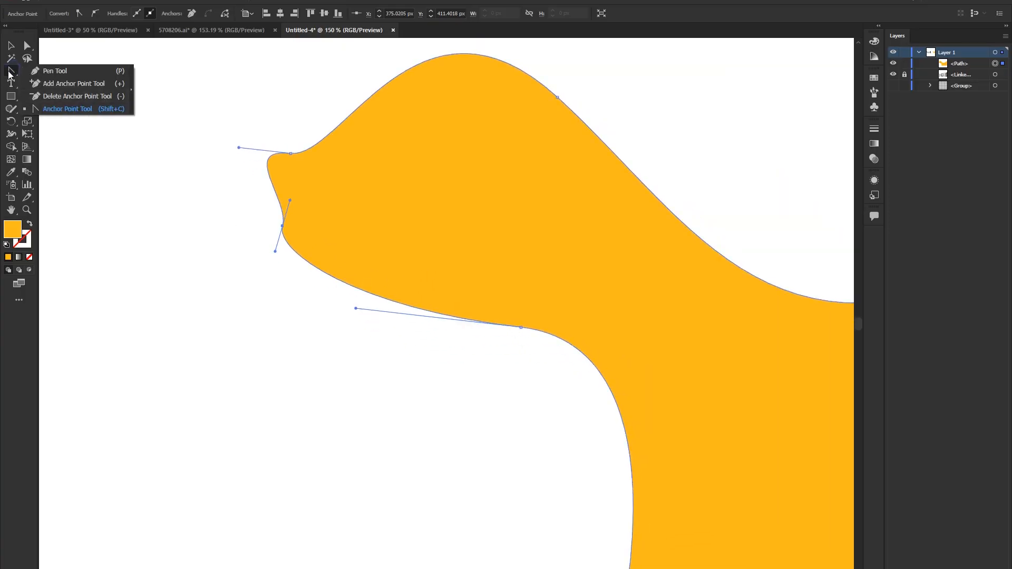
click(74, 109)
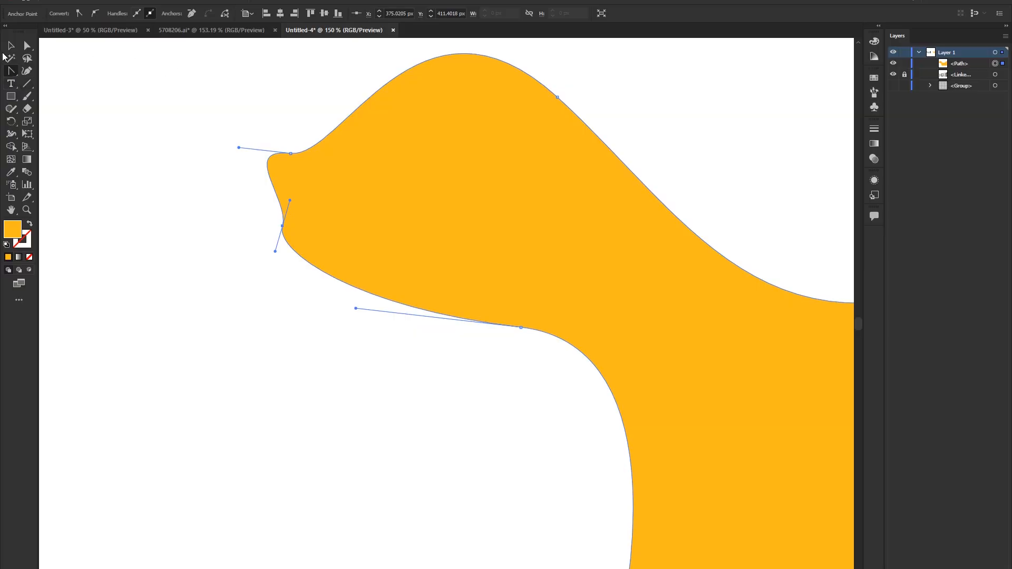
click(11, 71)
click(55, 71)
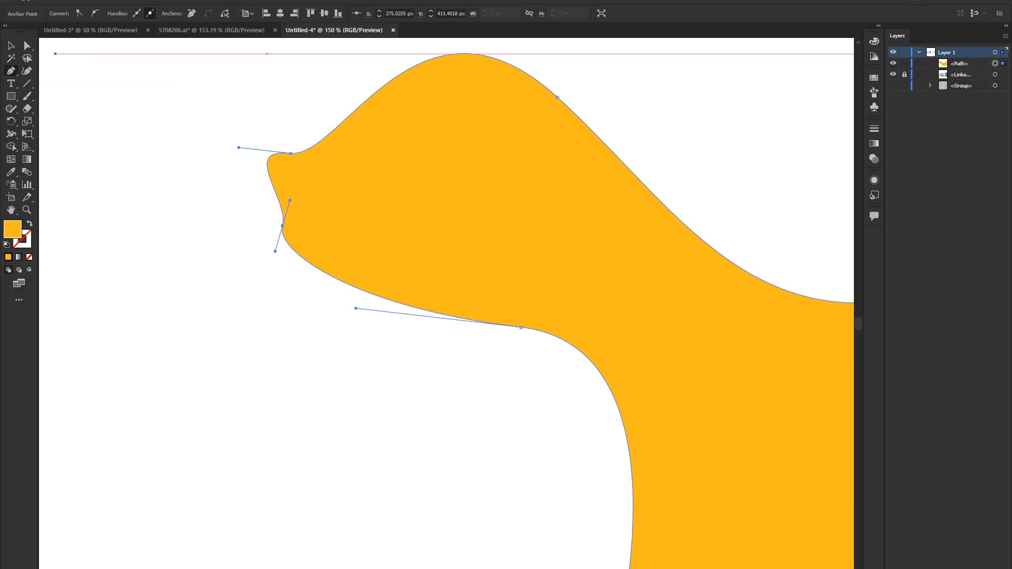
key(v)
click(99, 92)
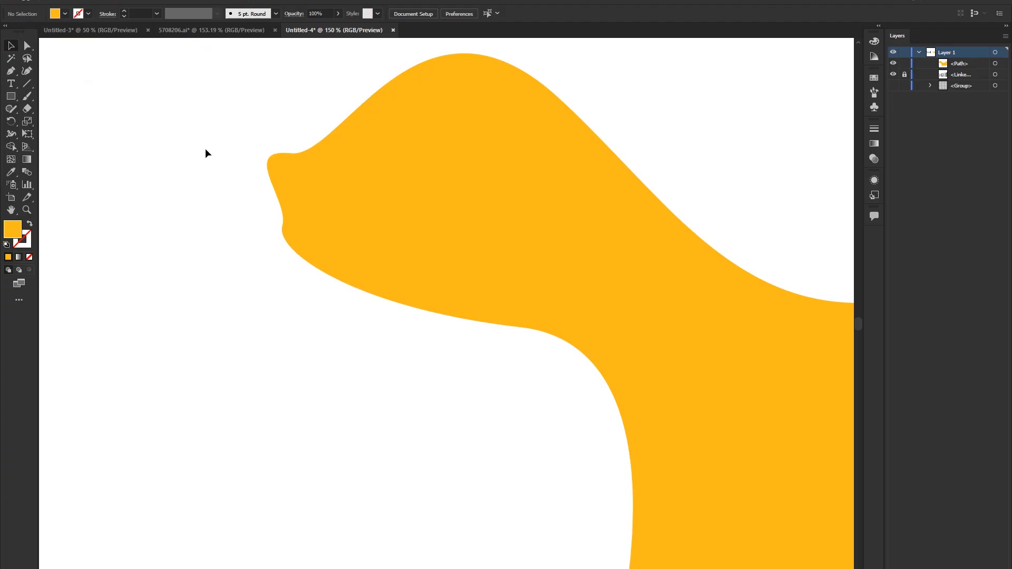
Select the reshaped orange path, fit the artboard in view, and delete the path
drag(394, 295, 343, 243)
key(ctrl+minus)
key(ctrl+minus)
click(359, 217)
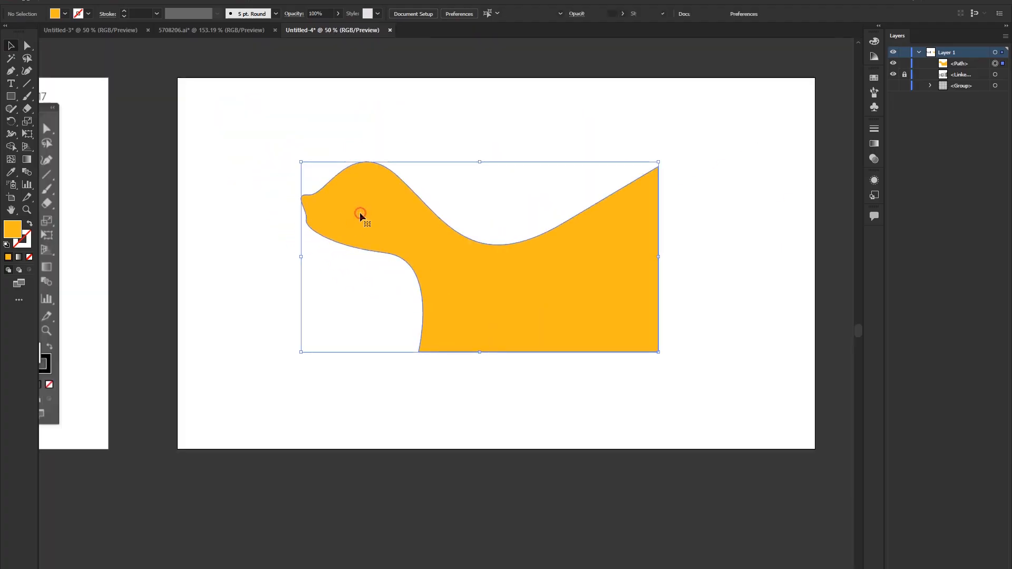
key(ctrl+0)
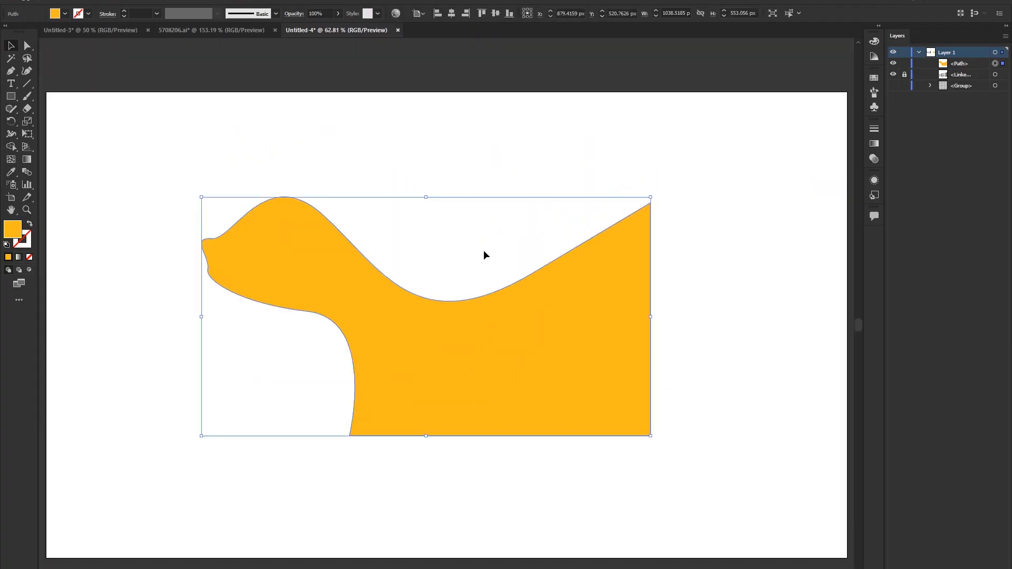
key(Delete)
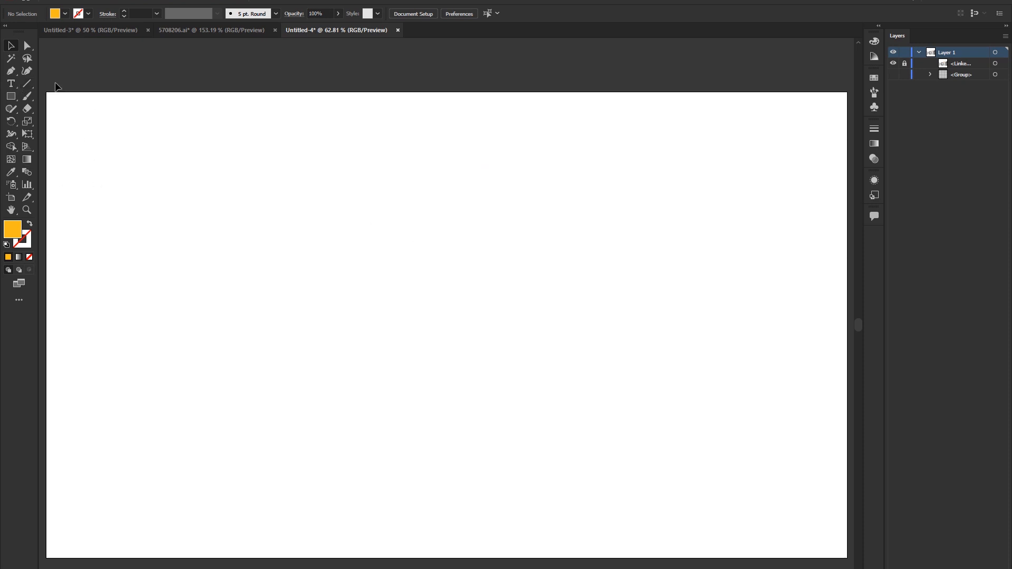
Draw a closed, egg-like filled shape from five smooth points with the Curvature tool on the artboard's left half, and deselect it
click(27, 71)
click(168, 211)
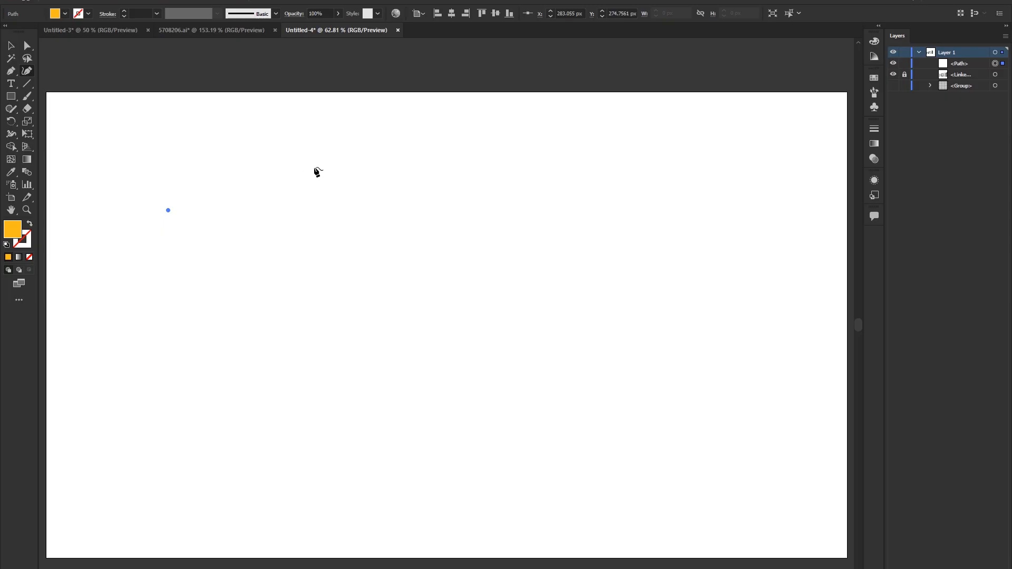
click(376, 214)
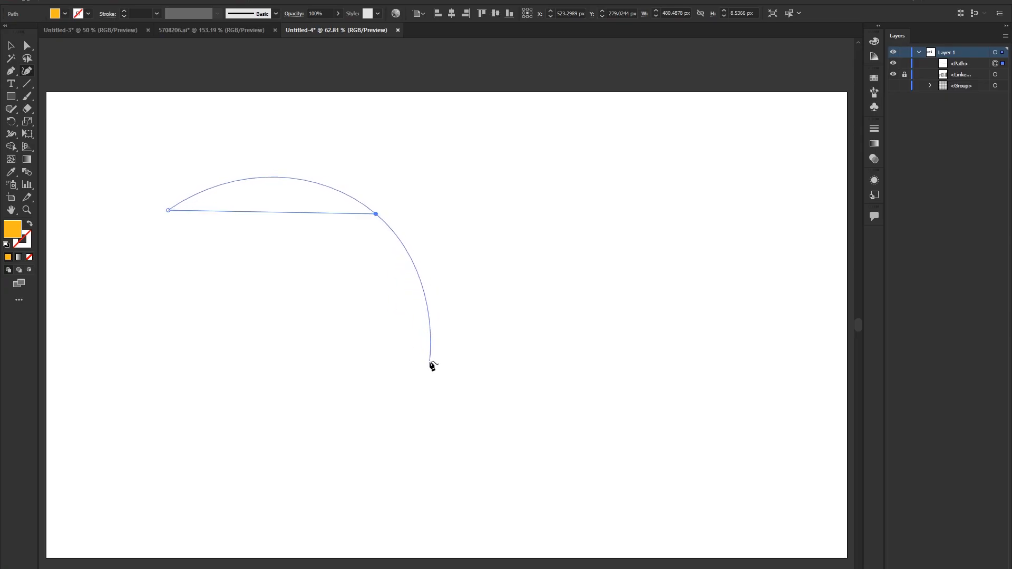
click(420, 359)
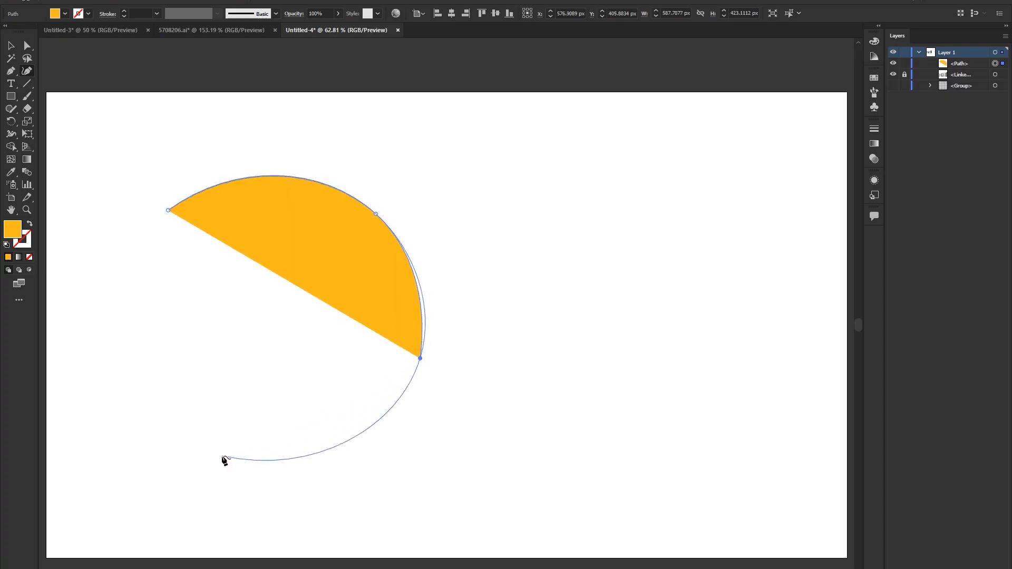
click(222, 456)
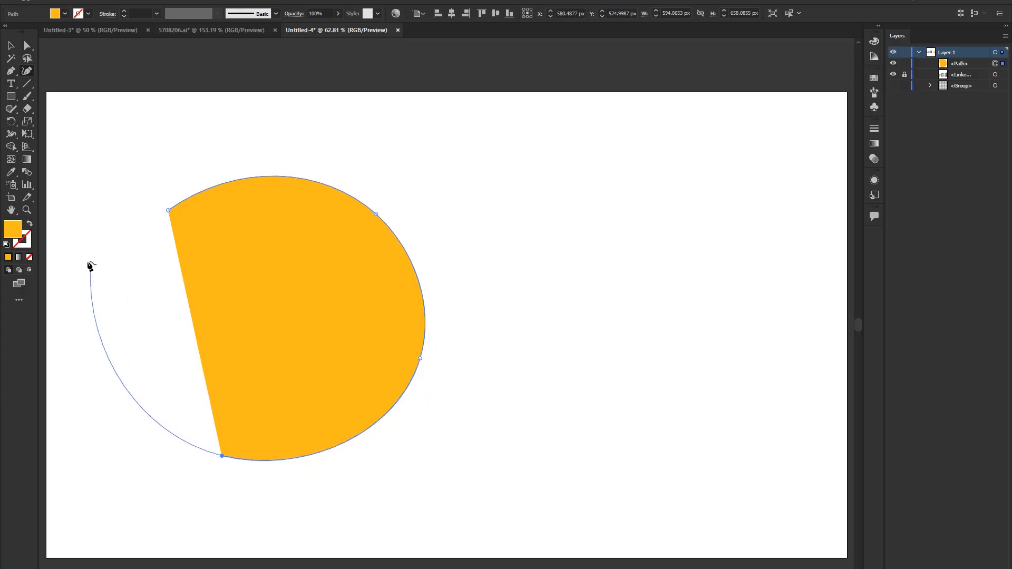
click(91, 296)
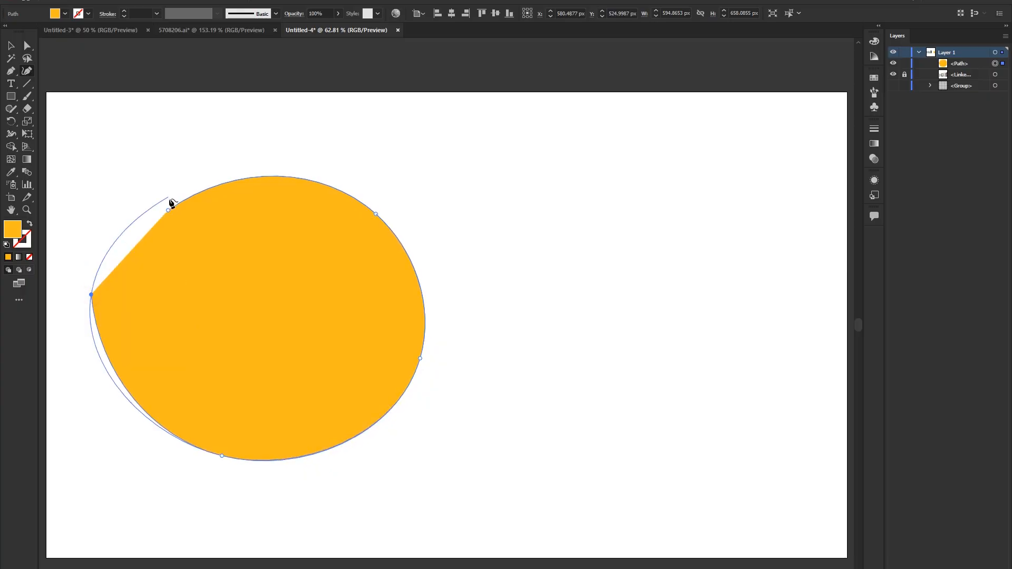
click(169, 210)
click(10, 46)
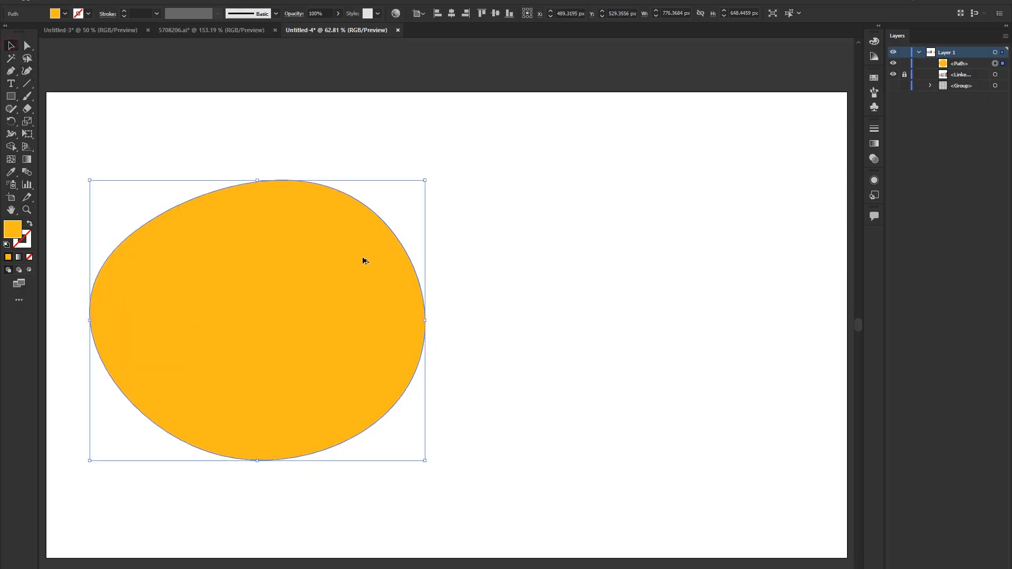
scroll(364, 260, down, 2)
scroll(357, 294, up, 2)
click(556, 271)
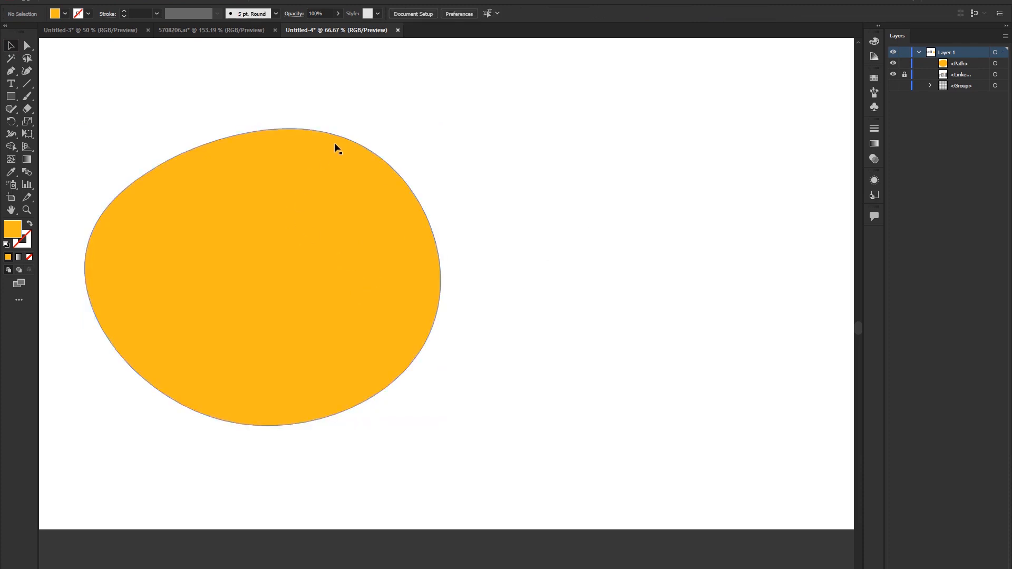
Examine the smoothness of the orange shape's upper and right edges up close
scroll(335, 147, up, 2)
scroll(264, 111, up, 4)
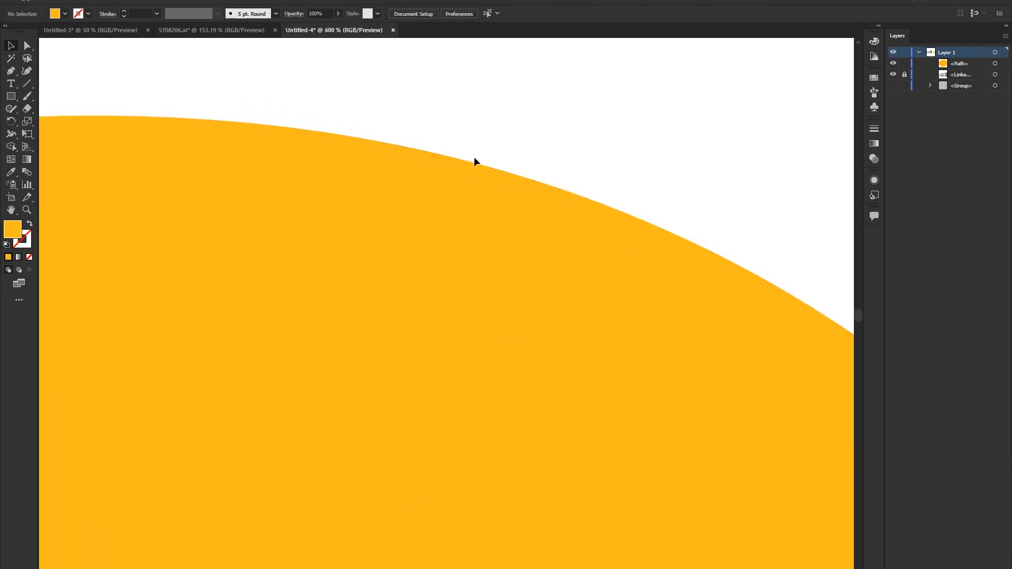
scroll(562, 199, down, 2)
scroll(434, 195, down, 1)
scroll(421, 193, up, 1)
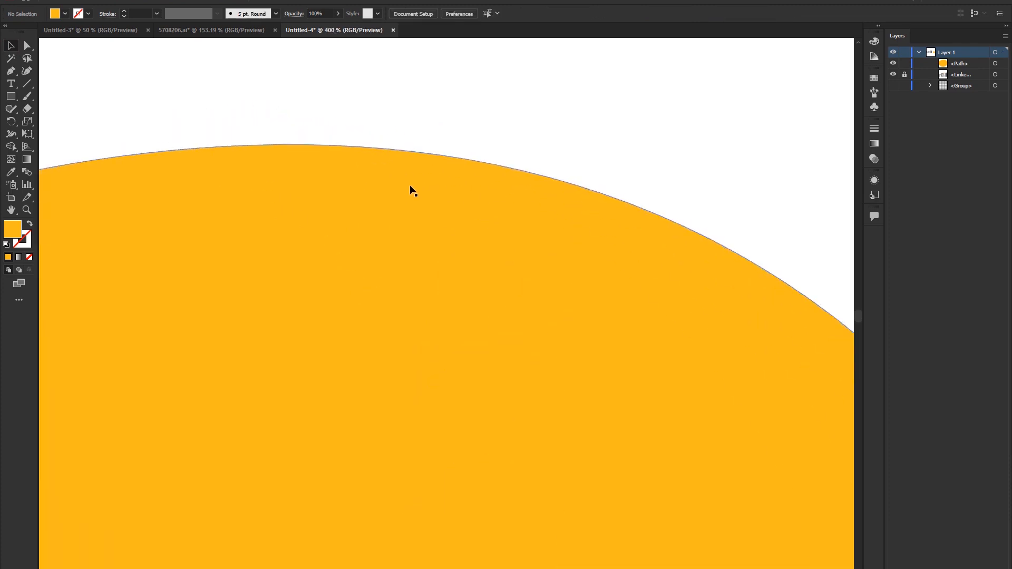
scroll(390, 158, down, 2)
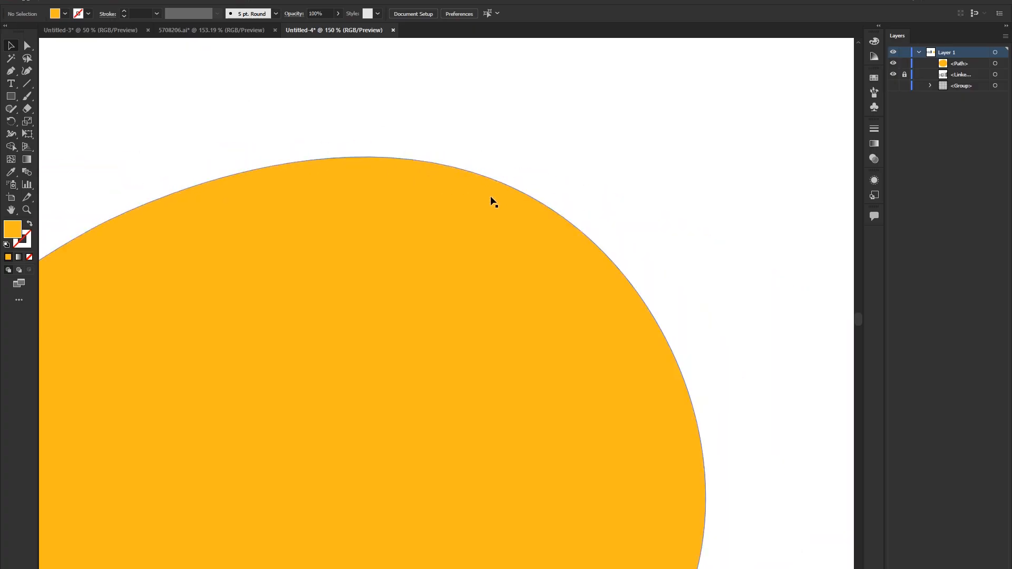
scroll(491, 198, up, 2)
scroll(486, 190, down, 2)
drag(665, 305, 390, 203)
scroll(451, 225, down, 2)
scroll(454, 226, up, 1)
scroll(454, 227, down, 1)
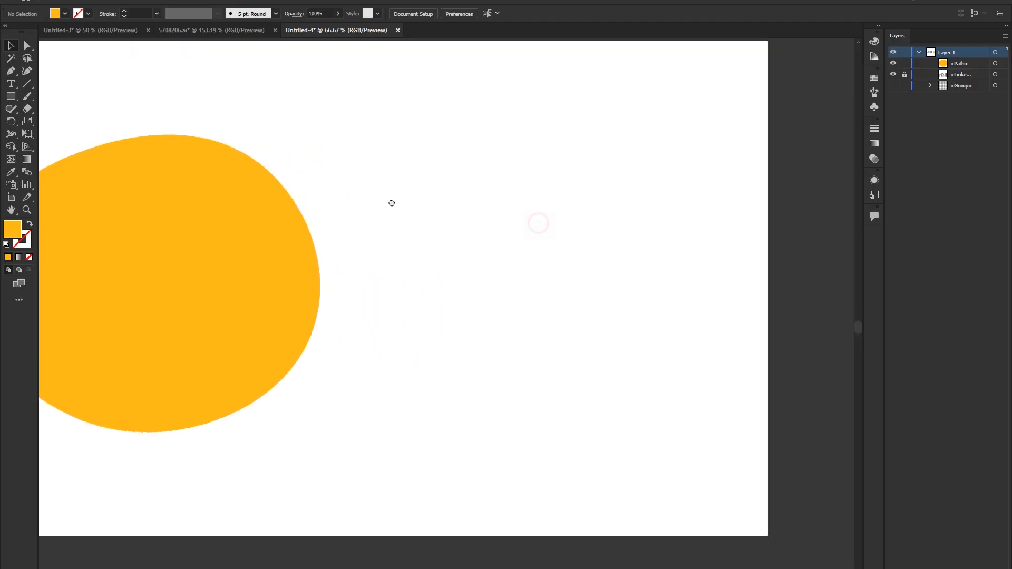
Draw an open S-shaped wave about 600 by 277 px with the Curvature tool, right of the orange shape, and end the path
click(27, 71)
scroll(442, 168, up, 1)
click(266, 192)
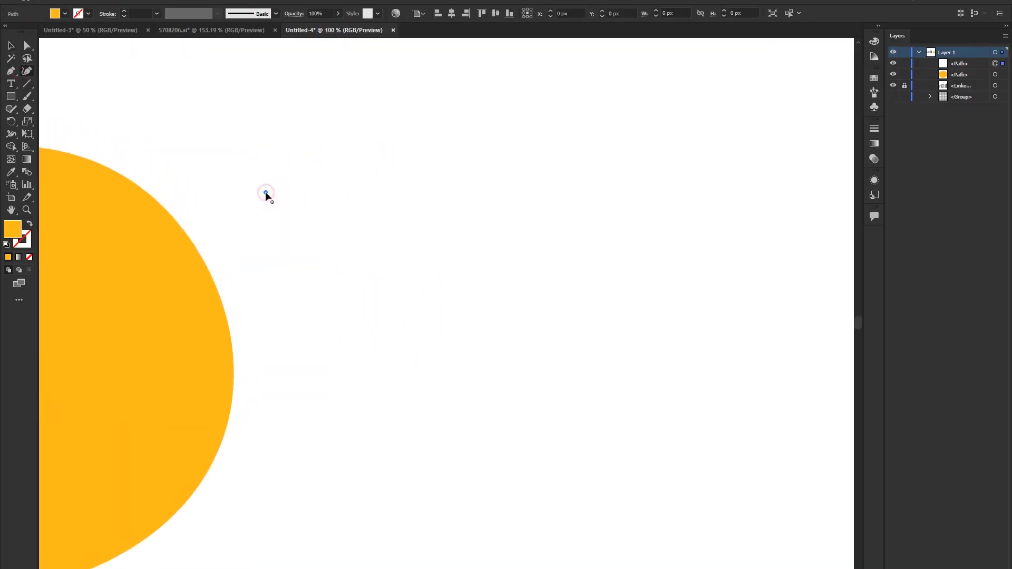
click(368, 122)
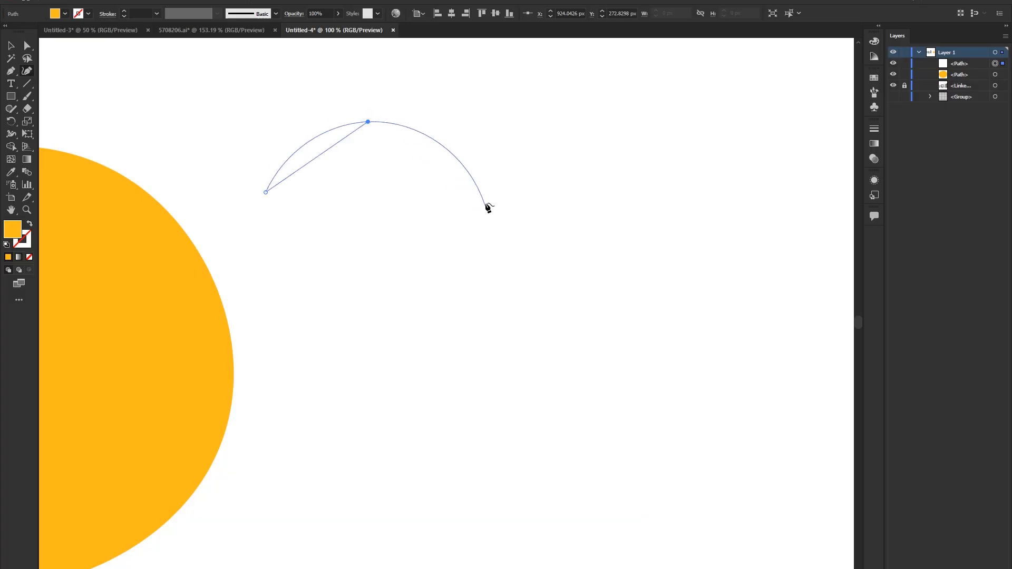
key(Escape)
click(465, 195)
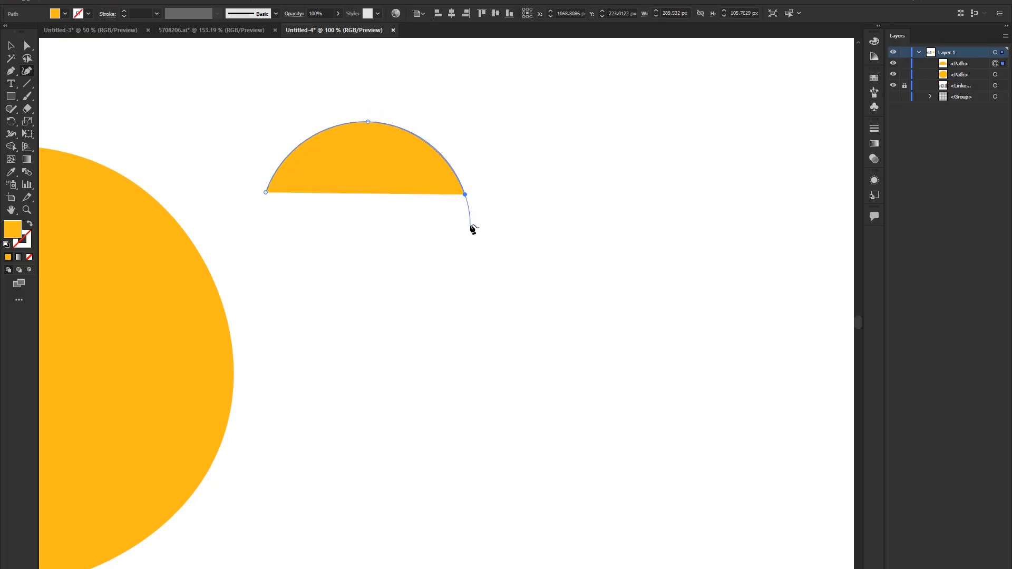
click(470, 224)
click(574, 313)
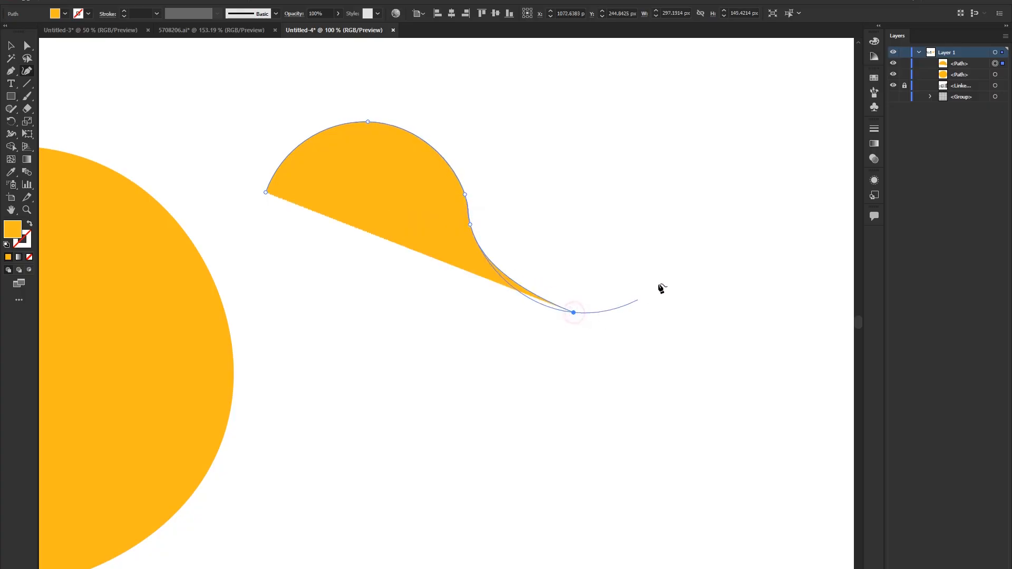
click(678, 229)
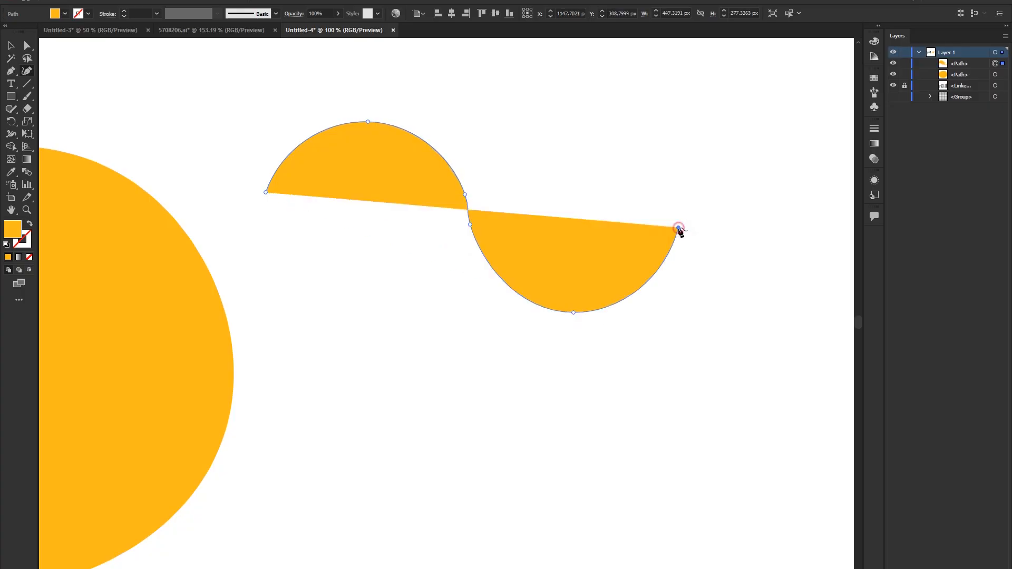
click(677, 209)
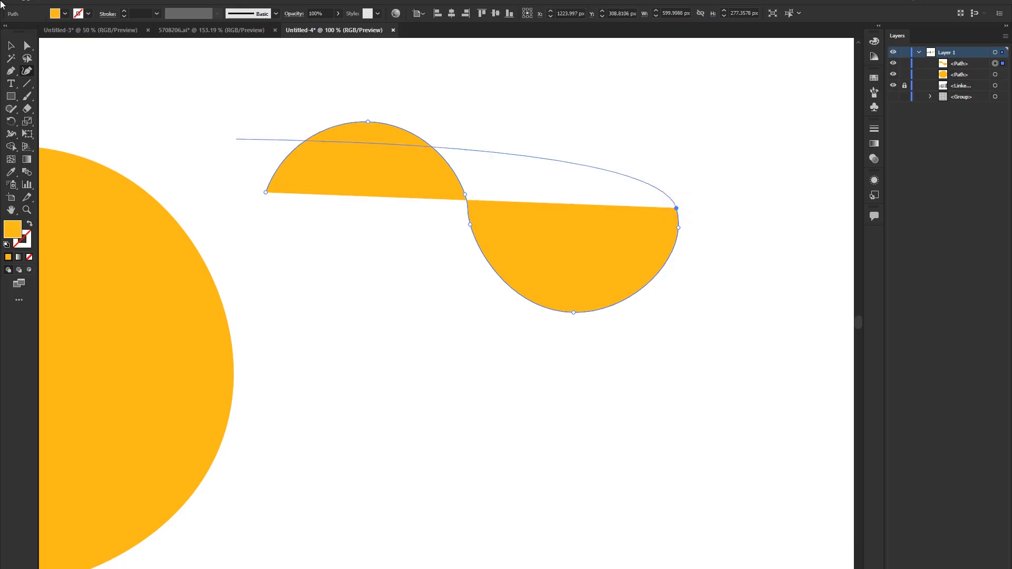
key(v)
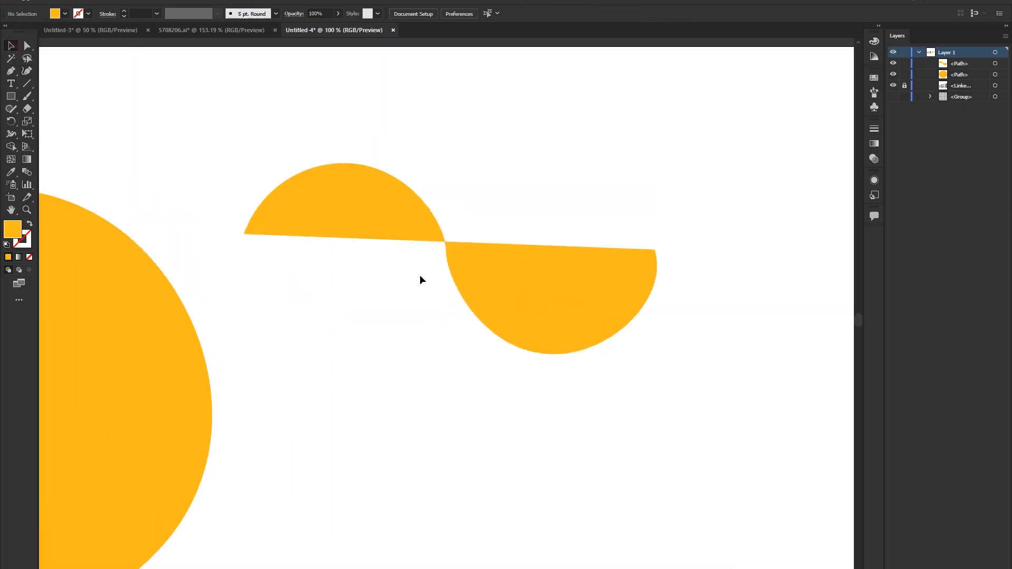
Select the wave and swap its fill and stroke colors, giving it an orange stroke and no fill
click(372, 214)
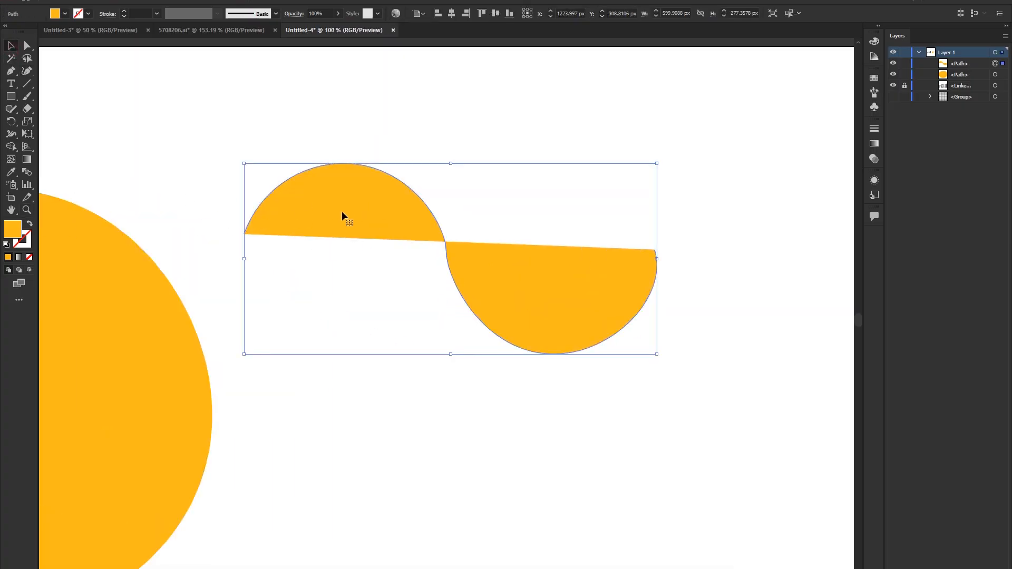
click(223, 140)
click(337, 222)
click(55, 14)
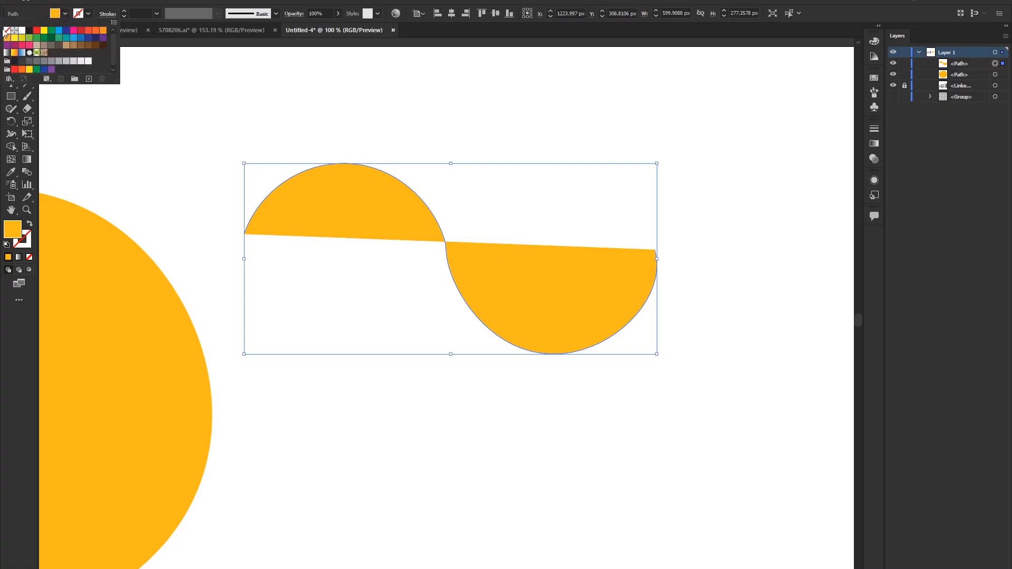
click(77, 15)
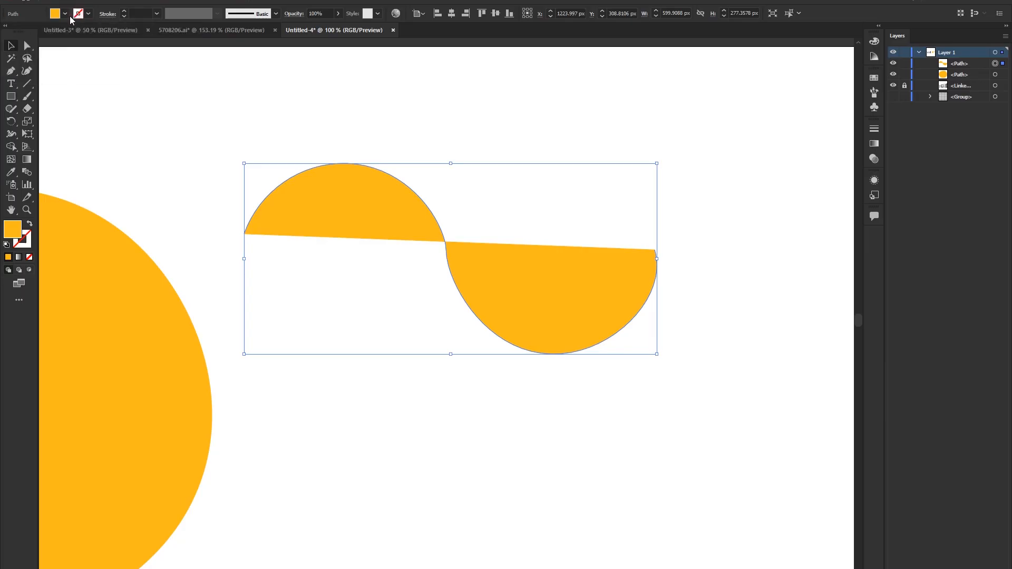
click(77, 15)
click(177, 132)
click(30, 224)
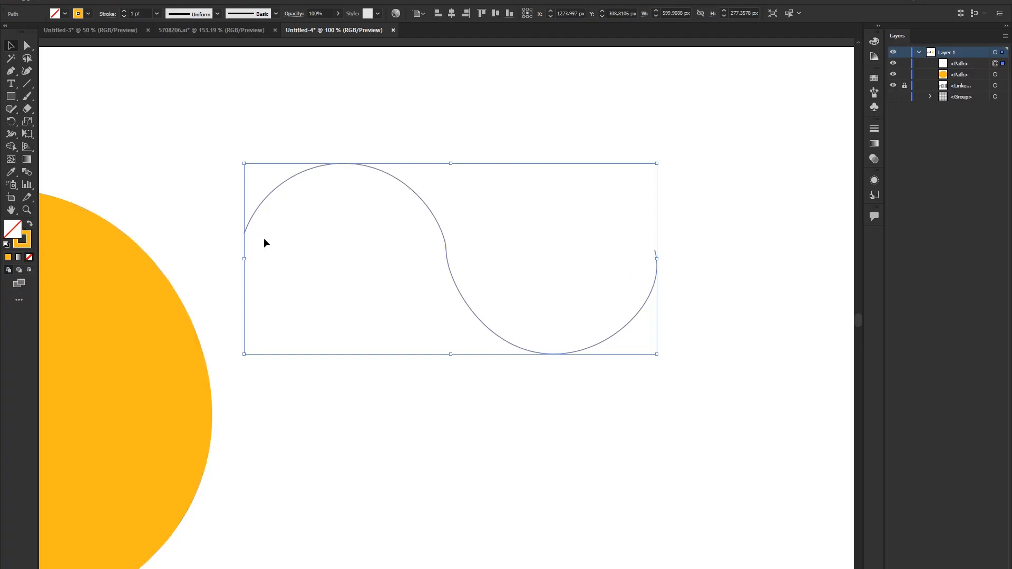
click(30, 224)
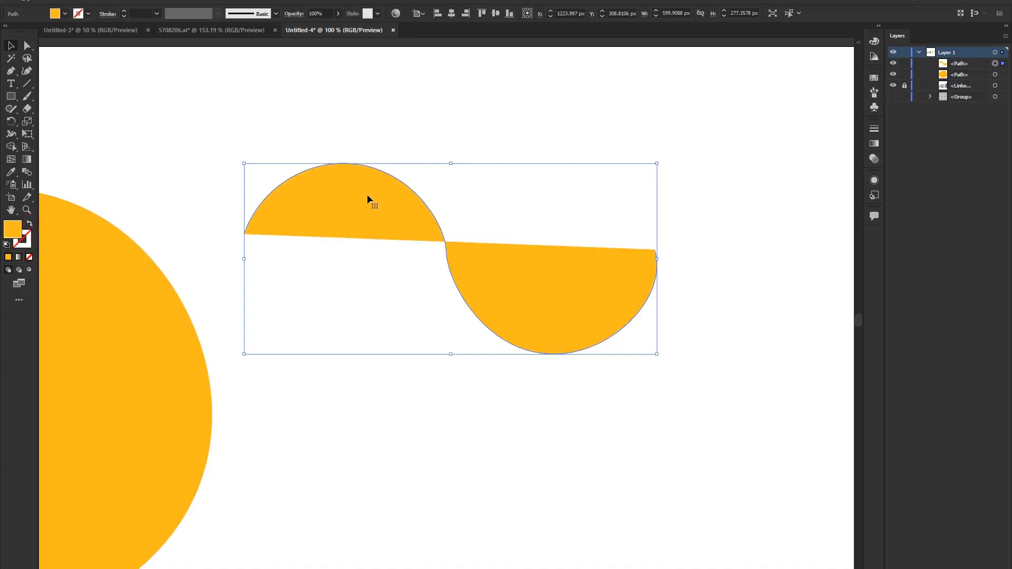
click(30, 225)
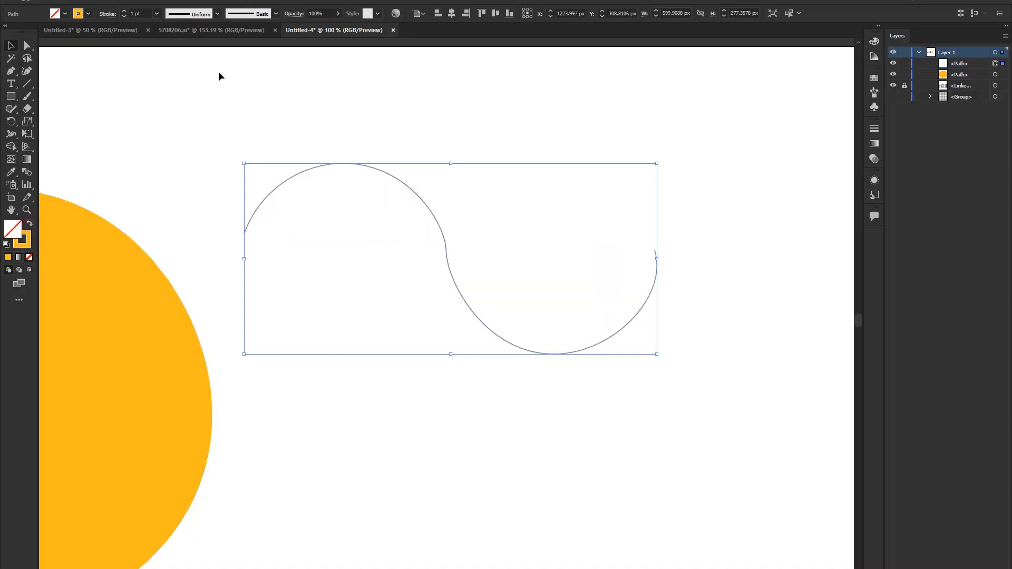
Increase the wave's stroke weight to 9 pt
click(124, 11)
click(124, 11)
click(123, 11)
click(124, 11)
click(123, 11)
click(124, 11)
click(124, 11)
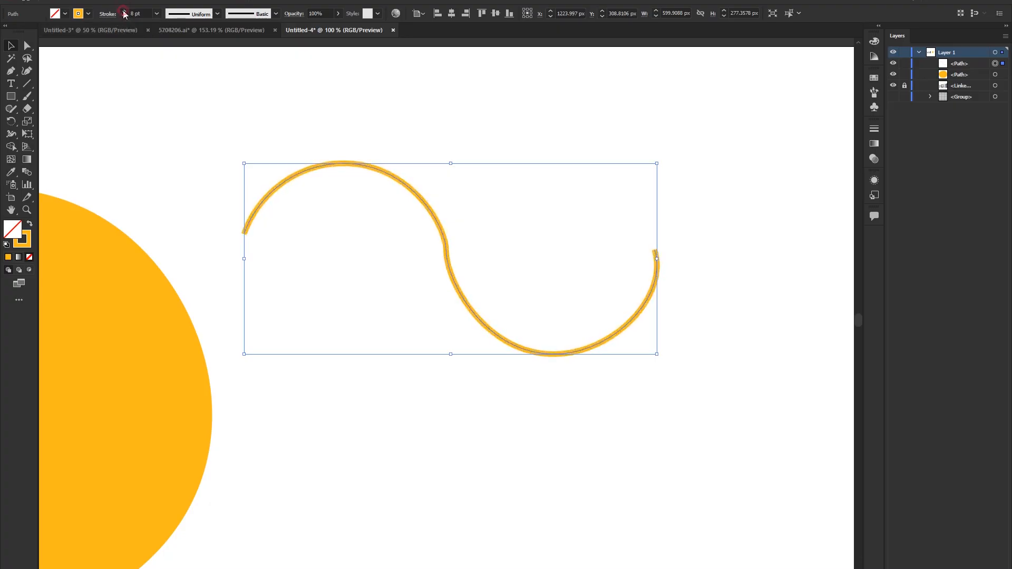
click(124, 12)
Try the lens-shaped, double-bulge and pointed-end width profiles on the wave's stroke
click(202, 14)
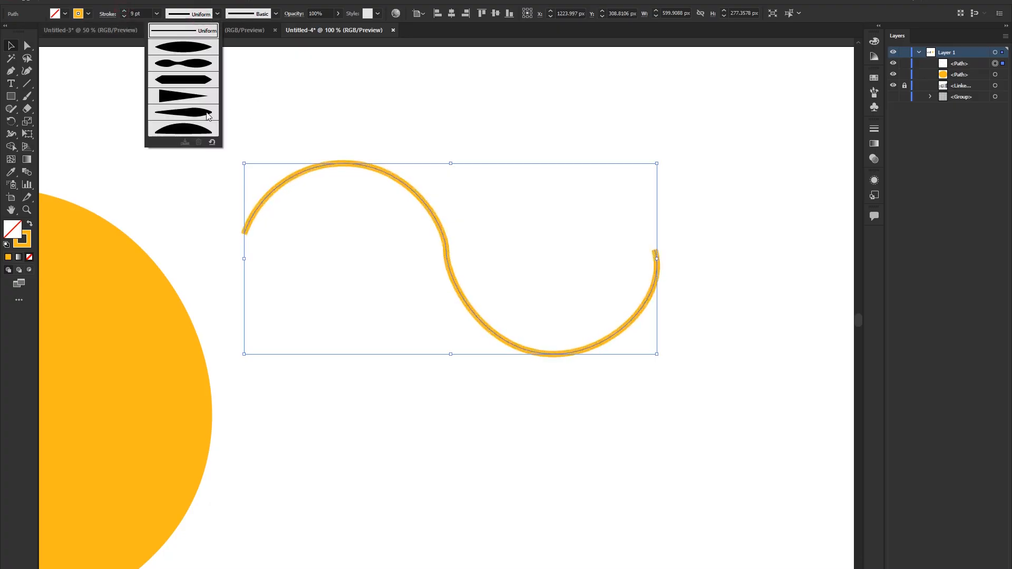
click(191, 48)
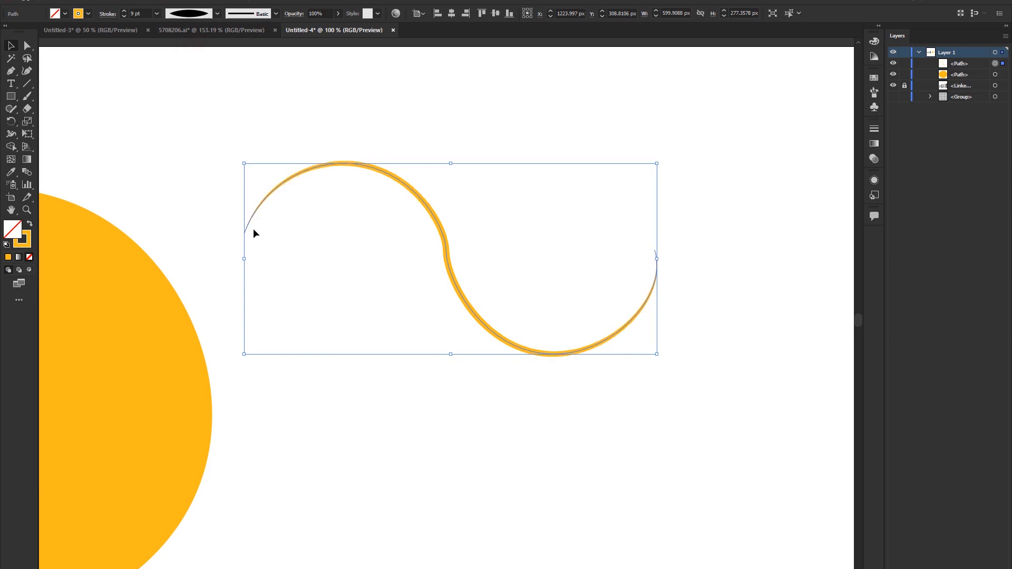
click(180, 17)
click(182, 62)
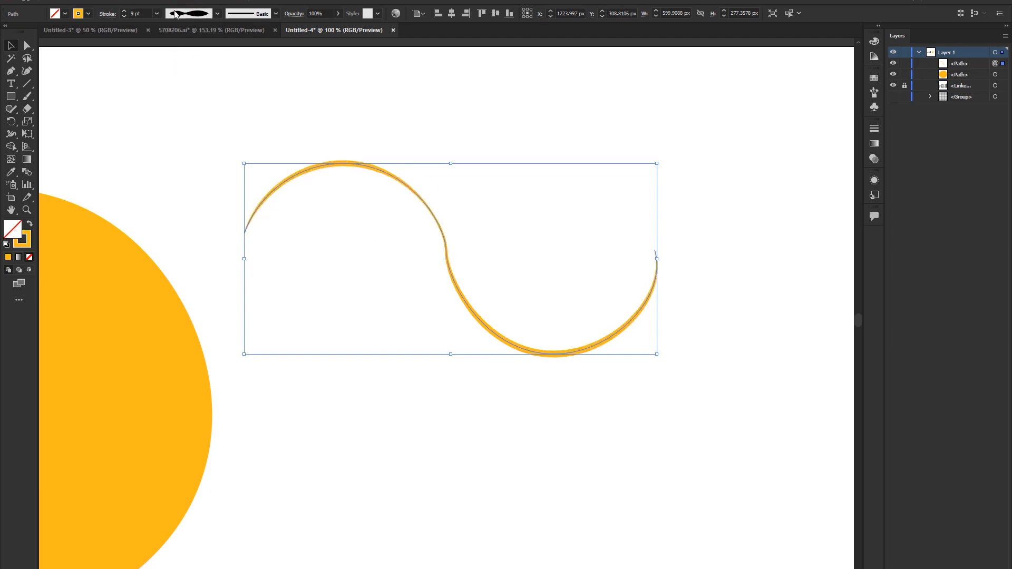
click(177, 14)
click(187, 79)
Apply the triangular one-way taper profile to the wave's stroke, and try the arched profile before undoing it
click(180, 14)
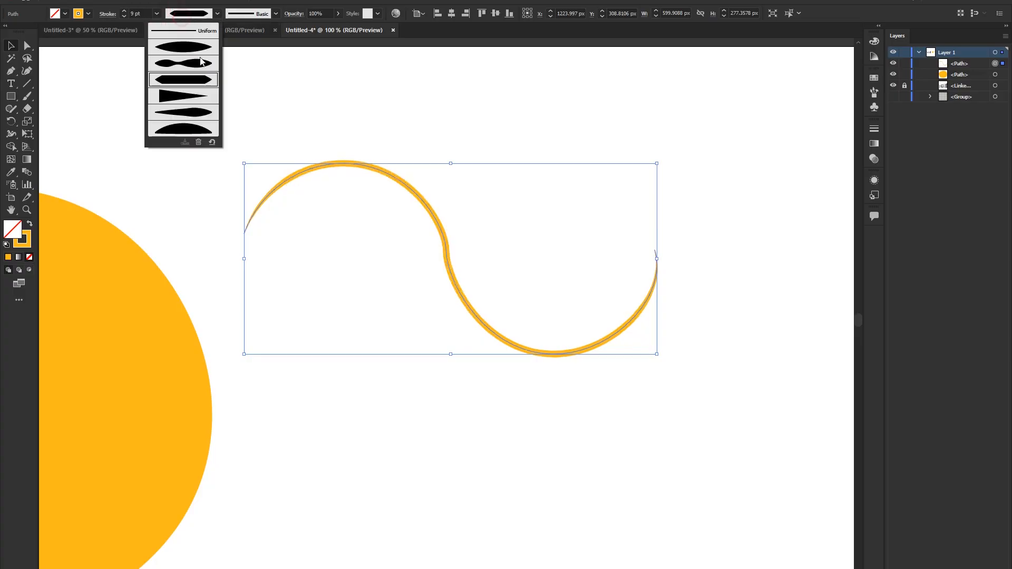
click(166, 96)
click(180, 16)
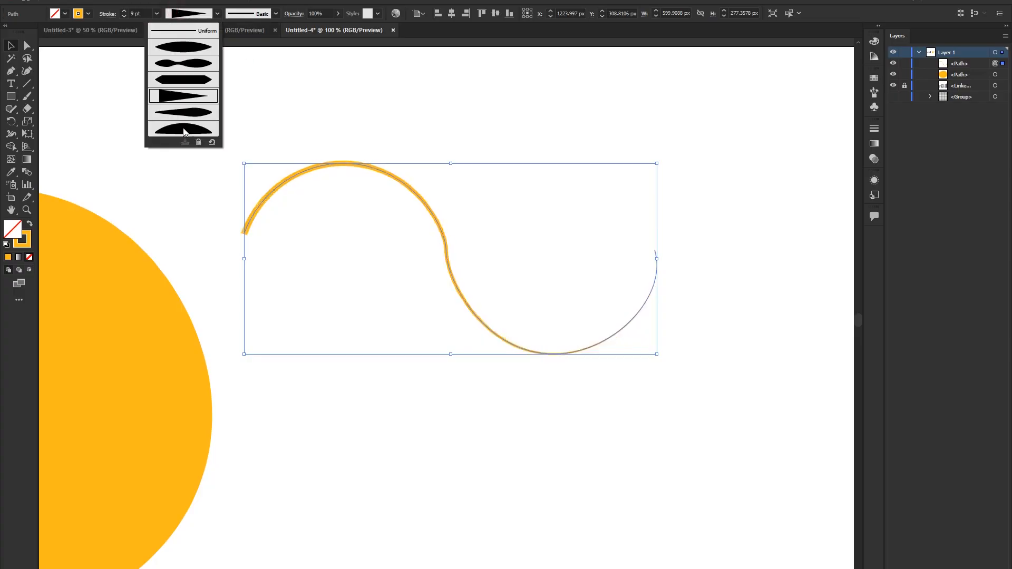
click(184, 125)
click(258, 108)
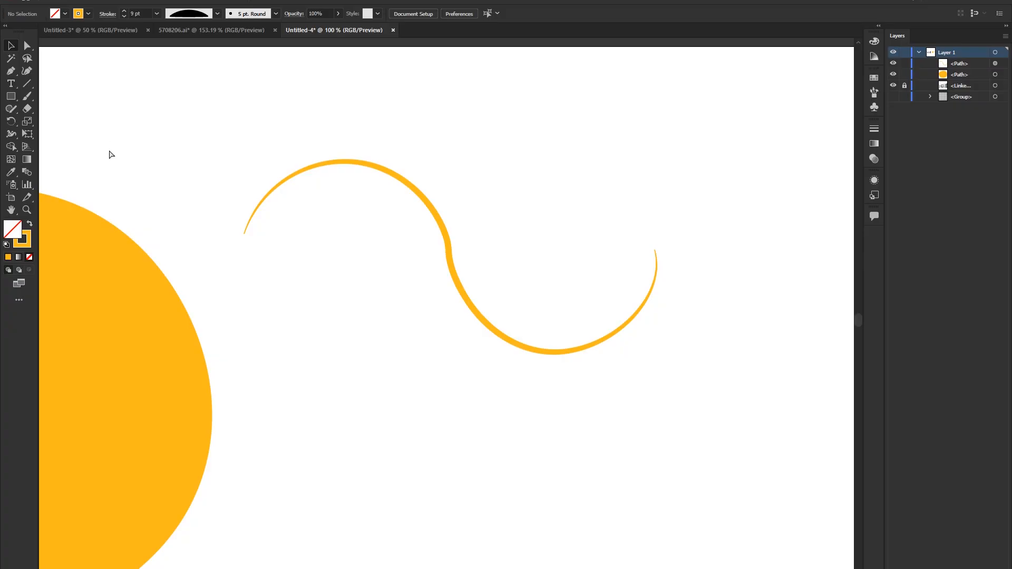
key(ctrl+z)
Try the orange decorative art brush with ornamental ends on the wave's stroke, and undo it
click(260, 15)
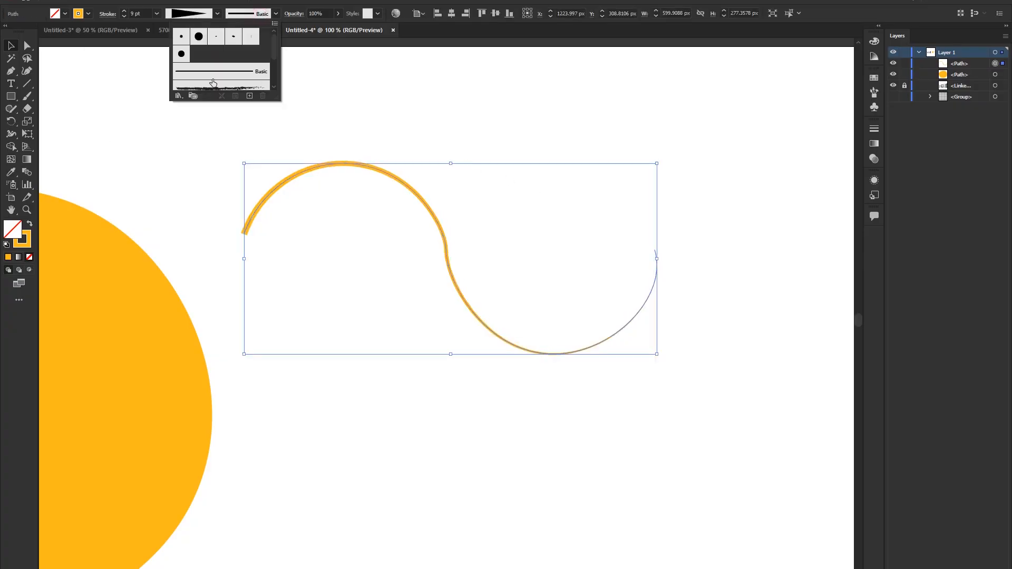
scroll(239, 82, down, 3)
click(219, 51)
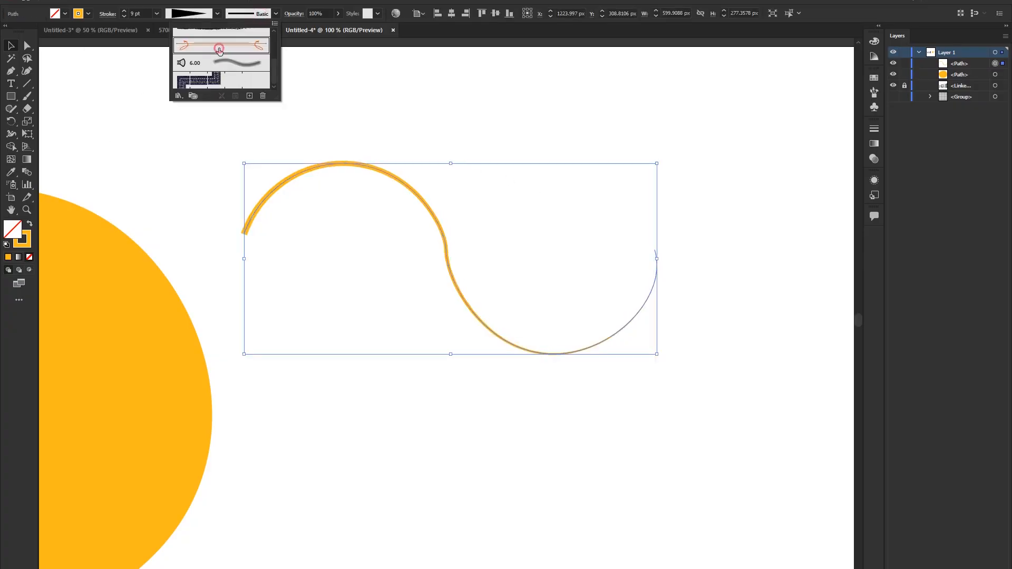
click(395, 129)
click(191, 147)
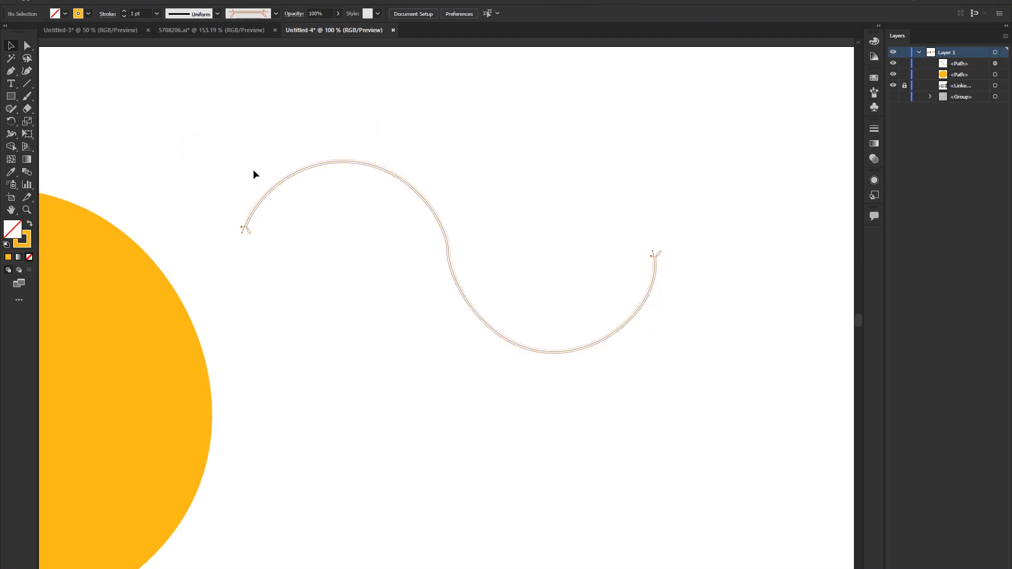
key(ctrl+z)
Try the Mop bristle brush on the wave's stroke, and undo it
scroll(277, 185, up, 3)
click(252, 14)
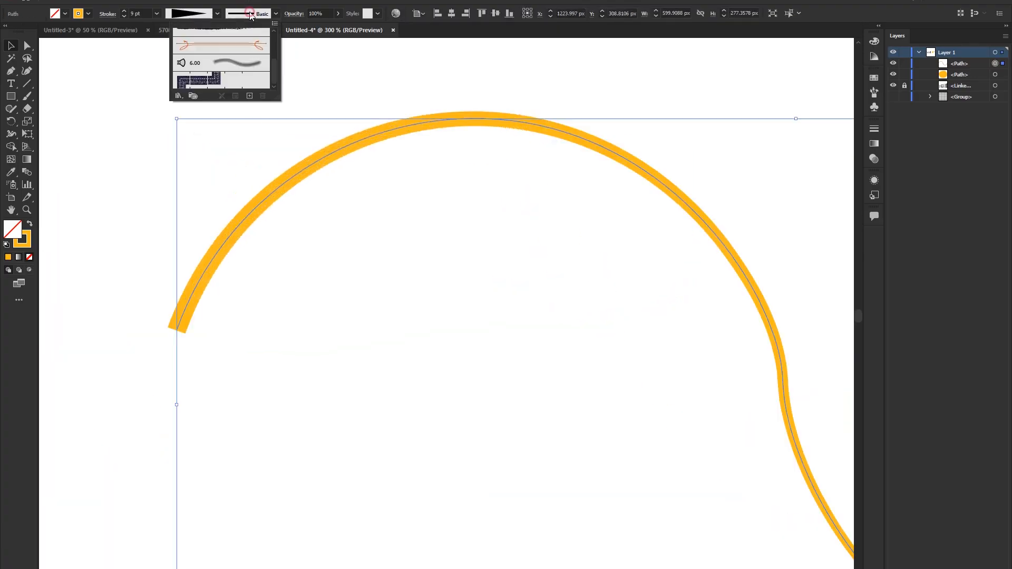
click(238, 67)
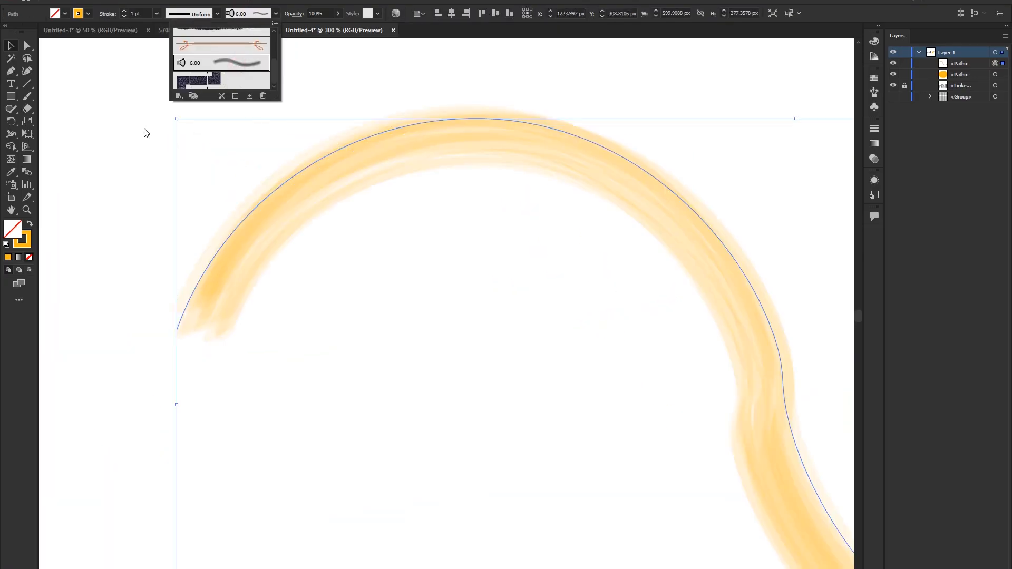
scroll(172, 167, down, 3)
click(247, 233)
key(ctrl+z)
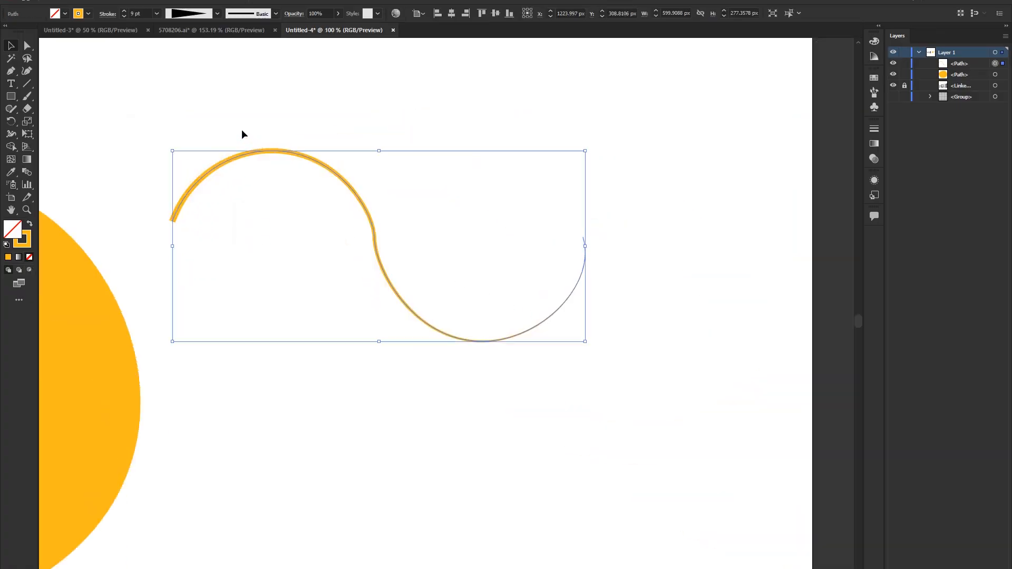
Try the rough charcoal-style art brush on the wave's stroke, and undo it
scroll(237, 131, up, 2)
click(208, 14)
click(237, 14)
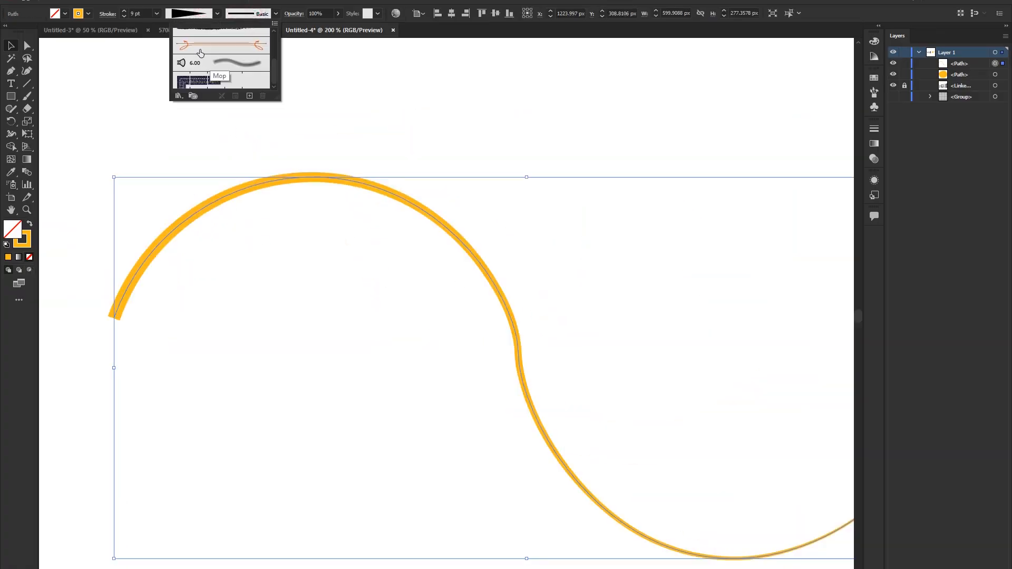
scroll(206, 77, down, 2)
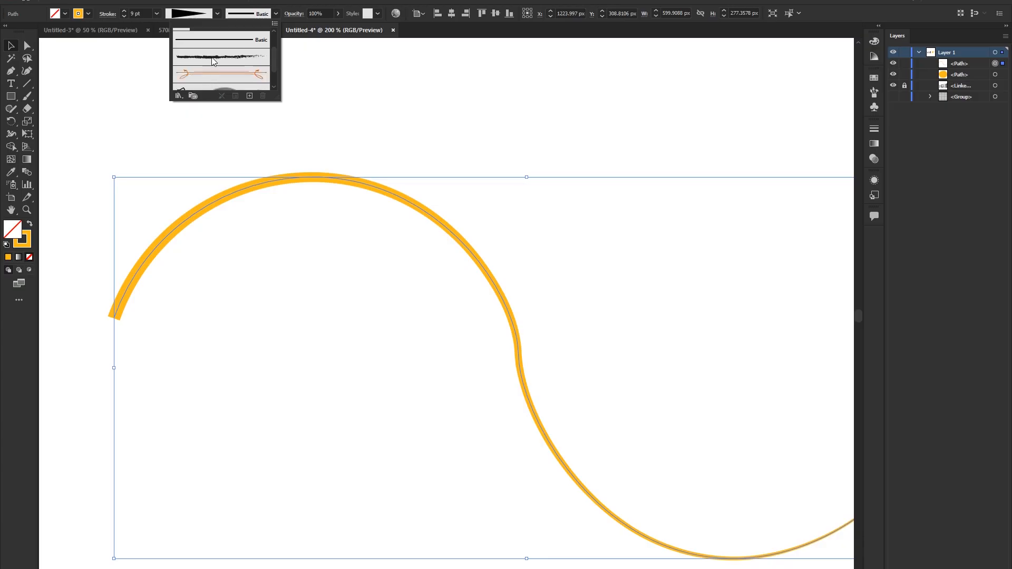
click(209, 57)
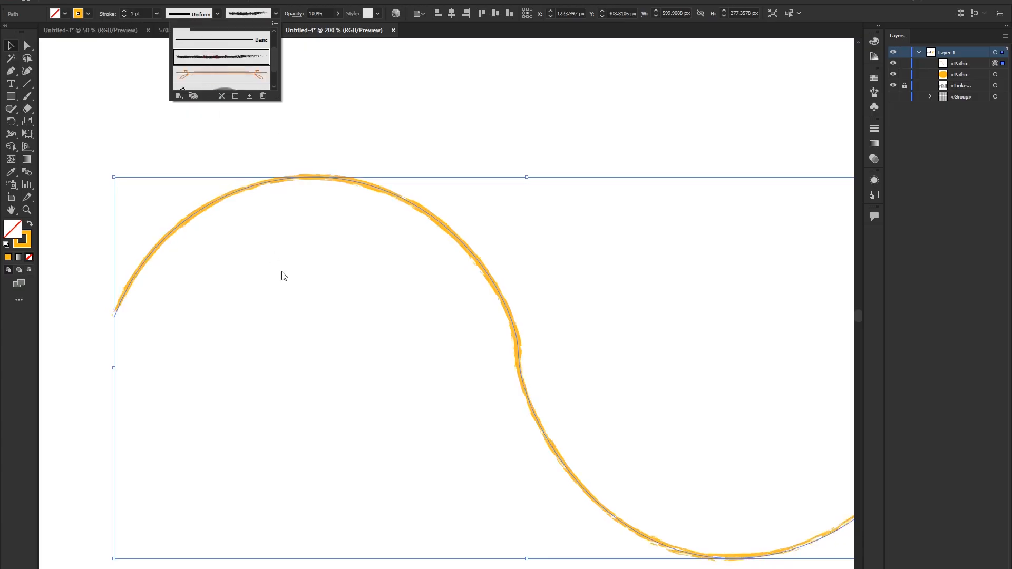
scroll(410, 307, down, 1)
click(348, 92)
scroll(348, 95, down, 1)
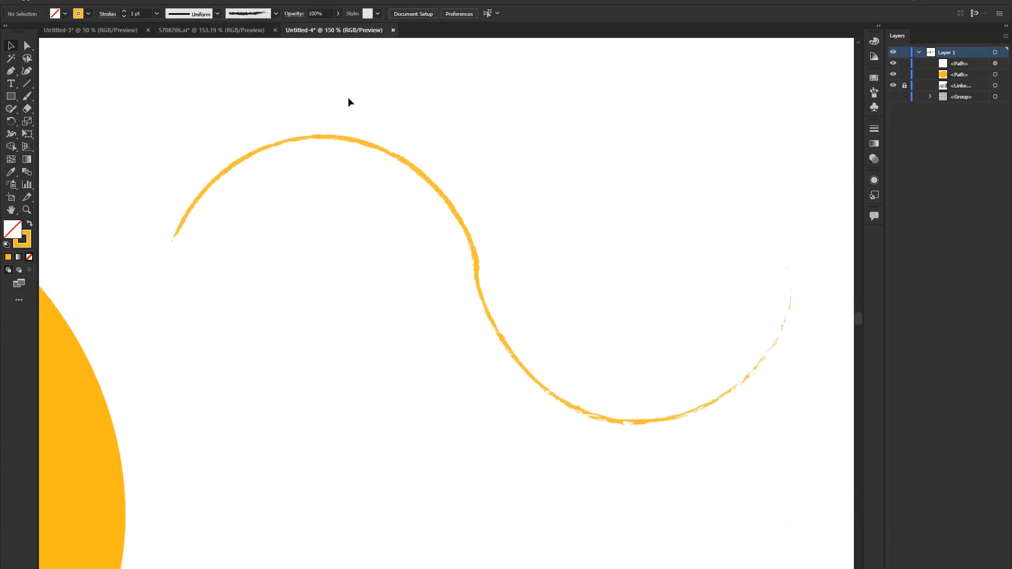
scroll(397, 197, up, 3)
scroll(700, 304, up, 3)
scroll(445, 206, down, 8)
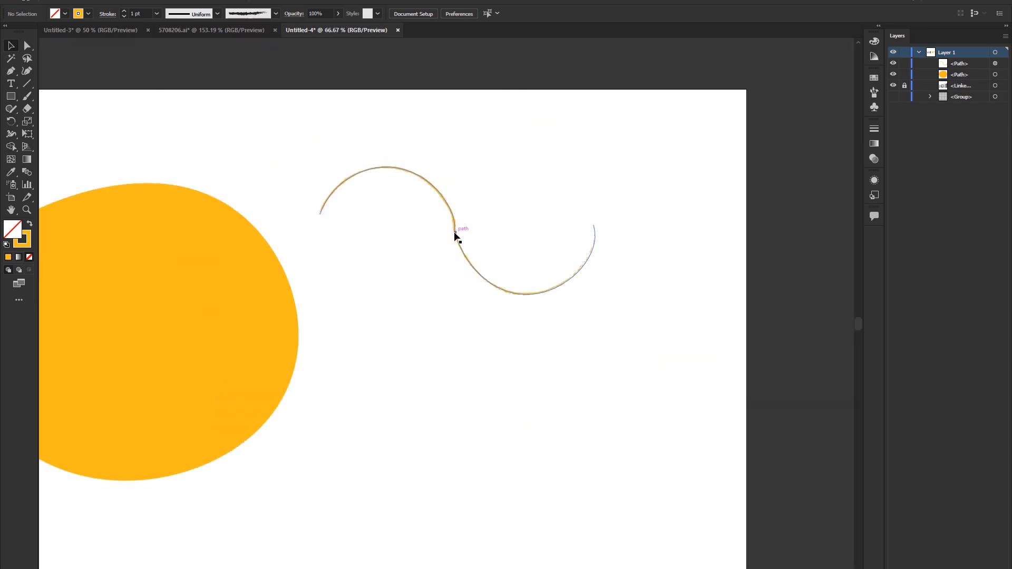
click(457, 228)
scroll(422, 148, up, 3)
click(571, 228)
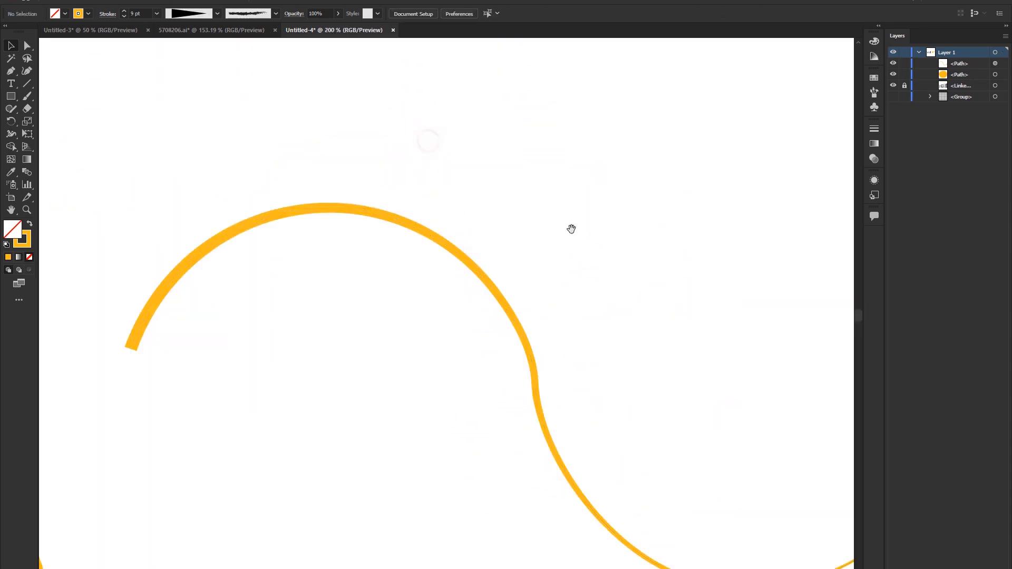
drag(571, 228, 460, 177)
scroll(460, 174, down, 2)
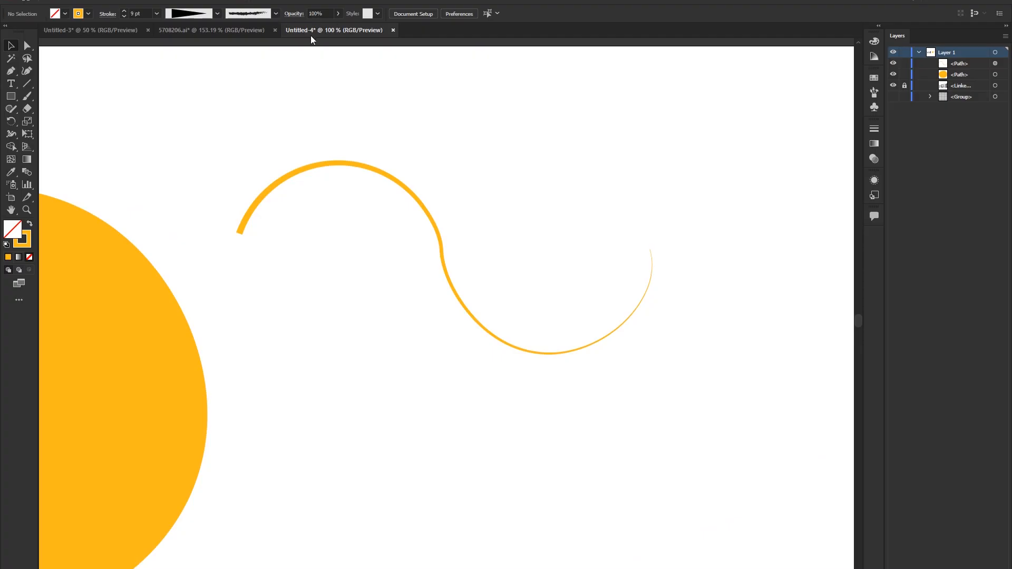
Lower the wave's opacity to 2%, and delete the wave from the artboard
click(332, 165)
click(339, 14)
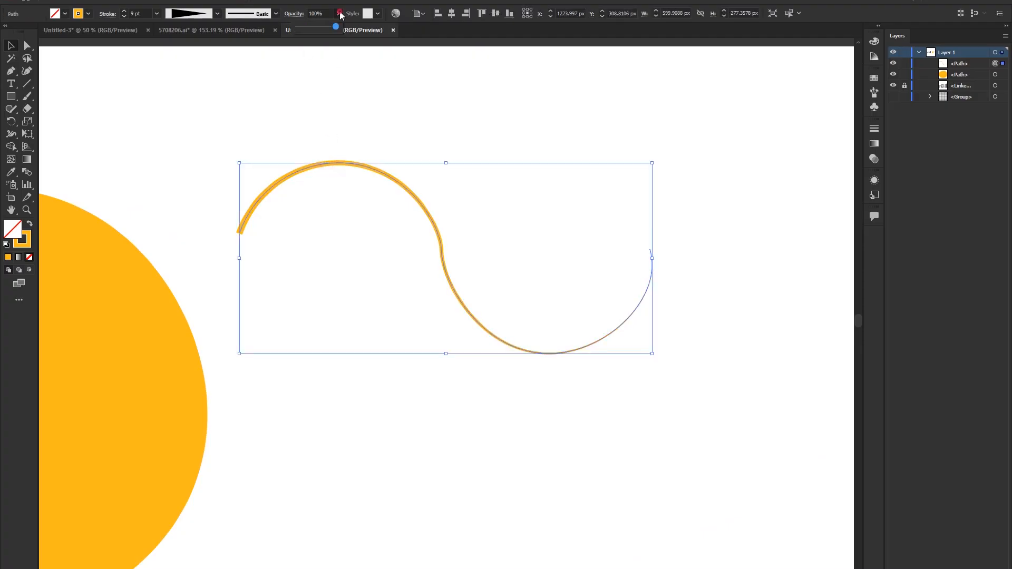
drag(328, 28, 299, 30)
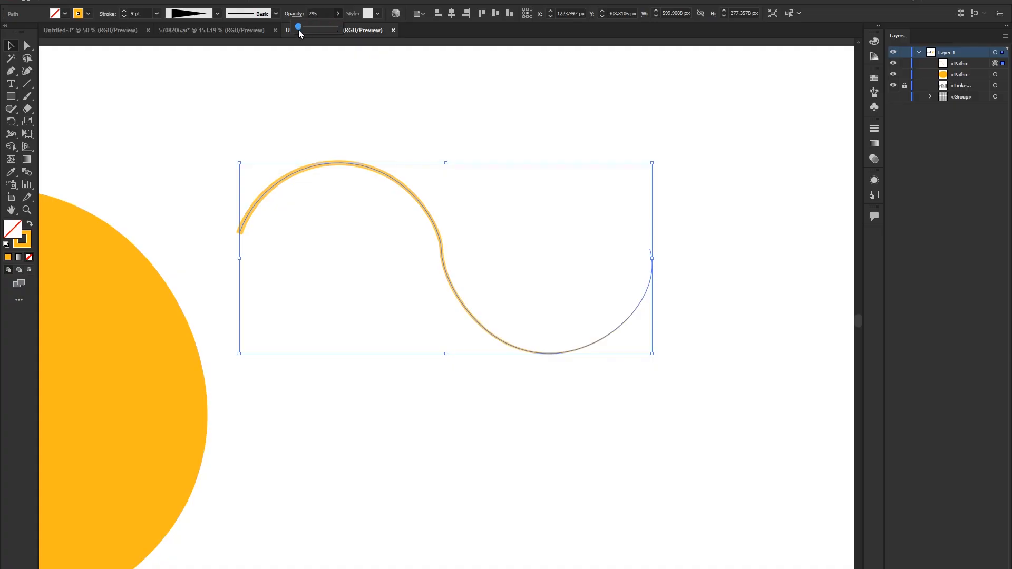
click(210, 159)
drag(284, 123, 364, 226)
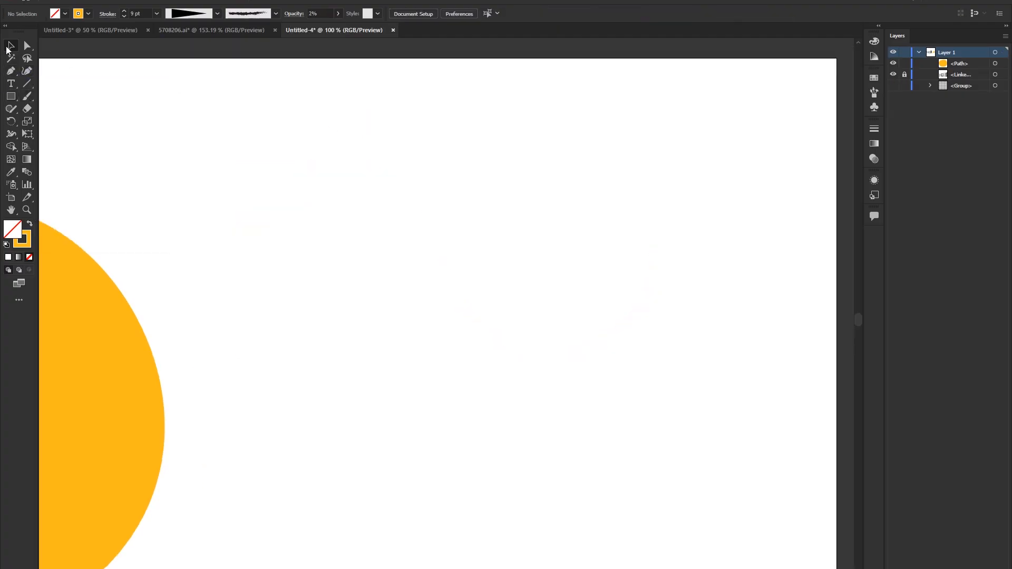
Draw a closed flame-shaped outline about 214 by 326 px with the Curvature tool, with a pointed corner at its upper tip
click(27, 71)
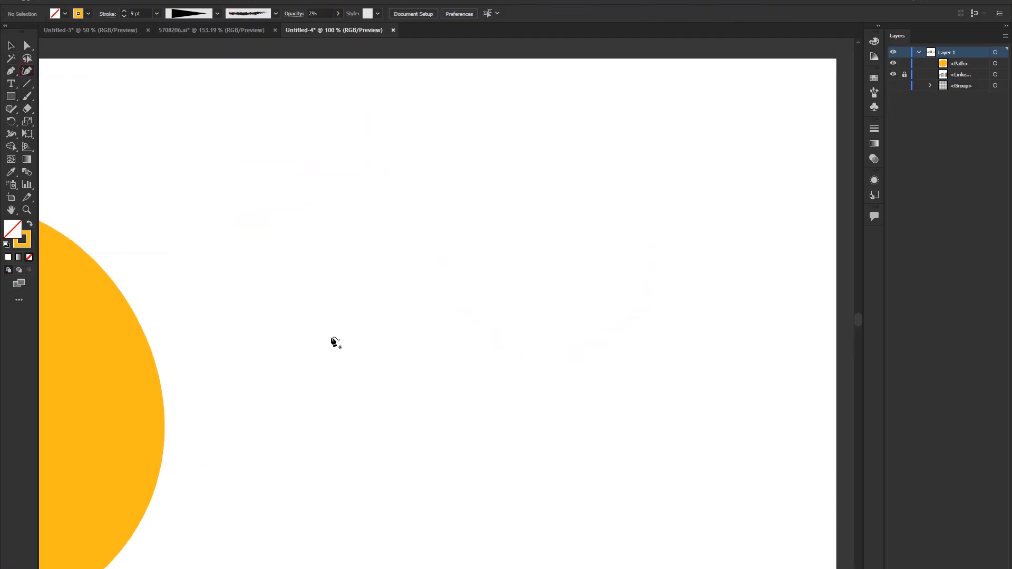
click(369, 202)
click(419, 262)
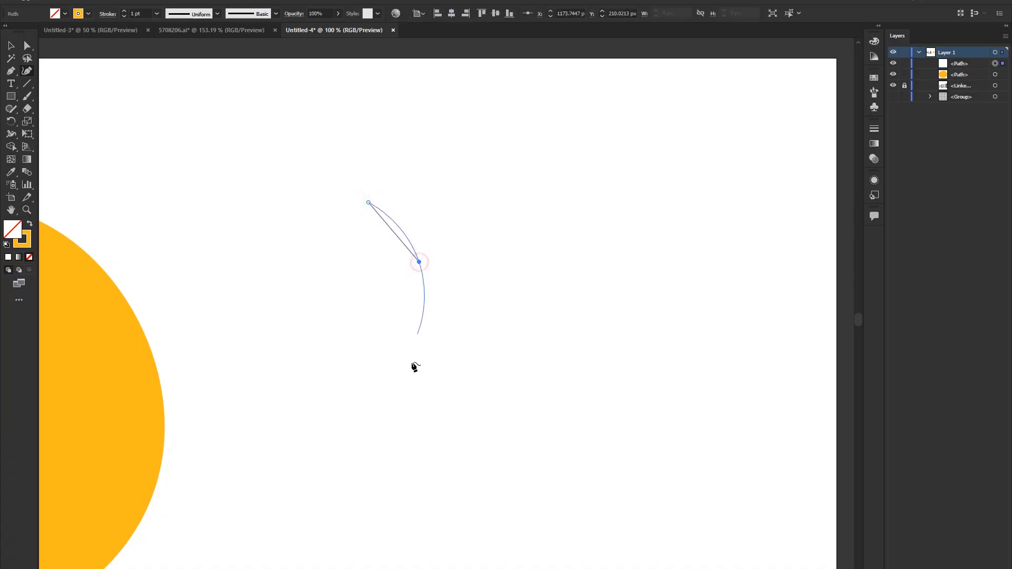
click(393, 418)
click(288, 393)
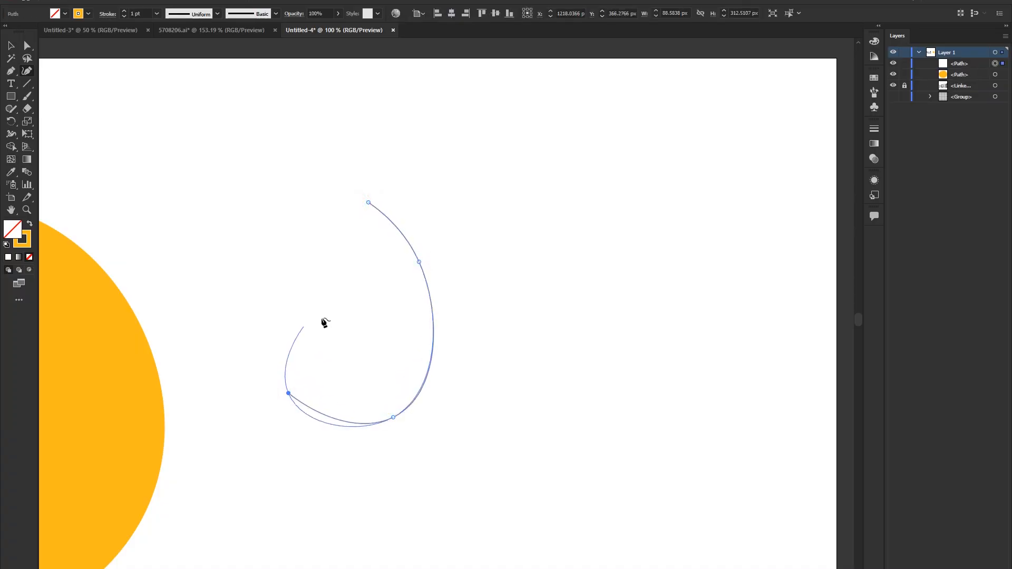
click(323, 317)
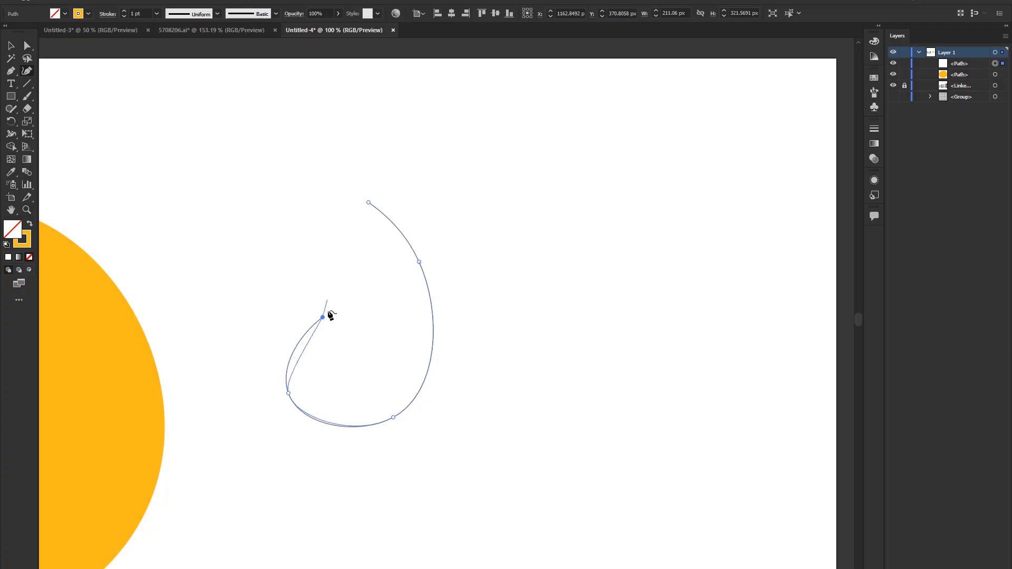
click(351, 307)
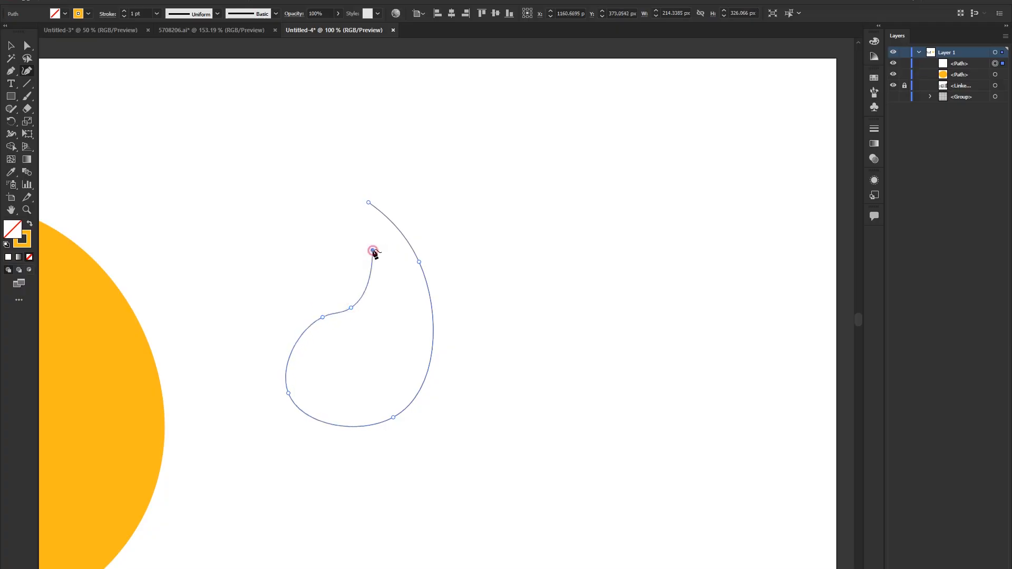
click(372, 250)
click(368, 203)
double_click(368, 203)
click(11, 46)
click(130, 133)
scroll(448, 391, down, 3)
scroll(438, 369, up, 4)
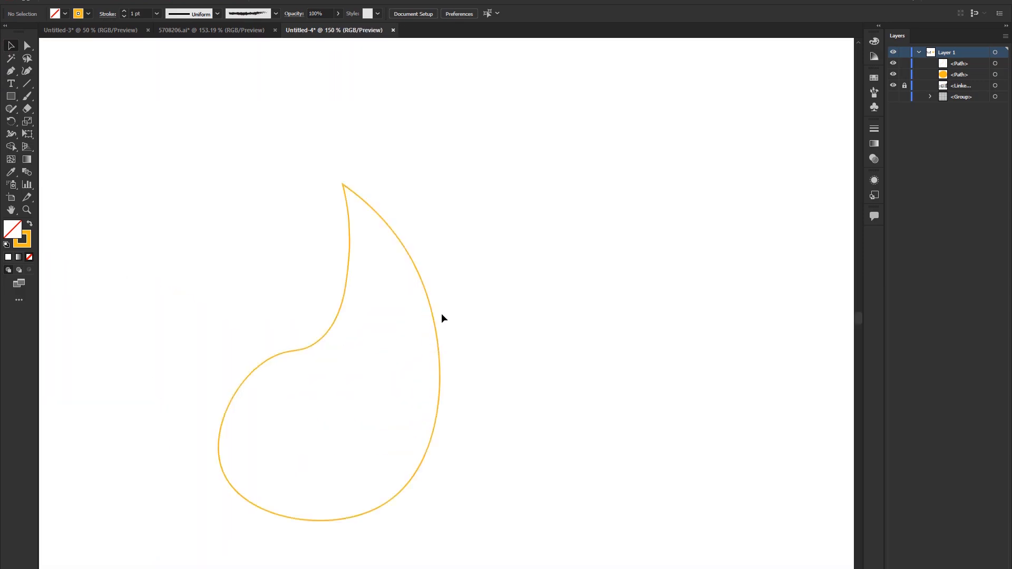
Draw an open crescent outline about 254 px wide beside the flame shape with the Curvature tool, curving the inner edge back towards its start point
click(433, 318)
drag(433, 344, 341, 298)
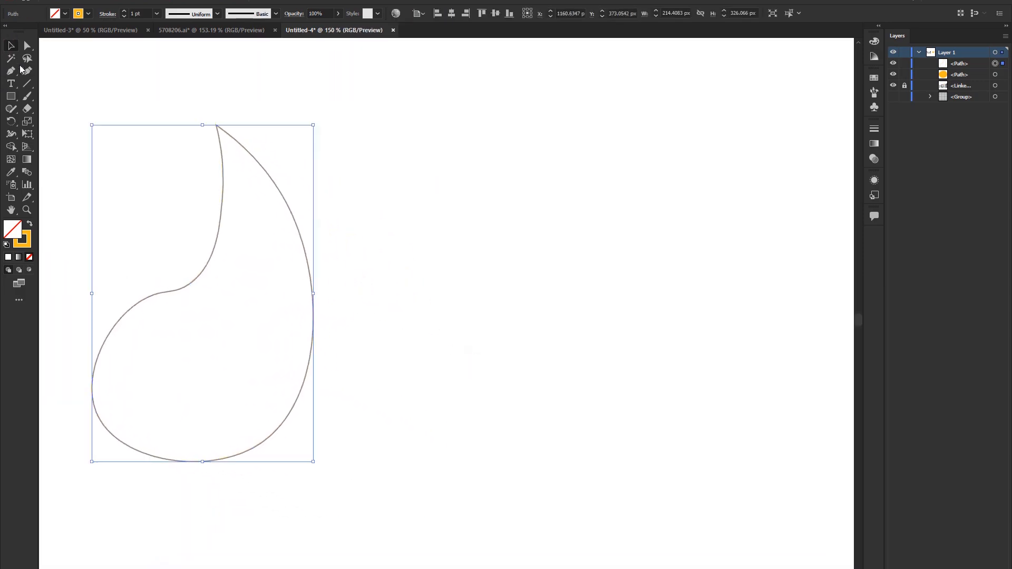
key(shift+grave)
click(413, 200)
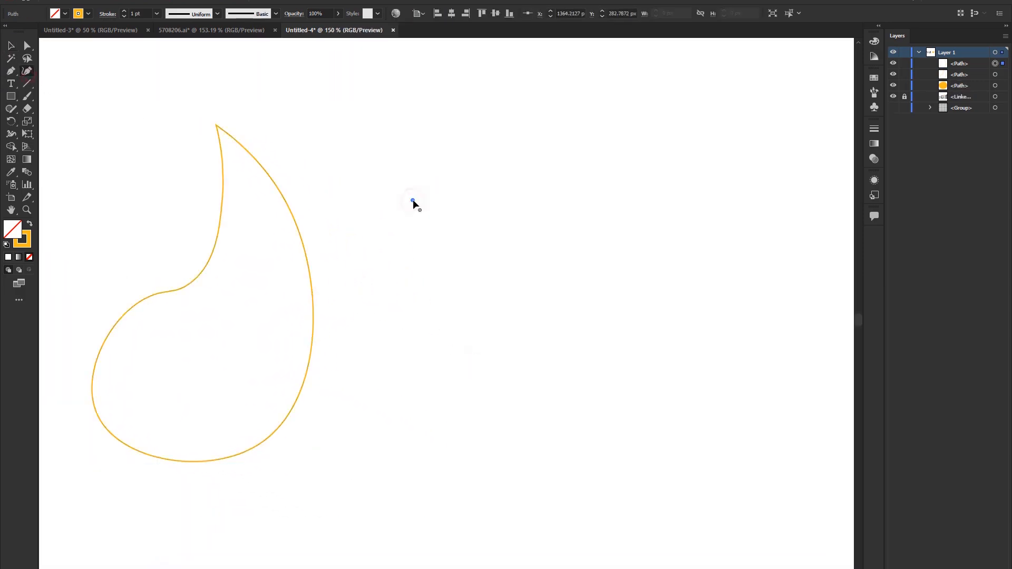
click(576, 188)
click(655, 279)
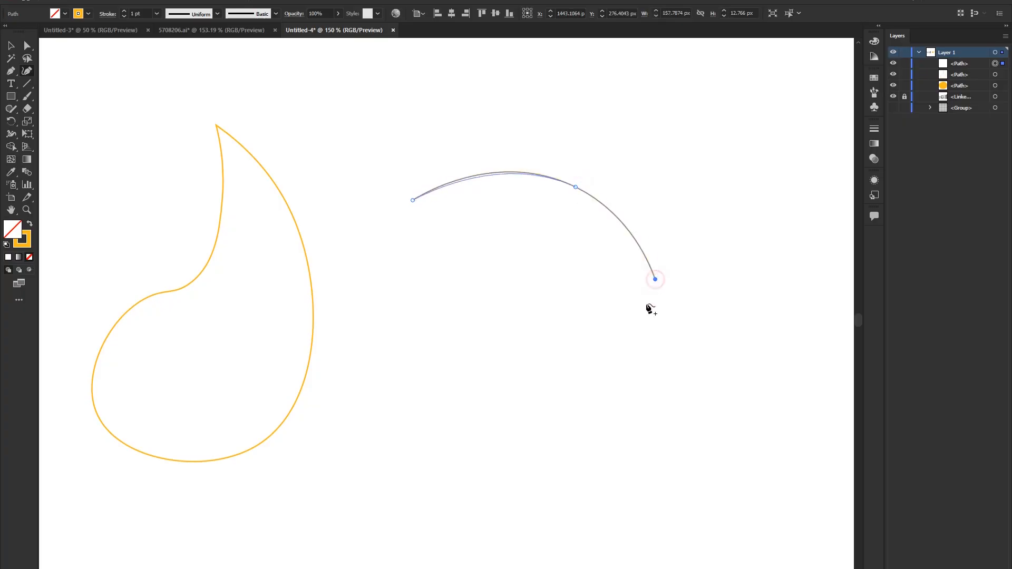
click(582, 425)
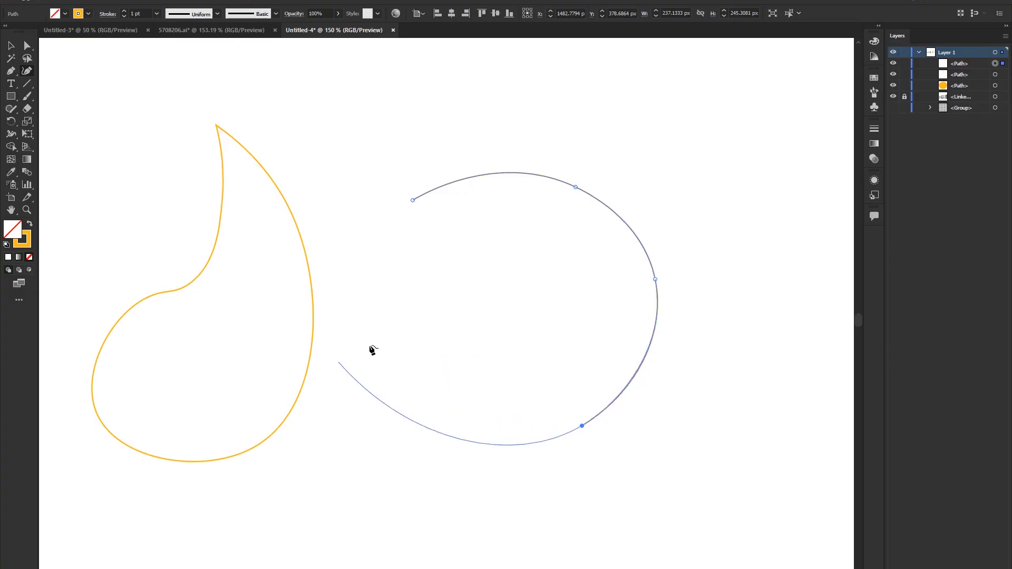
click(396, 359)
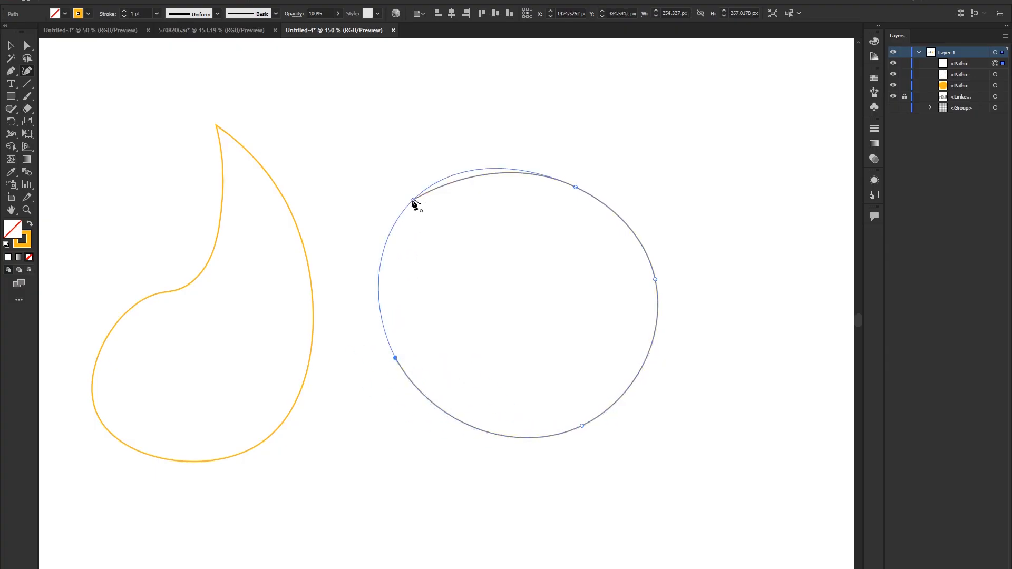
click(504, 314)
click(497, 234)
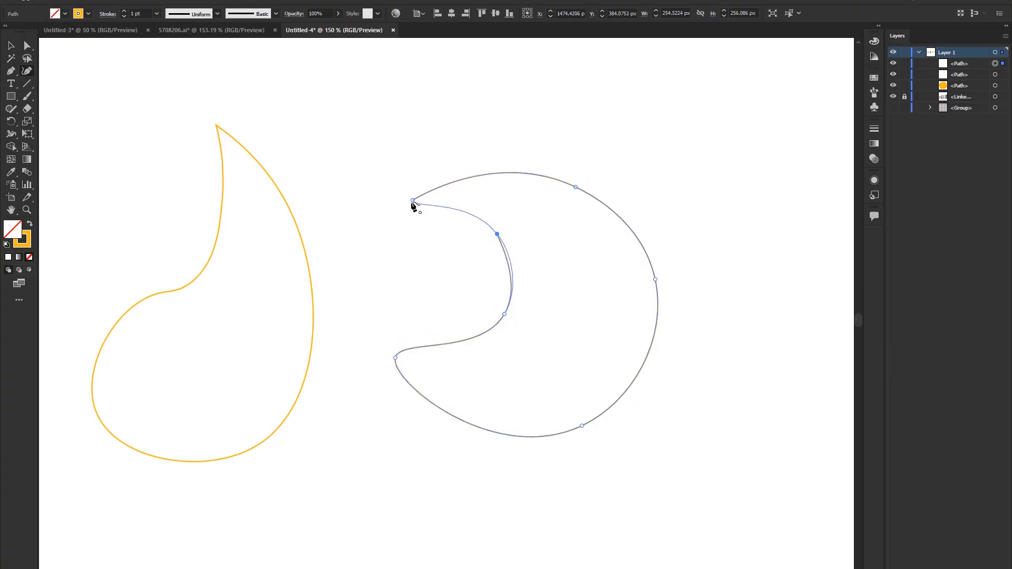
scroll(413, 204, up, 3)
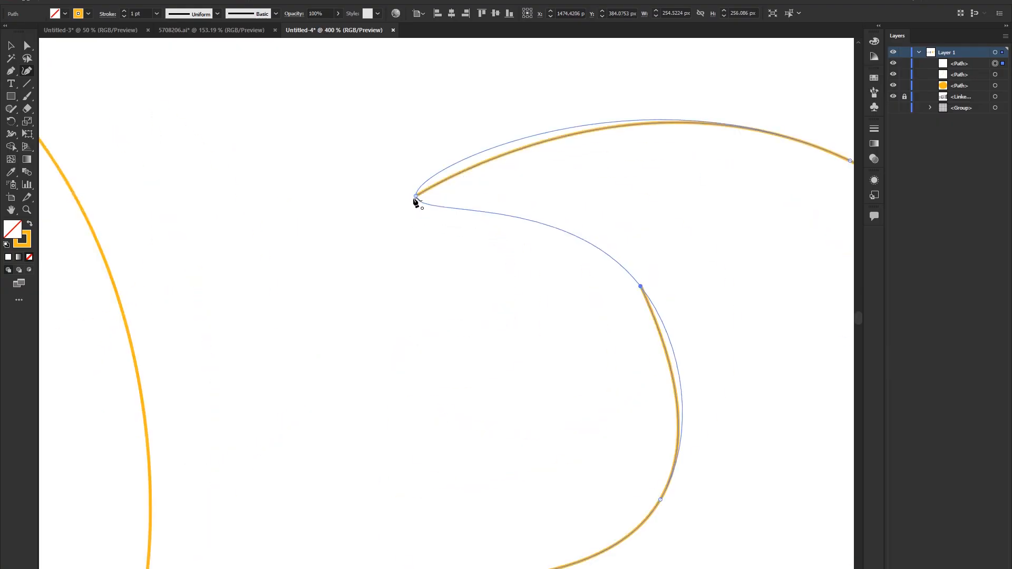
Try closing the crescent with a smooth point at its upper tip, and undo it
click(416, 197)
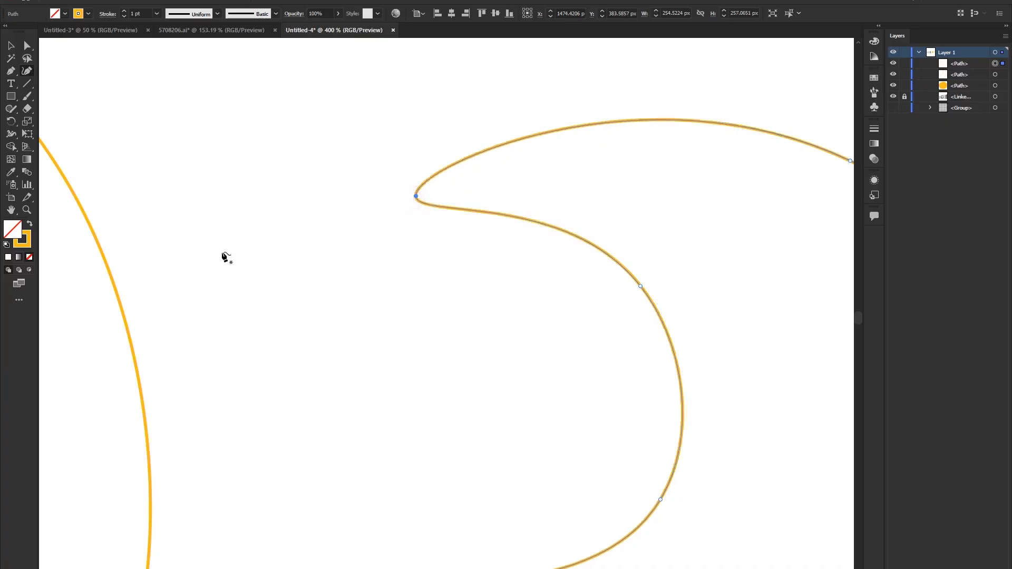
key(ctrl+z)
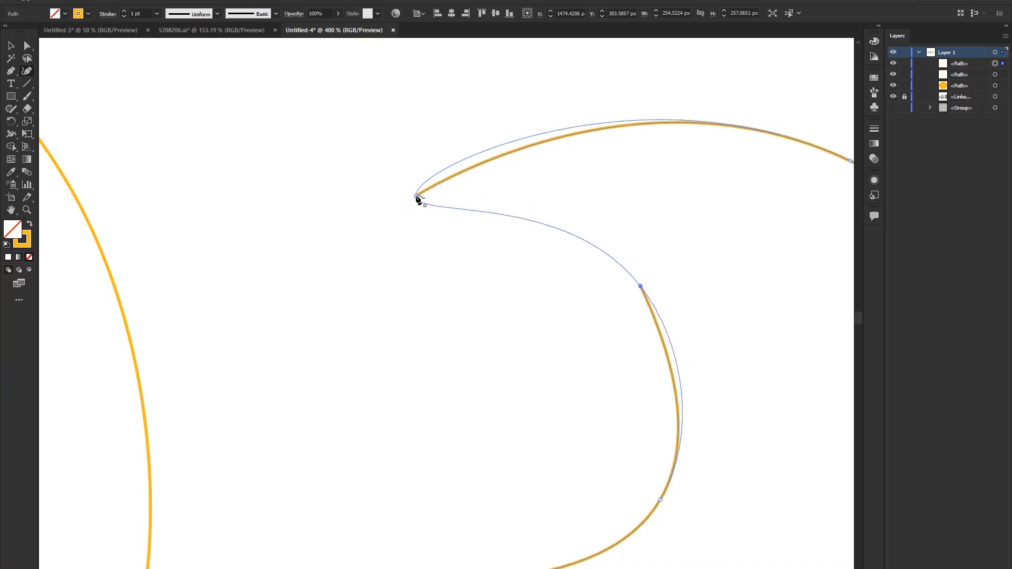
click(416, 197)
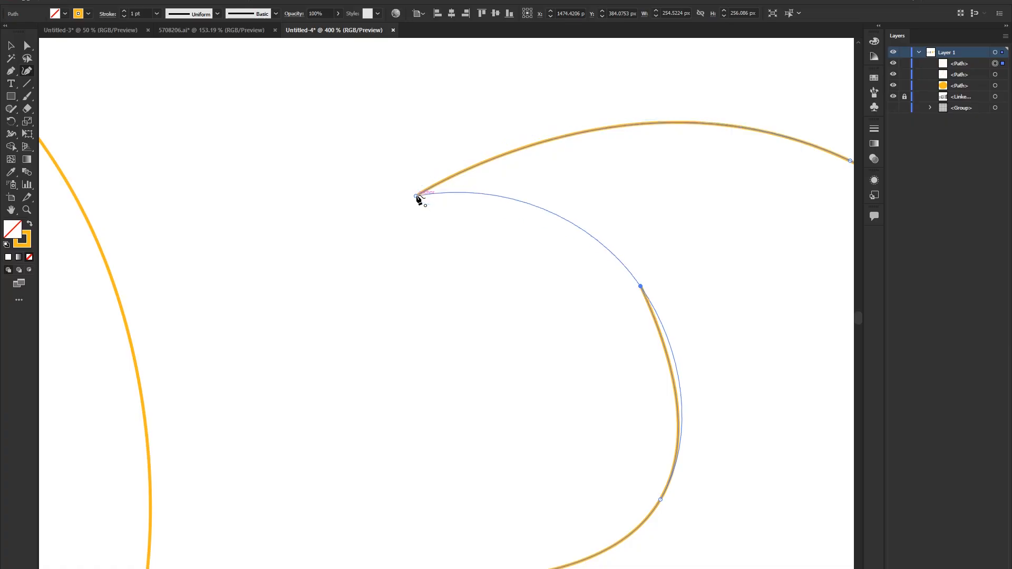
scroll(416, 197, down, 1)
scroll(416, 197, up, 2)
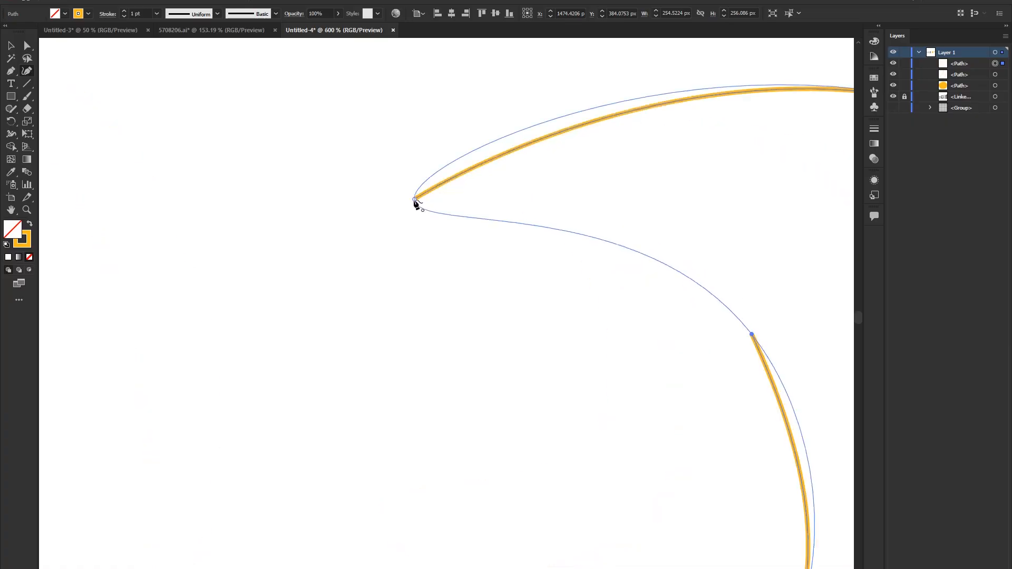
Close the crescent at its upper tip with a sharp corner point, and deselect the shape
click(415, 200)
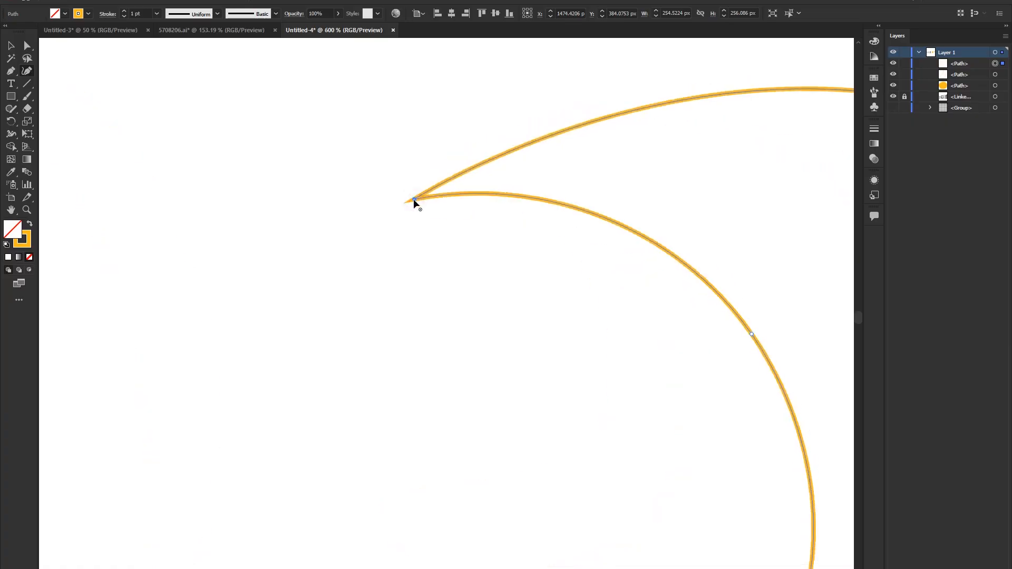
double_click(414, 199)
double_click(414, 200)
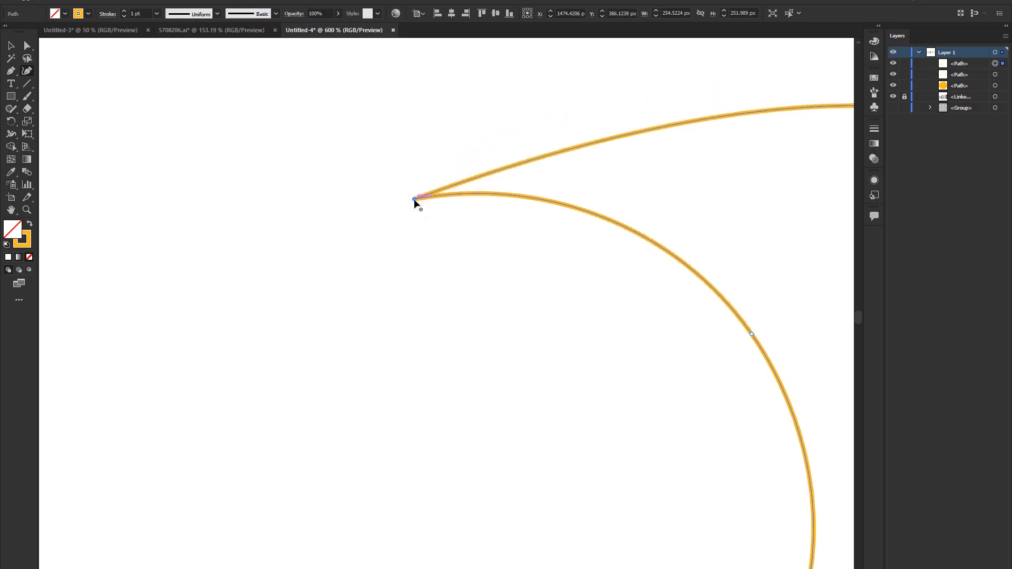
scroll(414, 200, down, 4)
click(11, 46)
click(395, 124)
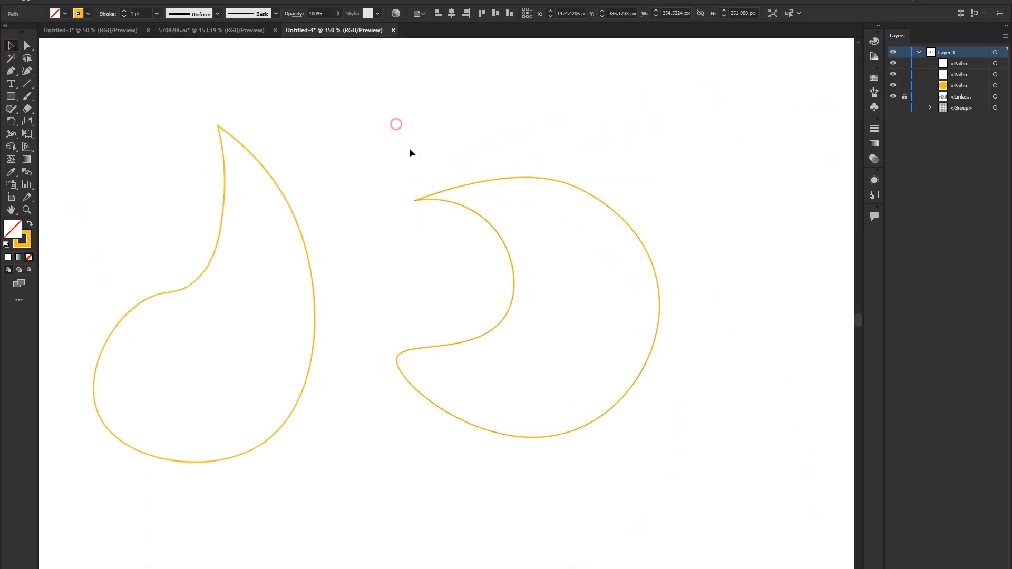
Delete the flame-shaped and crescent outlines from the artboard
scroll(523, 321, down, 3)
scroll(538, 321, up, 3)
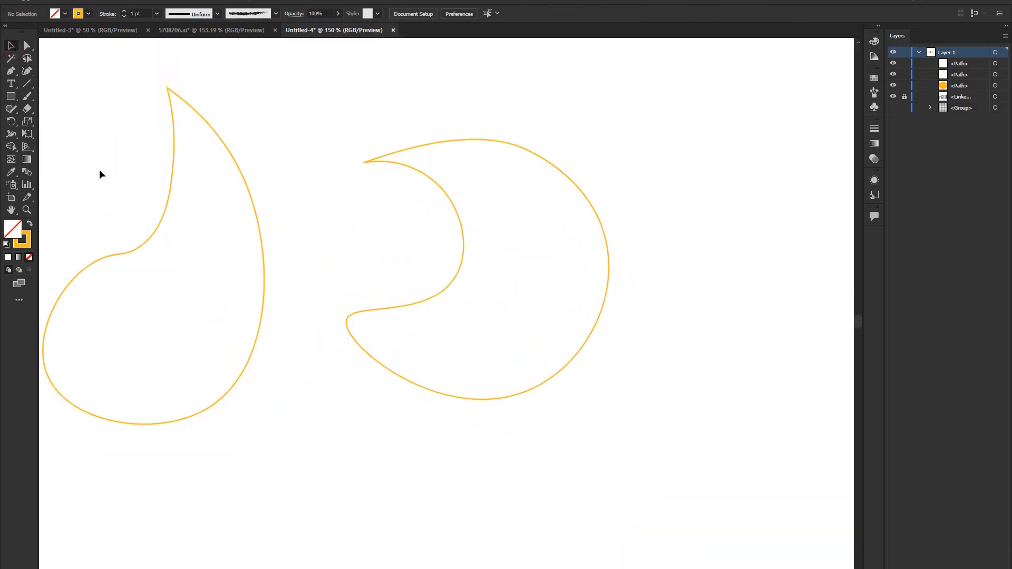
drag(75, 106, 538, 367)
key(Delete)
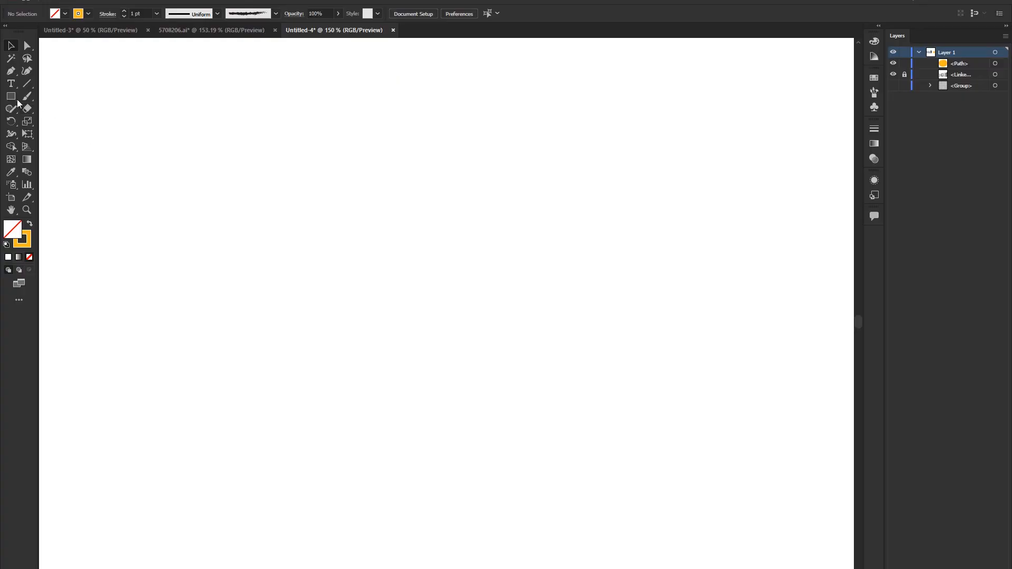
Draw a rectangular text area with the Type tool, keep its placeholder paragraph, and shift the block sideways on the artboard
click(10, 82)
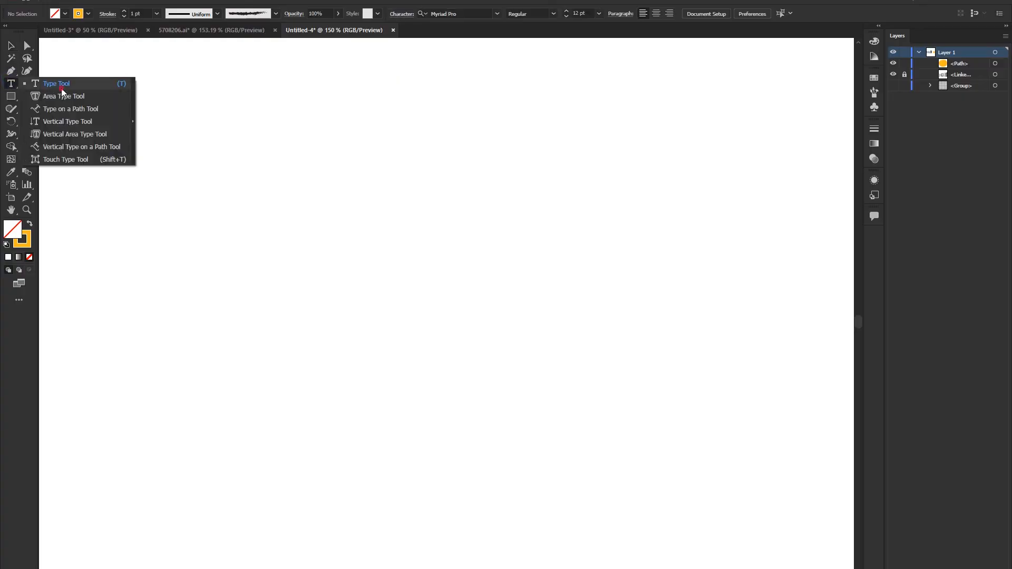
click(61, 88)
drag(196, 157, 460, 311)
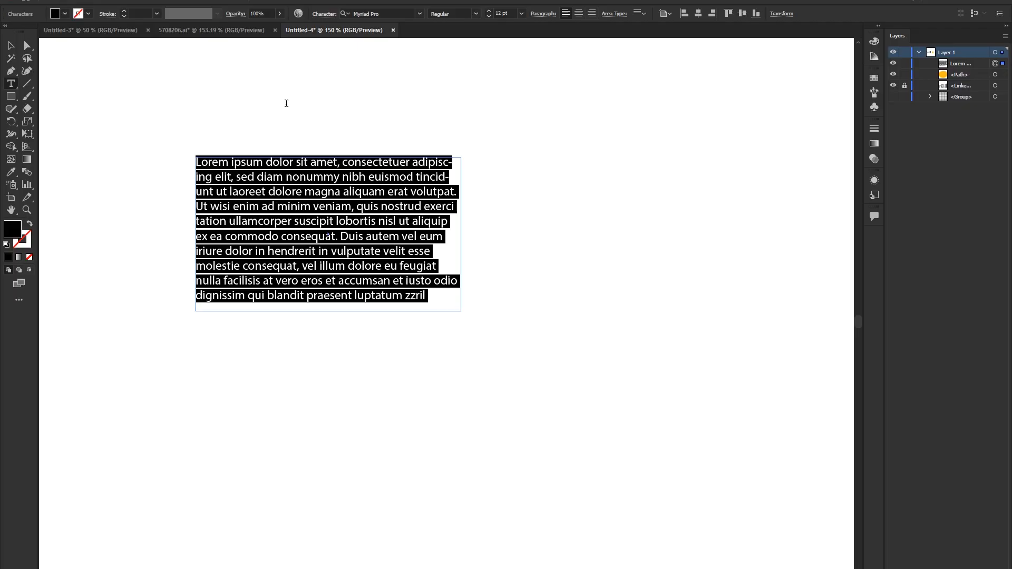
click(11, 46)
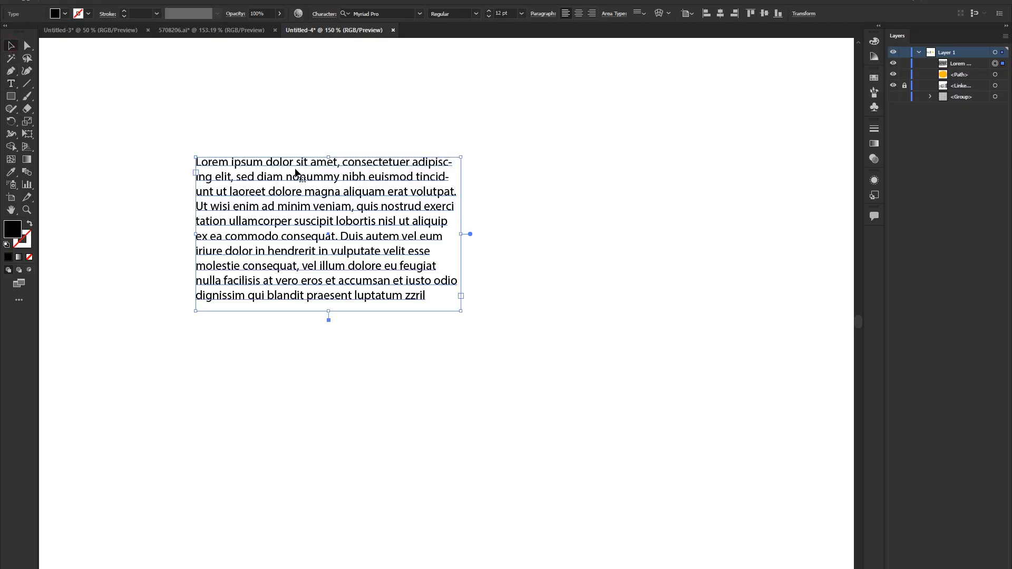
drag(318, 194, 385, 192)
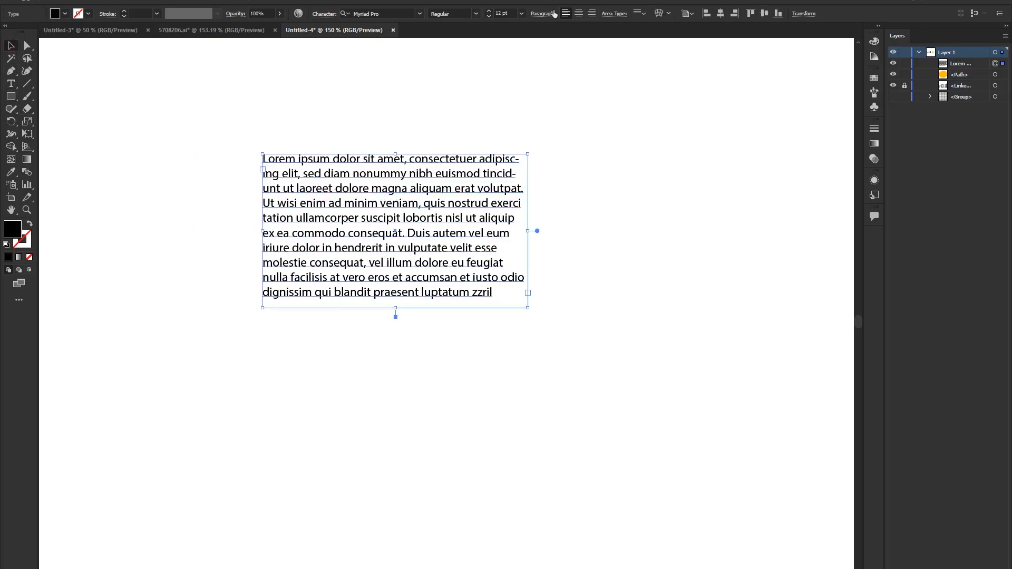
Align the placeholder paragraph to the center and to the right, and set it to justified with the last line aligned left
click(578, 13)
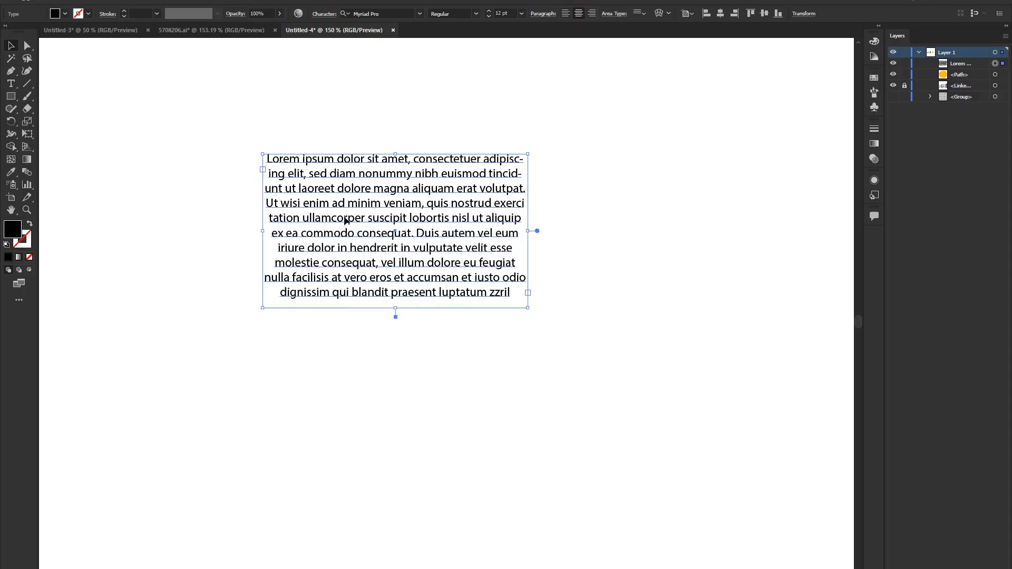
click(591, 14)
click(542, 14)
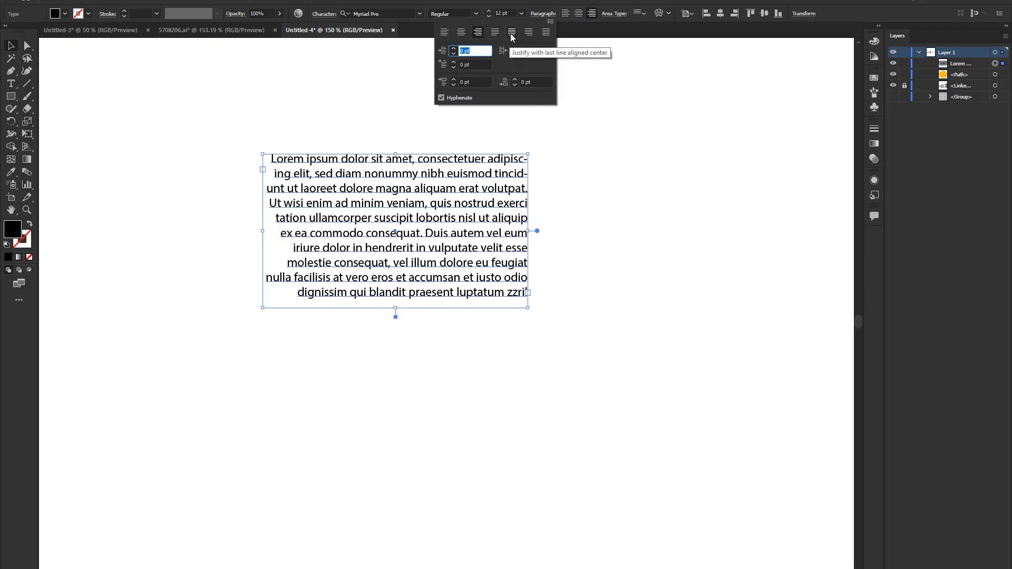
click(491, 35)
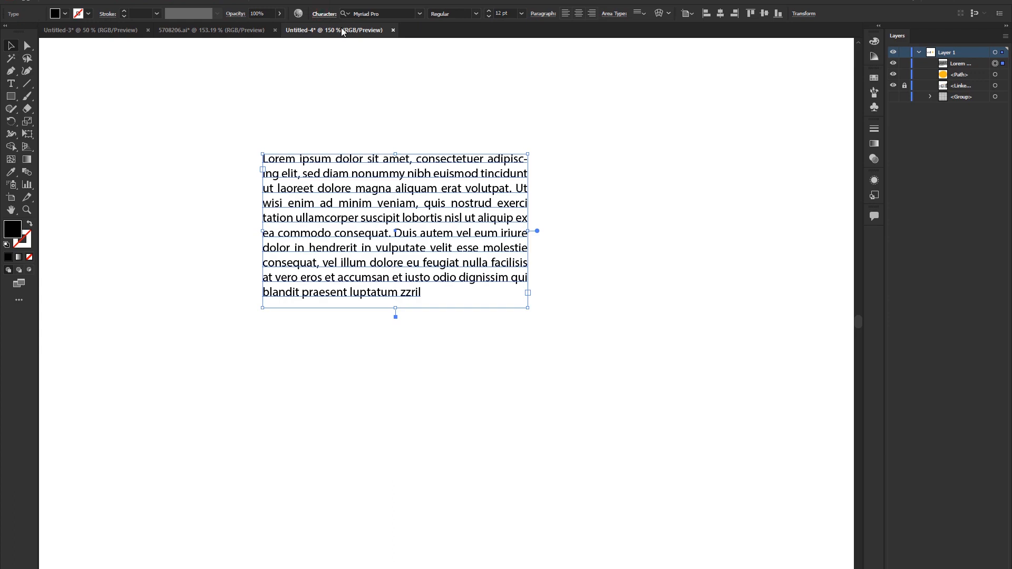
View the character settings of the placeholder paragraph, move the block slightly down, and delete it
click(325, 14)
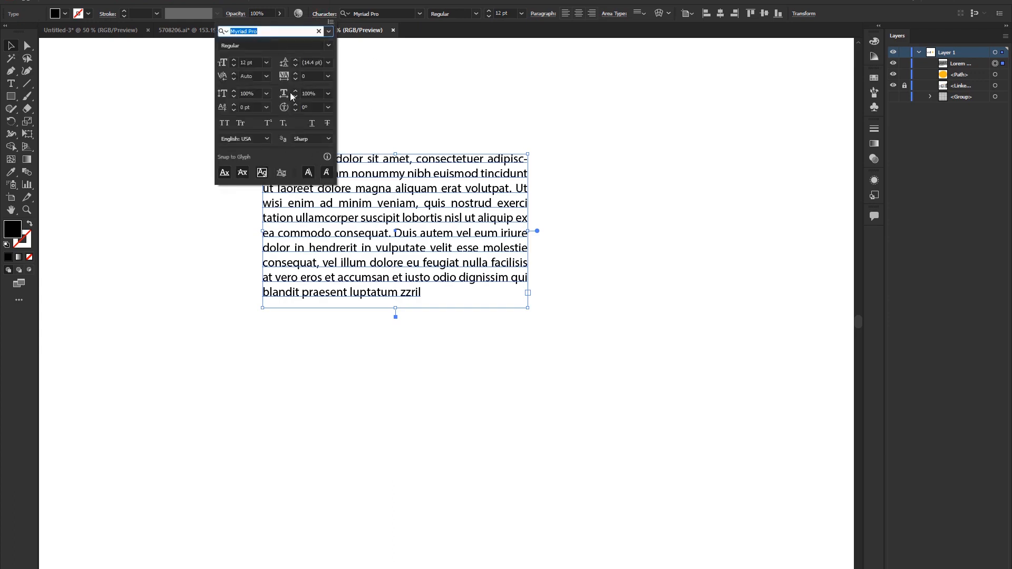
click(391, 166)
drag(377, 181, 379, 205)
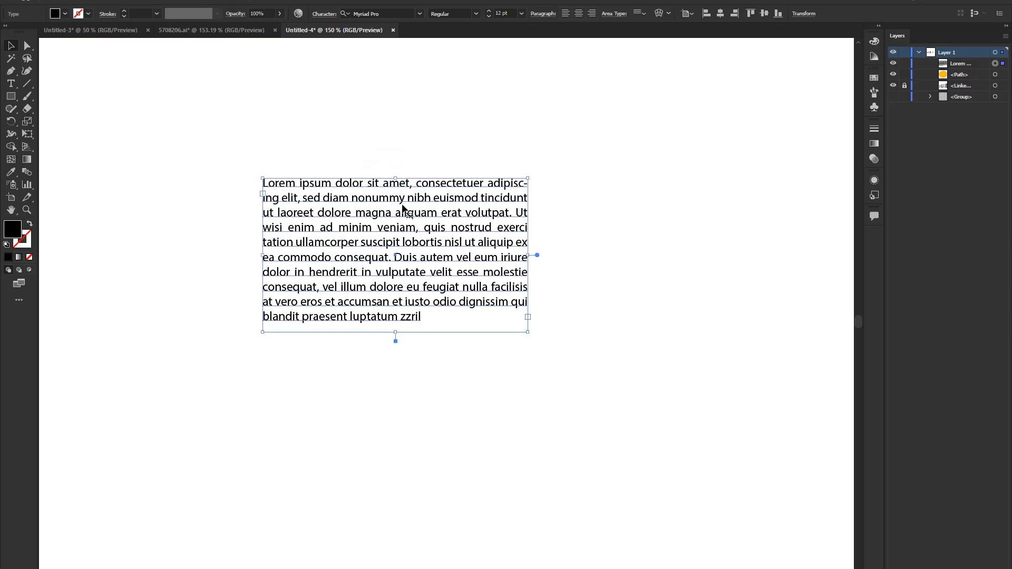
key(Delete)
Add a name in capital letters as point type, scale it up to about 75 pt, and move it lower on the artboard
click(11, 82)
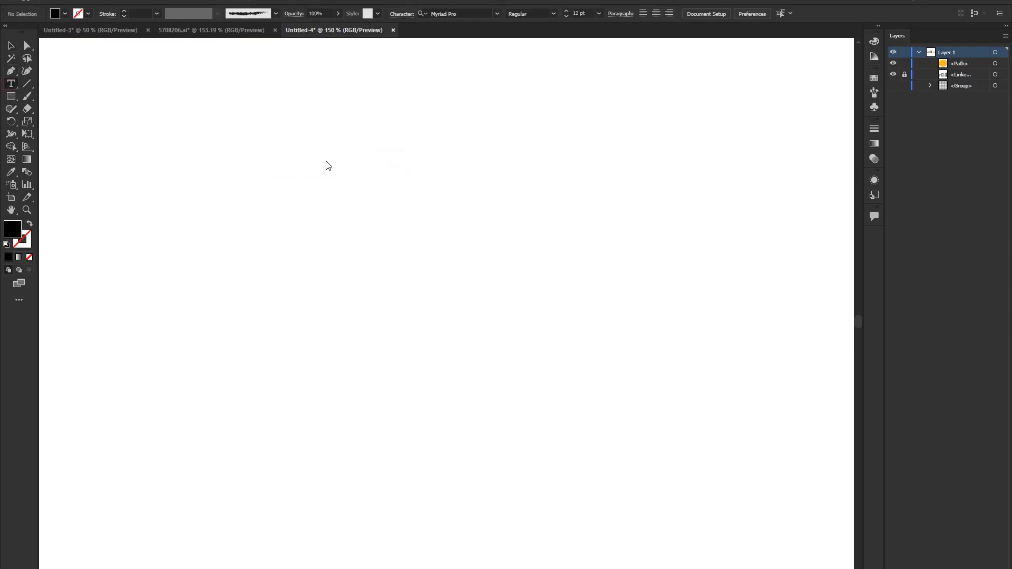
click(334, 164)
text(SHAADH)
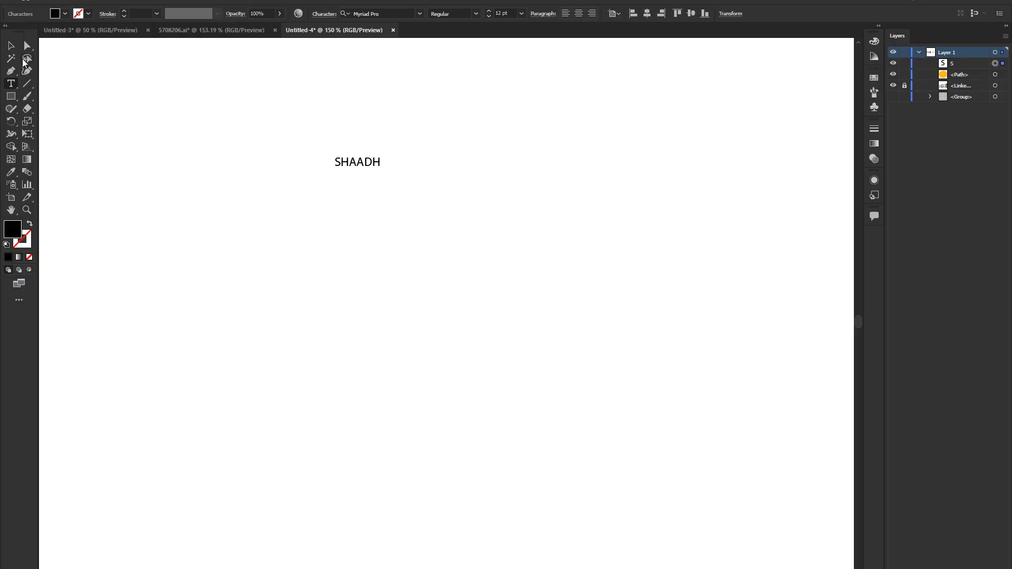
click(11, 45)
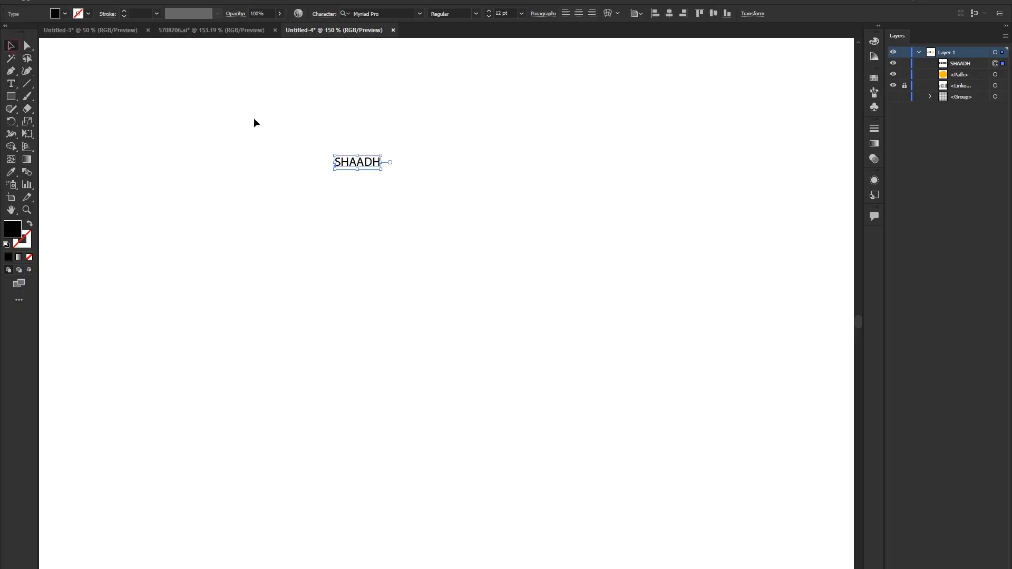
drag(380, 169, 500, 205)
drag(336, 136, 372, 206)
Set the tracking of the capital-letter text to 100
click(316, 13)
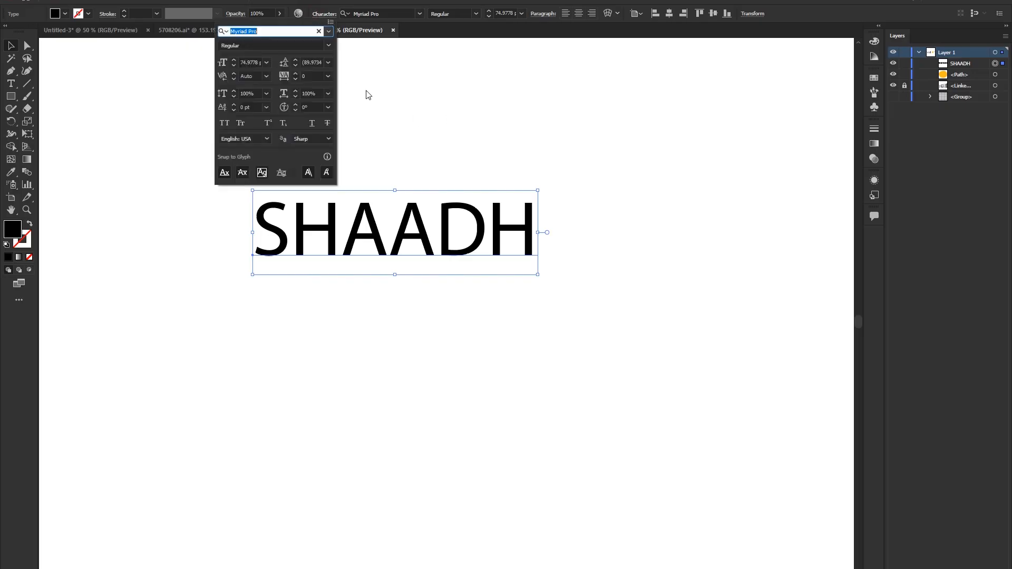
click(327, 77)
click(339, 236)
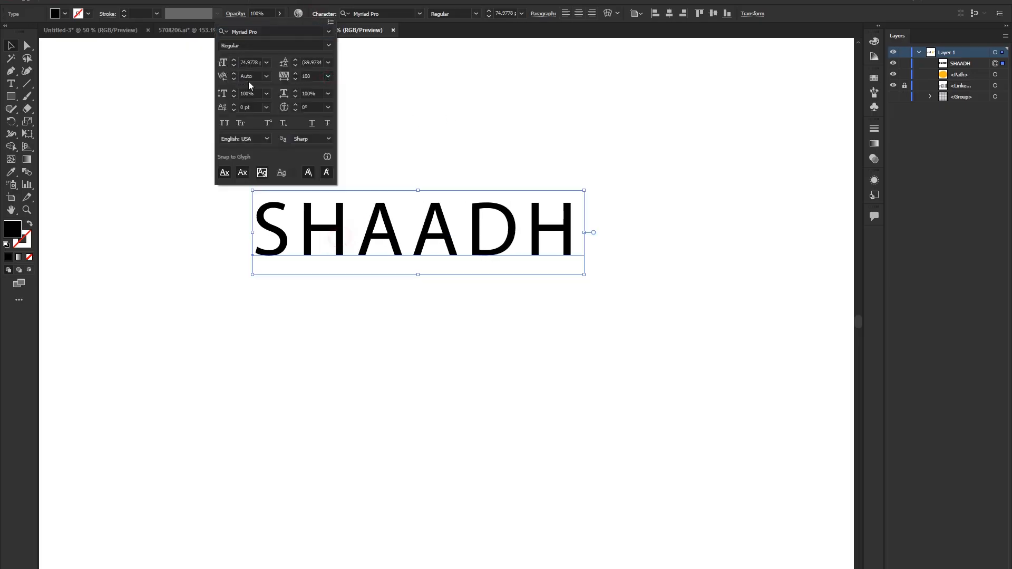
Change the capital-letter text to the Agency FB font in the Bold style
click(328, 32)
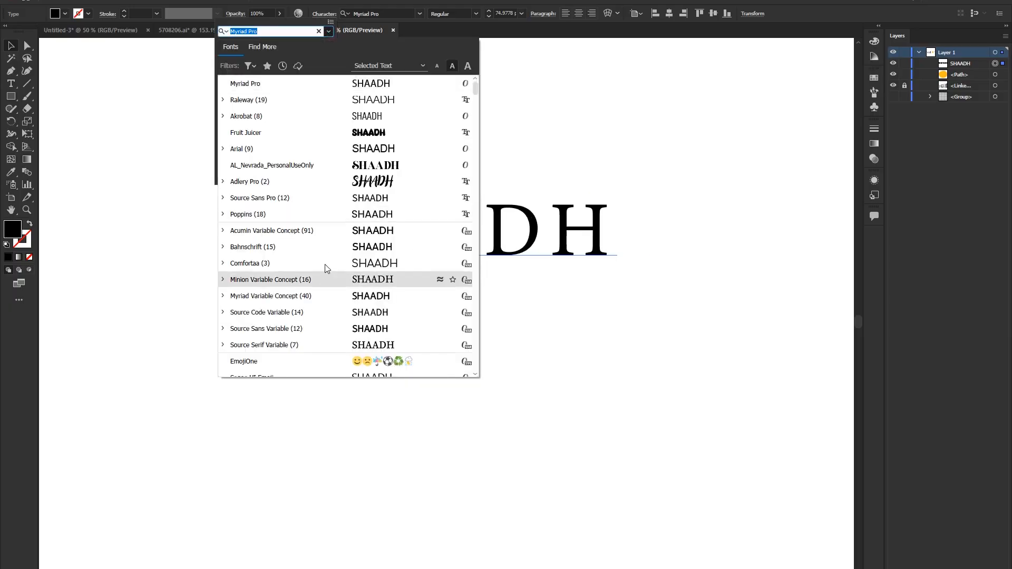
scroll(276, 226, down, 10)
scroll(293, 199, up, 3)
click(285, 199)
click(327, 46)
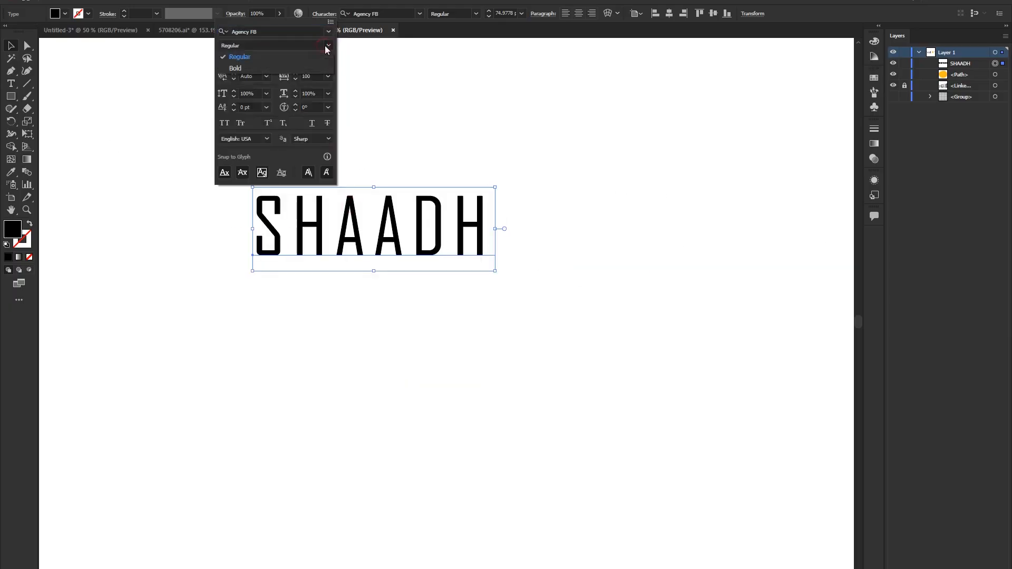
click(327, 46)
click(328, 46)
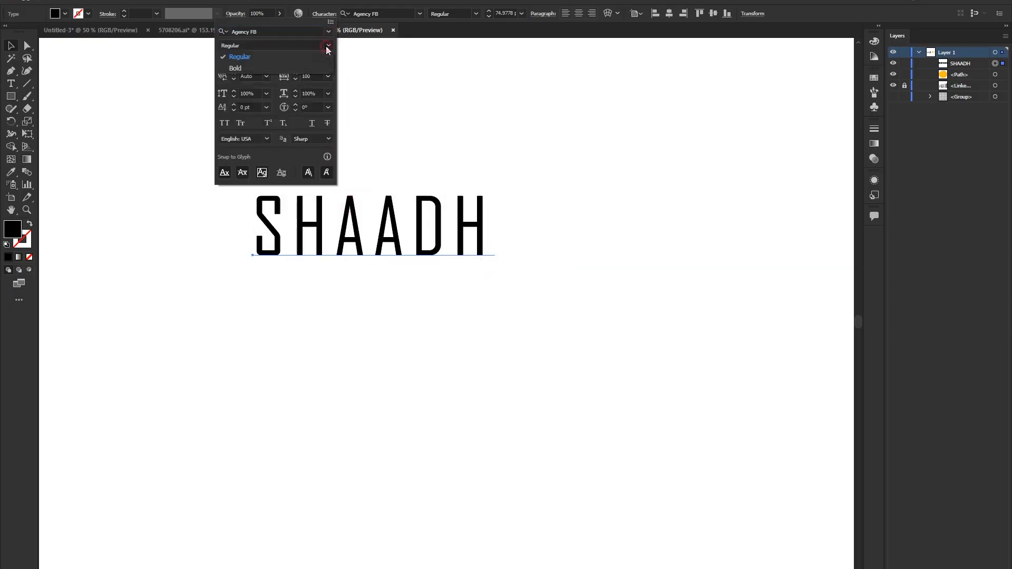
click(235, 68)
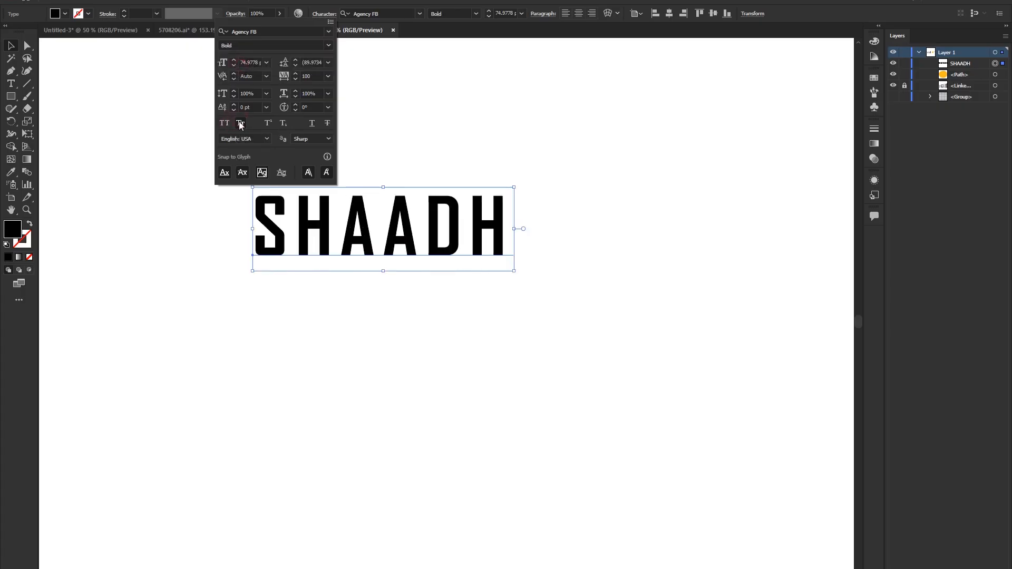
Close the character settings and delete the bold capital-letter text from the artboard
click(311, 203)
scroll(327, 253, down, 2)
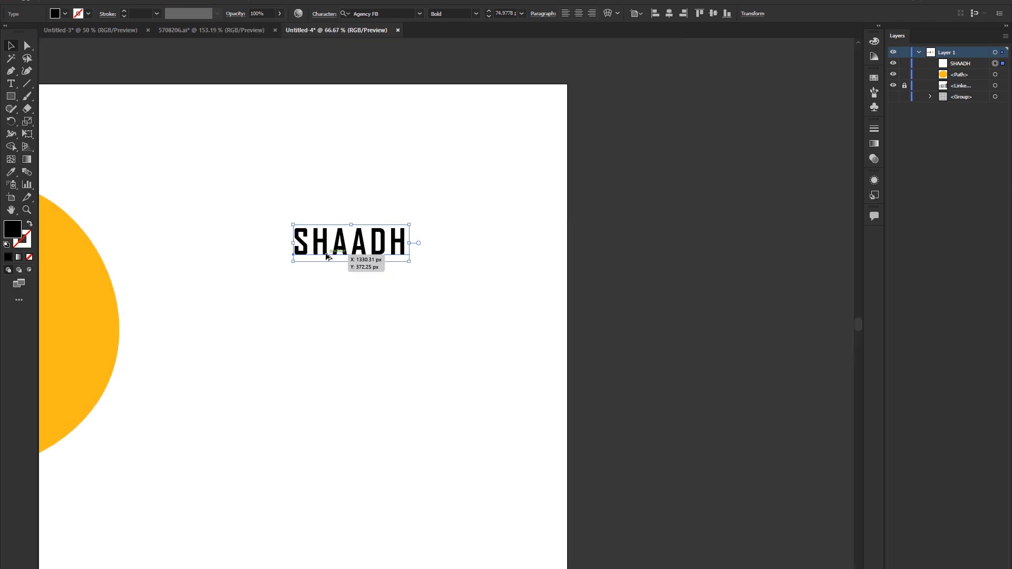
scroll(339, 243, up, 2)
scroll(298, 228, down, 1)
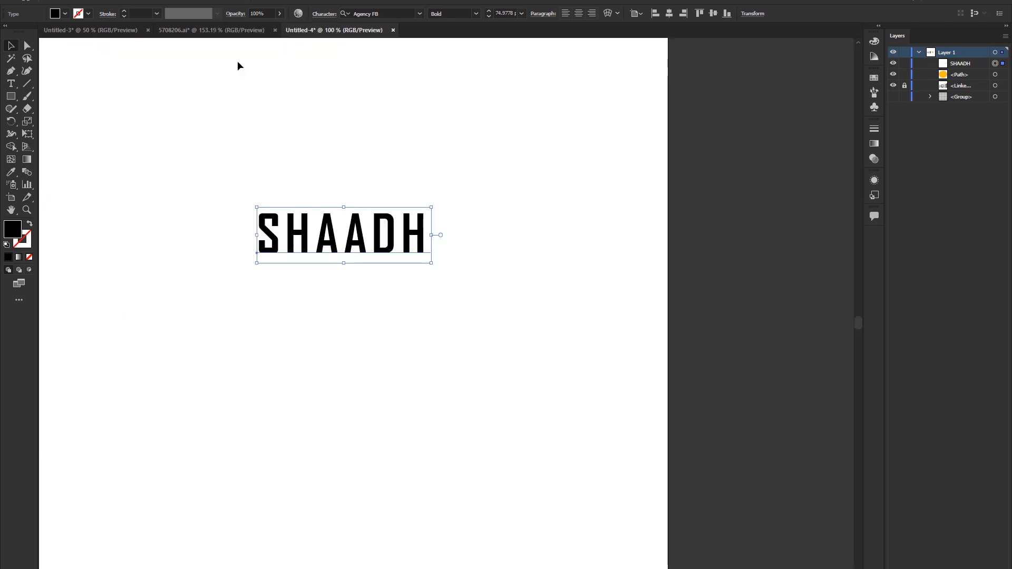
click(225, 210)
click(306, 222)
key(Delete)
Try to place text with the Area Type tool on the empty artboard without a path, and dismiss the warning
click(10, 84)
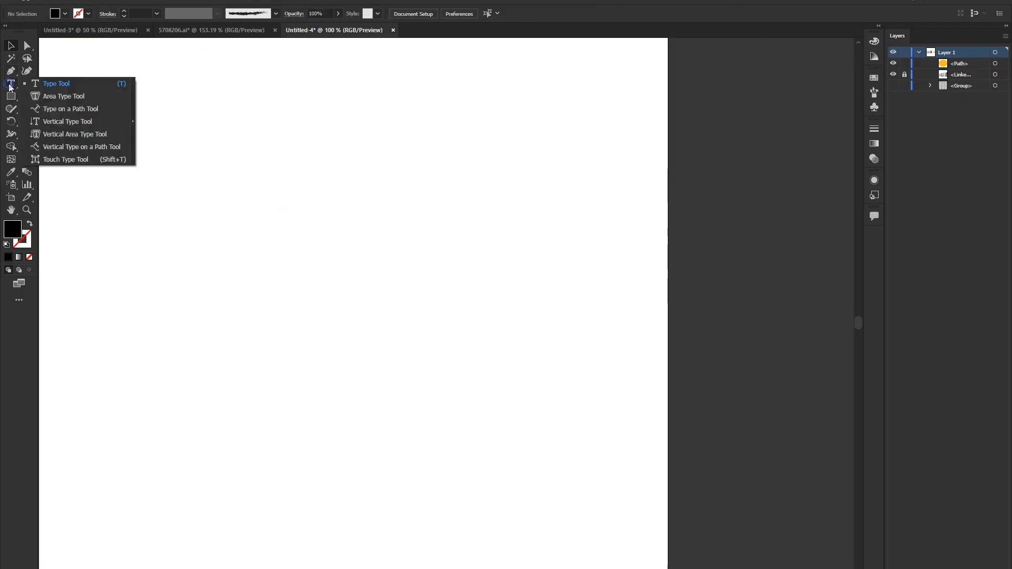
click(66, 97)
click(170, 141)
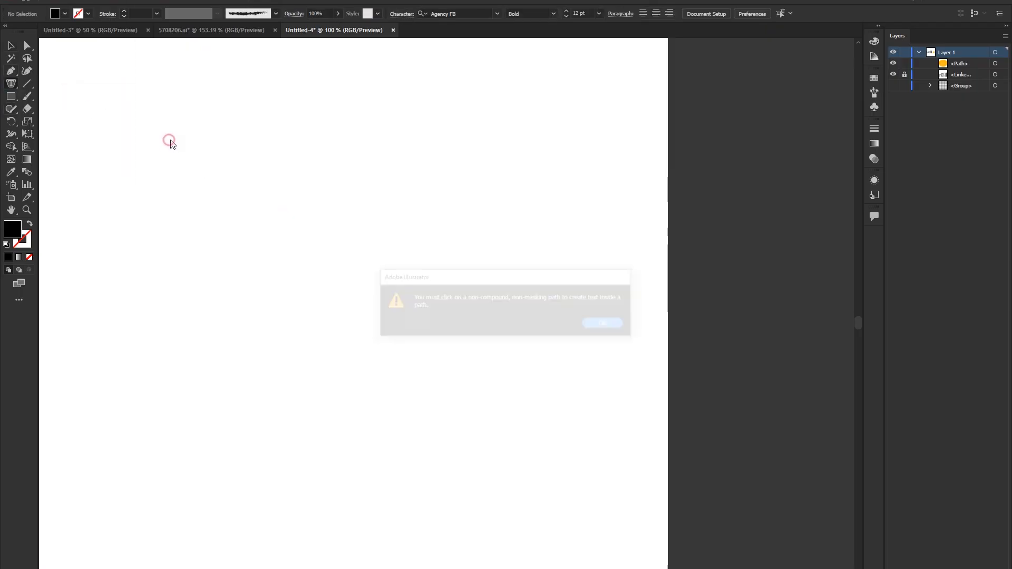
click(607, 325)
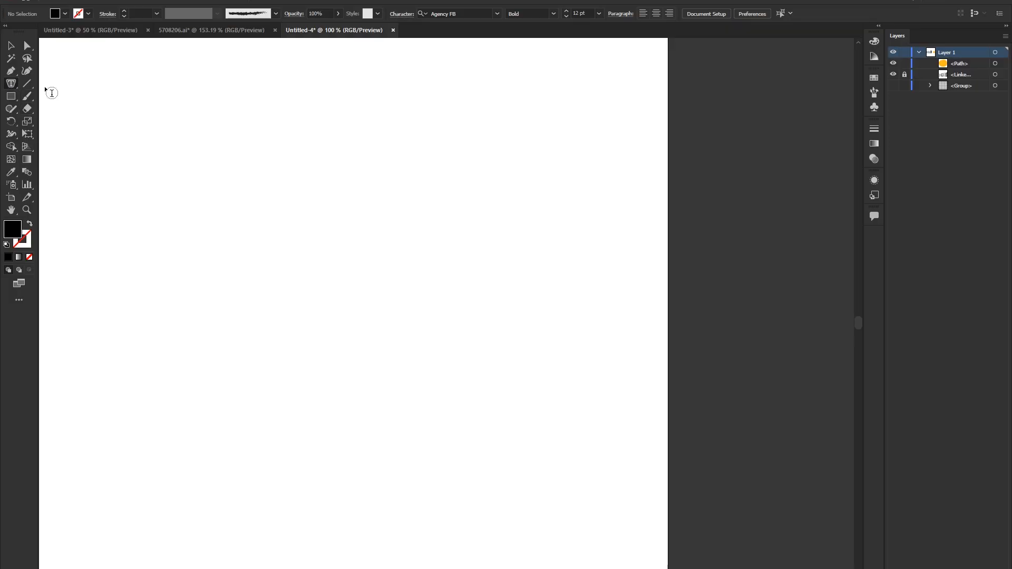
Draw a black square about 256 px wide, try to place a second rectangle from its upper edge, and undo both
click(10, 95)
drag(199, 135, 376, 309)
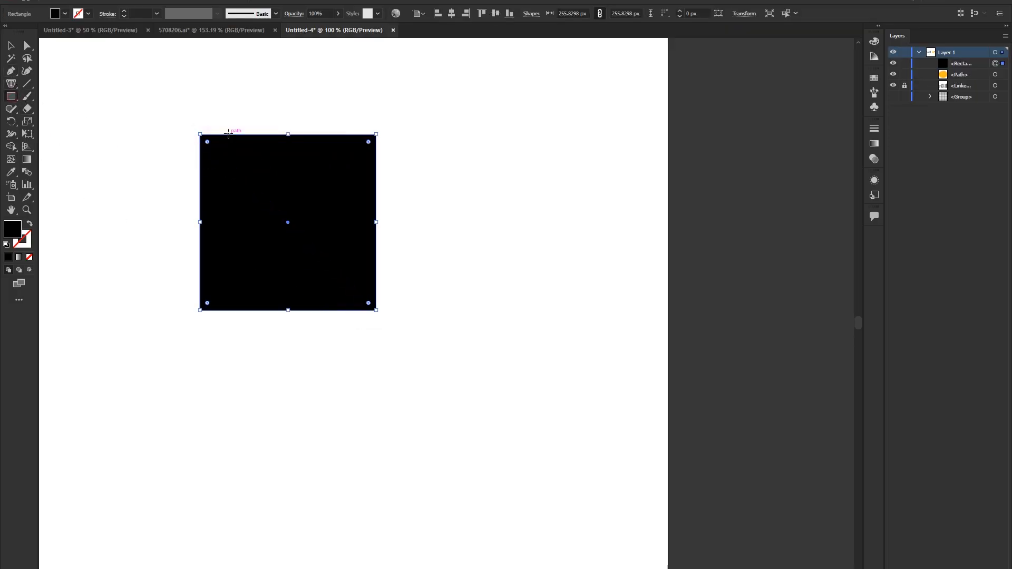
click(229, 133)
click(467, 321)
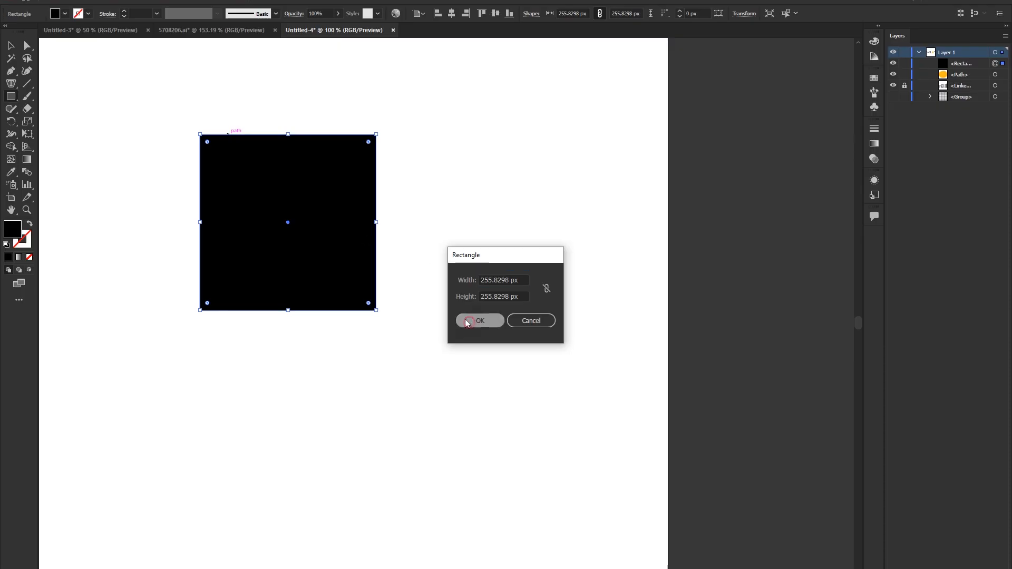
key(ctrl+z)
key(ctrl+z)
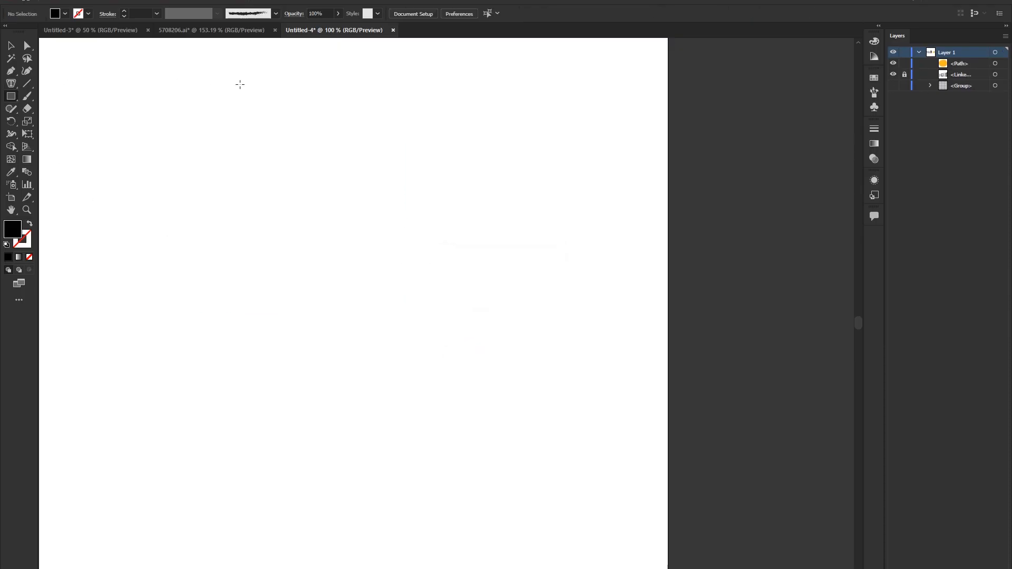
Draw a rectangle about 293 by 281 px, convert it to area type filled with placeholder text, and finish editing the text
mouse_move(230, 115)
mouse_down()
mouse_move(278, 176)
mouse_move(432, 309)
mouse_up()
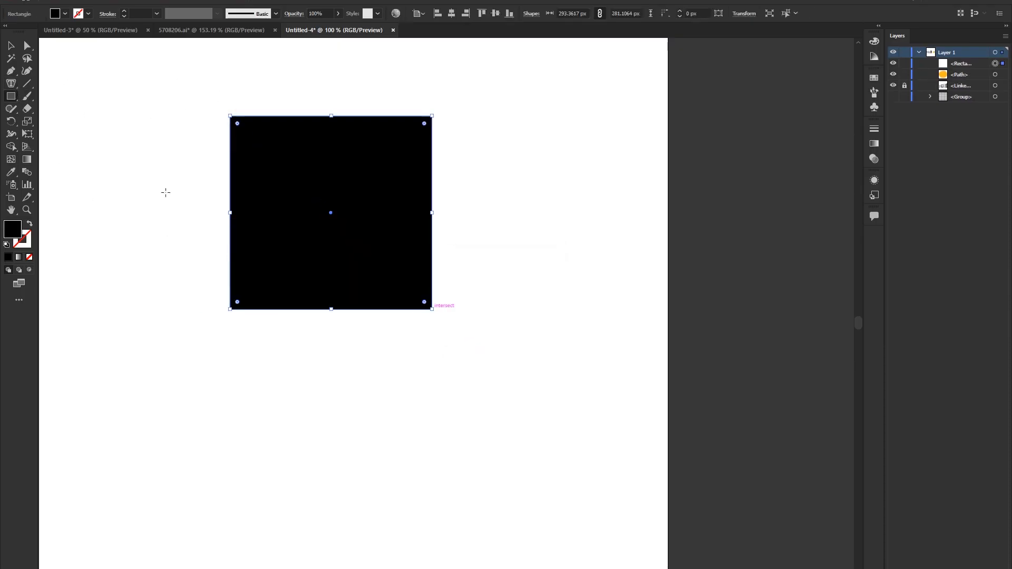
key(t)
click(288, 116)
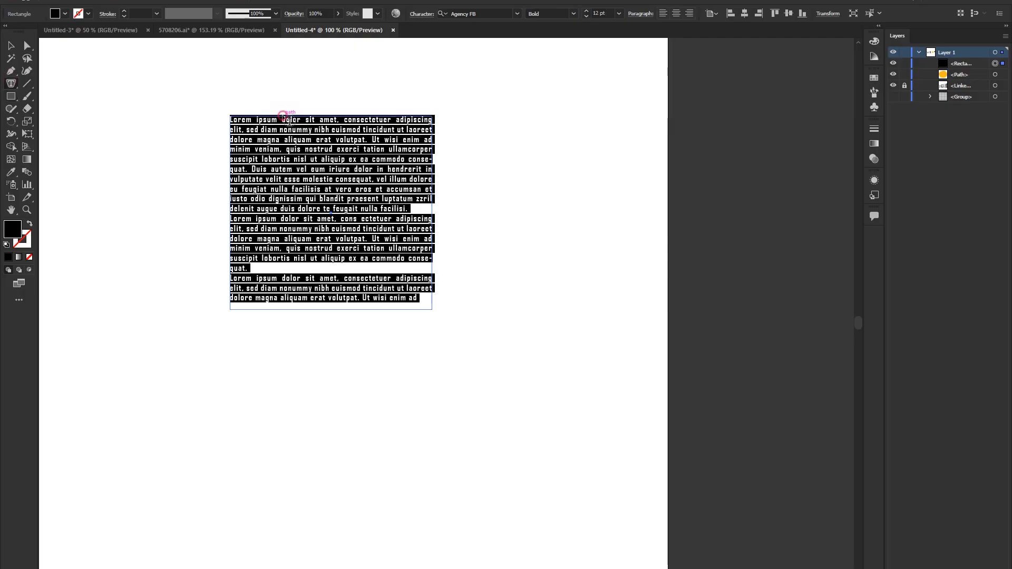
scroll(358, 190, up, 2)
scroll(358, 189, down, 2)
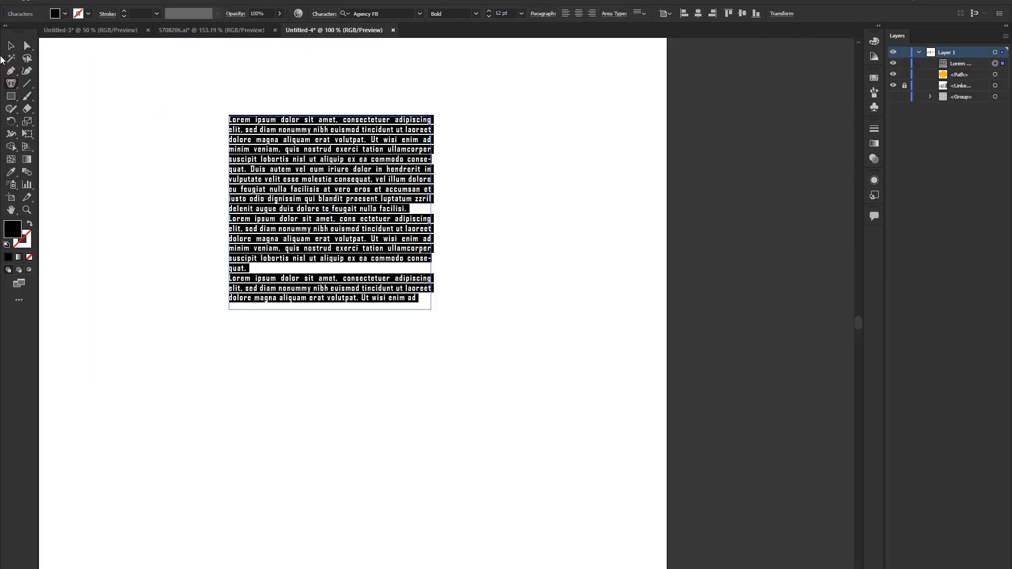
key(Escape)
key(ctrl+equal)
Delete the placeholder text block made with the Area Type tool
drag(11, 83, 56, 103)
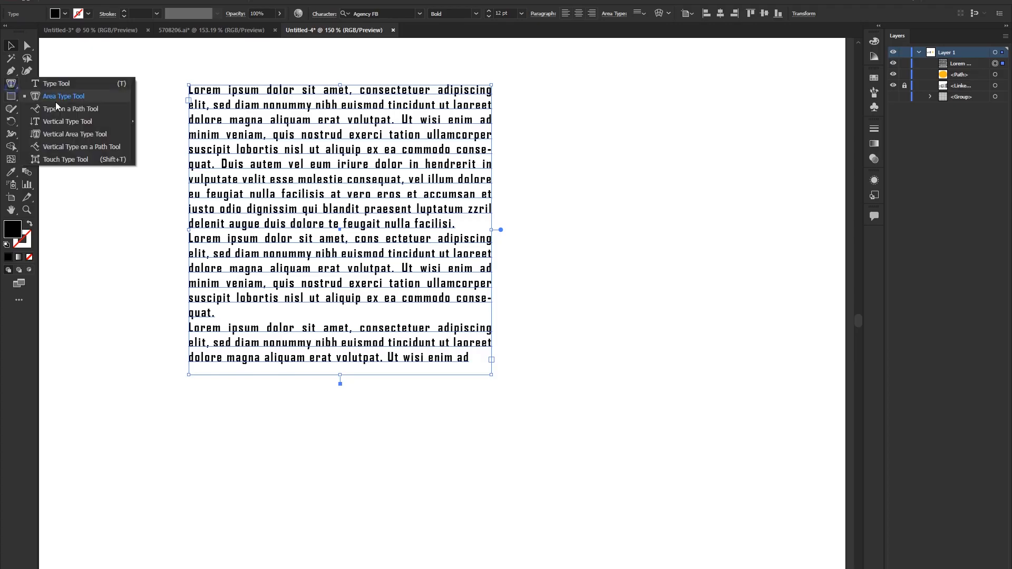
click(151, 102)
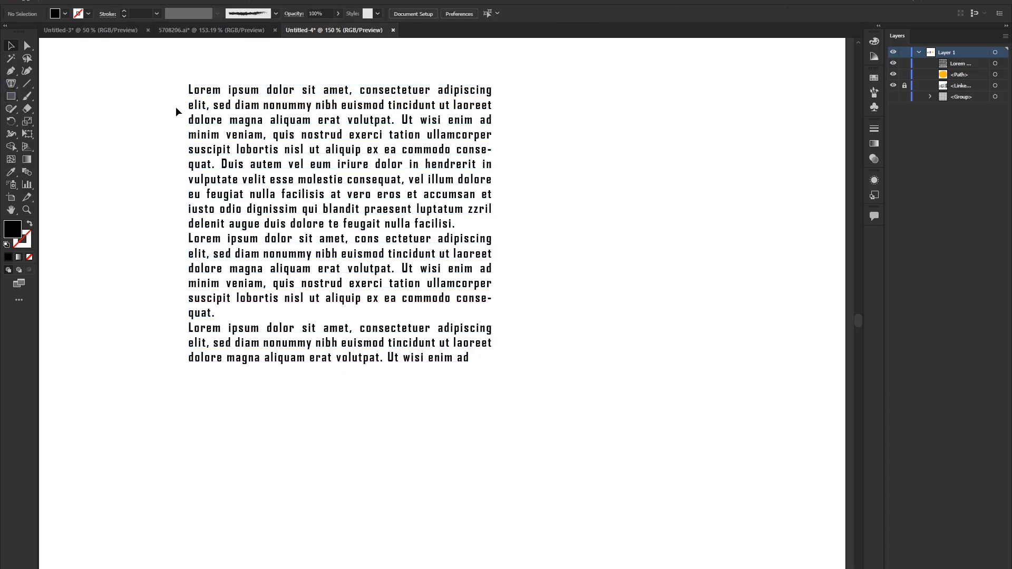
click(391, 217)
key(Delete)
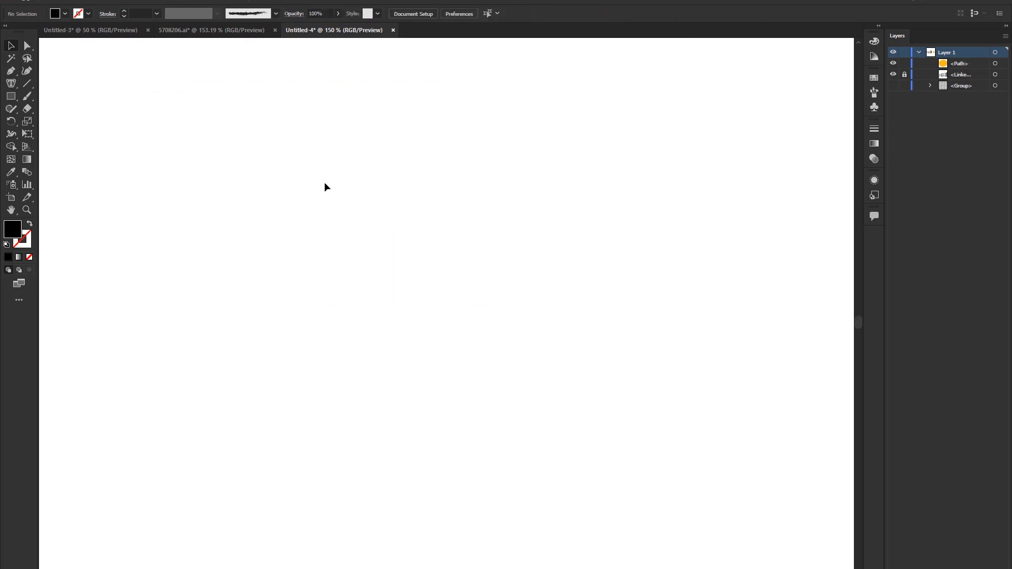
Draw a black square about 203 px wide with the Rectangle tool as a container for area type
click(11, 83)
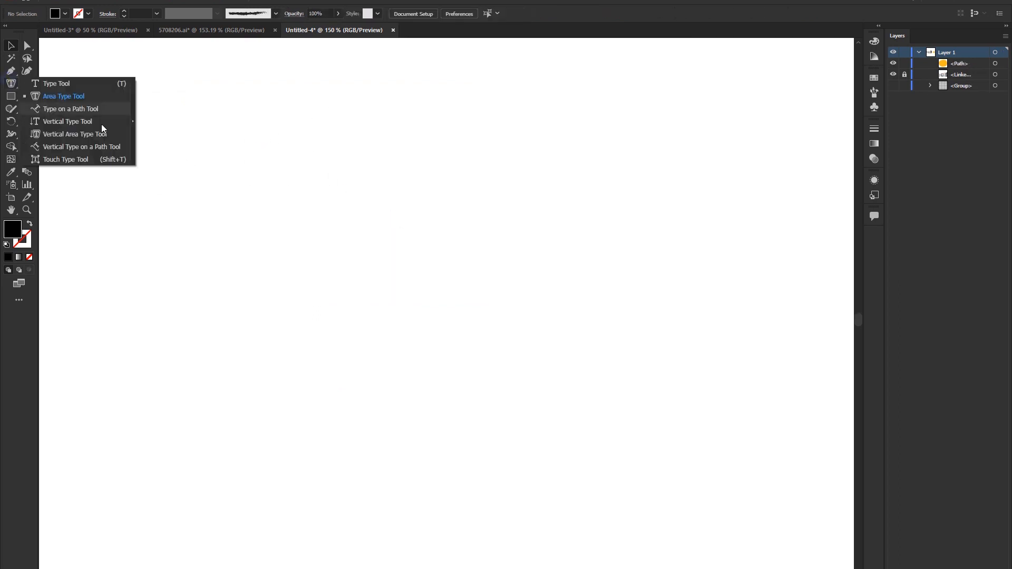
click(64, 96)
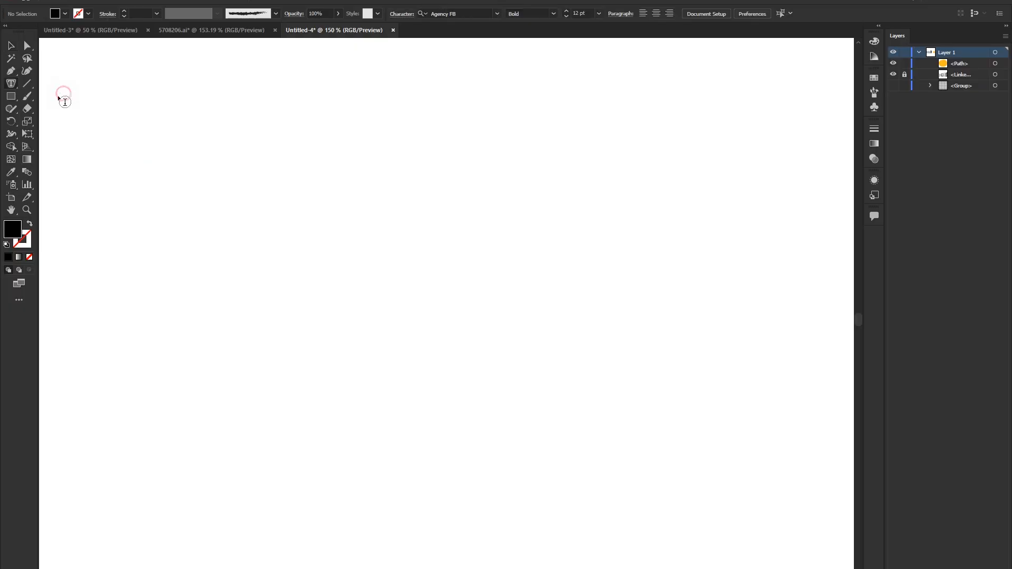
click(10, 96)
drag(221, 148, 431, 358)
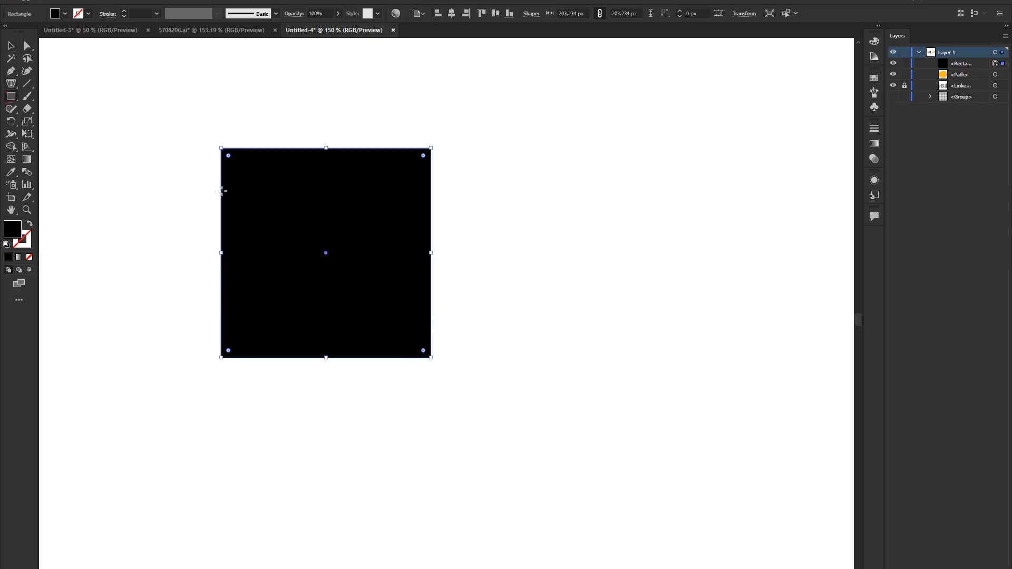
Fill the black square with placeholder text using the Area Type tool, and delete the finished text block
drag(8, 85, 57, 100)
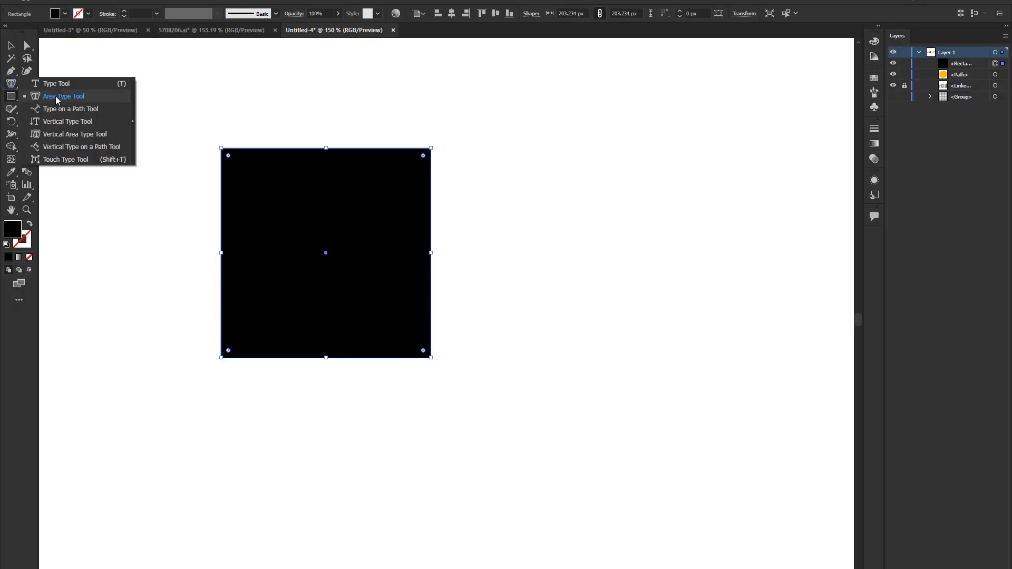
click(267, 155)
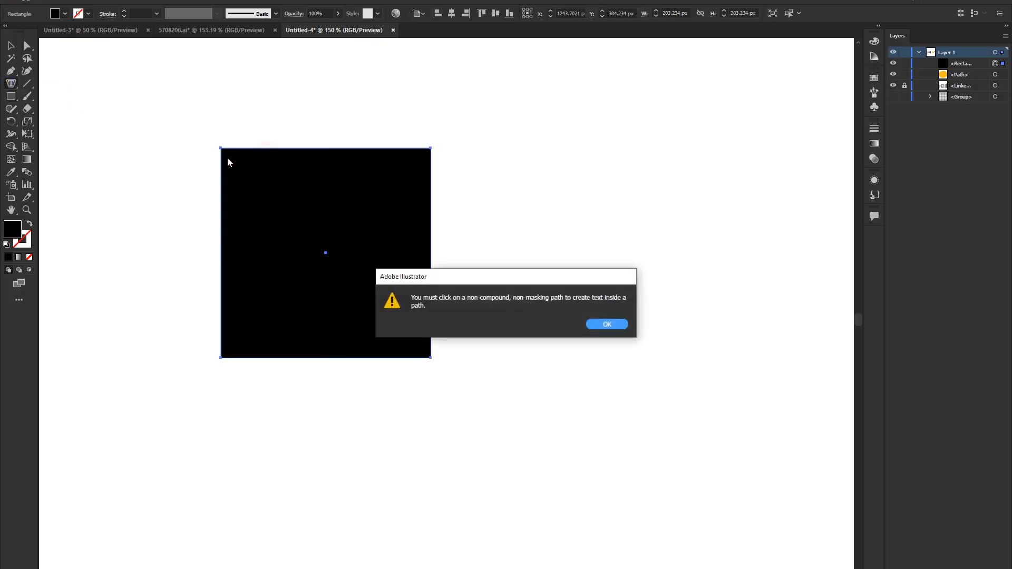
click(600, 324)
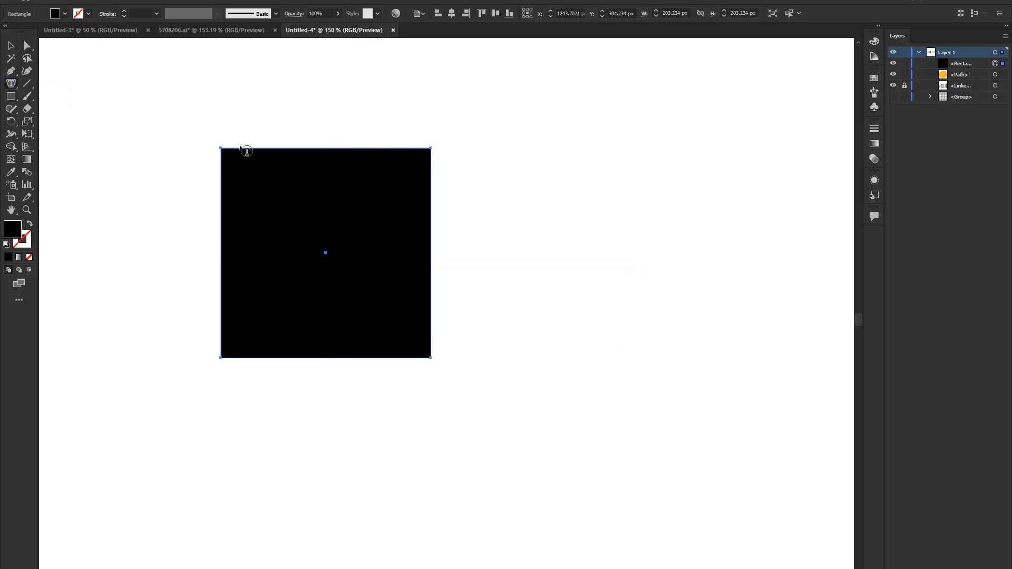
click(244, 152)
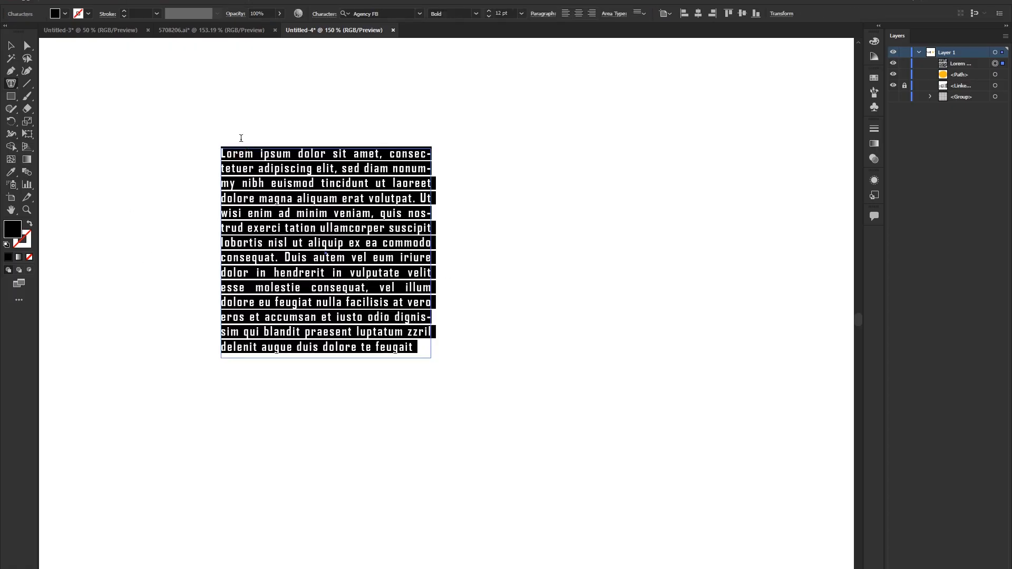
click(11, 45)
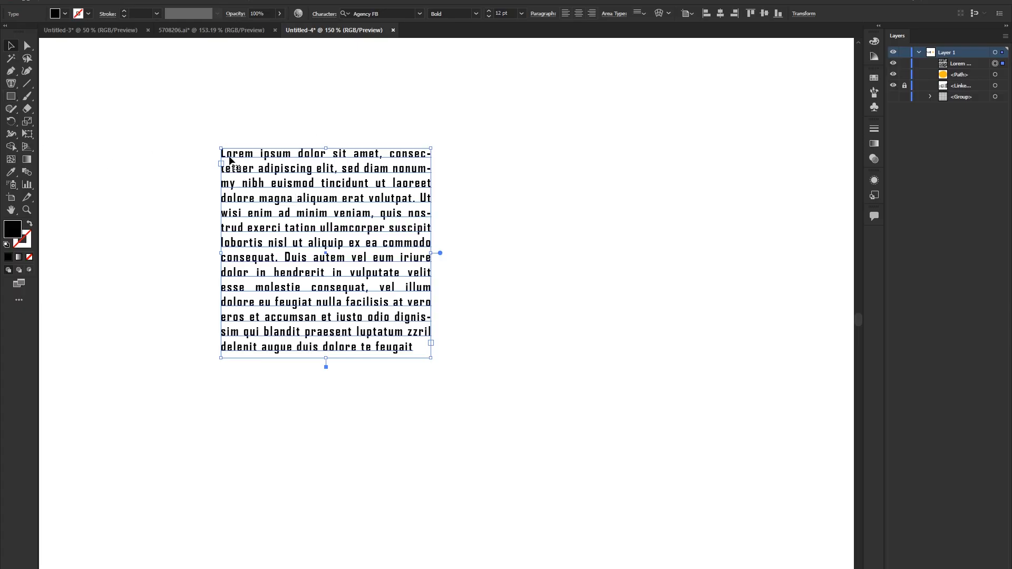
key(Delete)
Draw an open S-shaped path through six points, about 547 by 261 px, with the Curvature tool
click(11, 84)
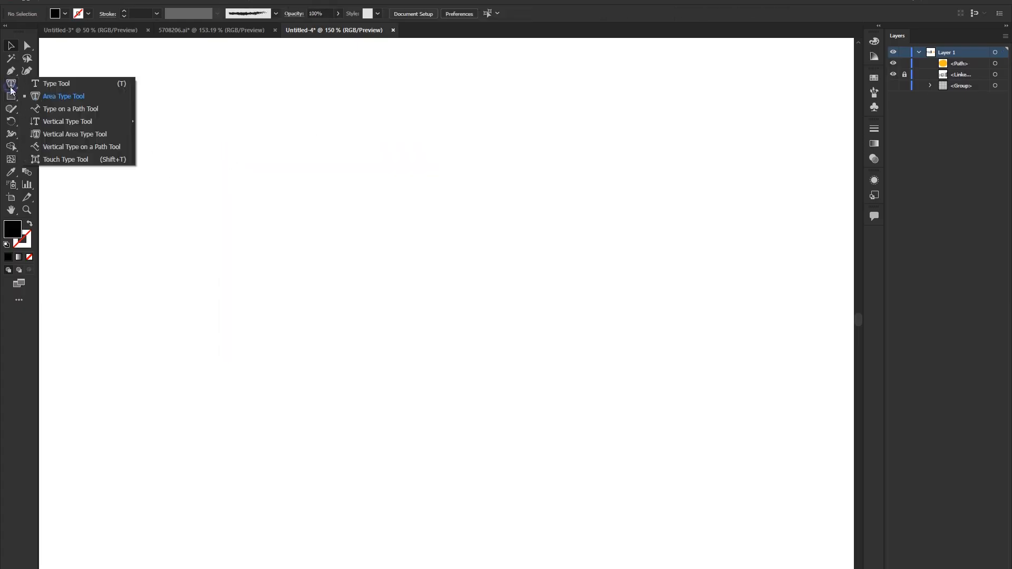
click(70, 110)
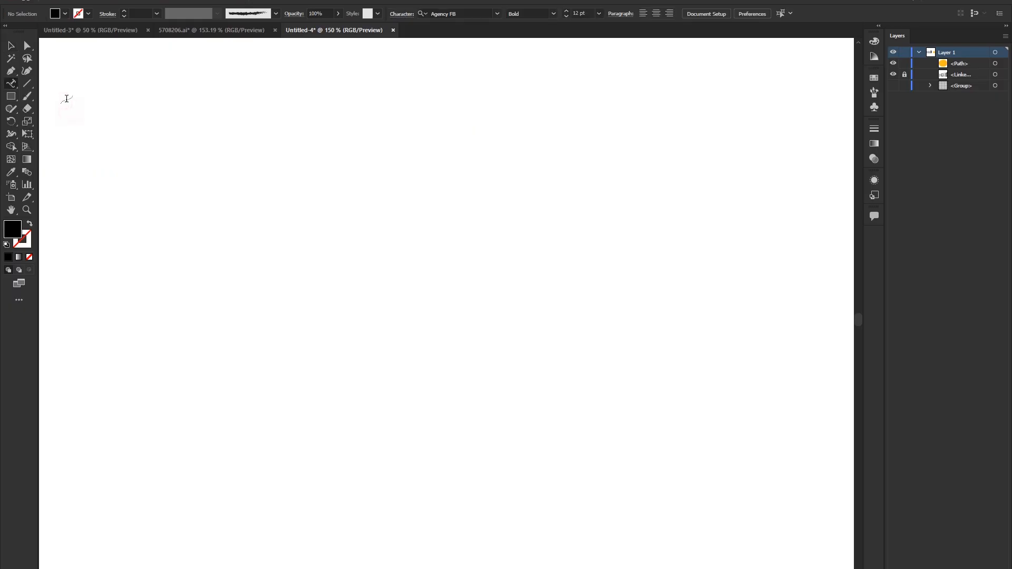
click(27, 72)
click(178, 204)
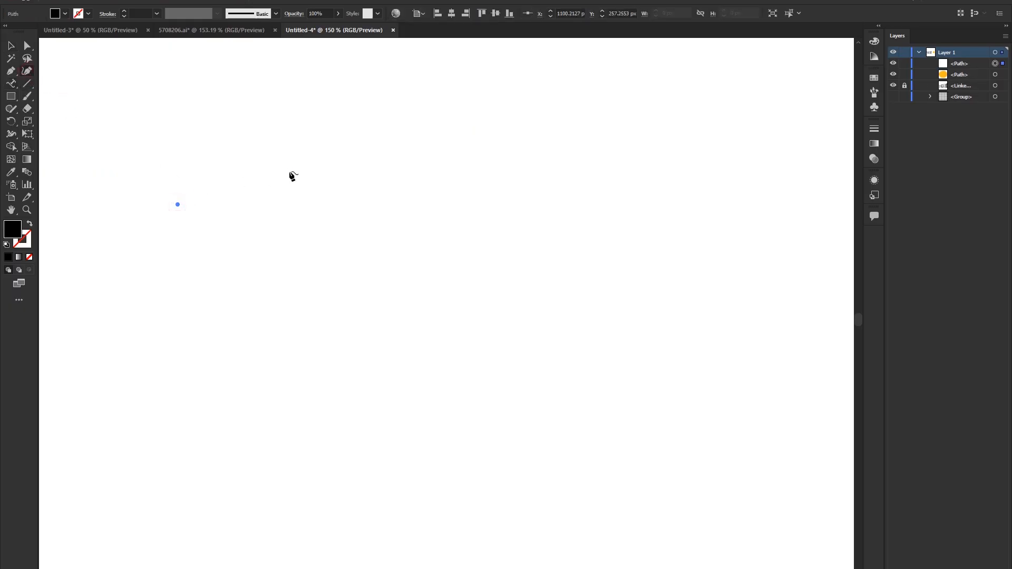
click(290, 171)
click(412, 267)
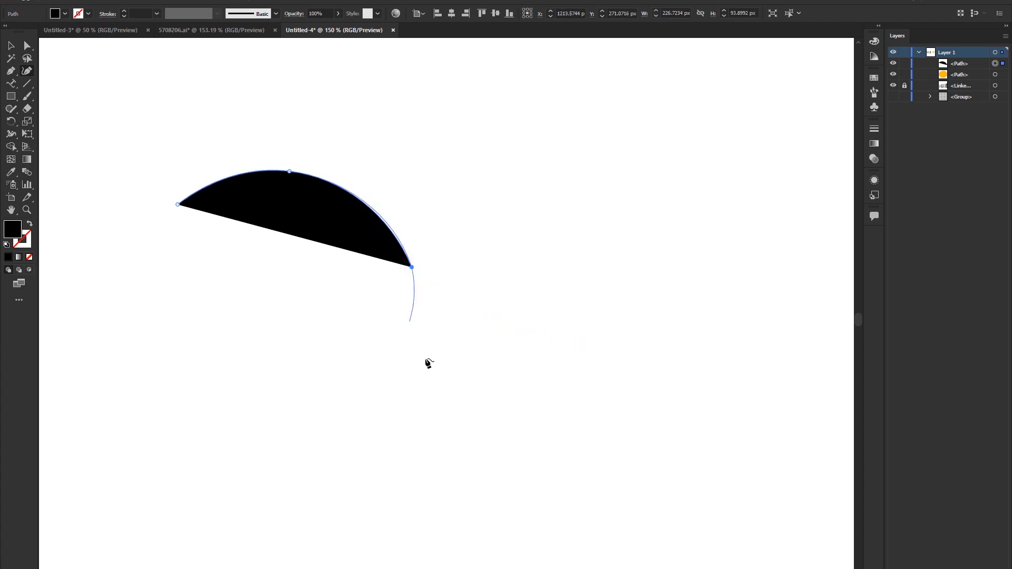
click(465, 391)
click(655, 421)
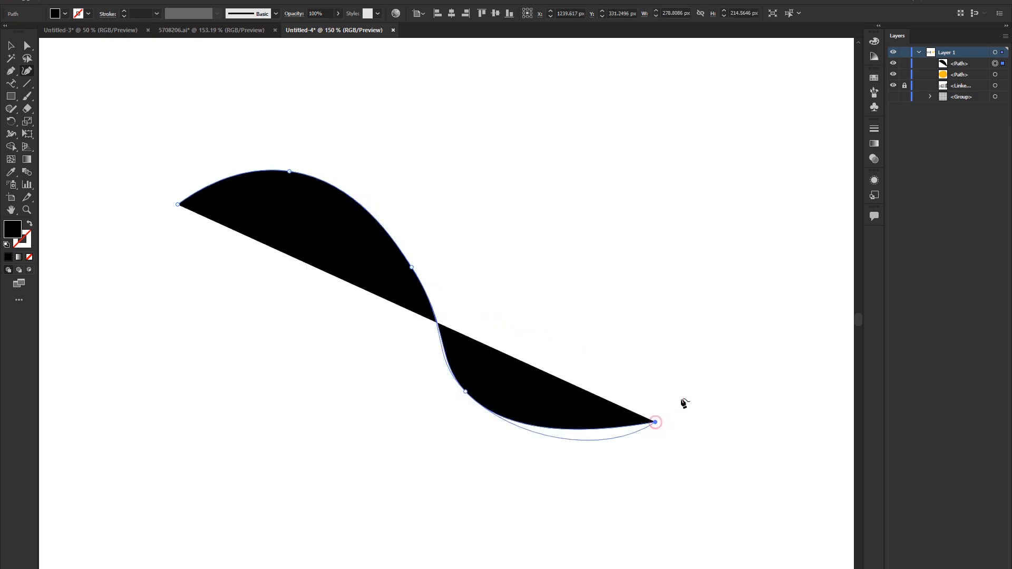
click(734, 219)
Swap the fill and stroke of the S-shaped path to give it a black outline without fill, and deselect it
key(v)
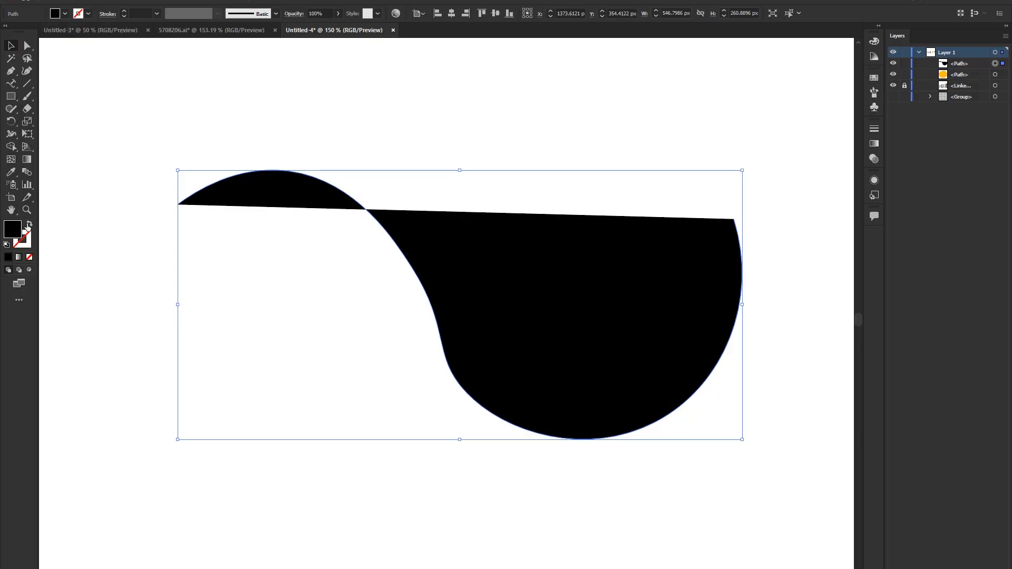
click(29, 225)
click(337, 359)
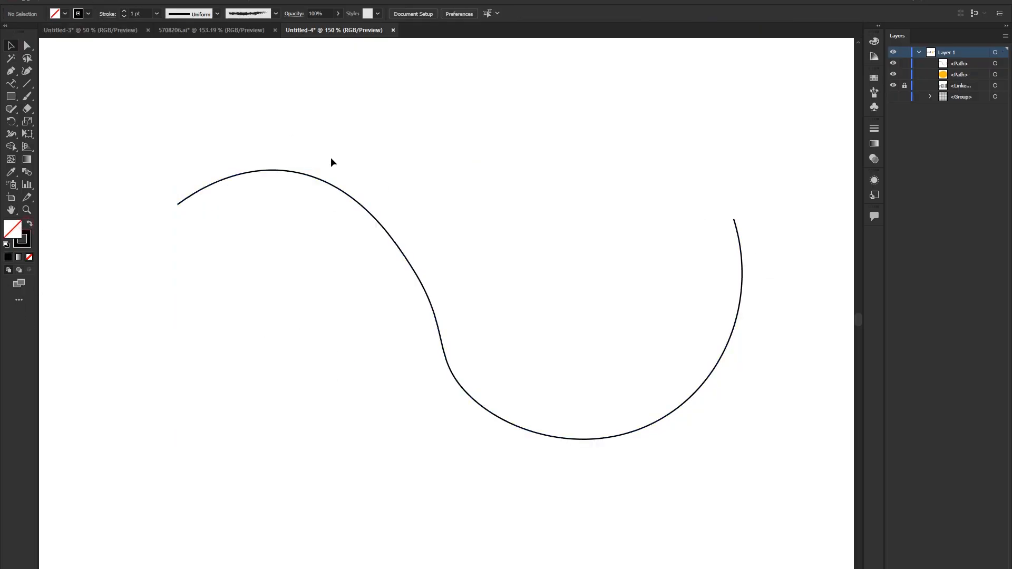
Place placeholder text along the S-shaped path with the Type on a Path tool and finish editing the text
drag(331, 159, 233, 254)
click(14, 83)
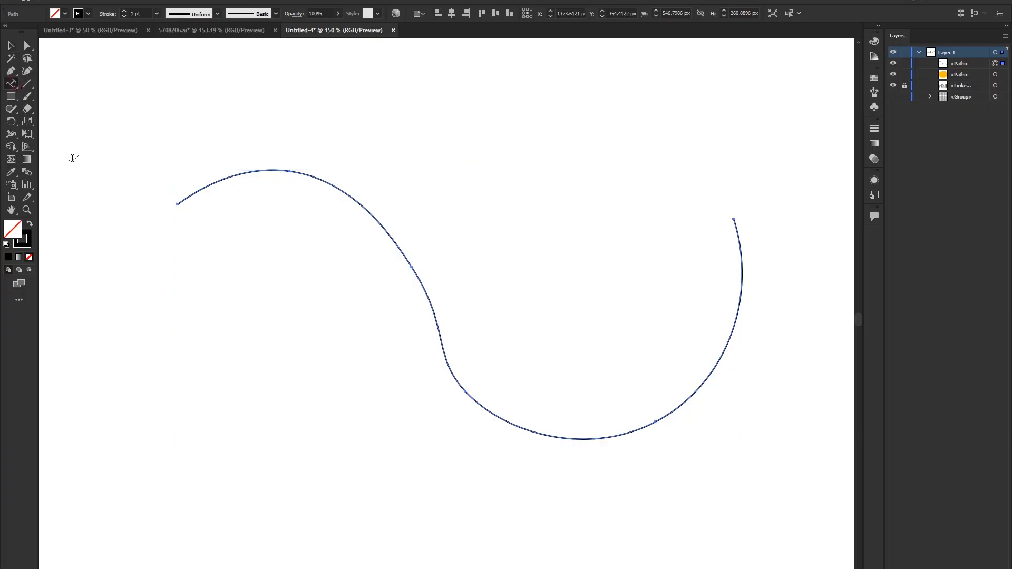
click(184, 199)
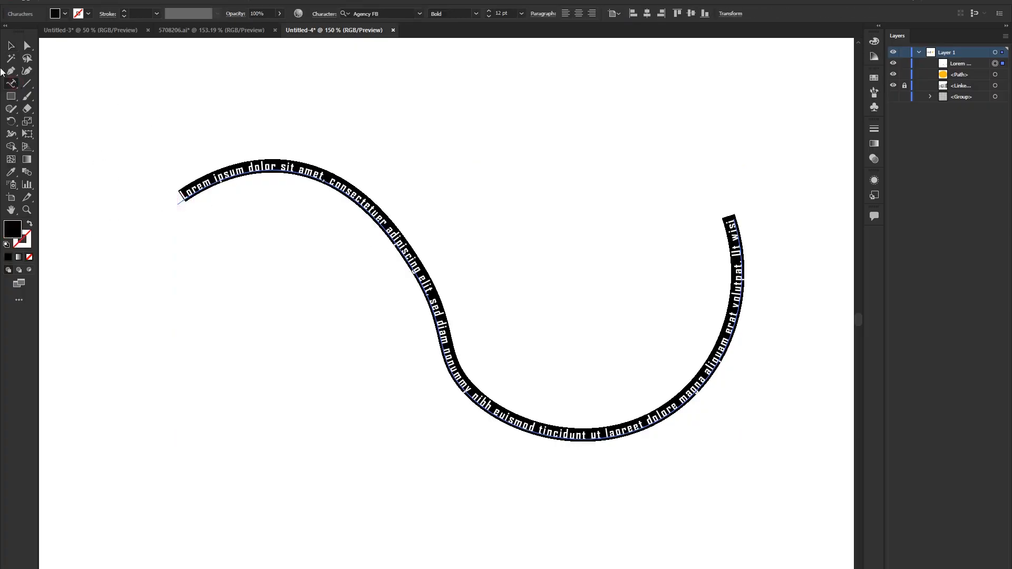
click(10, 47)
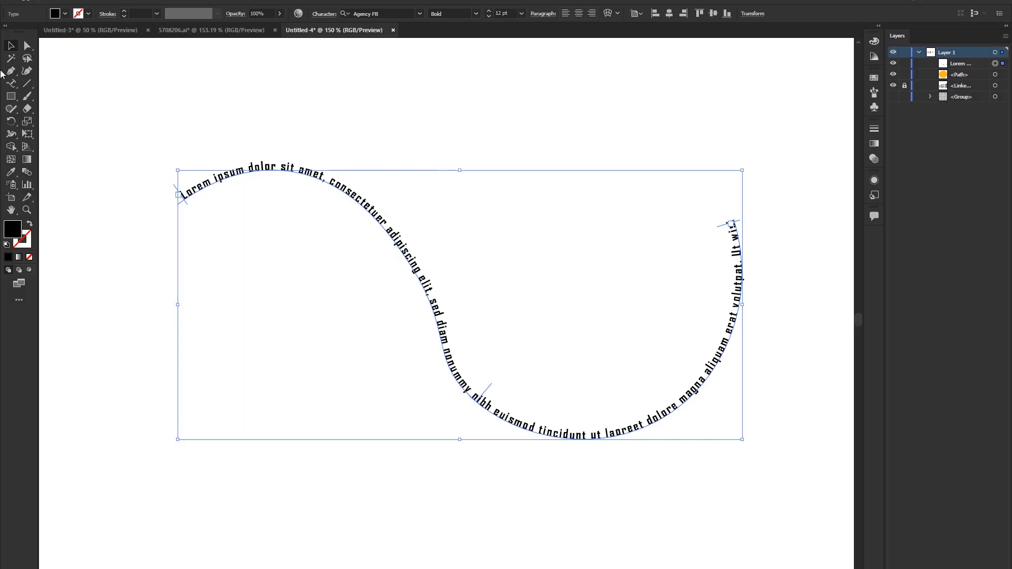
Delete the placeholder text that follows the S-shaped path
right_click(10, 83)
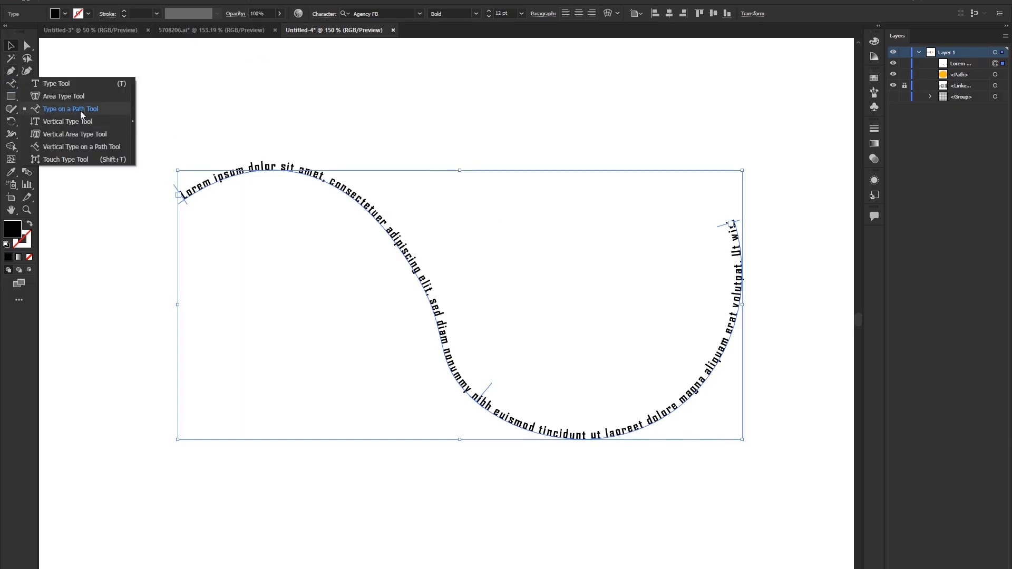
click(239, 129)
drag(225, 137, 368, 255)
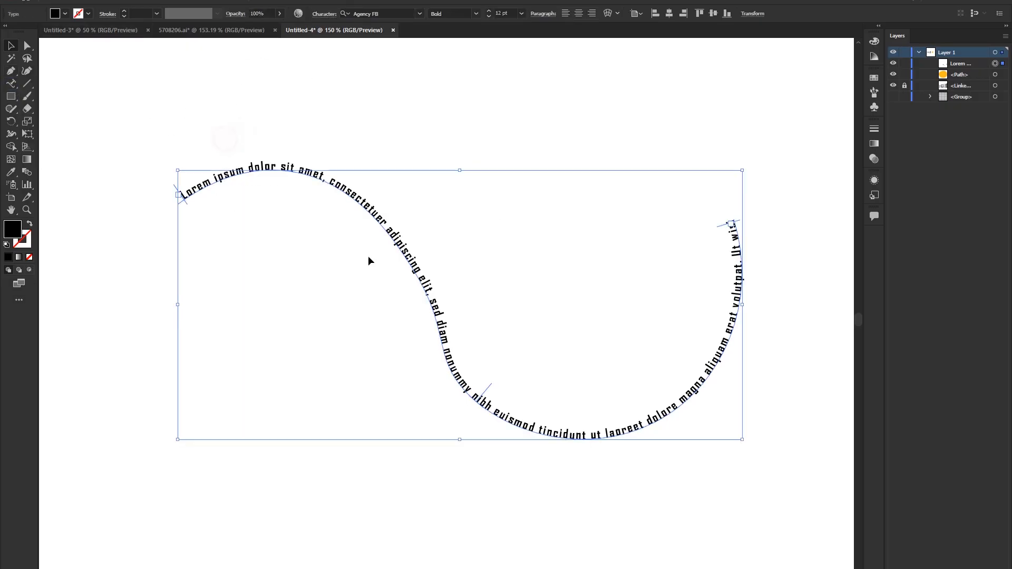
key(Delete)
Place a vertical line of placeholder text in the upper part of the artboard with the Vertical Type tool
right_click(11, 96)
right_click(11, 83)
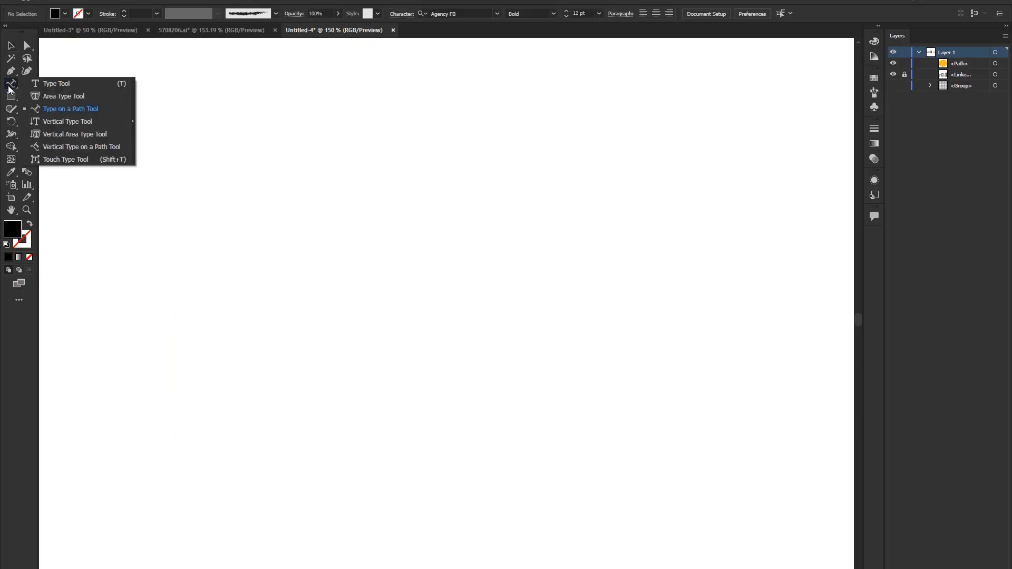
click(67, 120)
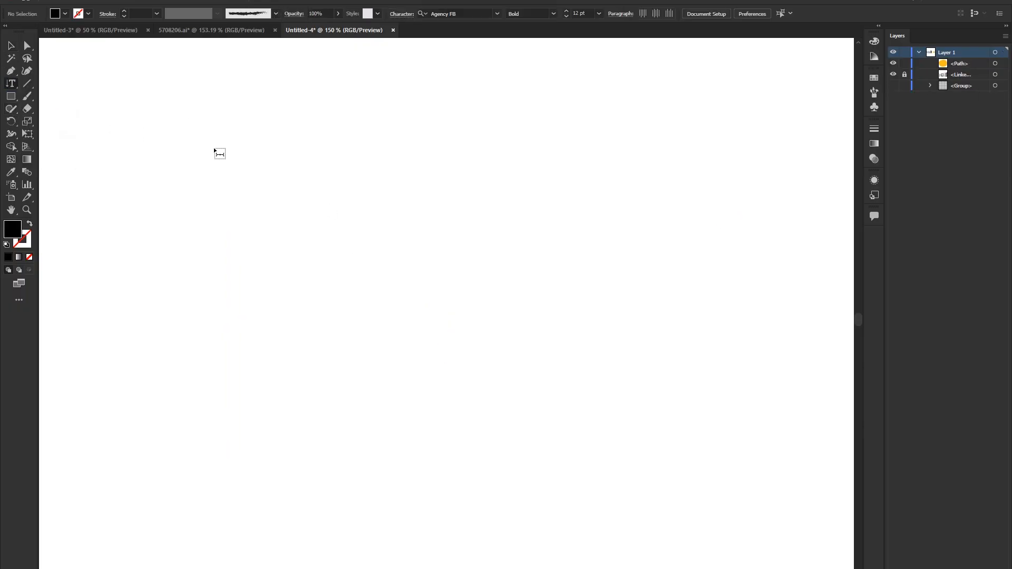
click(253, 156)
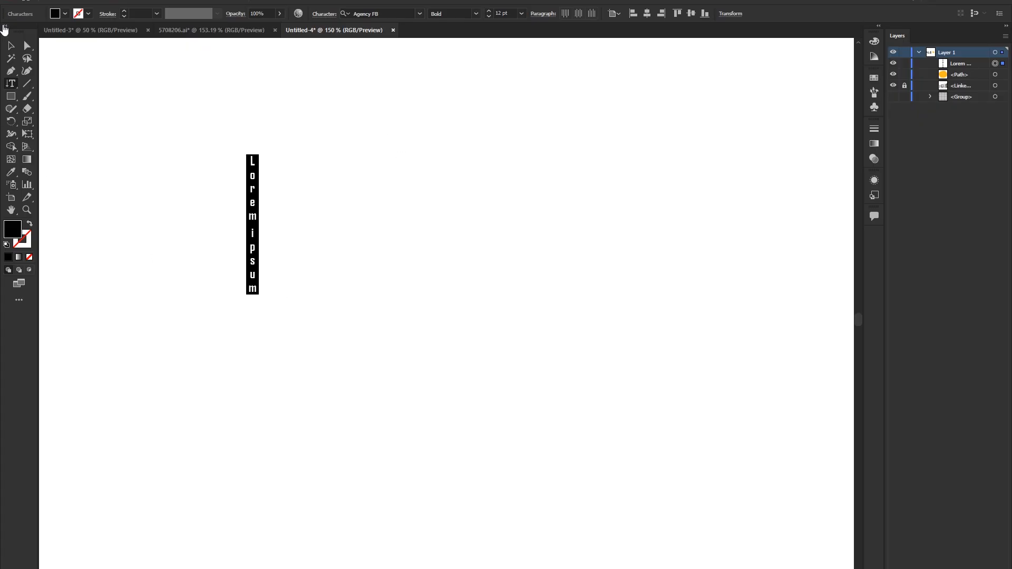
key(Escape)
Delete the vertical line of placeholder text
drag(259, 293, 270, 411)
key(Delete)
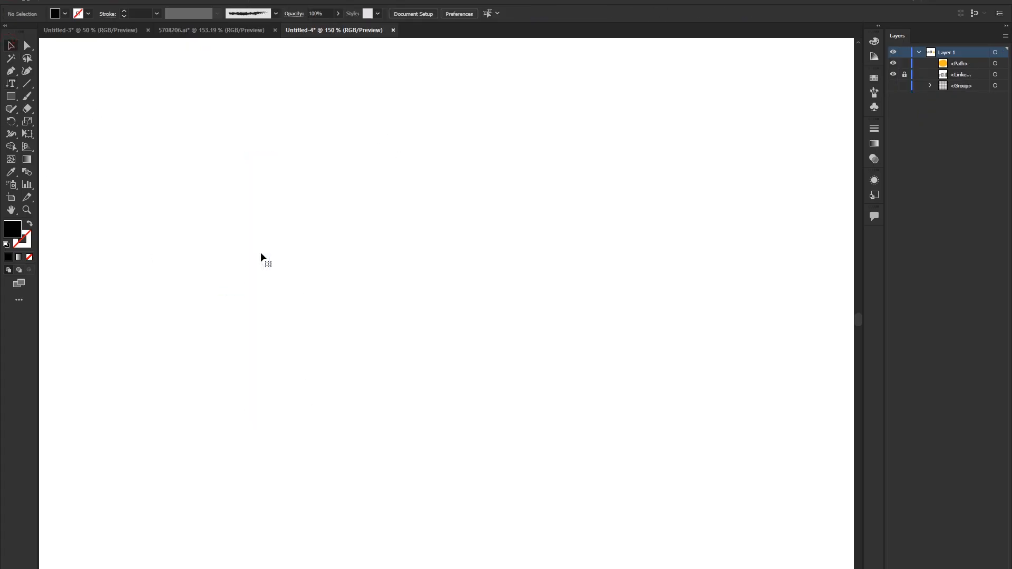
Draw a black rectangle about 156 by 214 px as a container for vertical area type
click(11, 86)
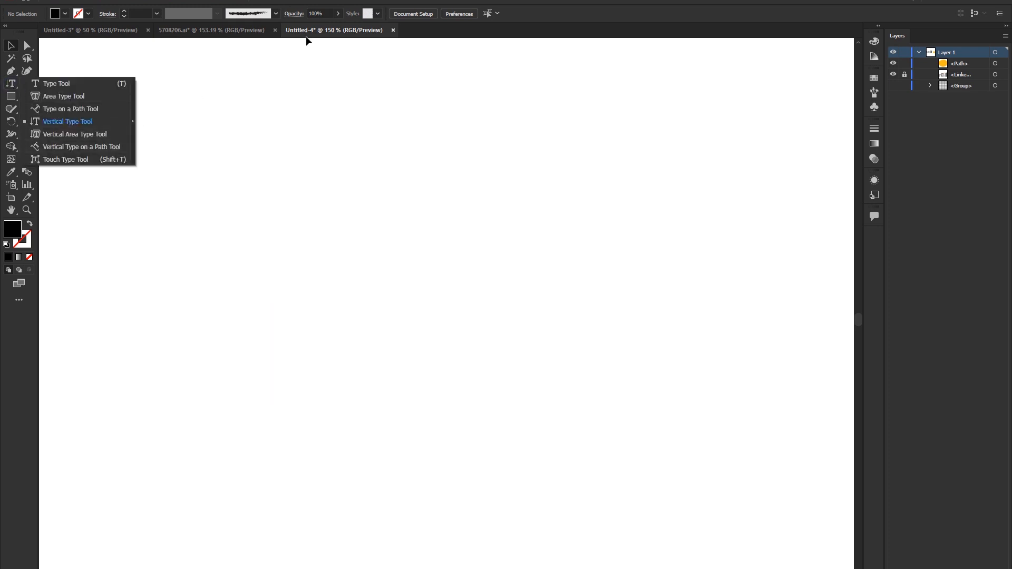
click(14, 99)
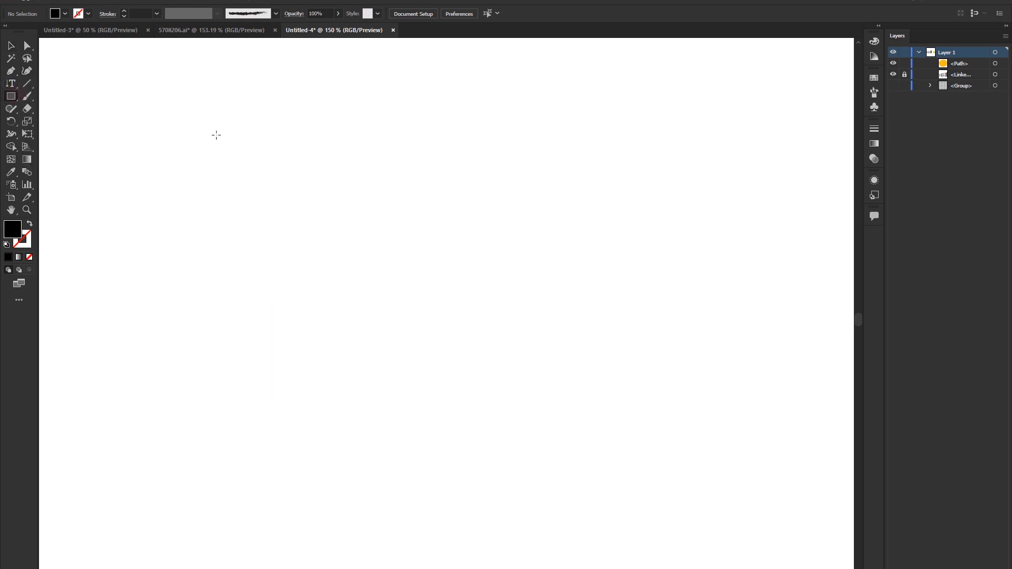
drag(215, 135, 378, 353)
Fill the black rectangle with vertical placeholder text from its upper edge using the Vertical Area Type tool, and finish editing
click(10, 84)
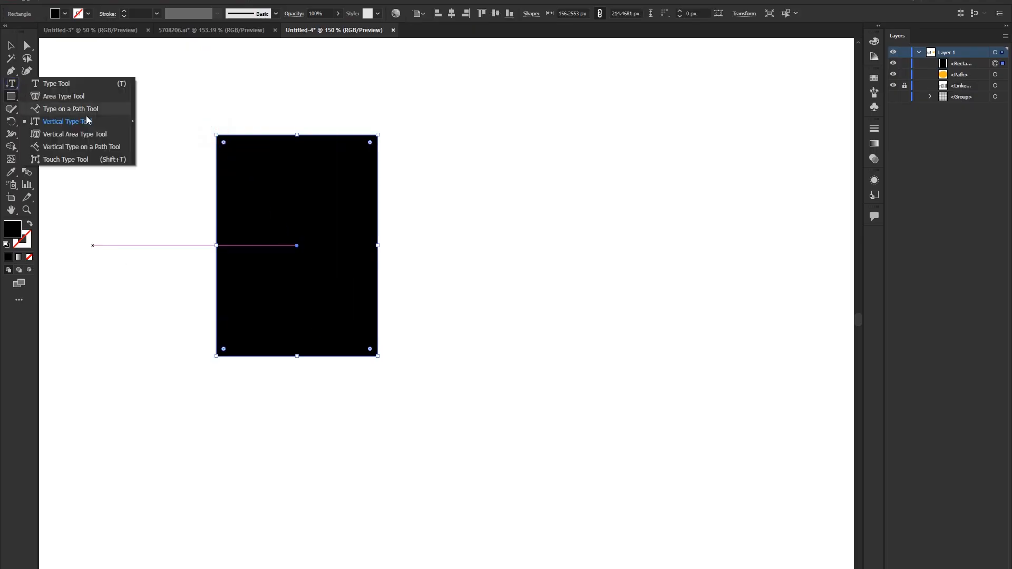
click(51, 134)
click(267, 164)
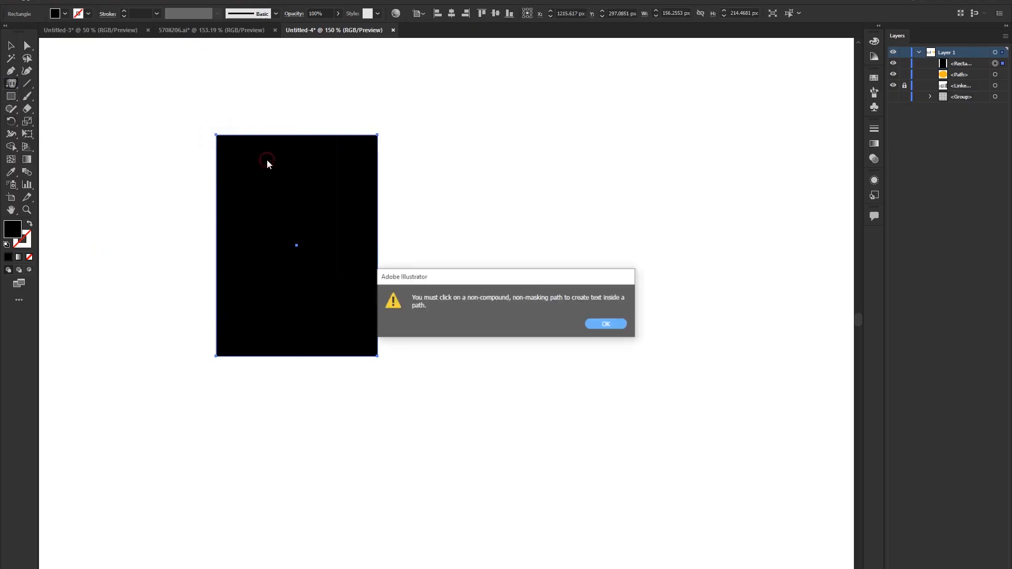
click(606, 324)
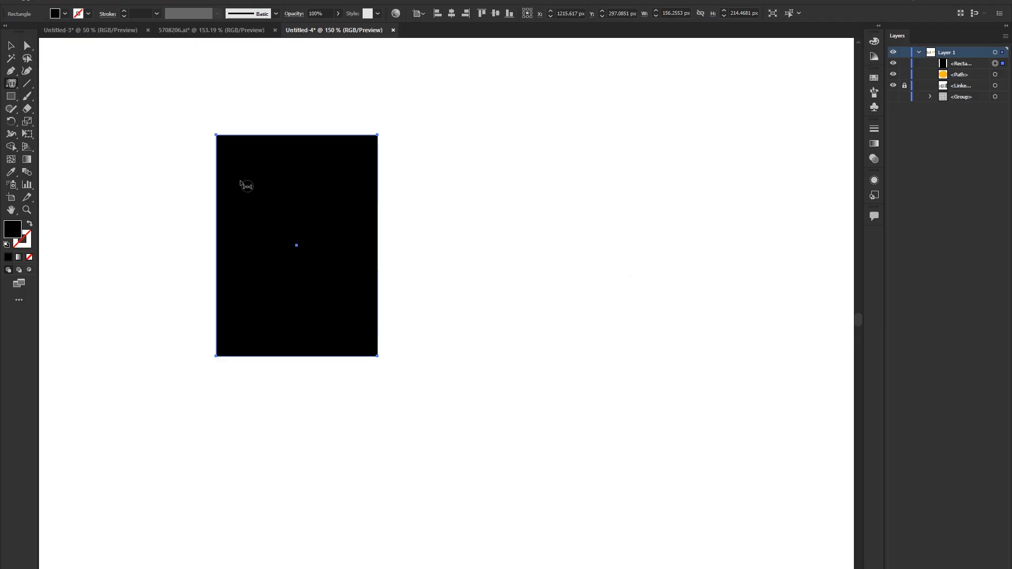
click(270, 135)
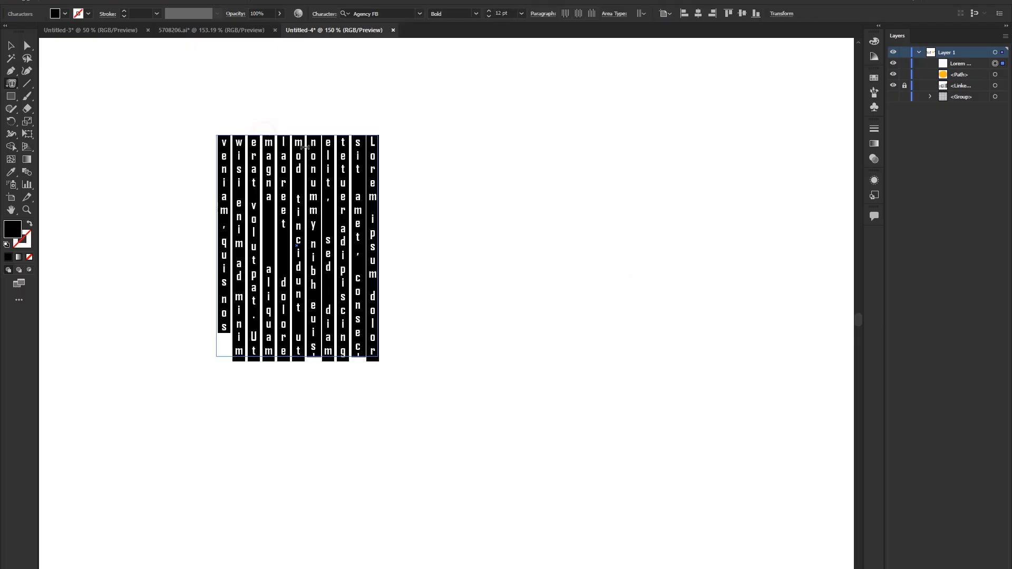
click(9, 48)
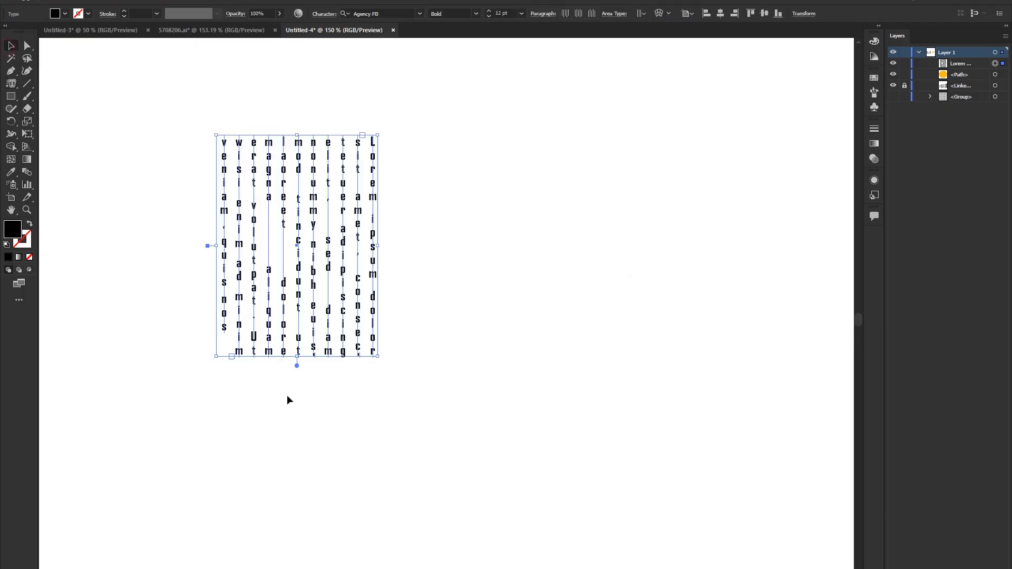
Delete the block of vertical area text
click(474, 206)
click(336, 230)
key(Delete)
Draw a new open wavy path through six points, about 491 by 267 px, with the Curvature tool
click(11, 84)
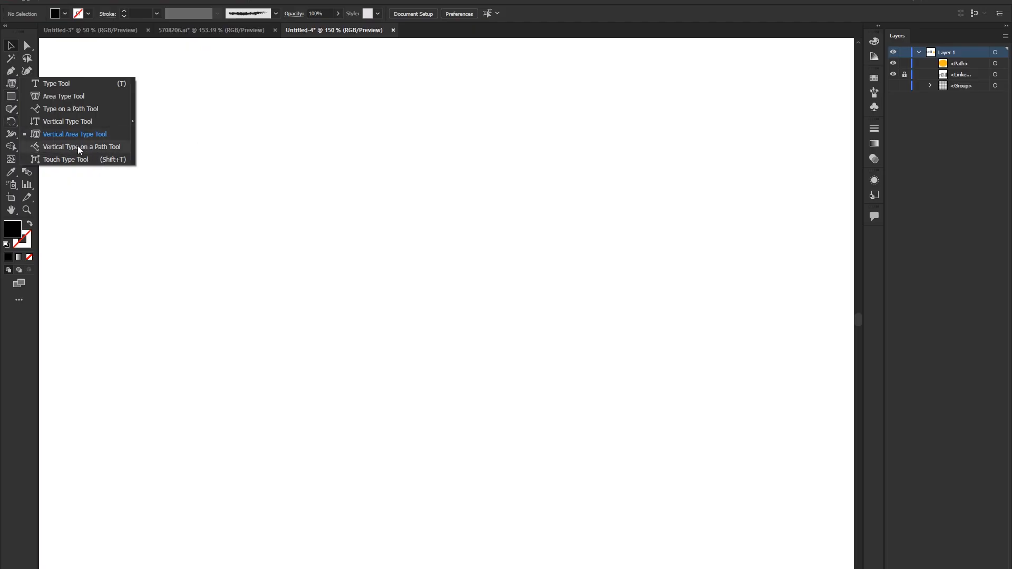
click(27, 71)
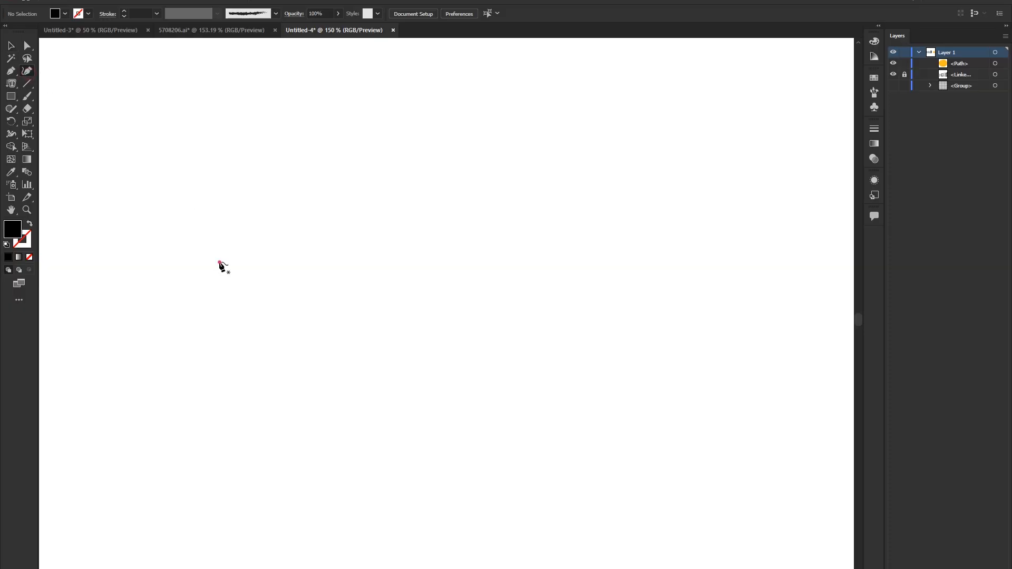
click(219, 261)
click(341, 162)
click(466, 277)
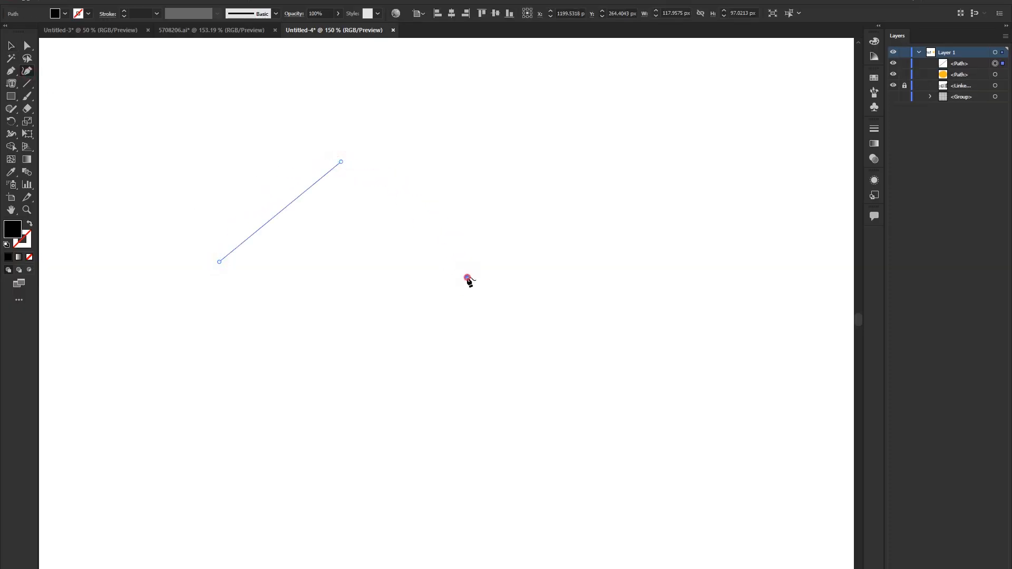
click(499, 391)
click(670, 425)
click(684, 198)
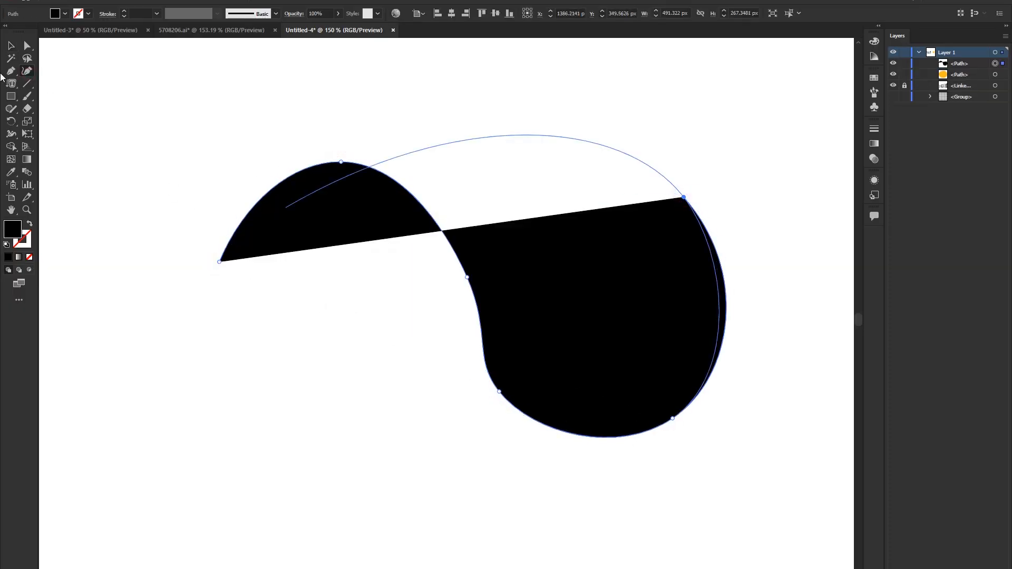
Swap the fill and stroke of the new wavy path to leave only a black outline
key(v)
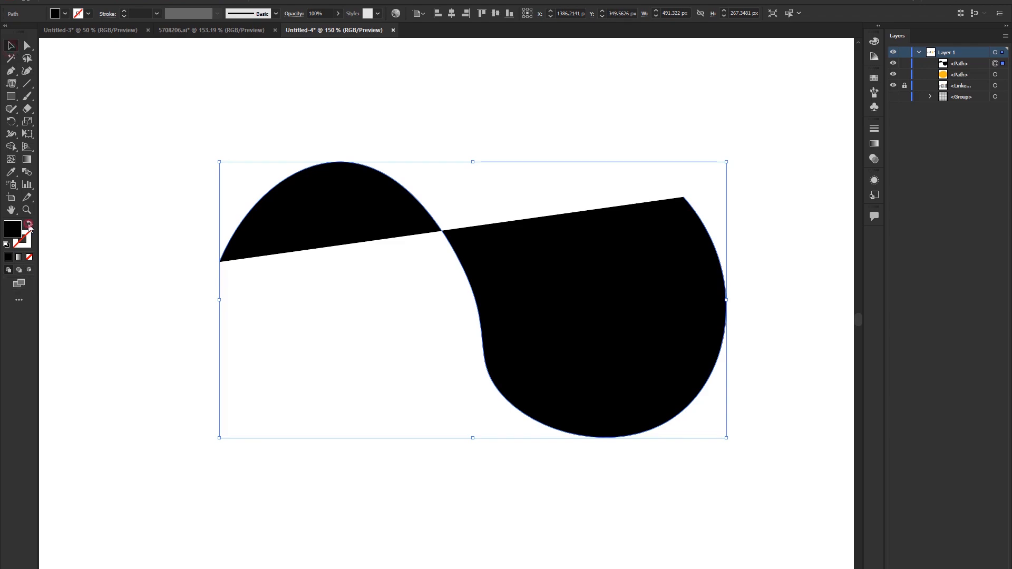
click(29, 224)
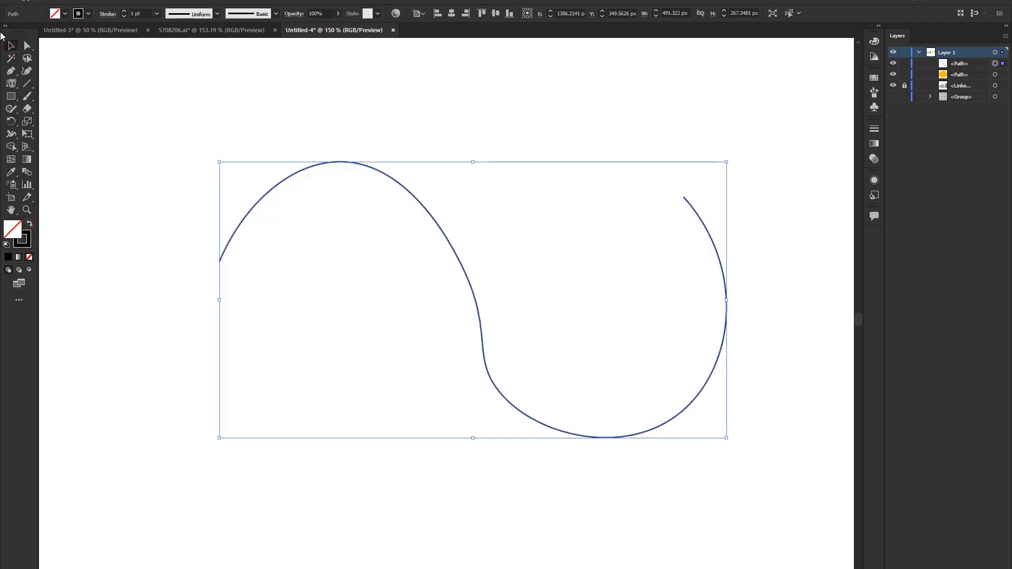
Run placeholder text along the wavy path from its upper part using the Vertical Type on a Path tool, and finish editing
click(12, 84)
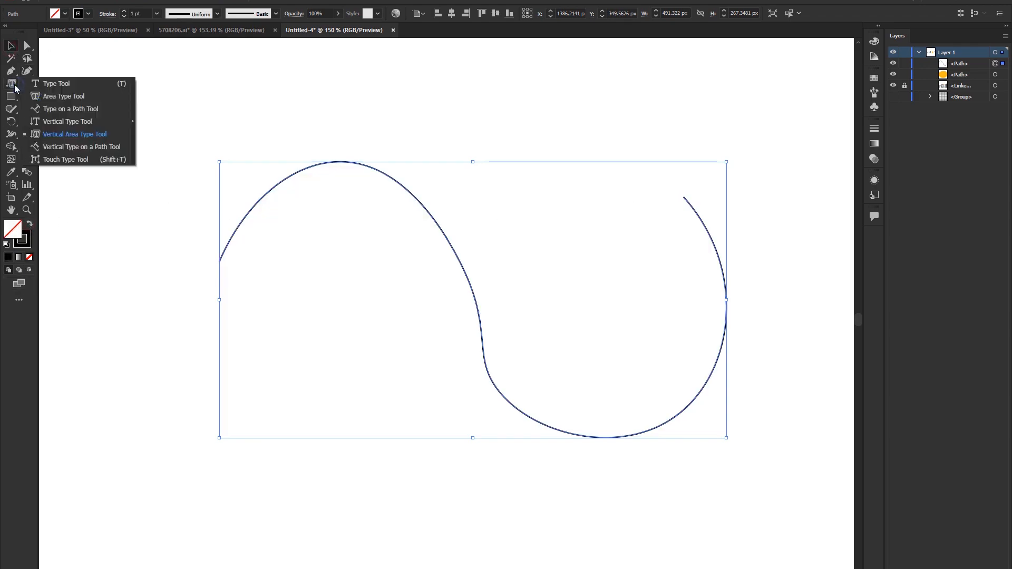
click(46, 144)
click(266, 194)
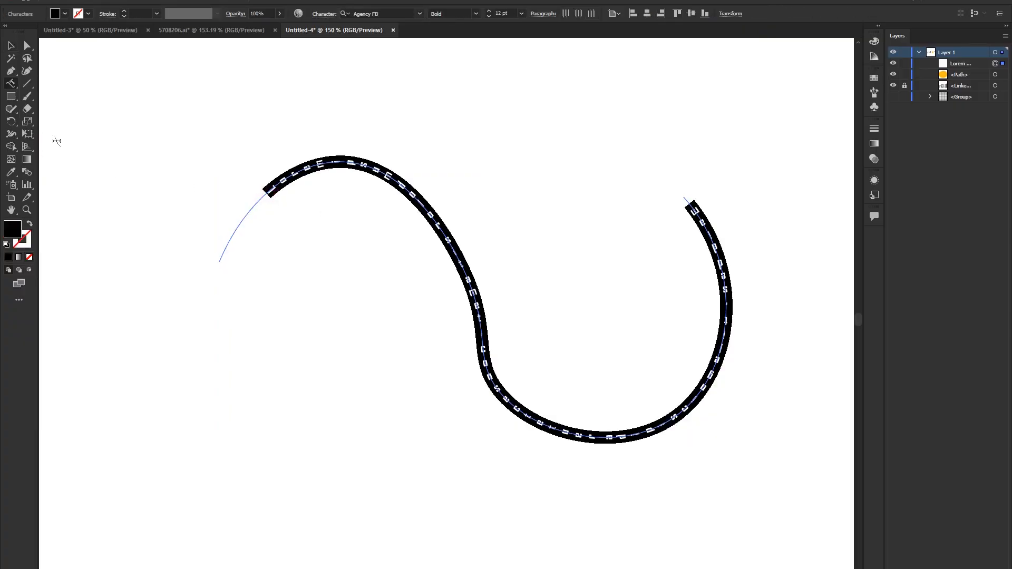
click(9, 47)
click(163, 279)
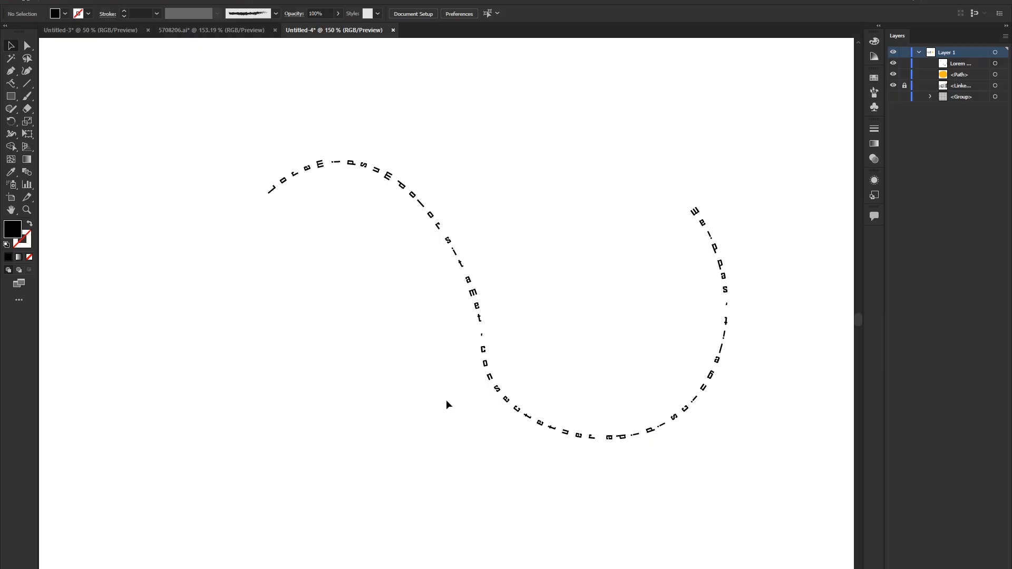
scroll(374, 191, up, 1)
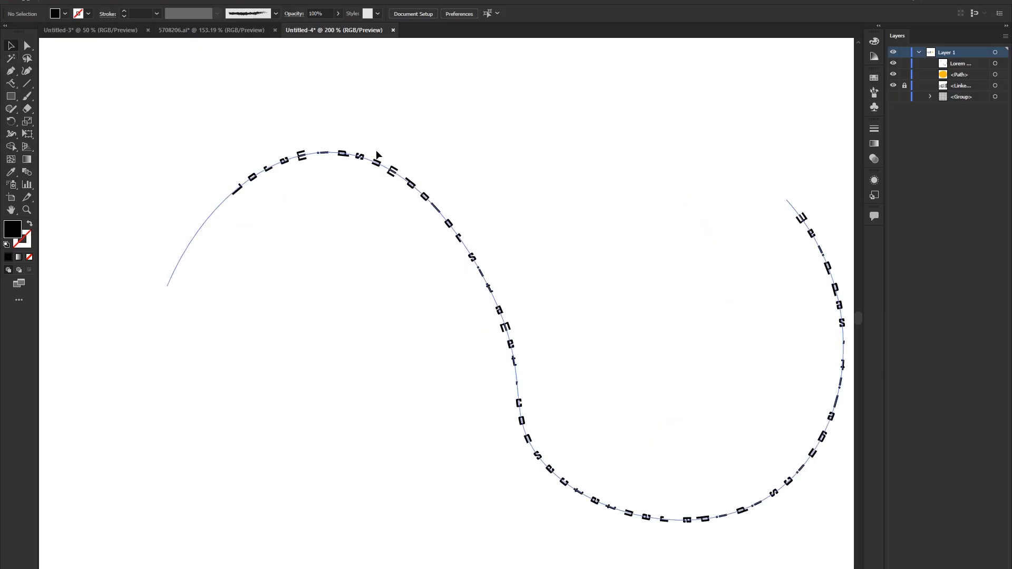
scroll(590, 344, down, 1)
drag(694, 302, 538, 305)
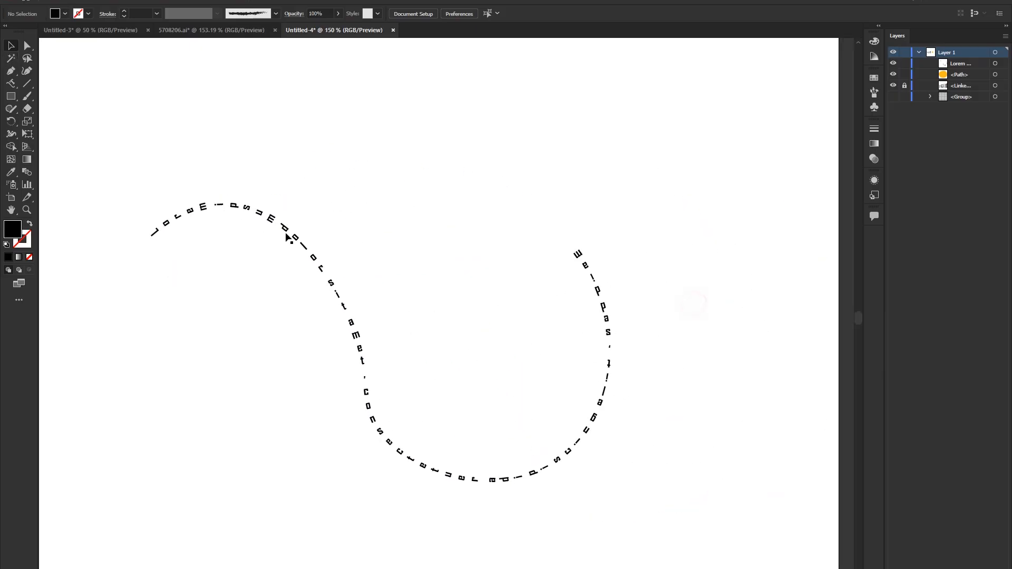
click(11, 83)
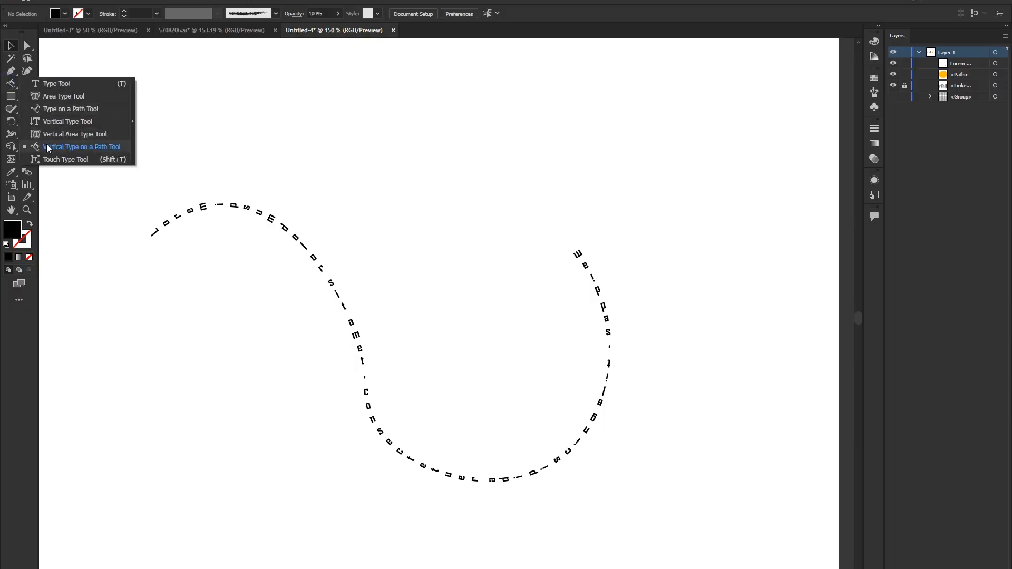
drag(149, 156, 390, 339)
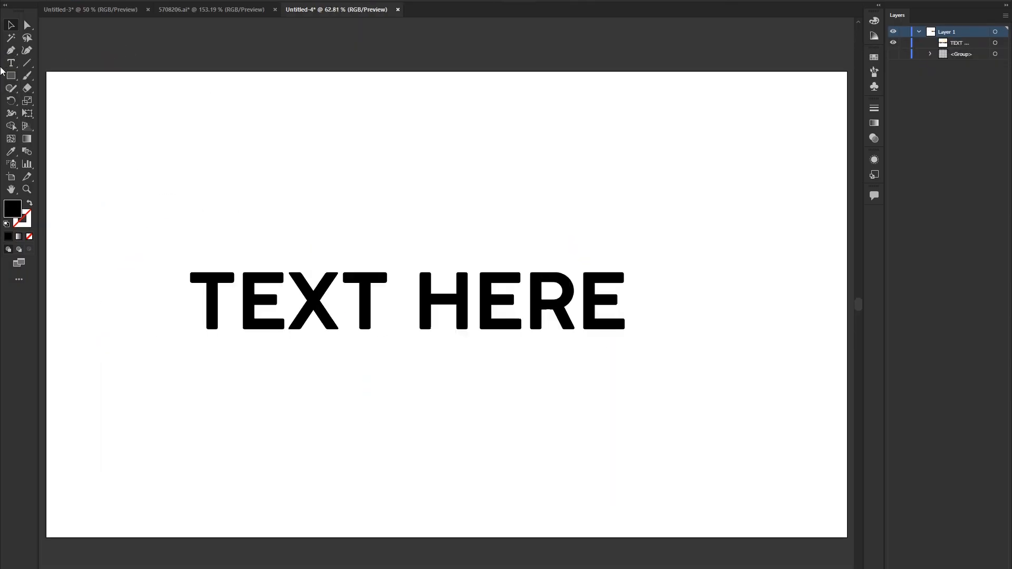
Select the TEXT HERE text object and activate the Touch Type tool on it
click(9, 67)
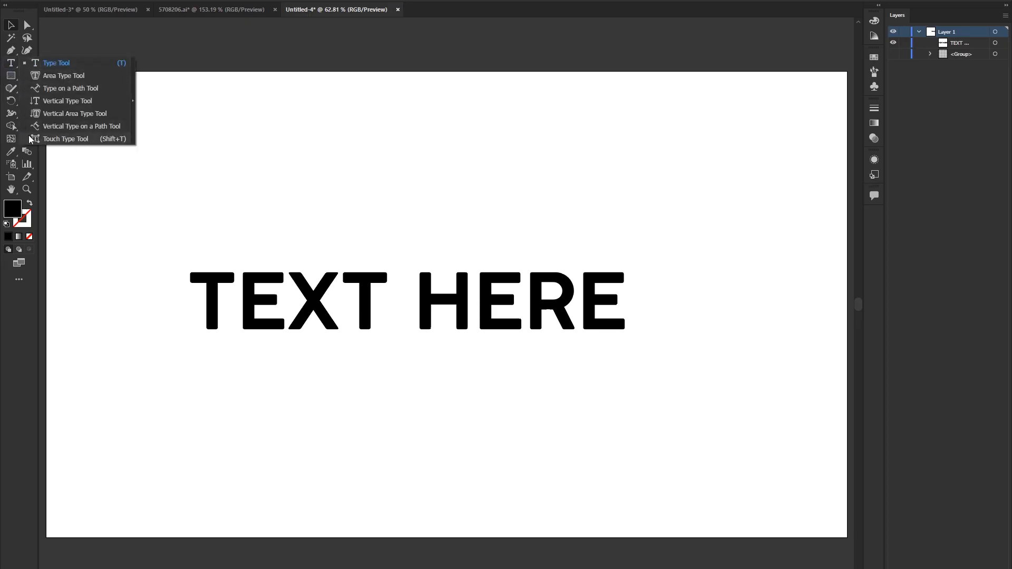
click(79, 141)
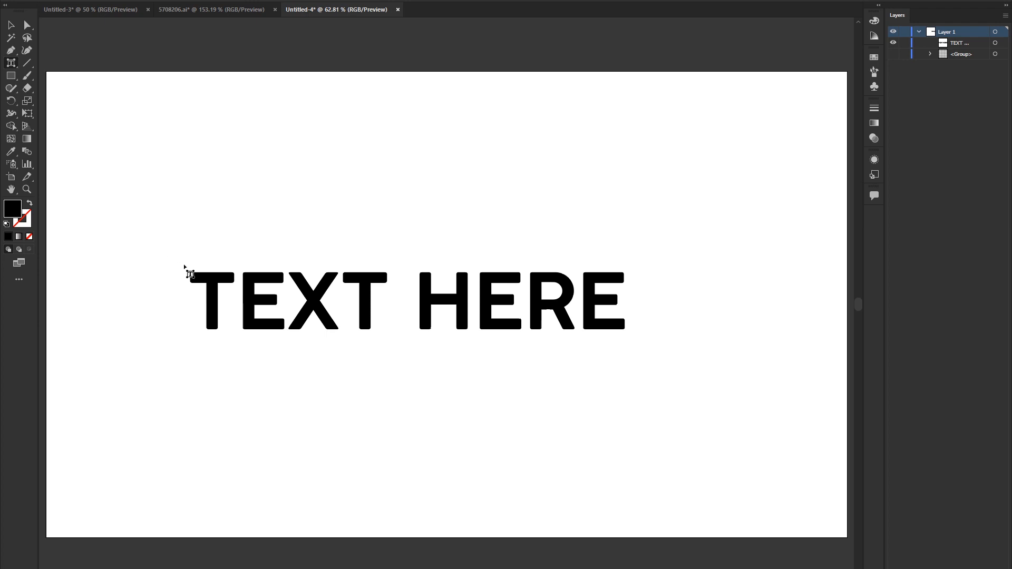
click(11, 63)
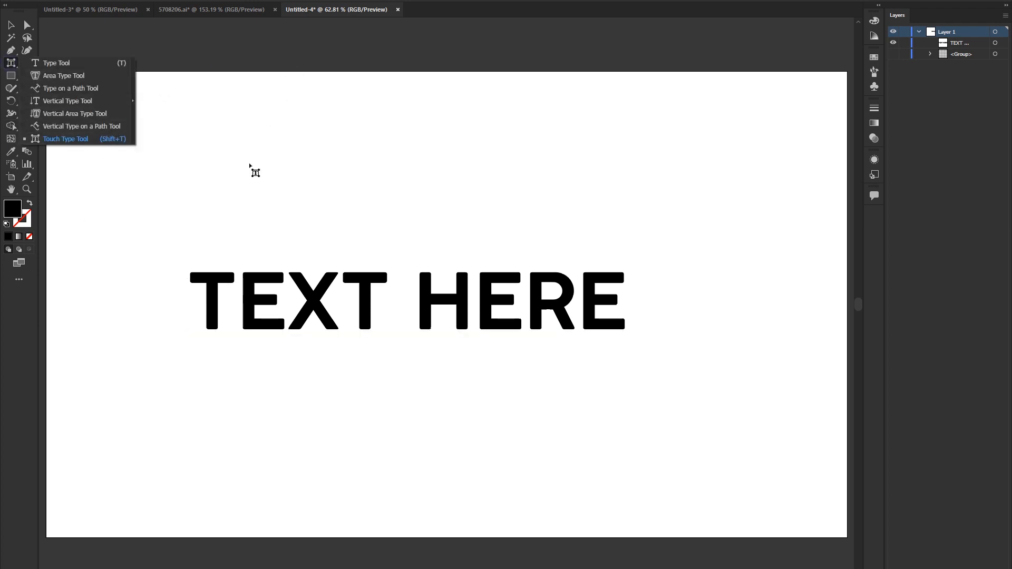
click(65, 138)
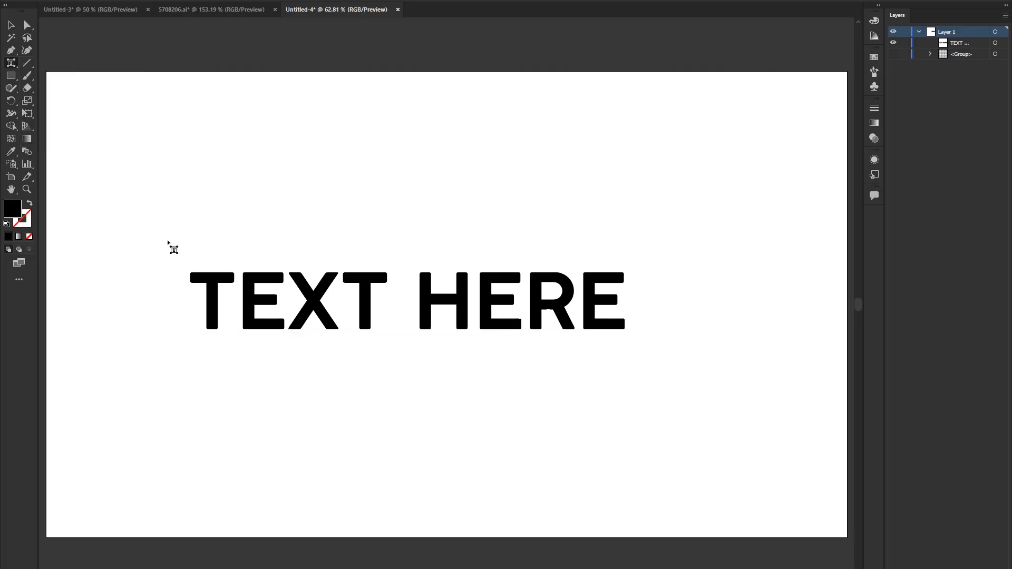
key(v)
click(290, 315)
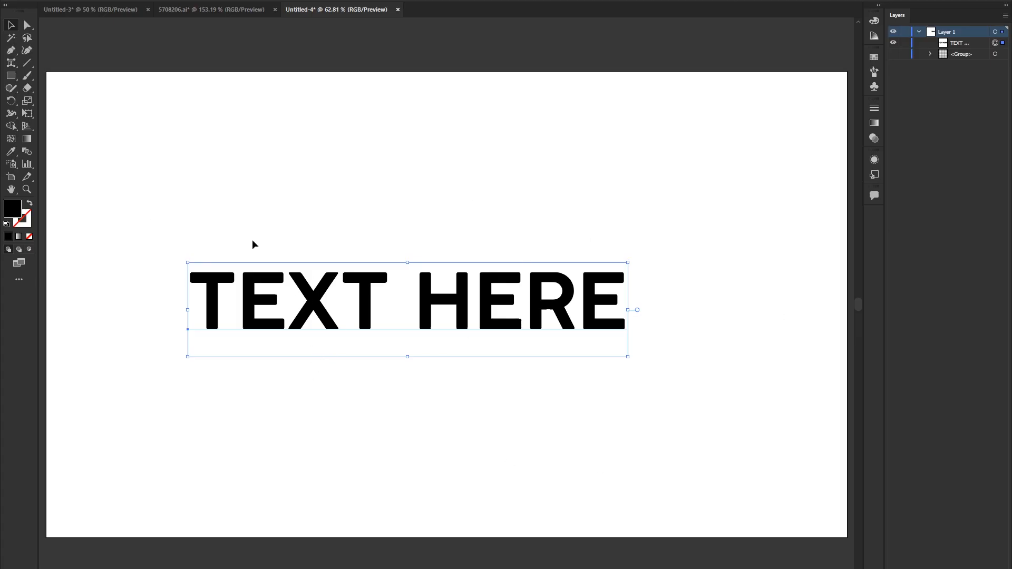
click(11, 63)
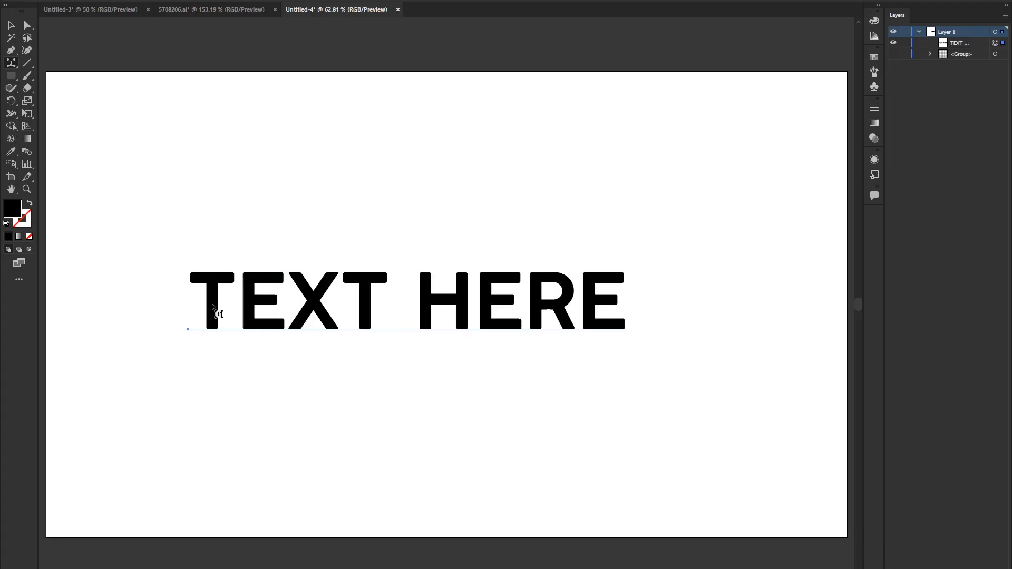
Shrink the E of the word TEXT proportionally and lower it below the baseline
click(263, 299)
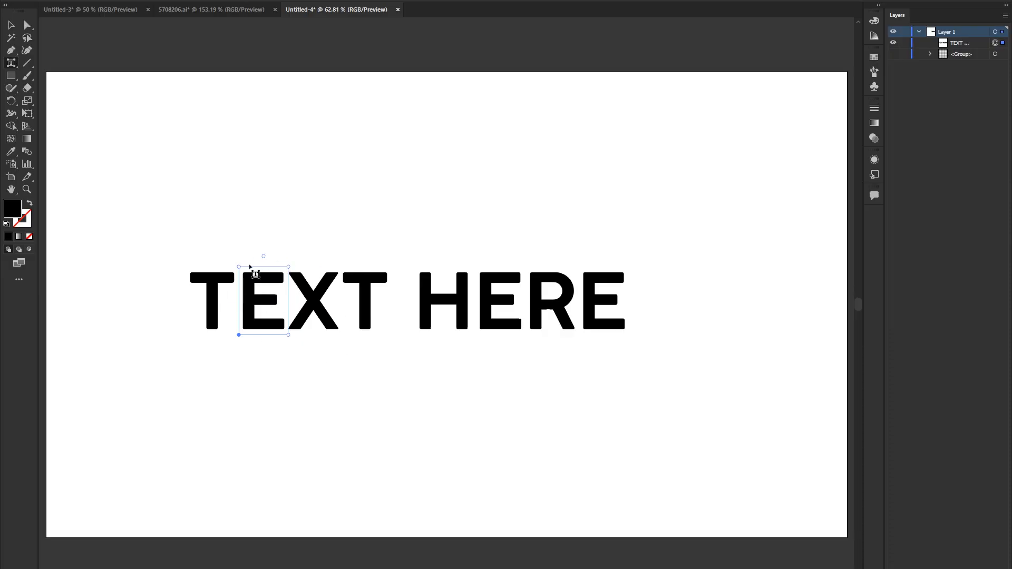
drag(240, 267, 272, 286)
mouse_move(253, 320)
mouse_down()
mouse_move(248, 311)
mouse_move(253, 336)
mouse_up()
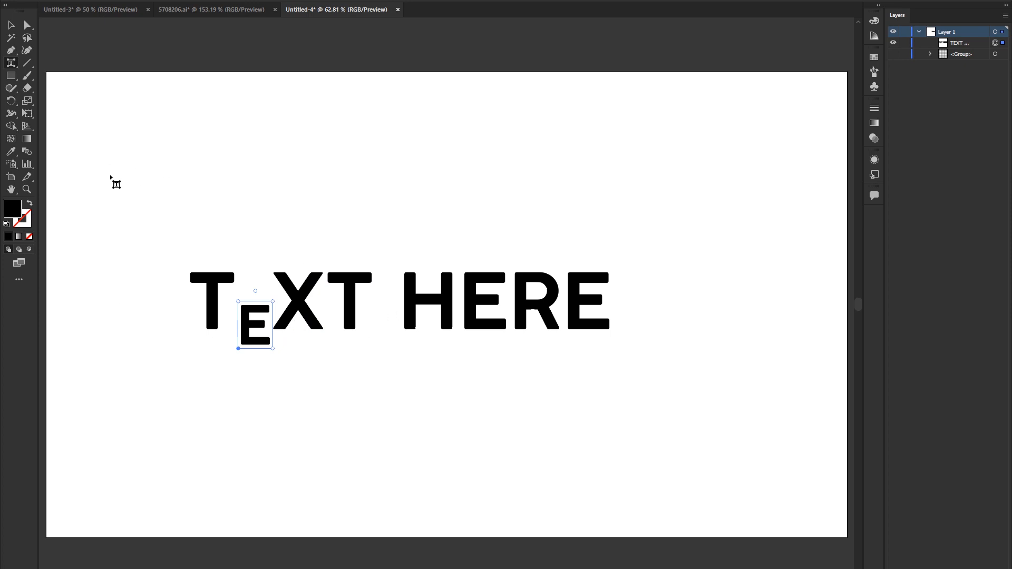
Raise the last T of the word TEXT above the baseline, narrow it, and rotate it slightly clockwise
click(350, 285)
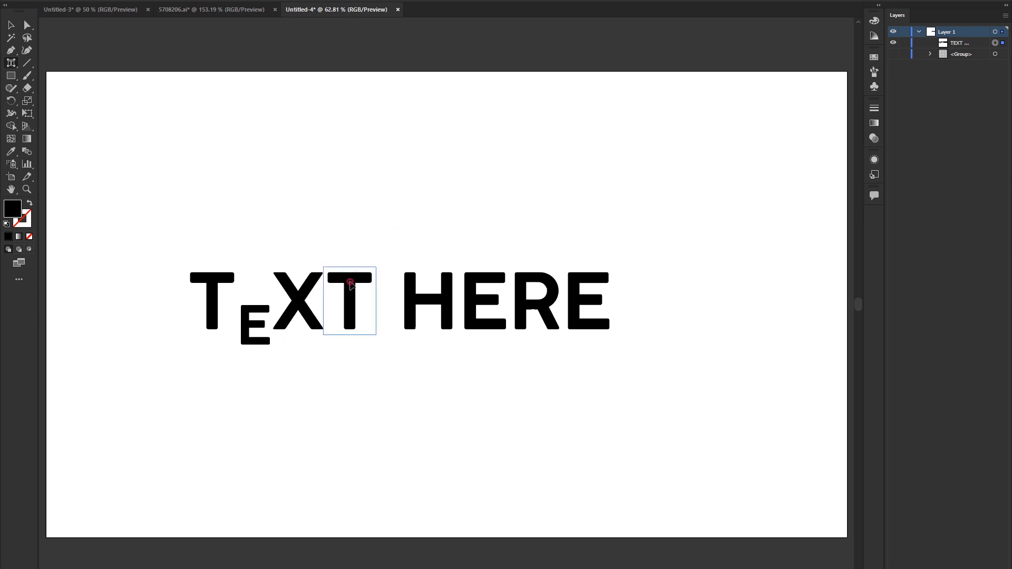
drag(350, 283, 350, 264)
drag(376, 316, 364, 299)
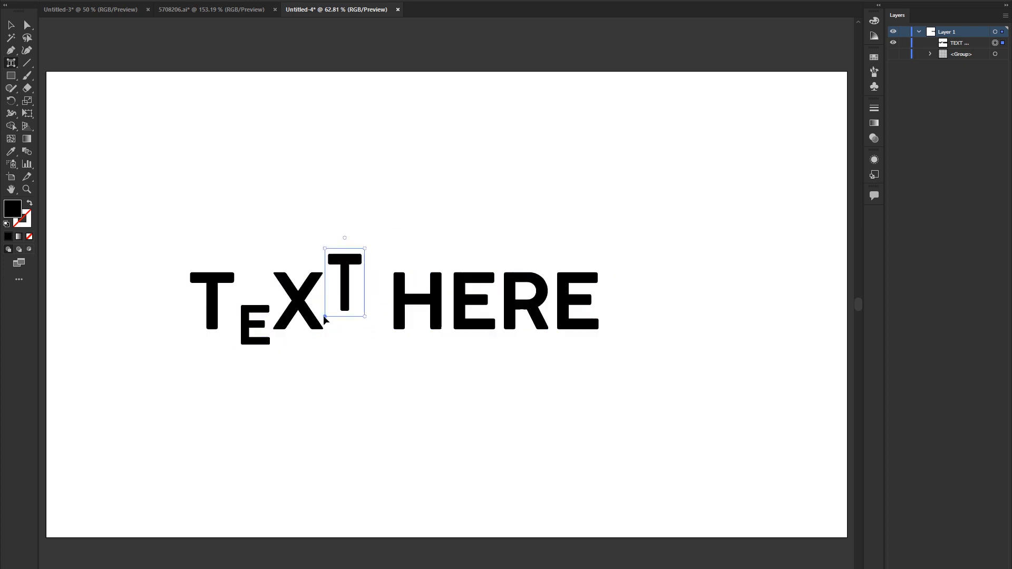
drag(345, 238, 359, 233)
Shift the letters of HERE alternately below and above the baseline, starting with a lowered H, and deselect the text
click(452, 303)
click(478, 303)
drag(457, 311, 478, 299)
click(540, 305)
drag(541, 305, 540, 322)
click(591, 300)
drag(592, 300, 596, 290)
key(v)
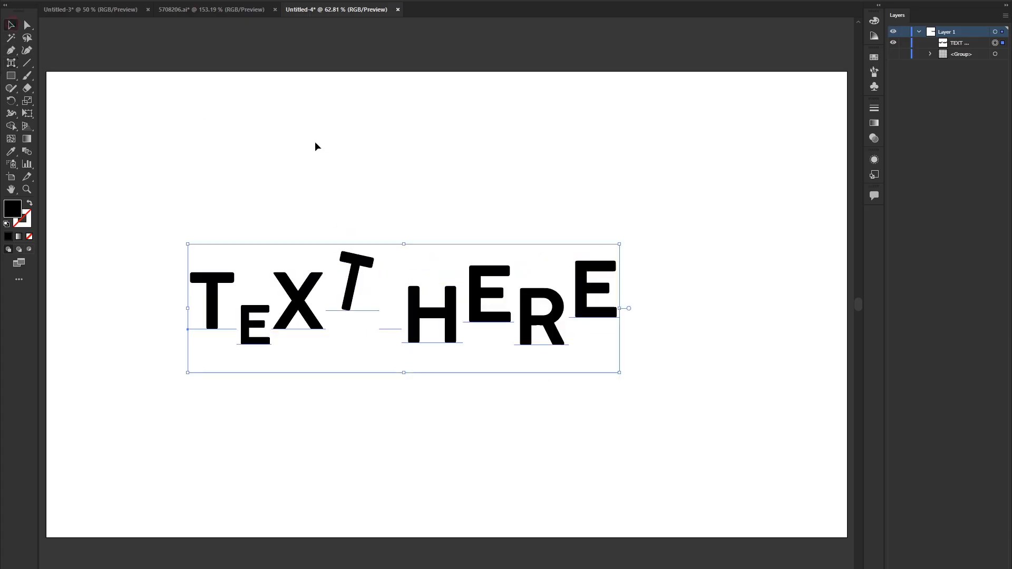
click(315, 146)
key(ctrl+minus)
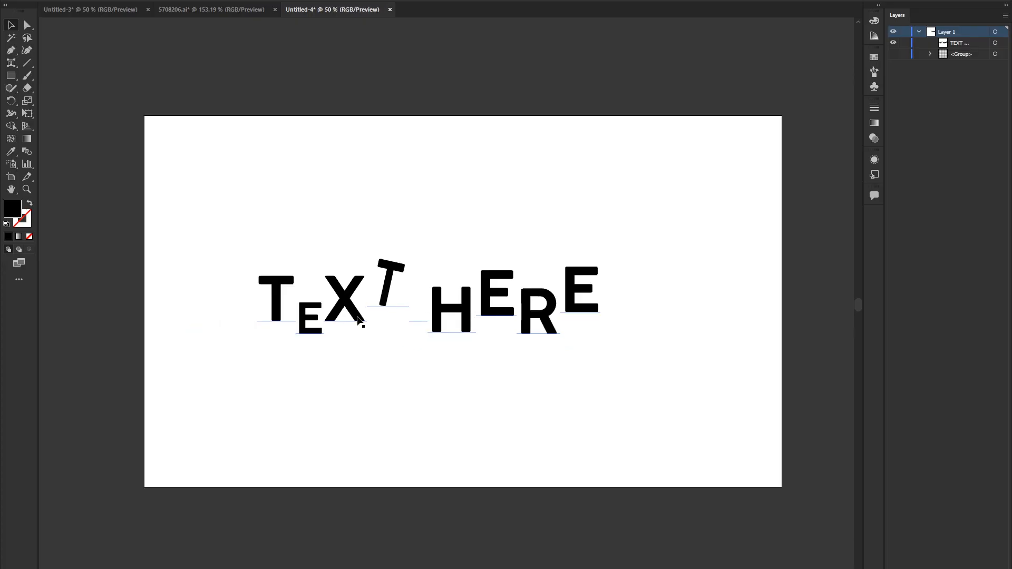
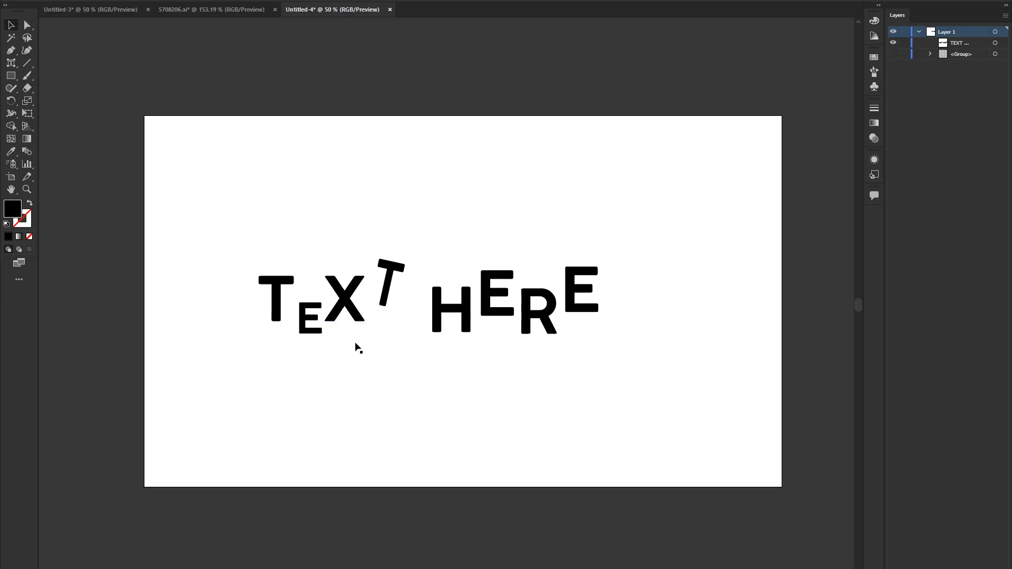
Draw a horizontal line across the middle of the empty artboard with the Line Segment tool
click(11, 64)
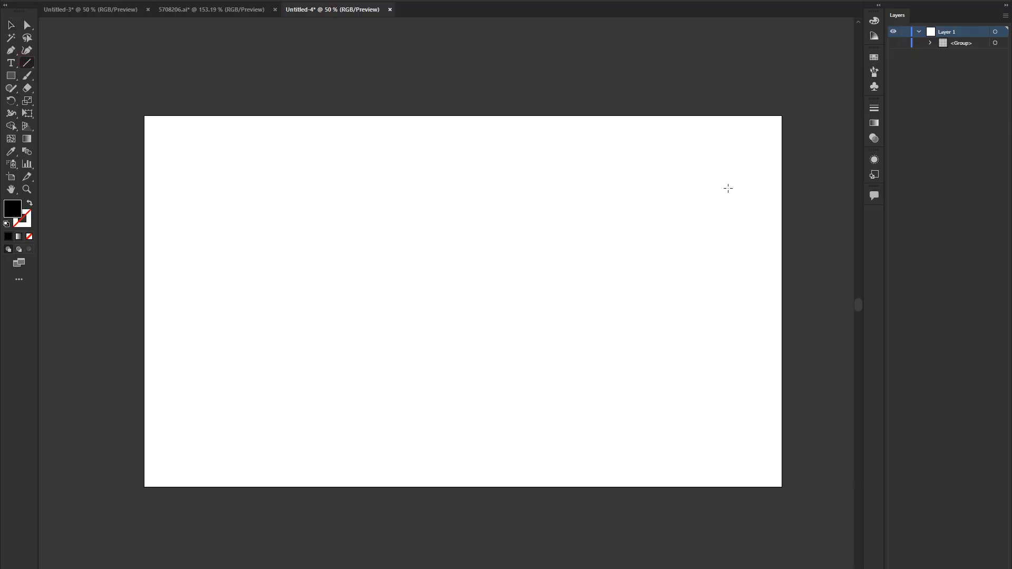
click(25, 63)
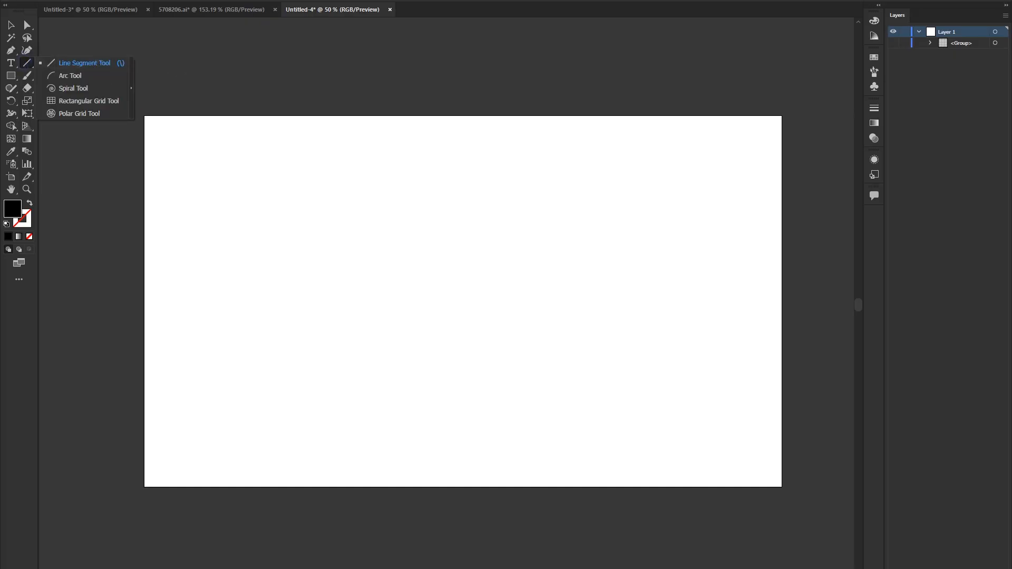
click(491, 6)
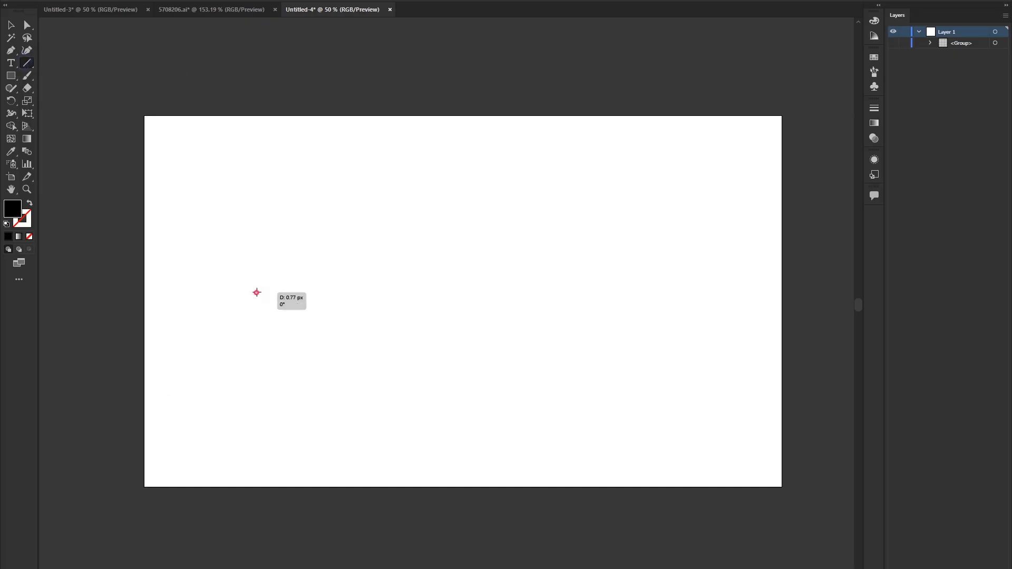
drag(256, 292, 645, 292)
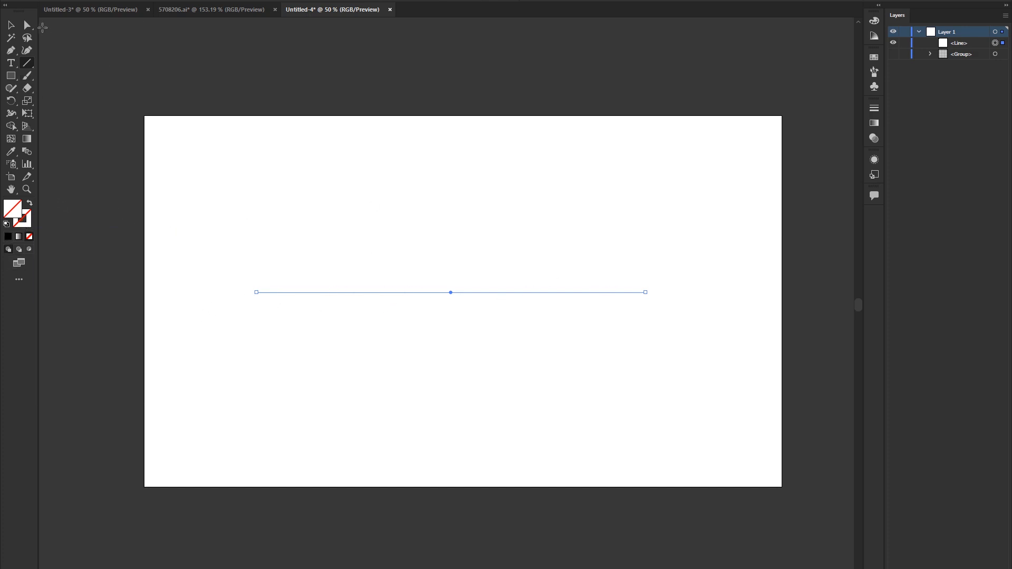
Give the horizontal line a black stroke and increase its stroke weight
click(59, 0)
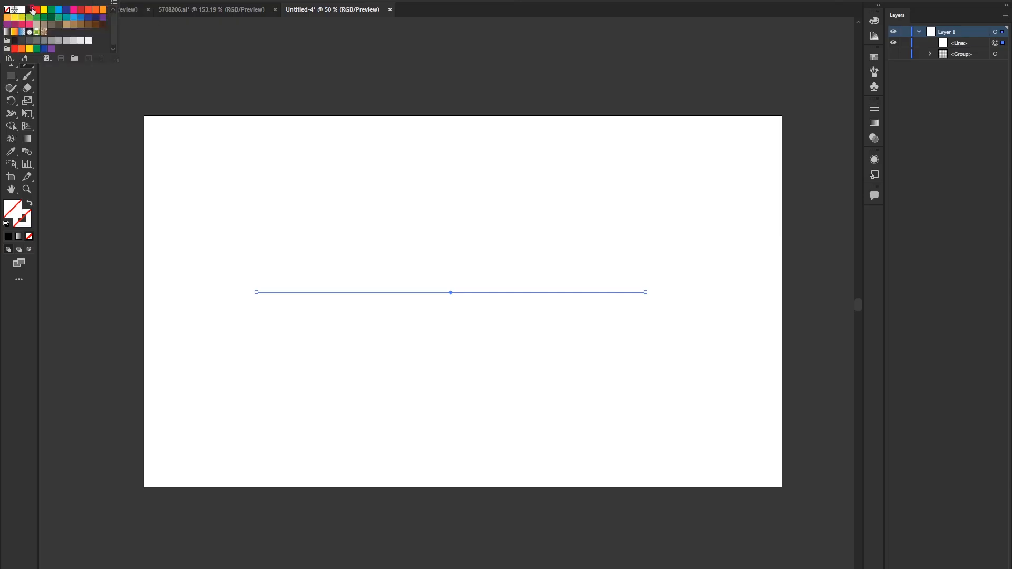
click(32, 10)
click(11, 25)
click(357, 194)
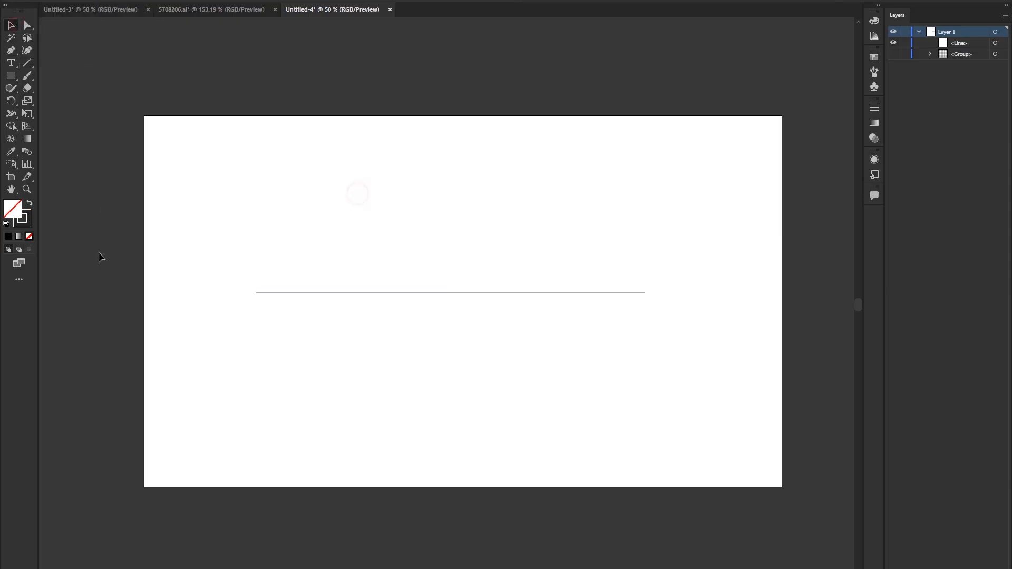
drag(451, 218, 527, 342)
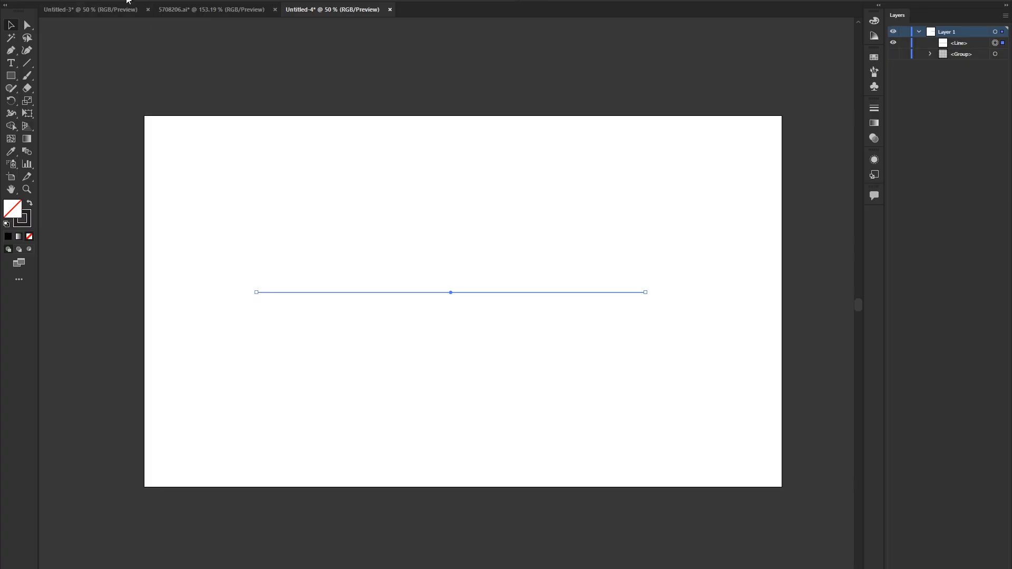
click(356, 195)
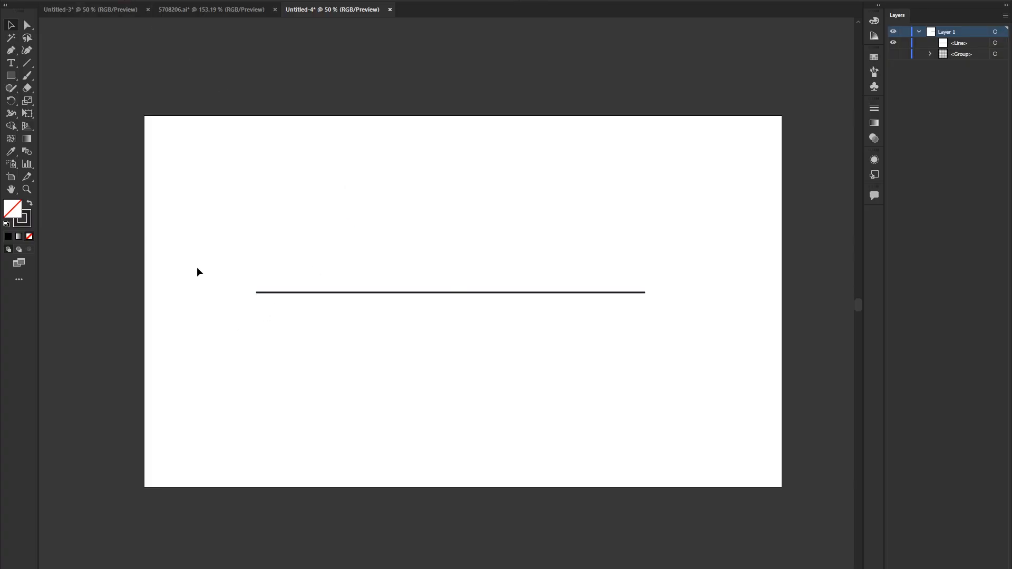
drag(197, 266, 416, 375)
key(a)
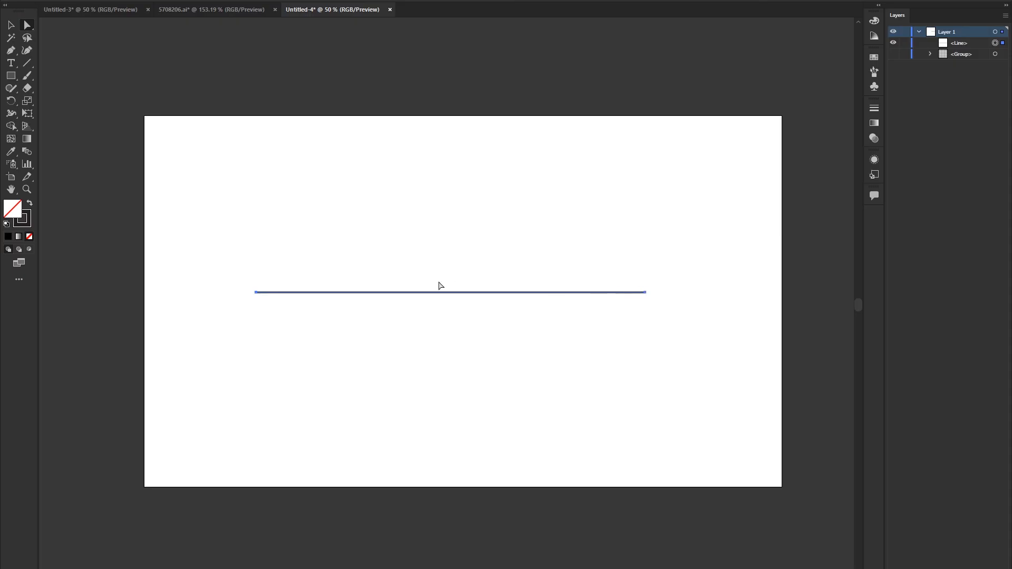
click(11, 25)
click(333, 174)
drag(212, 240, 840, 423)
click(412, 332)
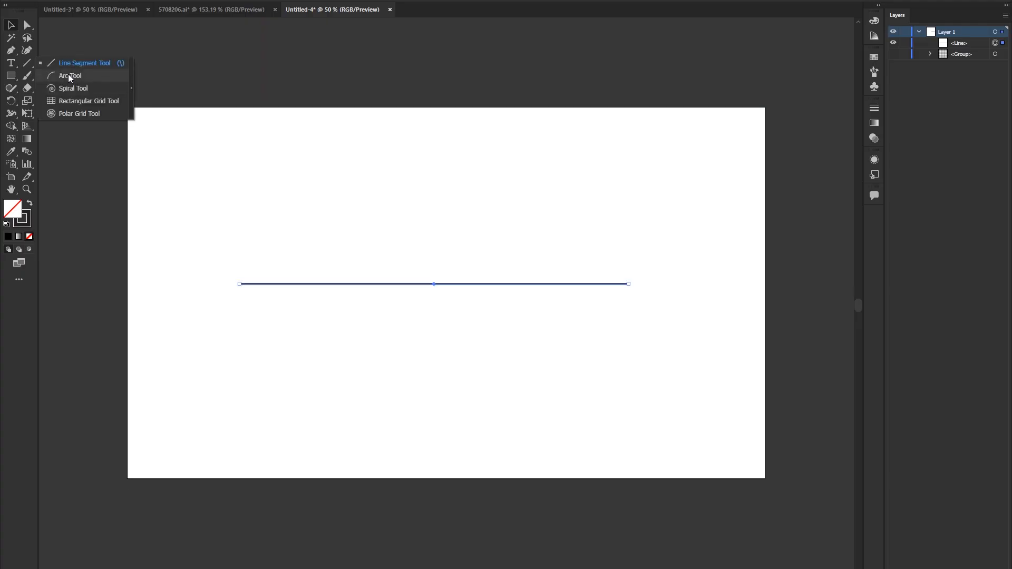
Draw a quarter-circle arc downward from above the line's starting end with the Arc tool
click(54, 77)
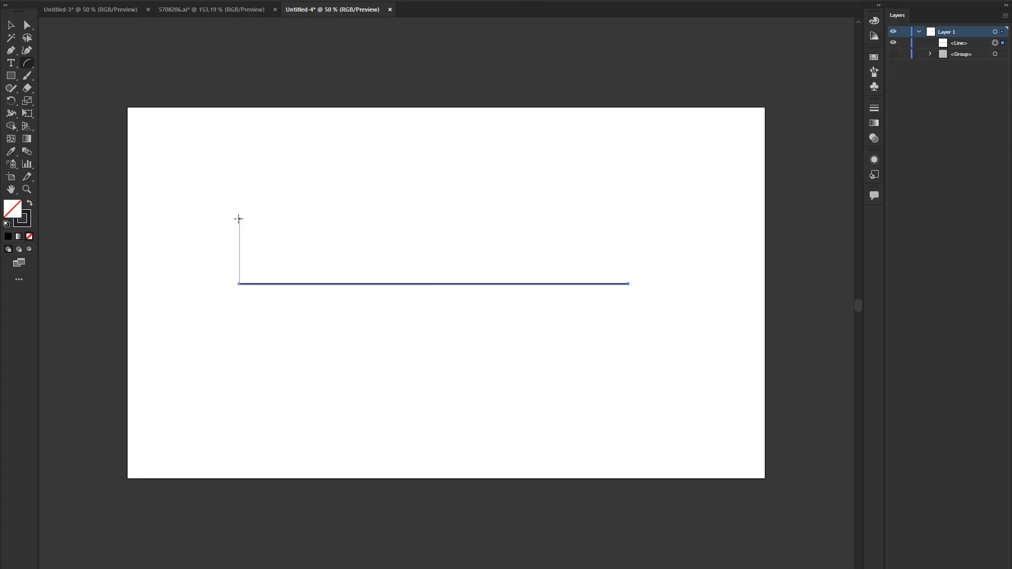
drag(239, 223, 407, 270)
Rotate the arc counter-clockwise until its ends are level, and place it hanging beneath the horizontal line
click(12, 25)
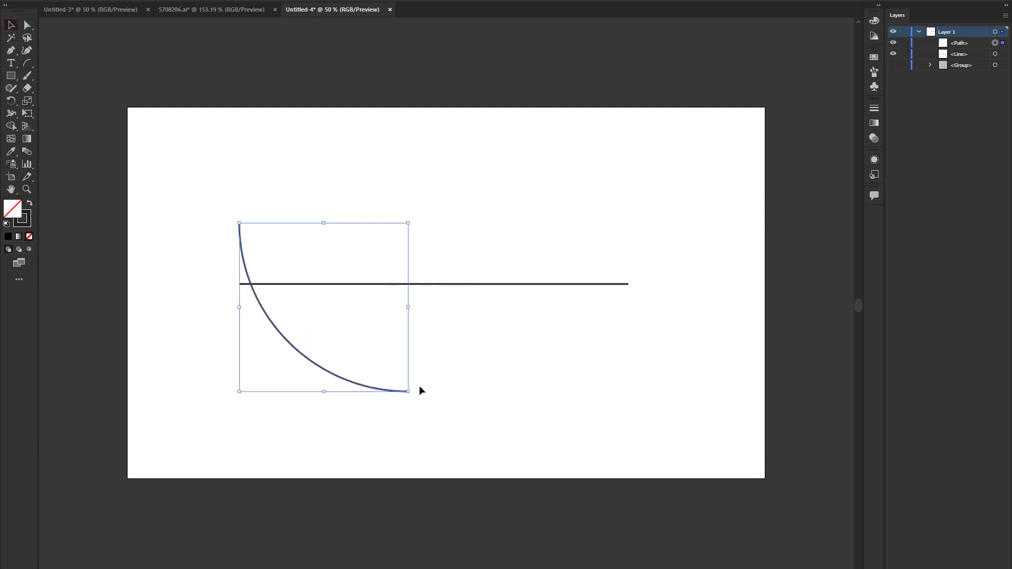
mouse_move(420, 388)
mouse_down()
mouse_move(427, 343)
mouse_move(486, 315)
mouse_move(489, 326)
mouse_up()
click(456, 379)
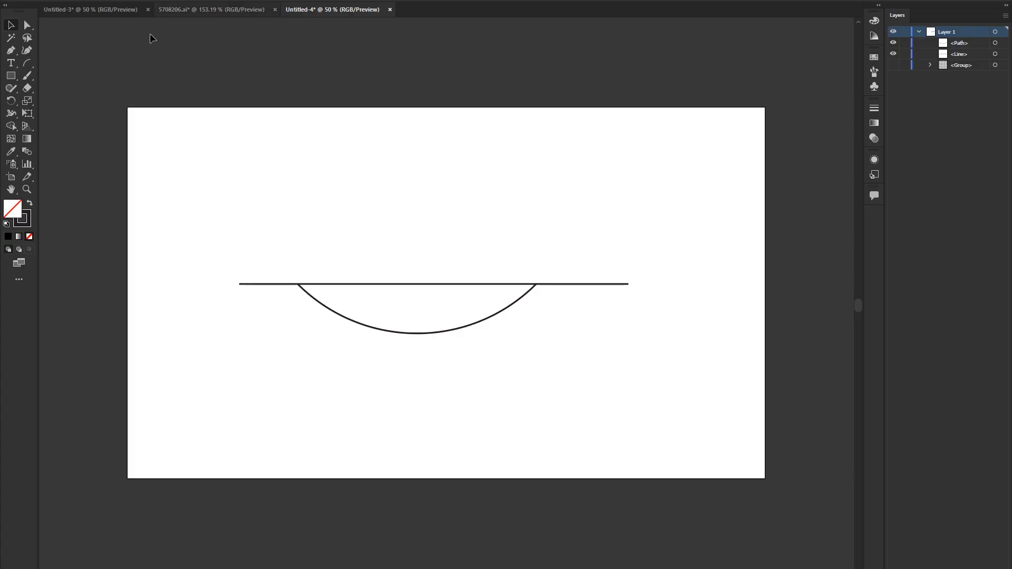
Draw a spiral in the empty area above the horizontal line with the Spiral tool and move it closer to the line
click(24, 64)
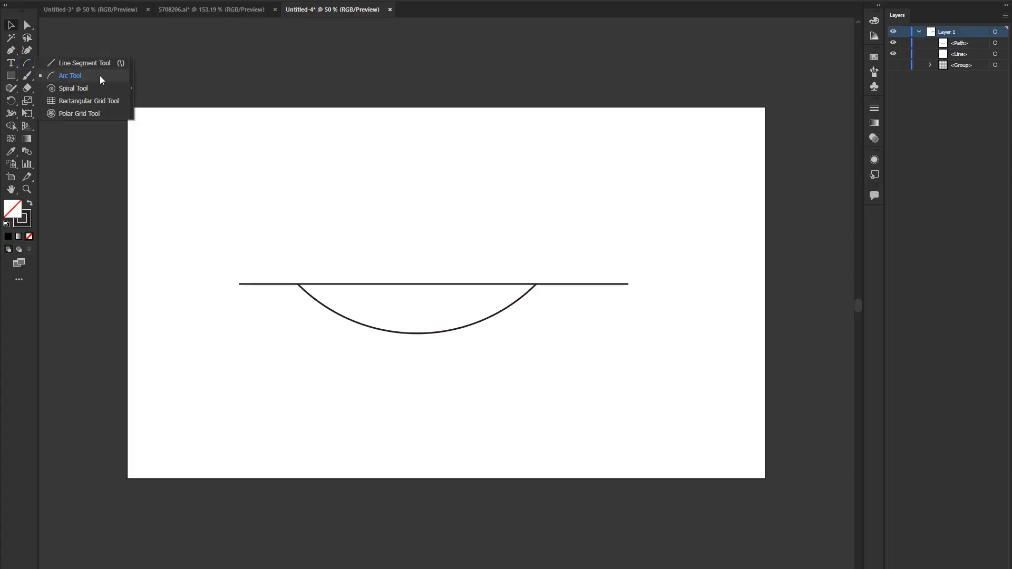
click(81, 92)
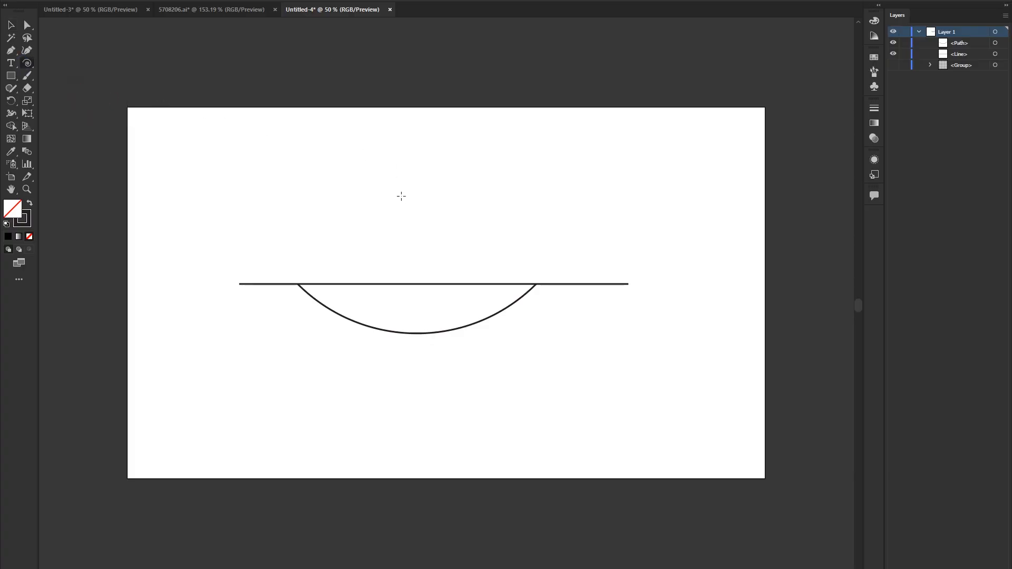
mouse_move(381, 180)
mouse_down()
mouse_move(434, 217)
mouse_move(422, 244)
mouse_move(410, 226)
mouse_move(434, 165)
mouse_up()
click(11, 24)
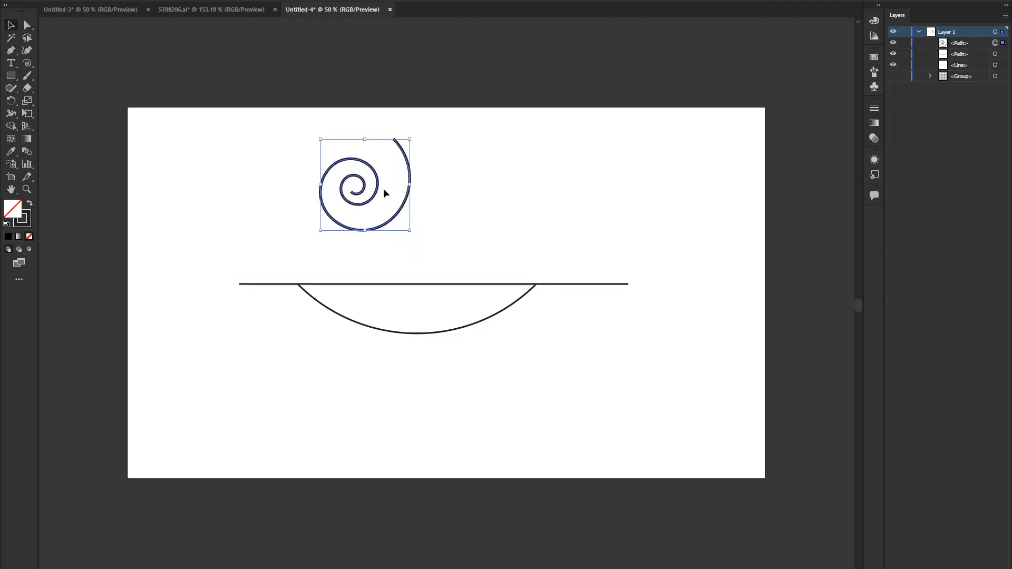
drag(379, 184, 440, 227)
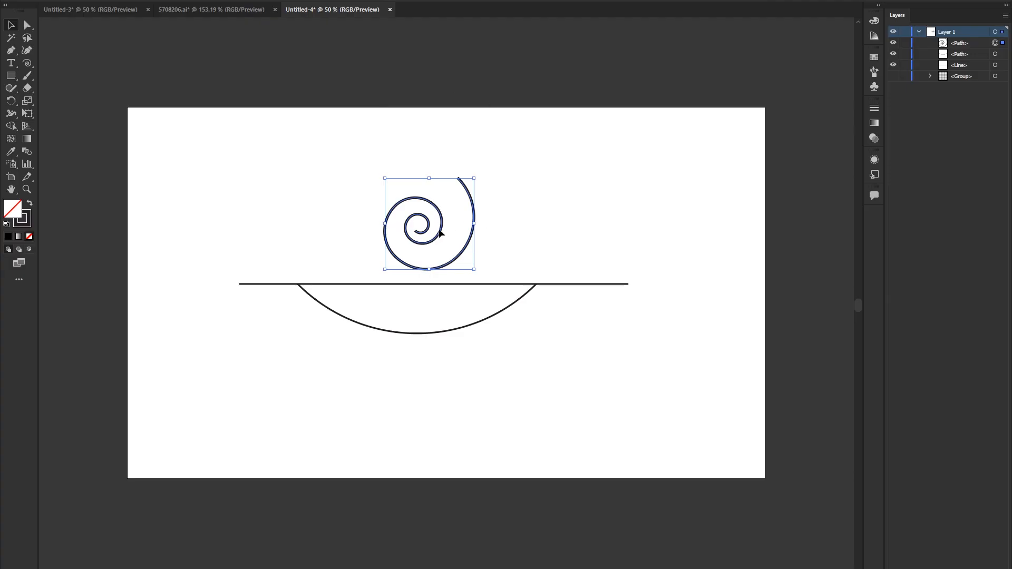
Show the spiral's anchor points with the Direct Selection tool, and move the spiral horizontally toward the line's starting end
scroll(435, 232, up, 4)
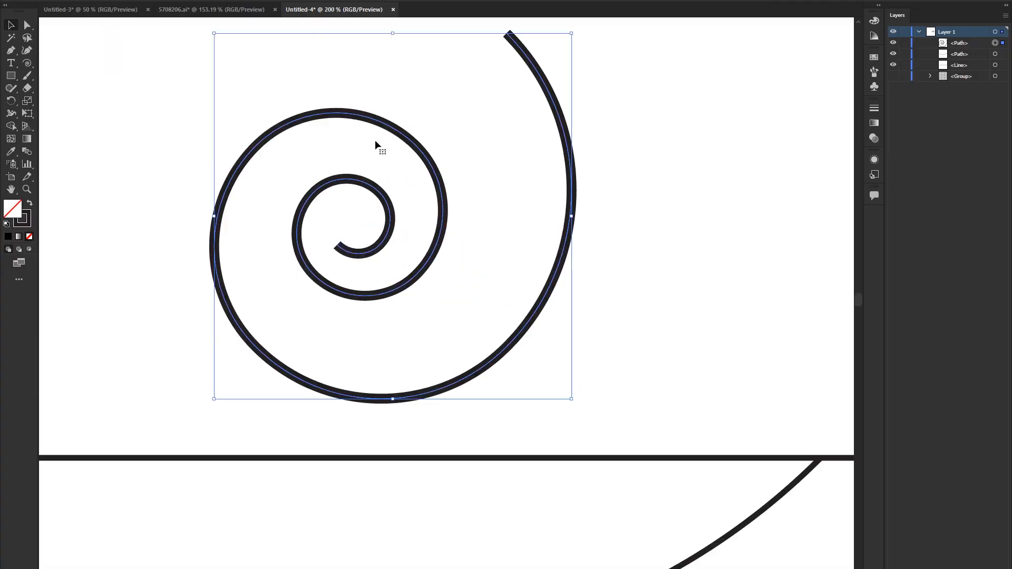
scroll(256, 216, down, 3)
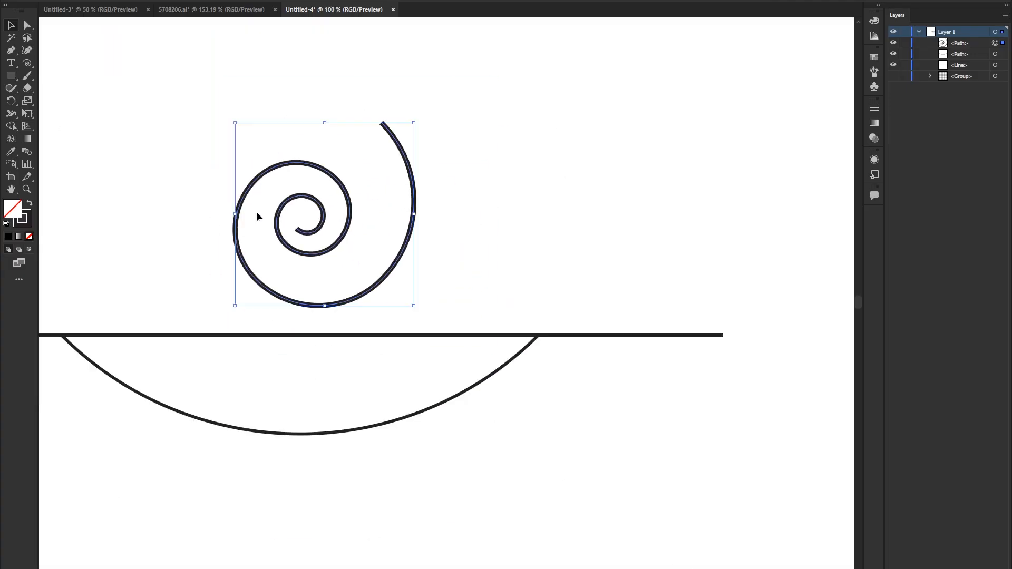
click(27, 24)
scroll(280, 237, up, 3)
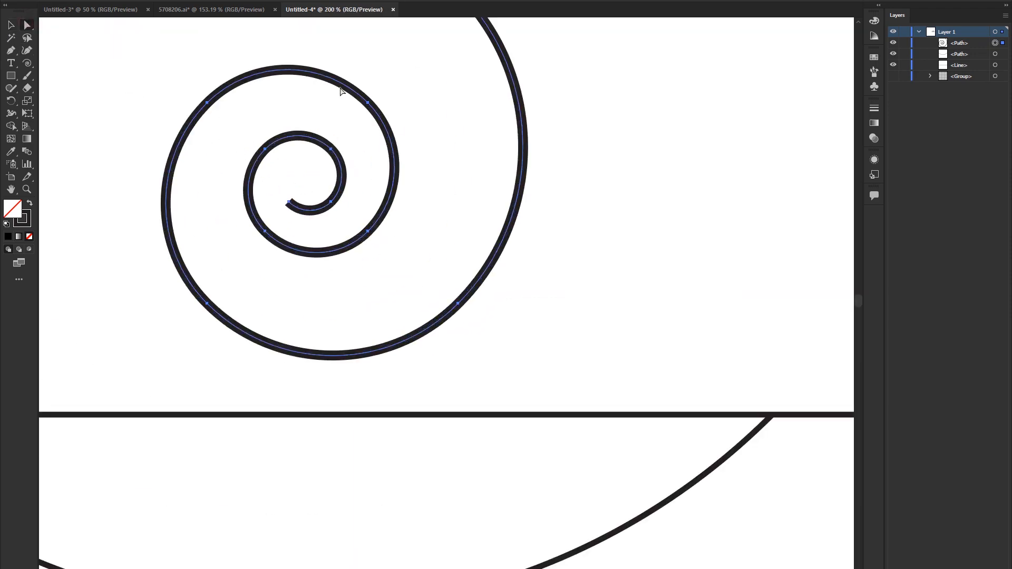
scroll(399, 316, down, 3)
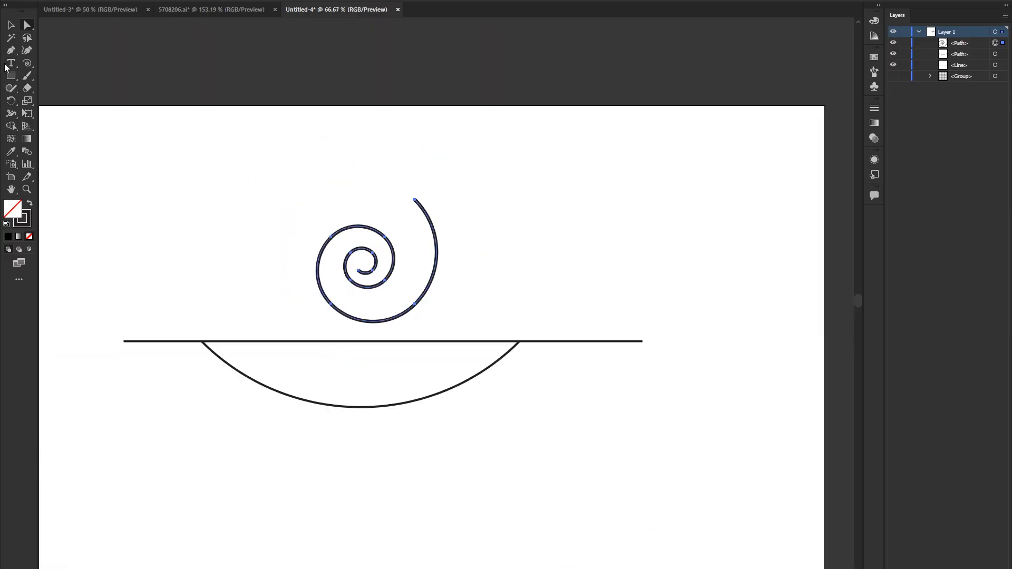
click(11, 26)
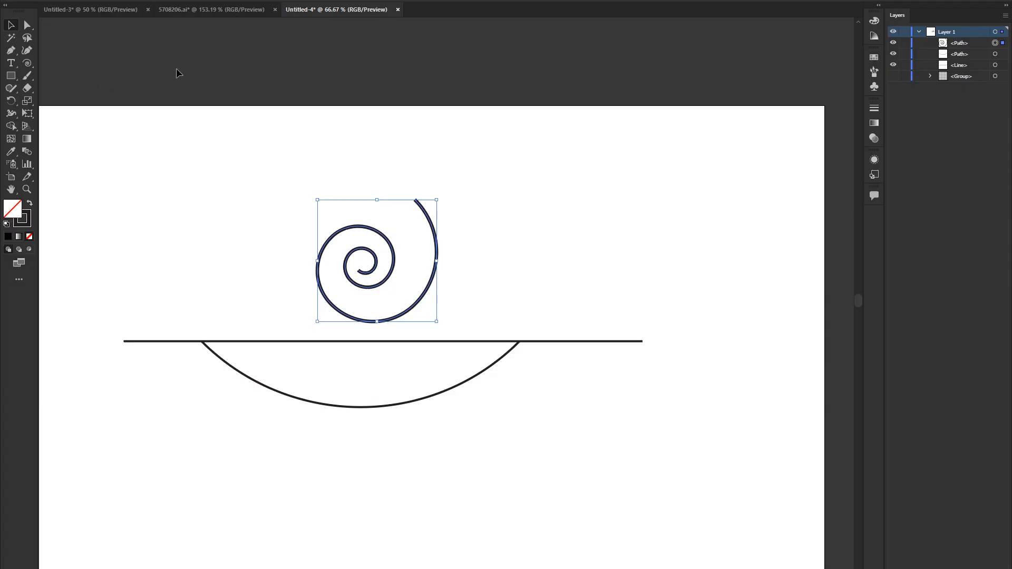
drag(373, 260, 239, 260)
Draw a rectangular grid about 352 px square beside the spiral, above the horizontal line, with the Rectangular Grid tool
click(22, 62)
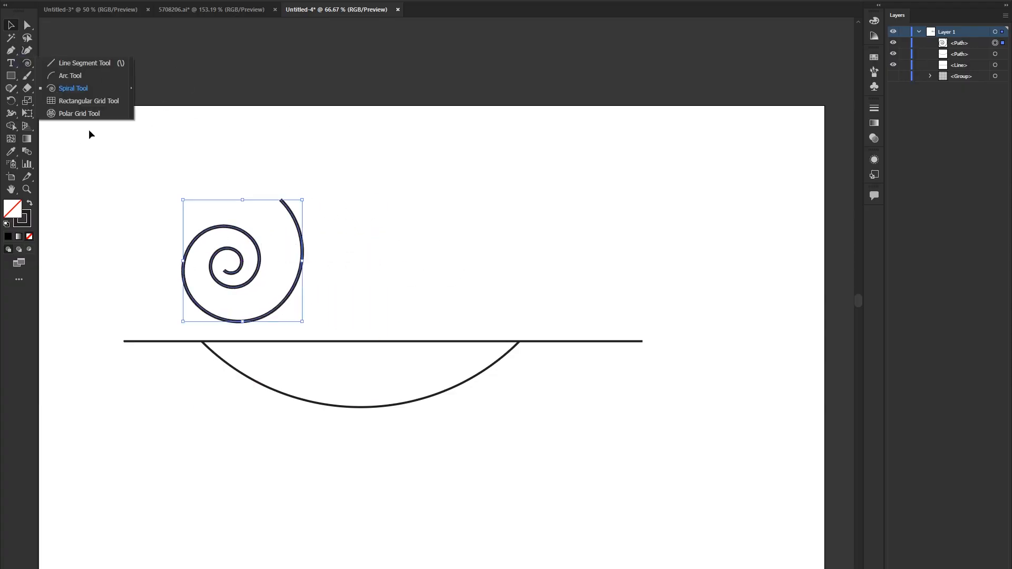
click(71, 101)
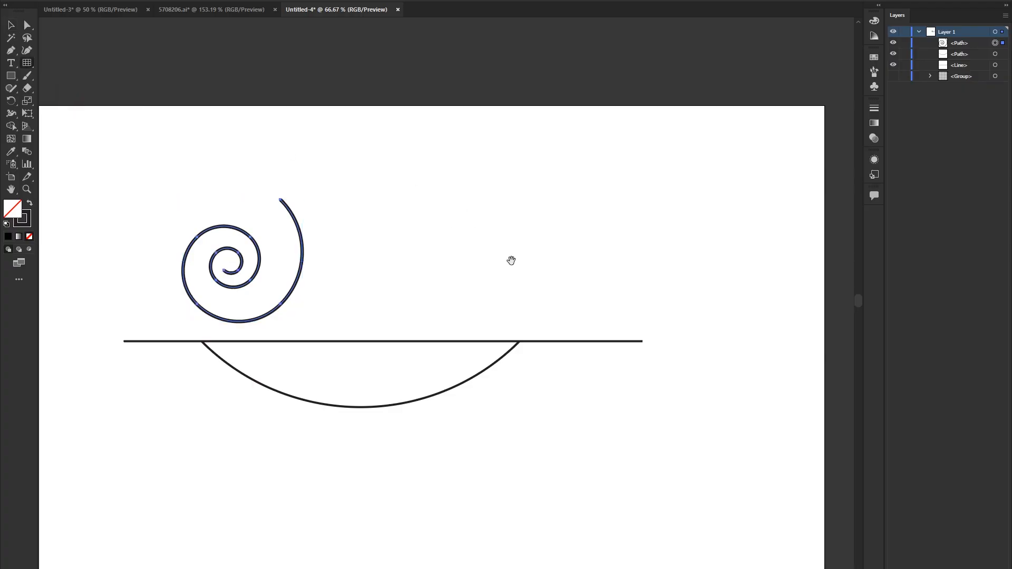
drag(510, 260, 440, 257)
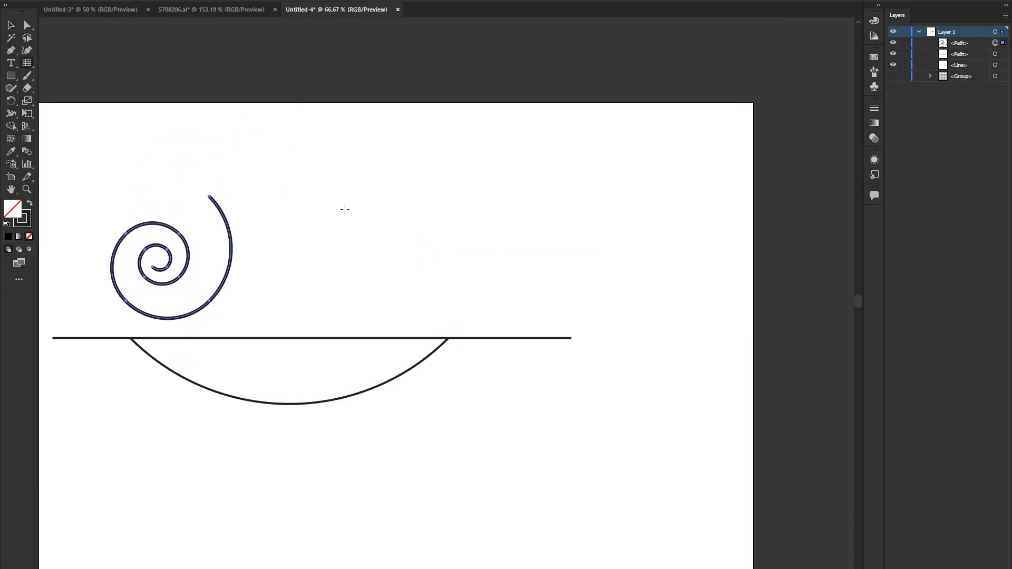
drag(315, 142, 479, 306)
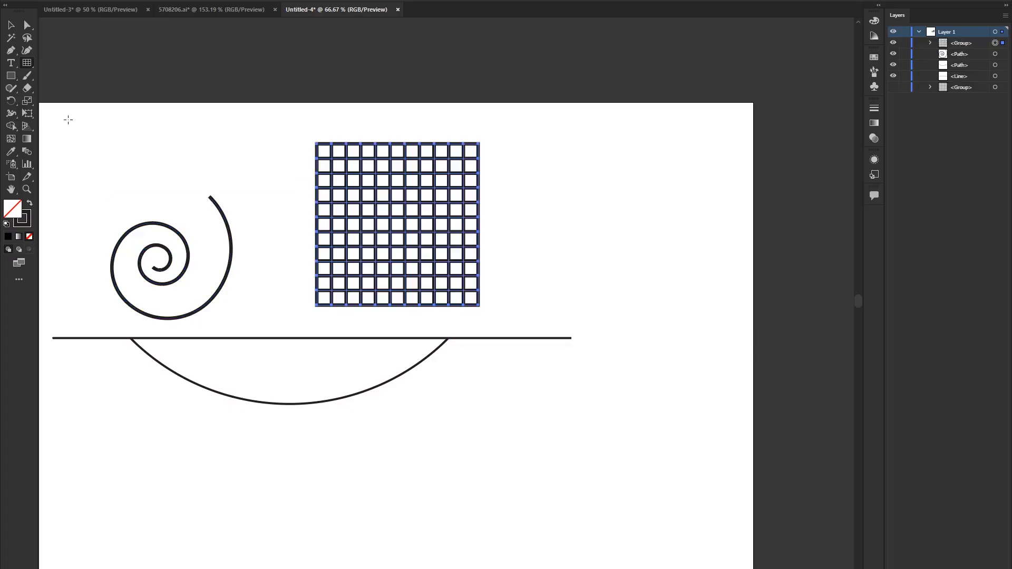
Reduce the stroke weight of the rectangular grid to thin lines
click(15, 27)
alt+scroll(422, 237, up, 1)
scroll(439, 213, up, 1)
scroll(439, 212, up, 1)
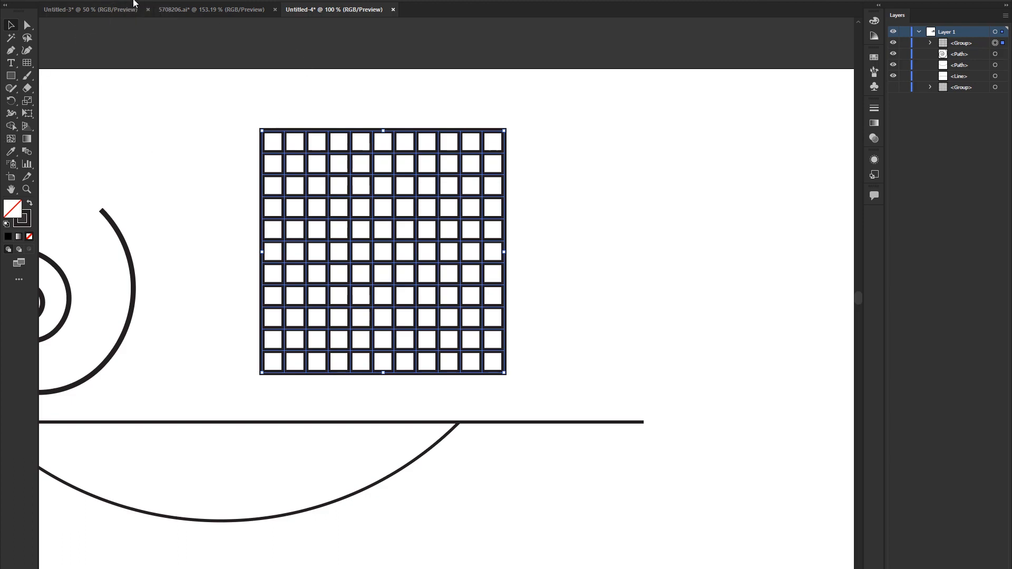
click(125, 1)
click(124, 1)
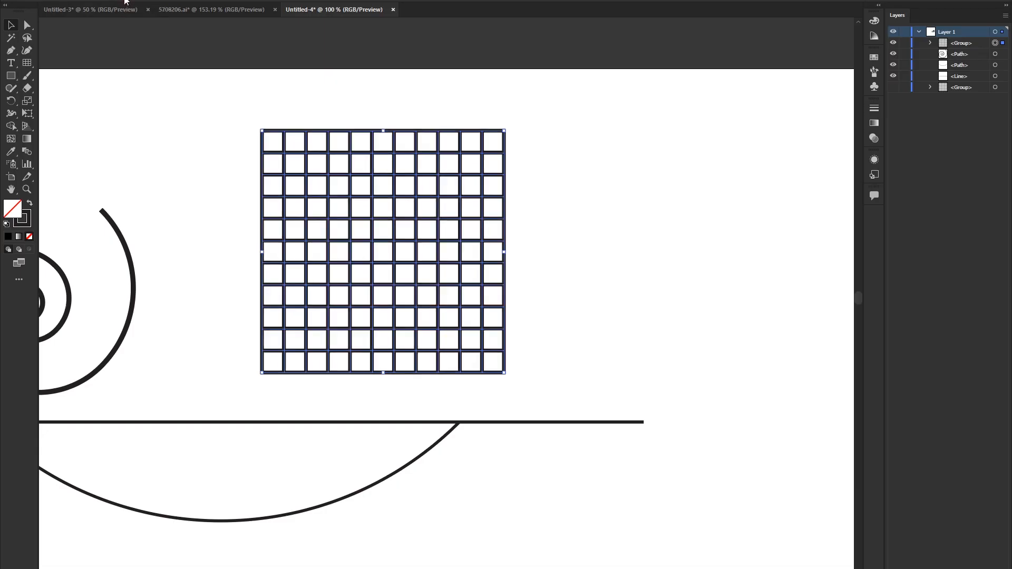
click(125, 1)
click(124, 1)
click(125, 1)
click(125, 0)
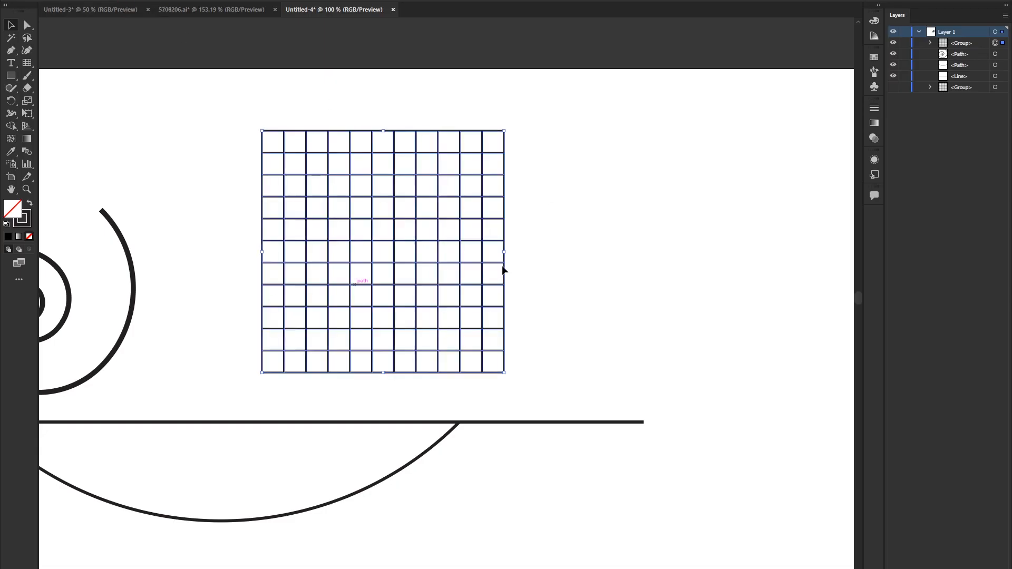
Stretch the grid horizontally to about twice its width, reduce its height slightly, and deselect it
drag(504, 252, 805, 253)
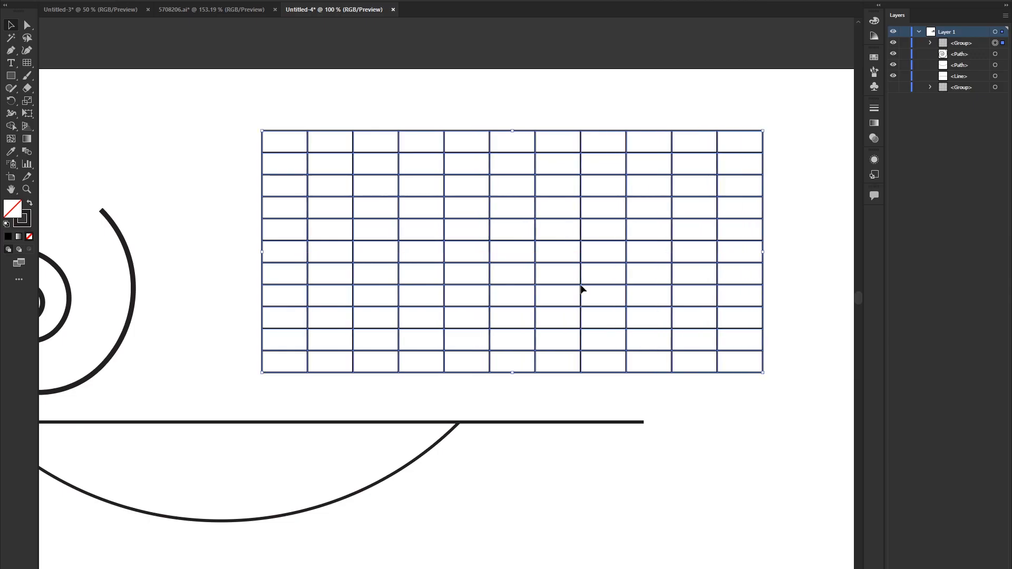
drag(510, 371, 496, 329)
click(795, 122)
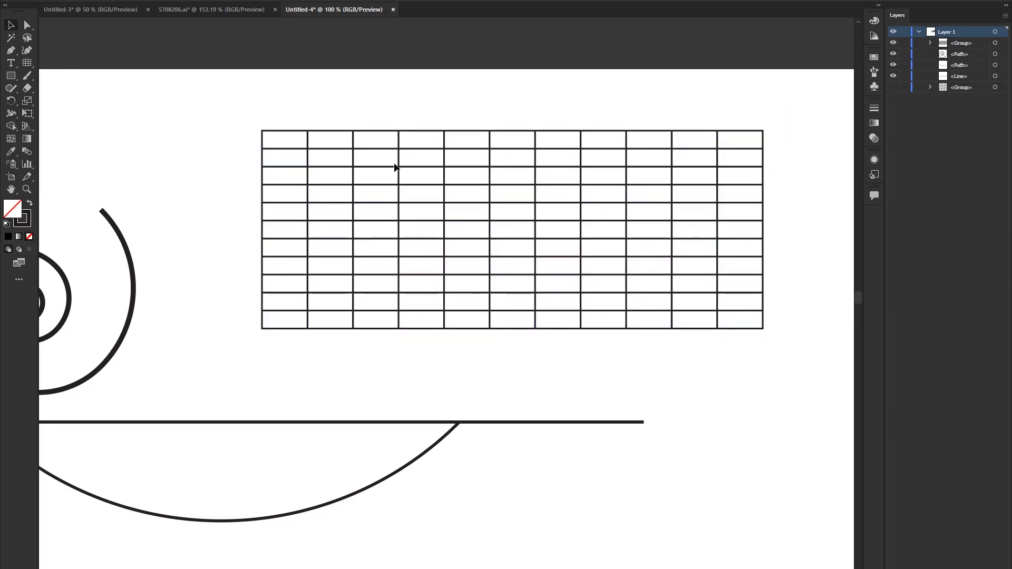
scroll(451, 235, down, 2)
scroll(553, 284, up, 2)
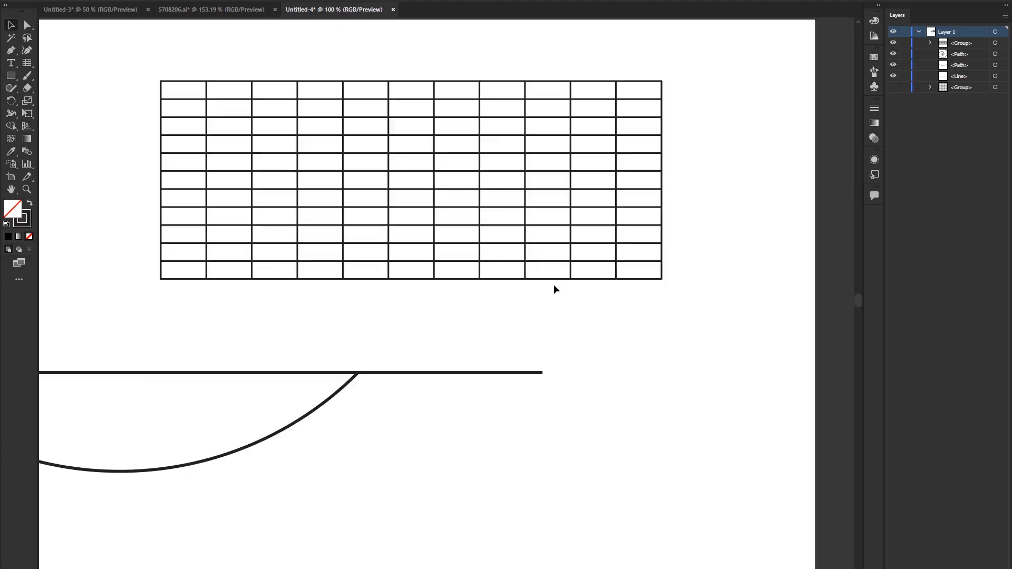
Examine the size and divider settings in the Rectangular Grid Tool Options, and close them without creating another grid
click(24, 63)
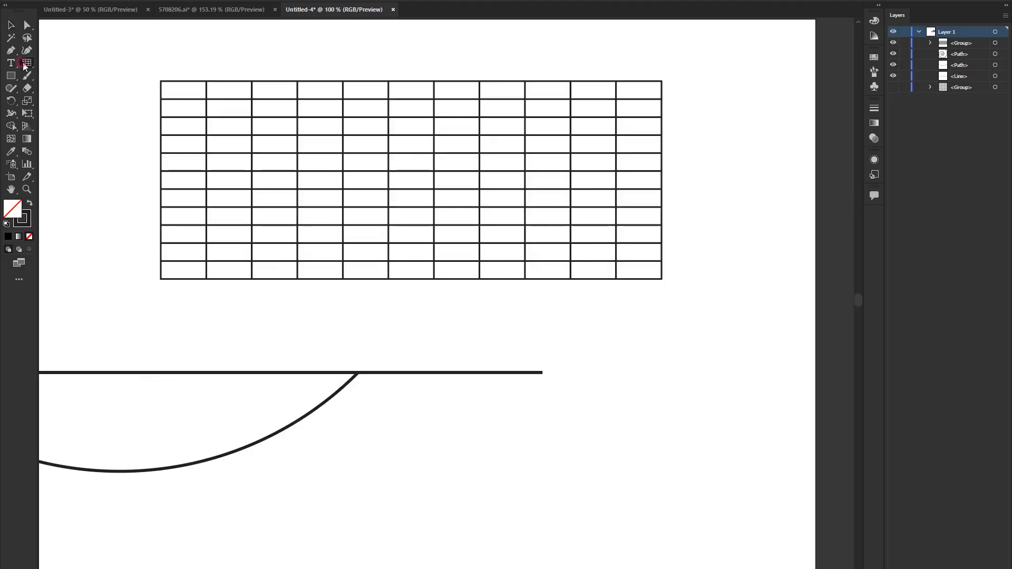
click(308, 311)
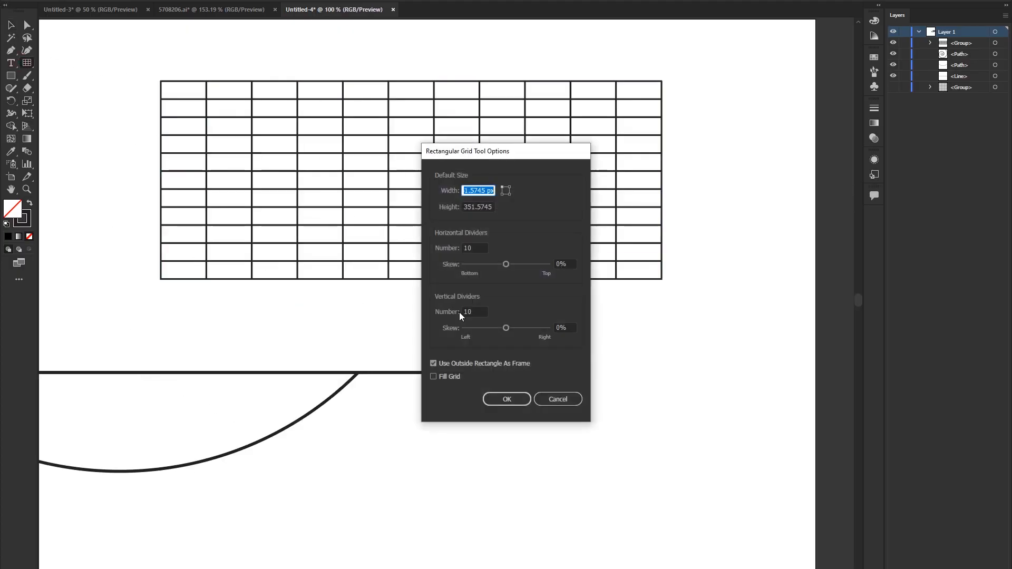
drag(497, 153, 427, 150)
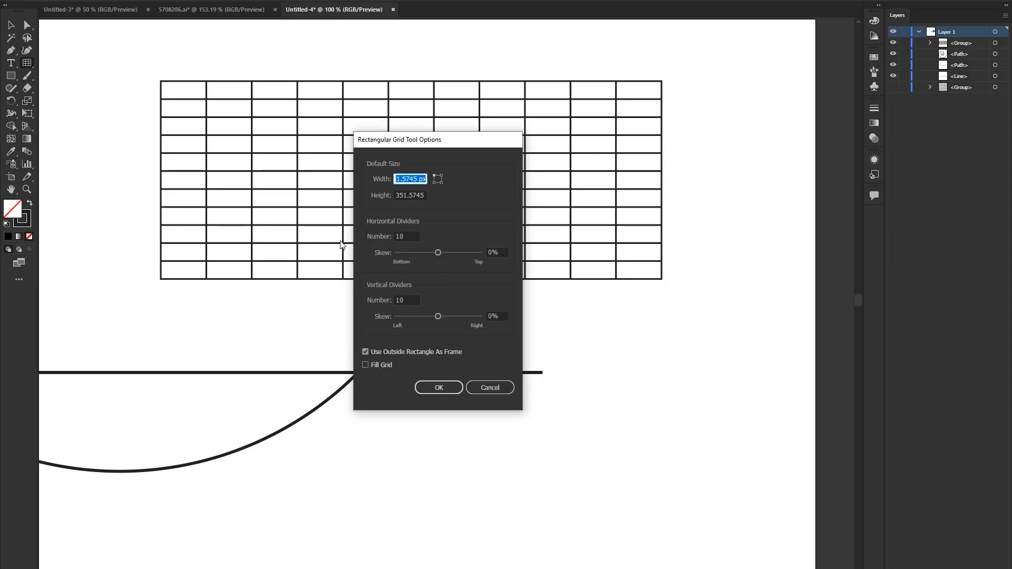
click(411, 237)
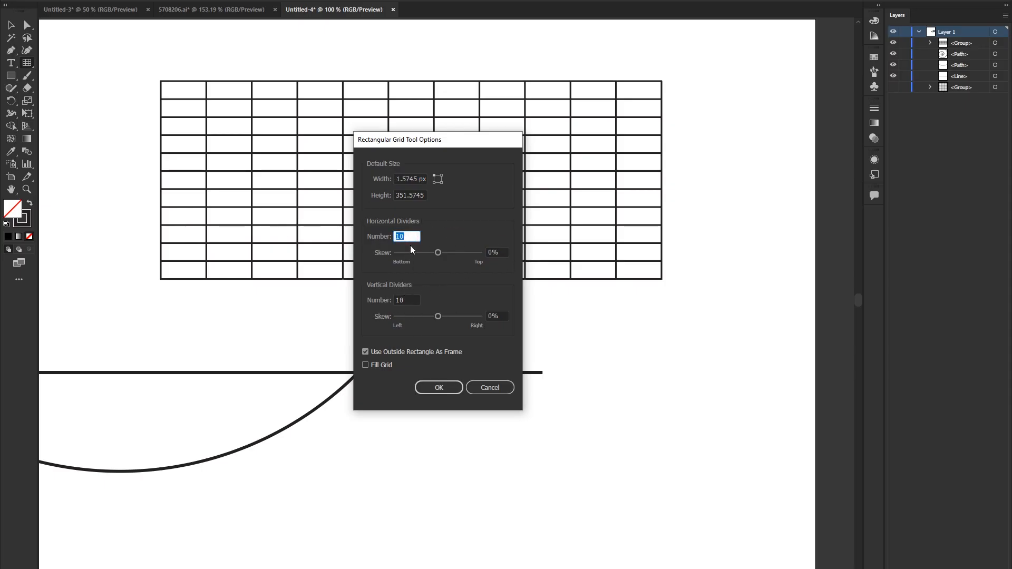
click(485, 386)
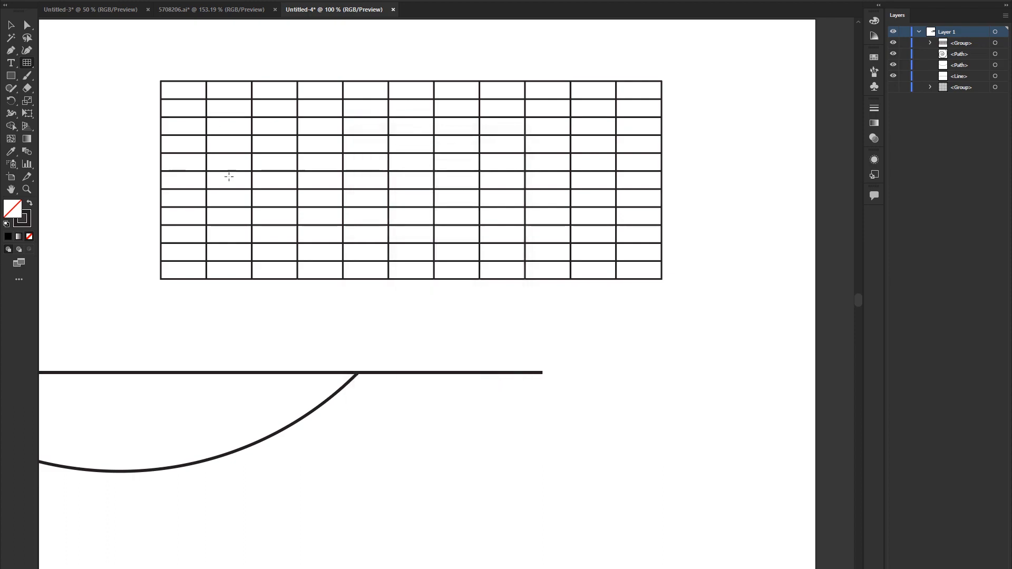
click(14, 25)
scroll(384, 264, down, 1)
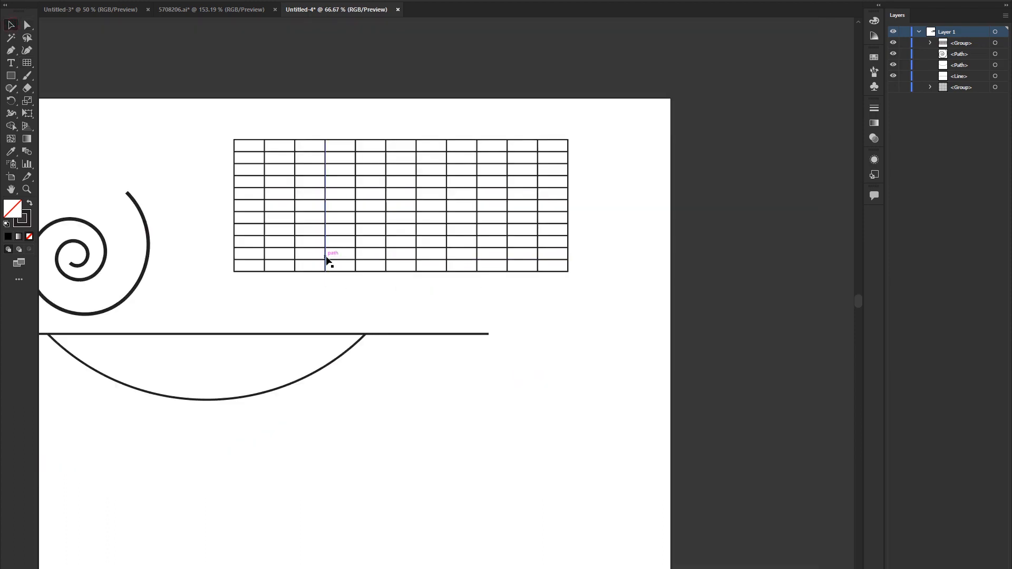
click(359, 211)
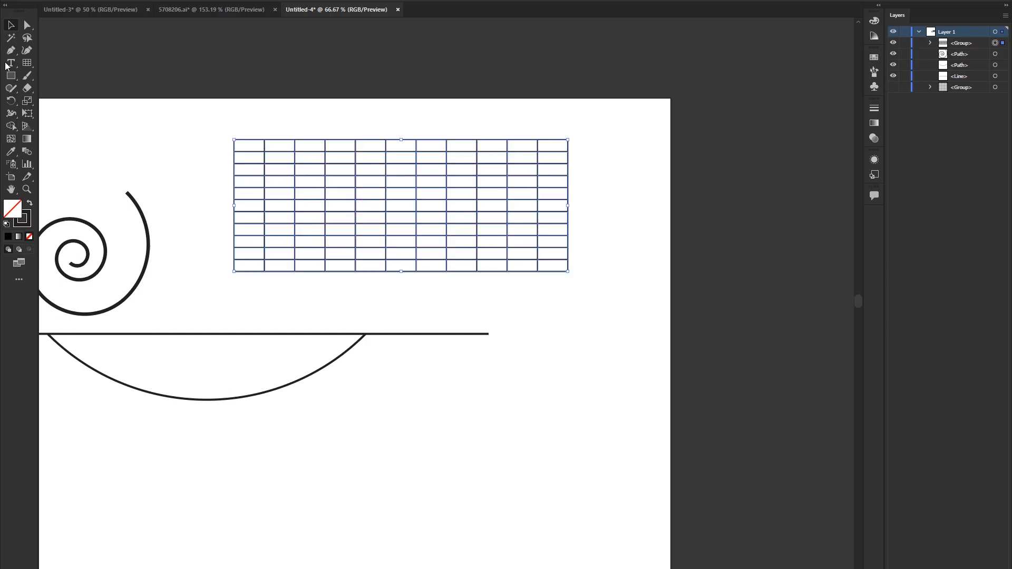
click(29, 63)
key(v)
click(144, 153)
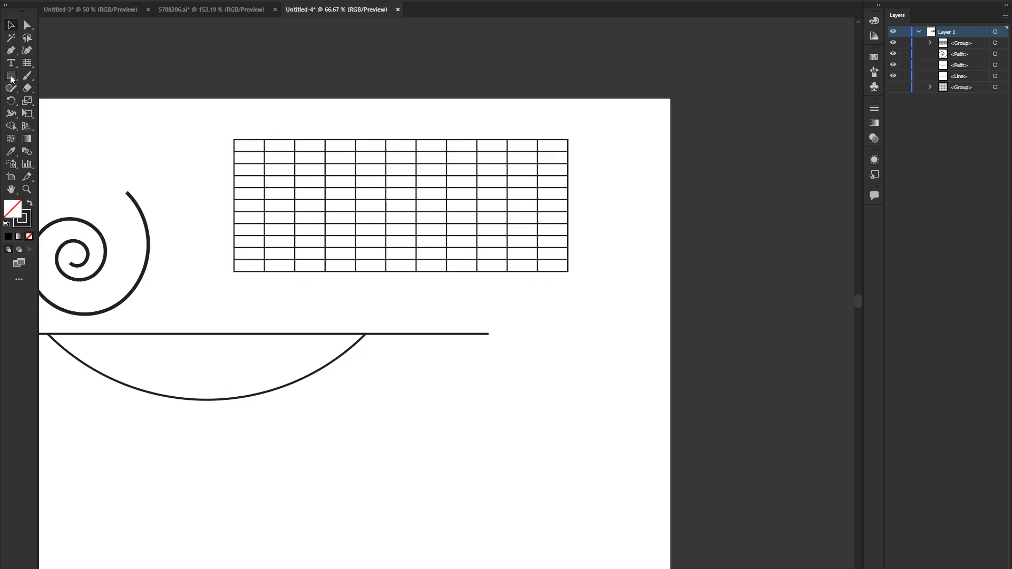
Draw a circular polar grid in the lower-right part of the artboard, below the rectangular grid
click(27, 63)
click(63, 113)
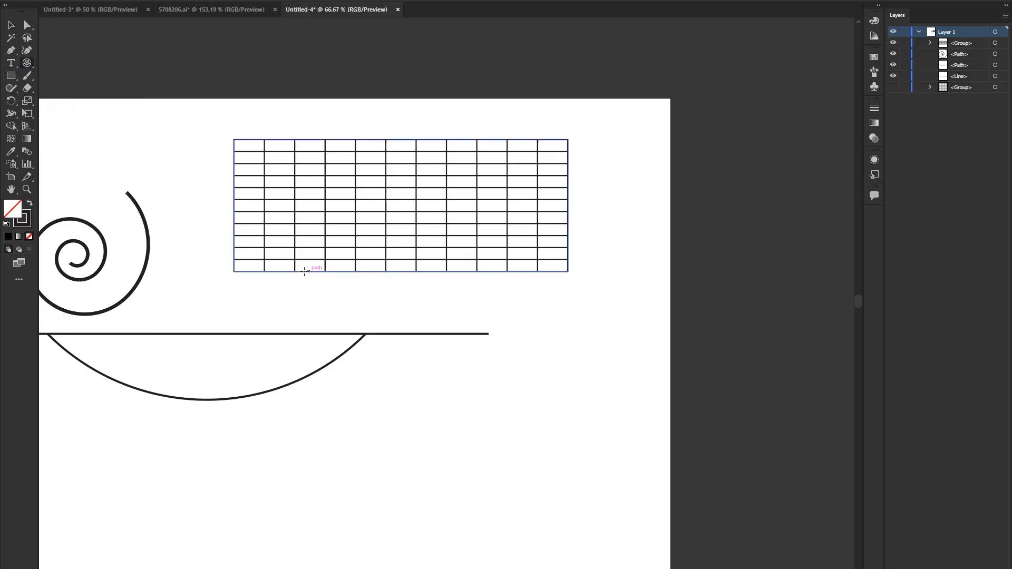
scroll(318, 366, down, 6)
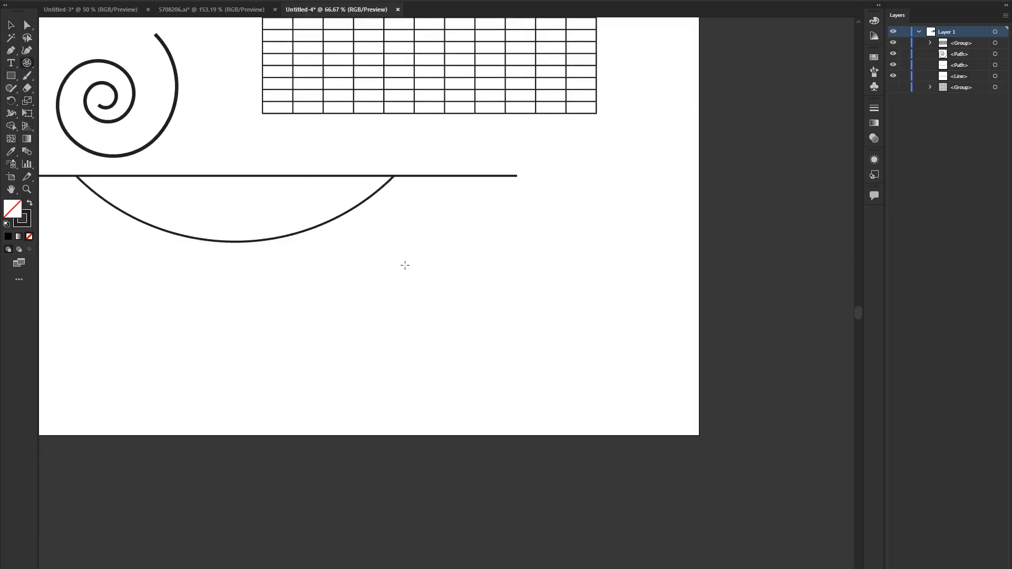
drag(394, 224, 574, 404)
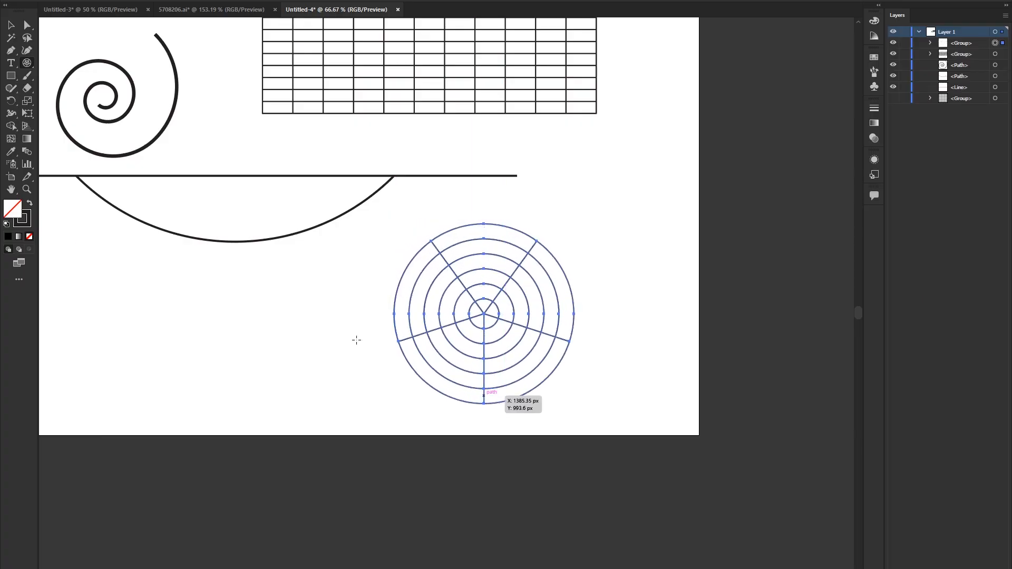
key(v)
Inspect the polar grid's concentric rings and radial dividers up close, and review the available line tools
scroll(636, 360, up, 2)
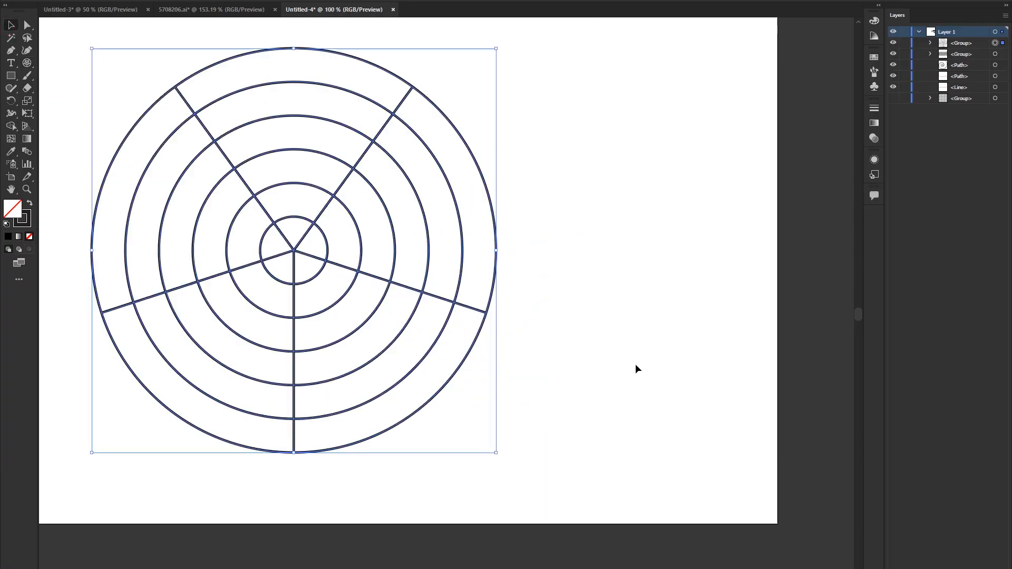
scroll(359, 269, down, 1)
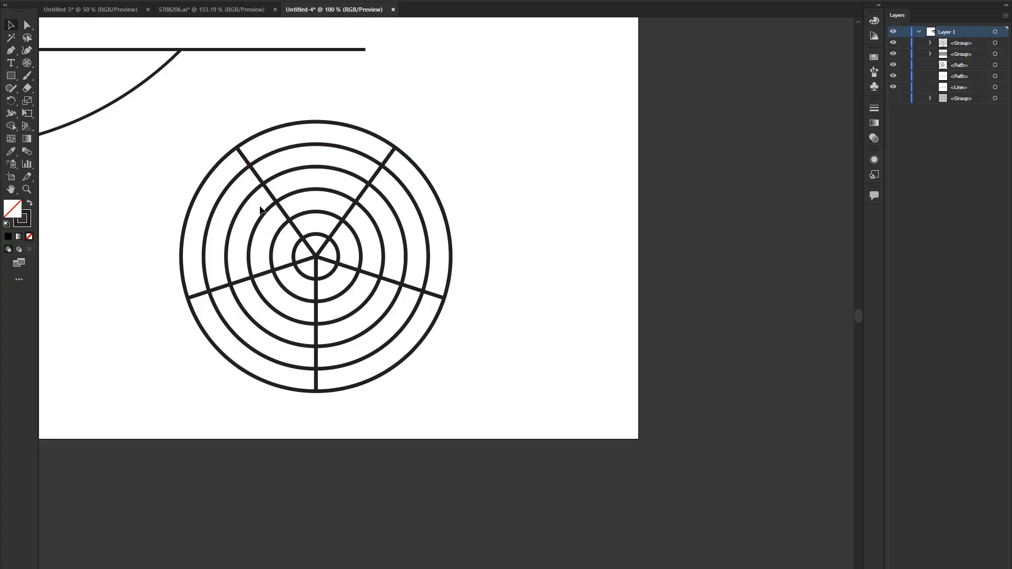
click(341, 220)
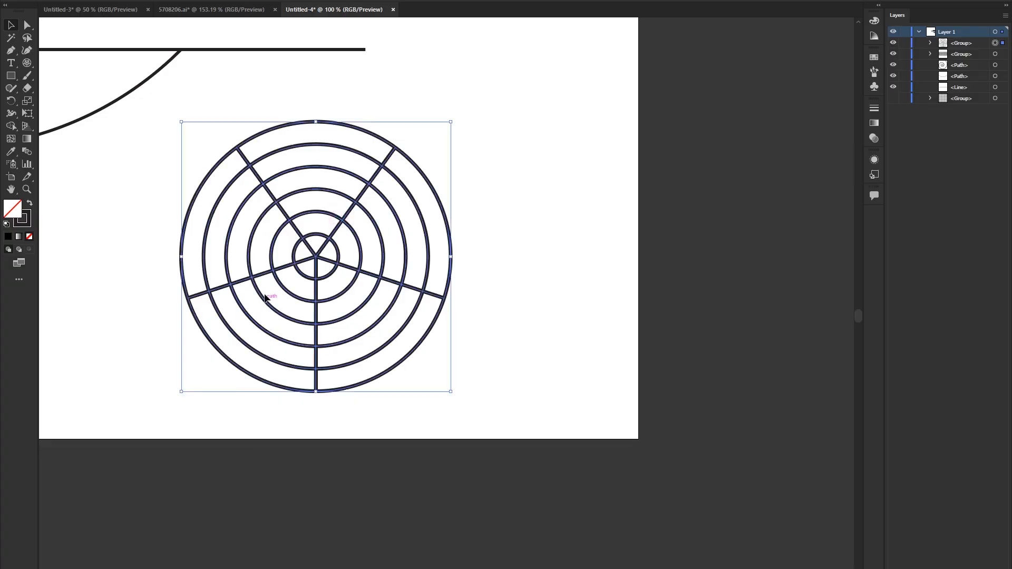
scroll(265, 287, down, 2)
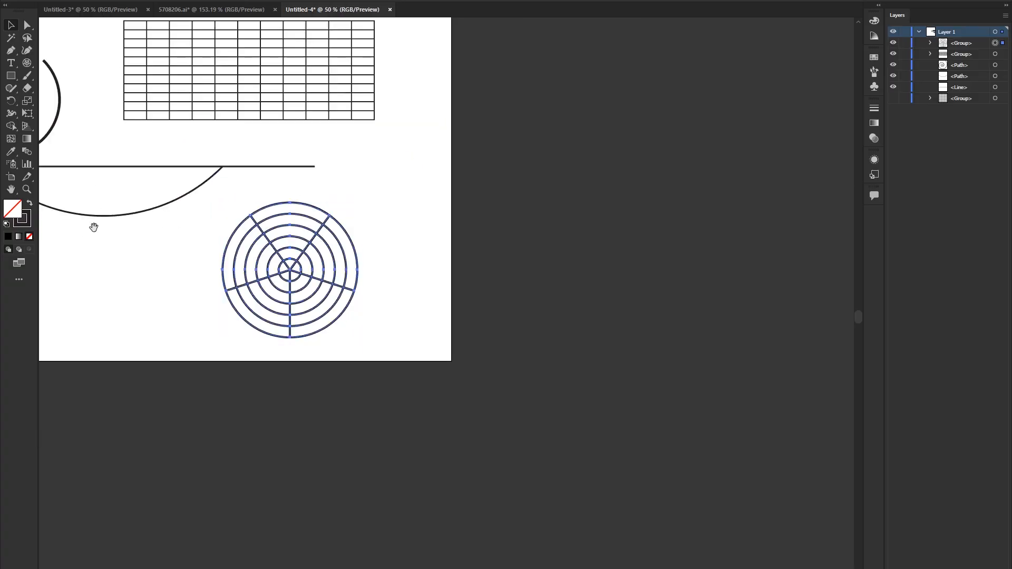
drag(93, 226, 154, 210)
right_click(27, 64)
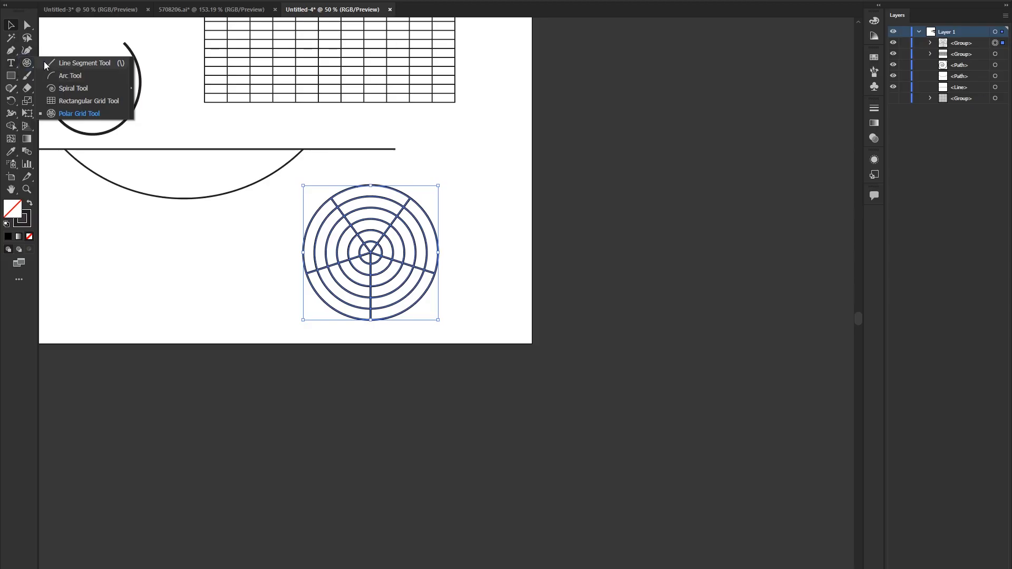
click(204, 289)
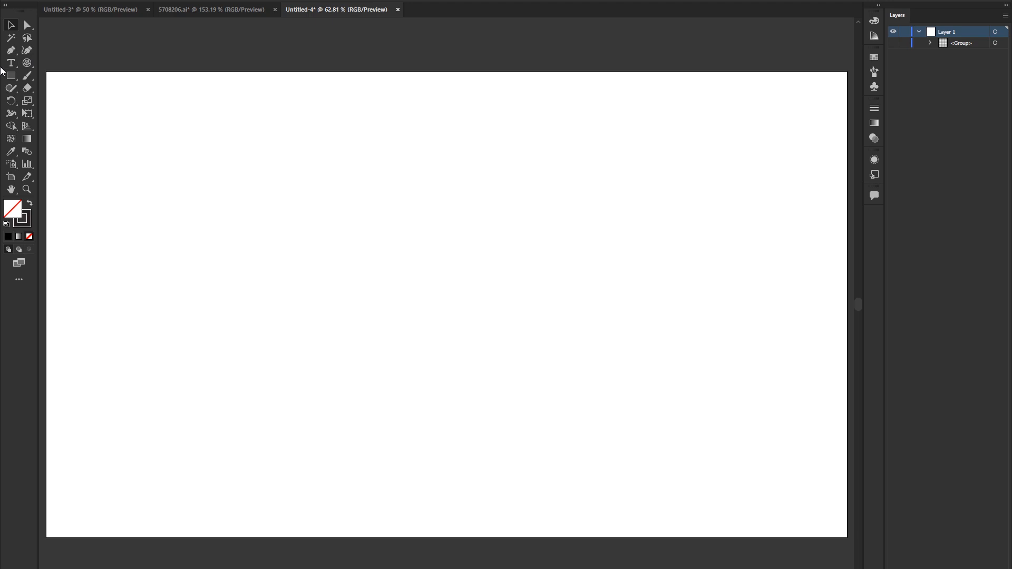
Draw a sharp-cornered square in the upper-left area of the empty artboard with the Rectangle tool
click(10, 75)
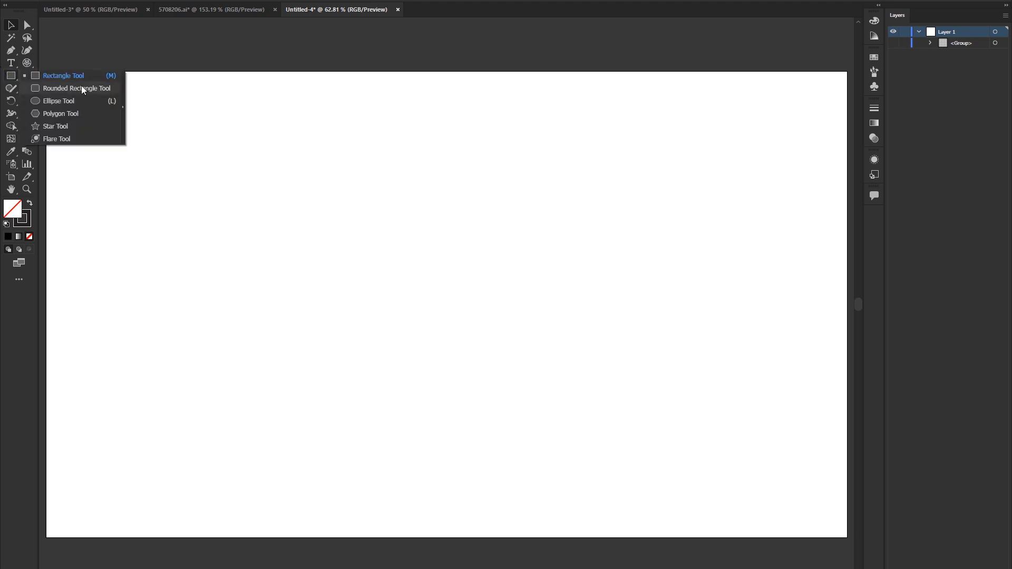
click(58, 78)
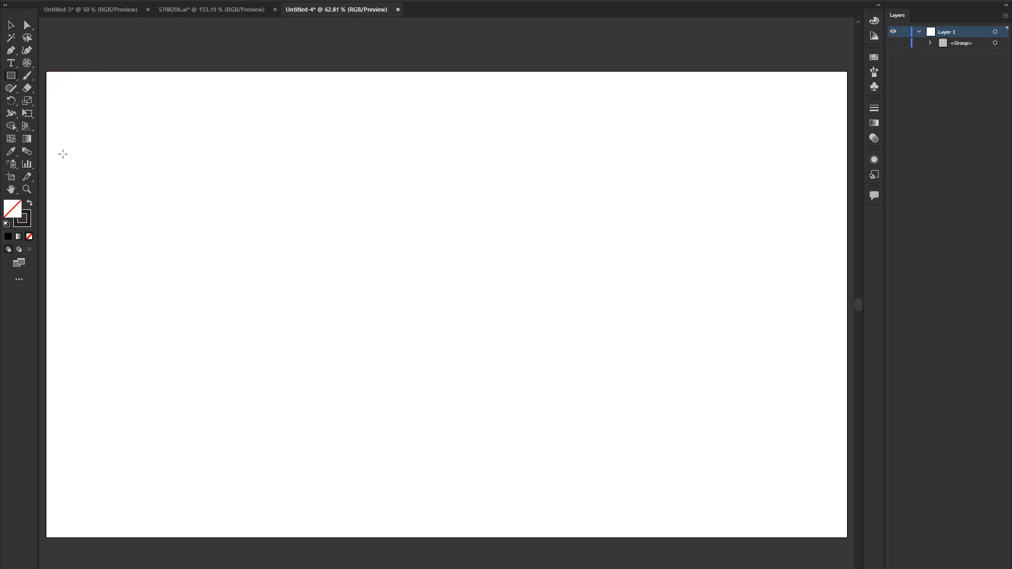
drag(119, 135, 253, 268)
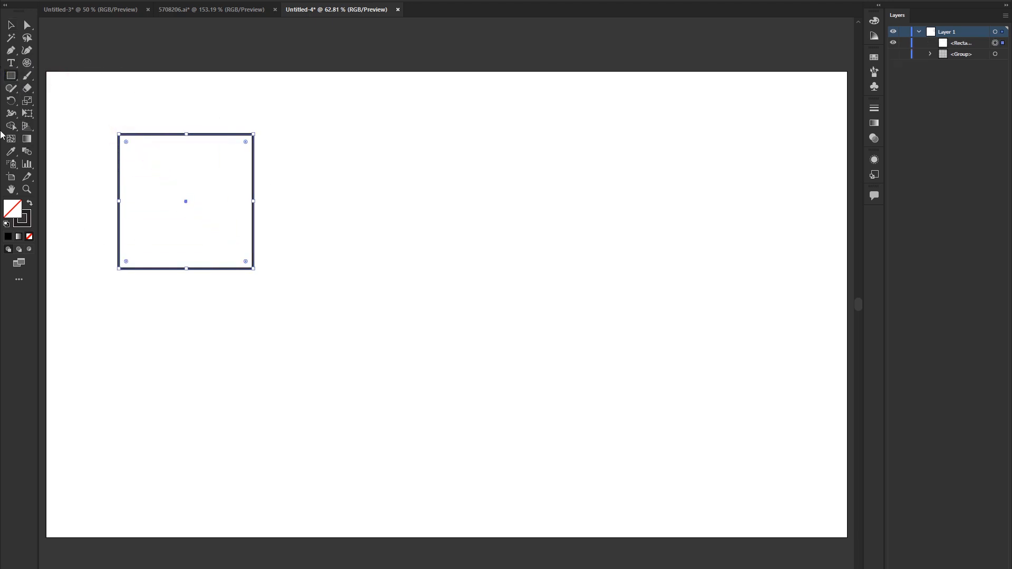
Draw a rounded square beside the first square, level with it and about the same size, and deselect it
click(10, 75)
click(56, 76)
drag(290, 135, 425, 249)
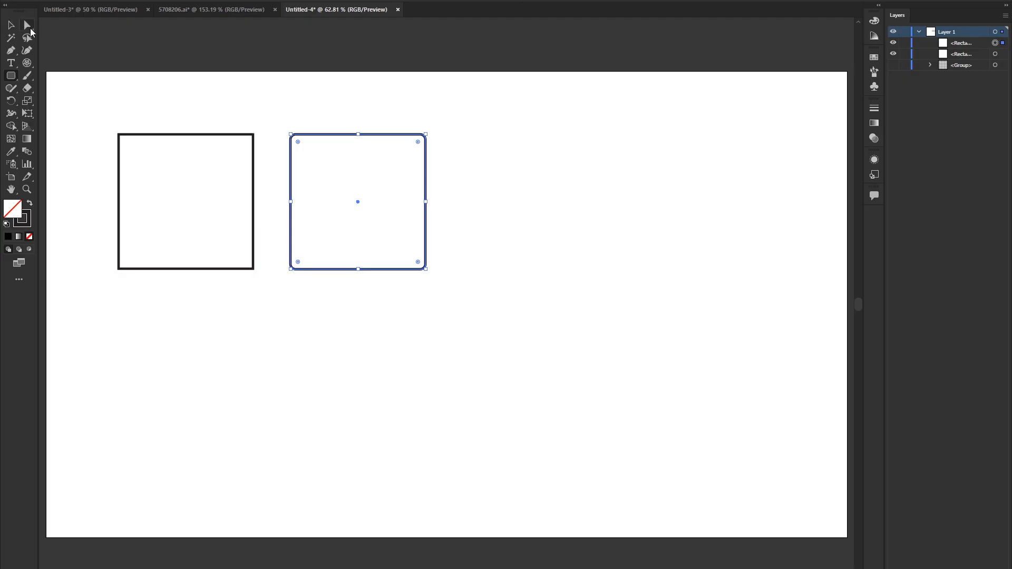
click(13, 26)
click(283, 100)
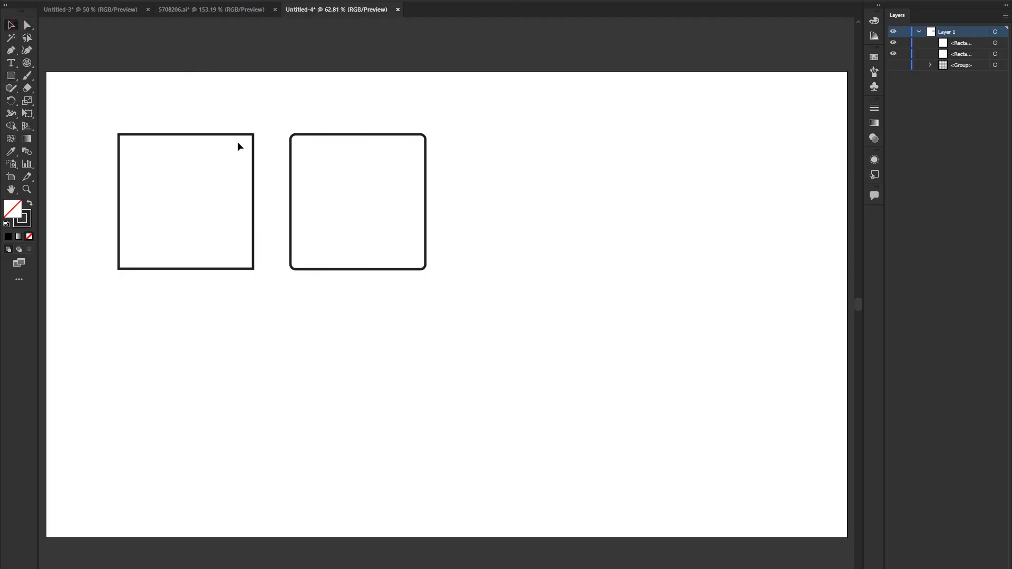
Increase the rounding of all four corners of the rounded square, and deselect it
click(343, 134)
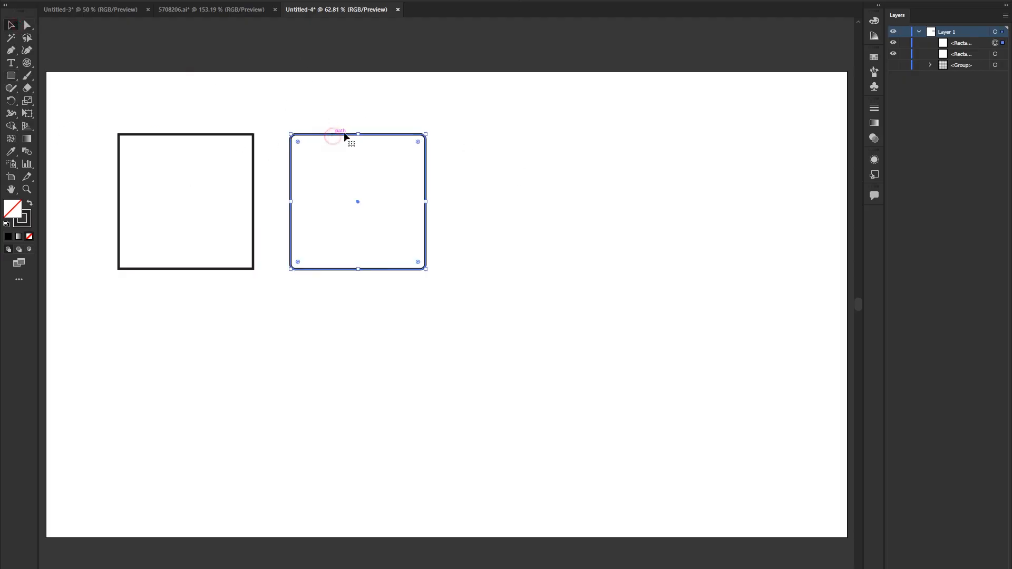
key(ctrl+1)
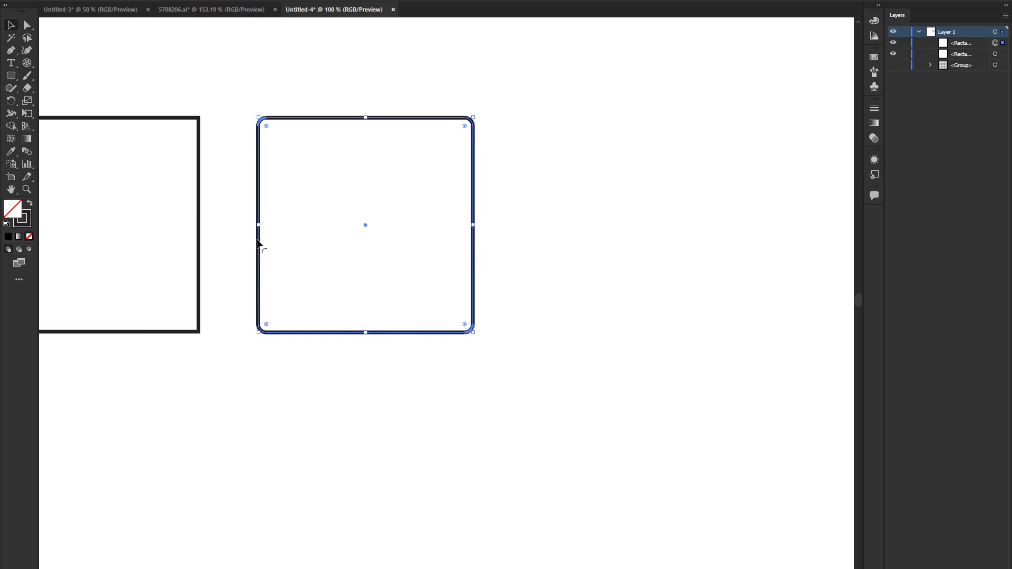
drag(267, 125, 283, 140)
drag(318, 194, 288, 145)
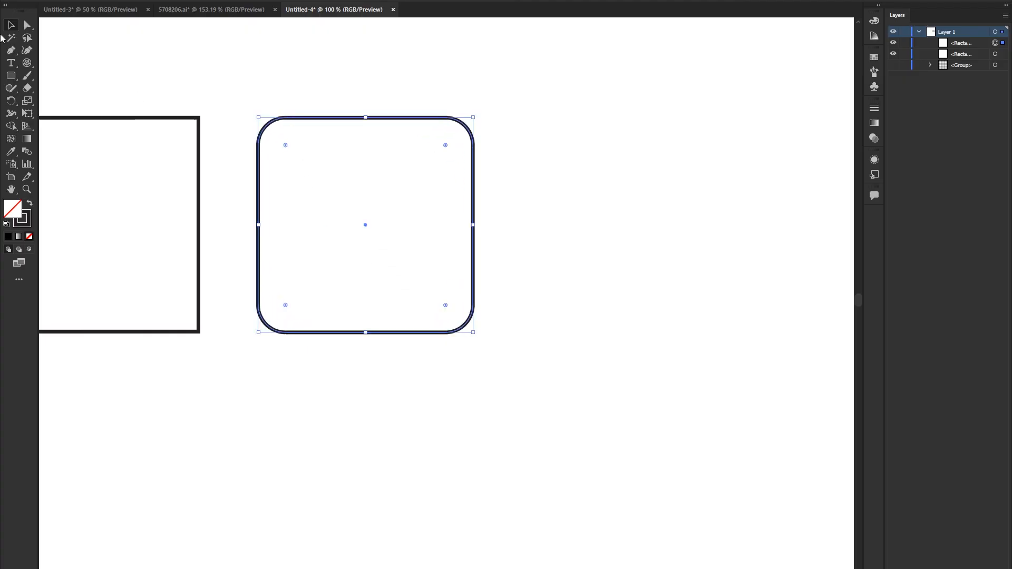
click(289, 85)
scroll(329, 146, down, 1)
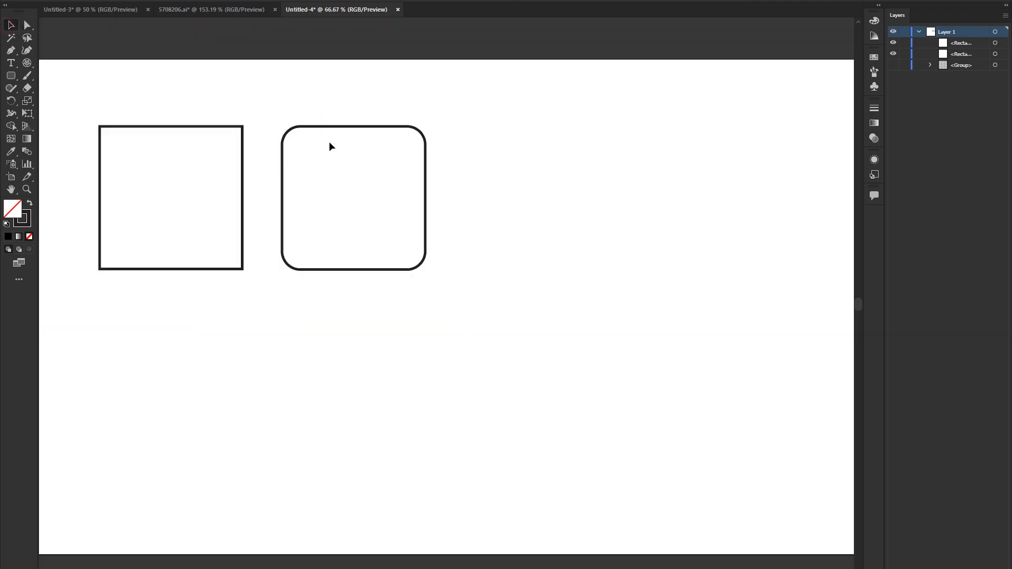
Try rounding the corners of the sharp-cornered square, undo the change and deselect the square
click(158, 127)
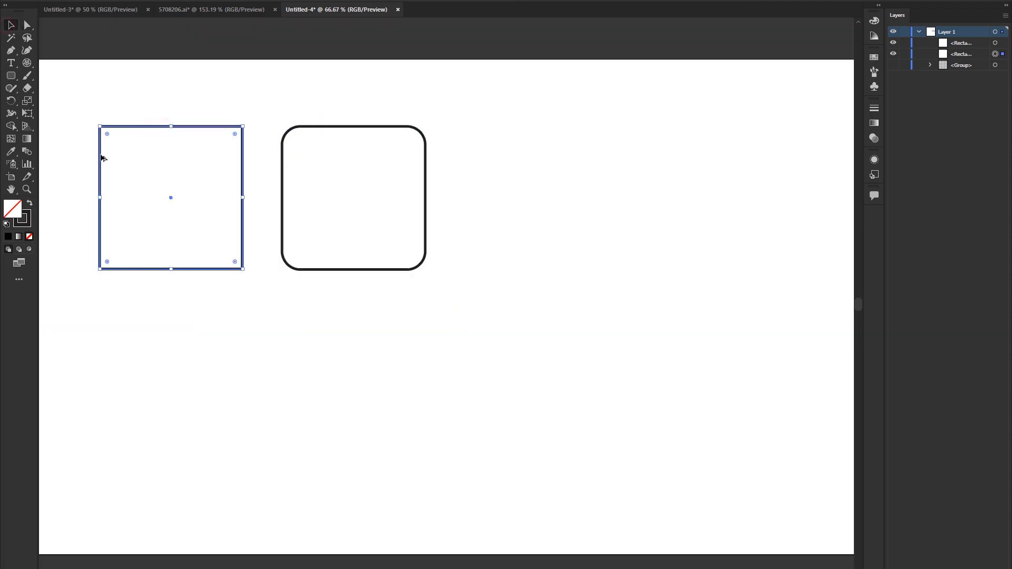
scroll(102, 154, up, 2)
drag(99, 122, 203, 129)
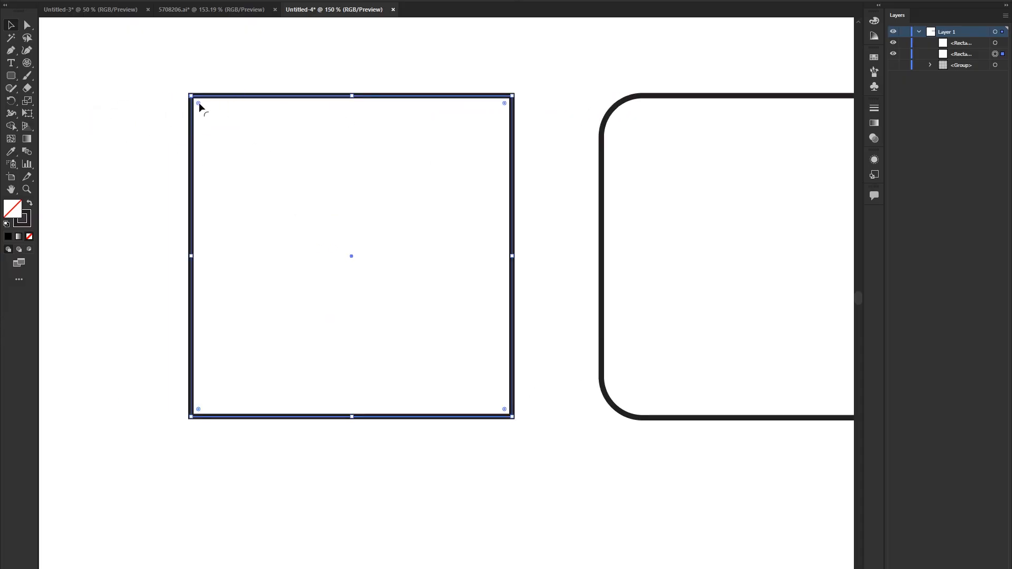
click(147, 107)
click(207, 99)
drag(198, 102, 204, 133)
key(ctrl+z)
click(141, 197)
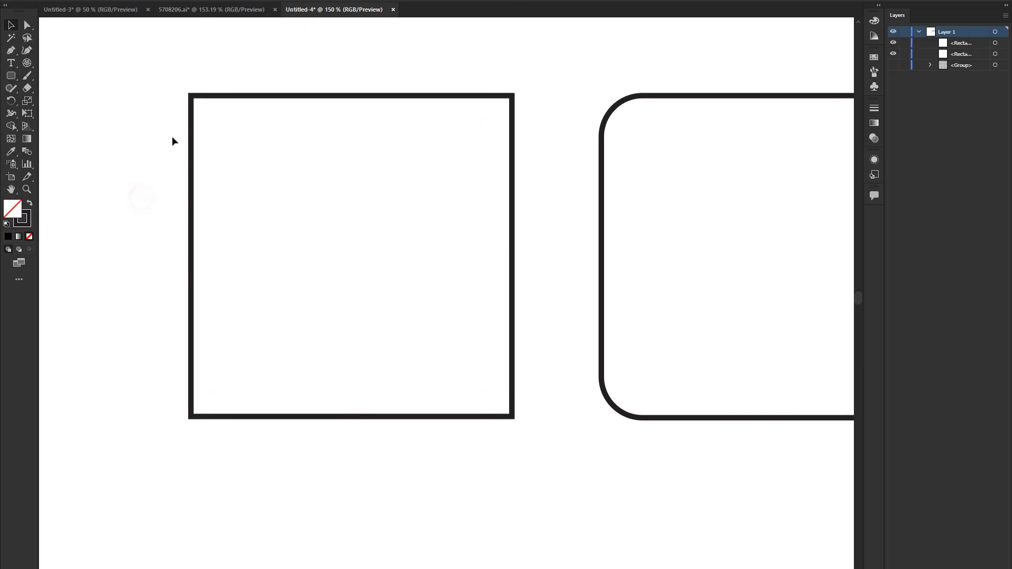
Round only the upper-left corner of the sharp-cornered square and undo the rounding
click(233, 96)
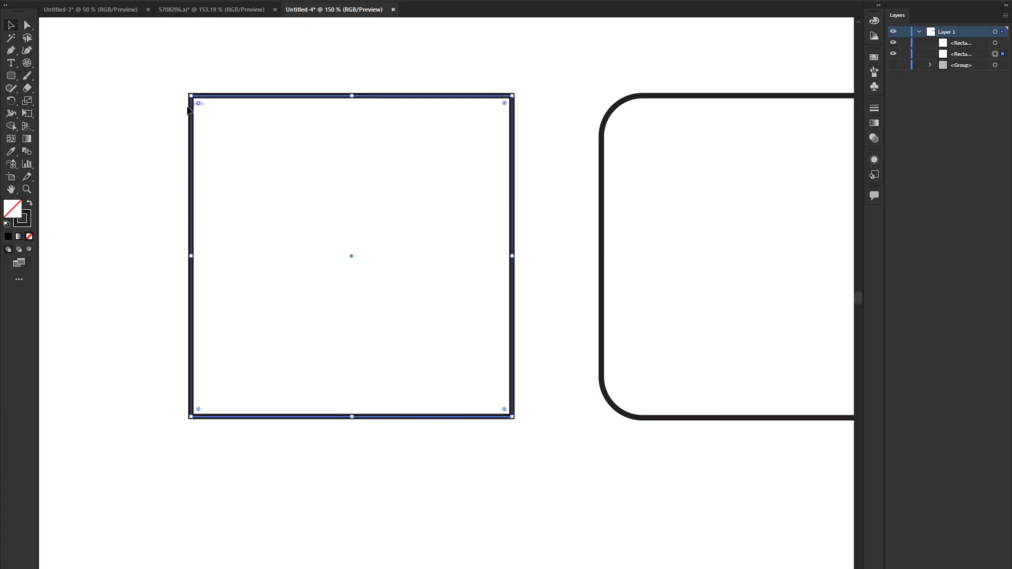
drag(198, 103, 227, 146)
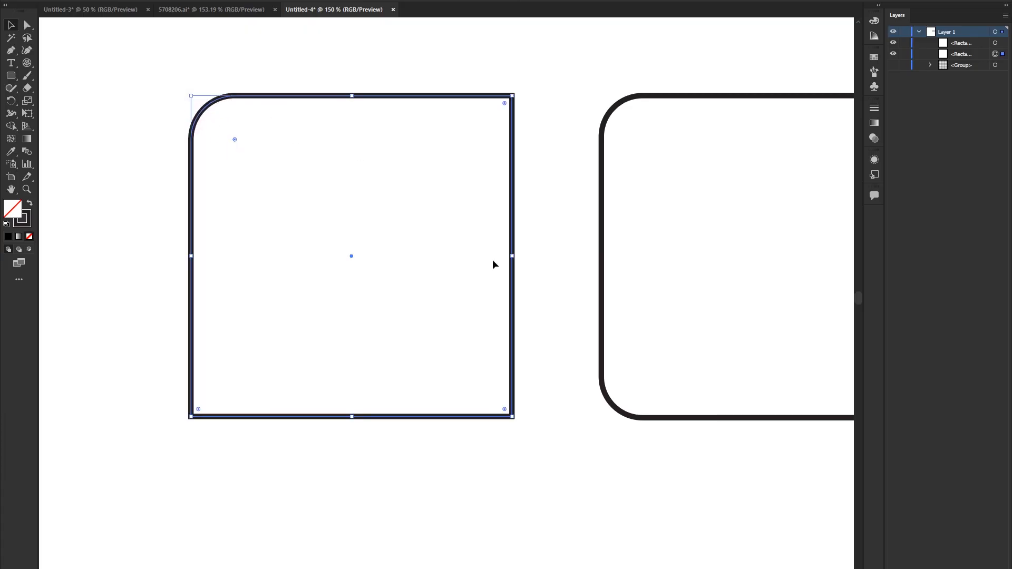
key(ctrl+z)
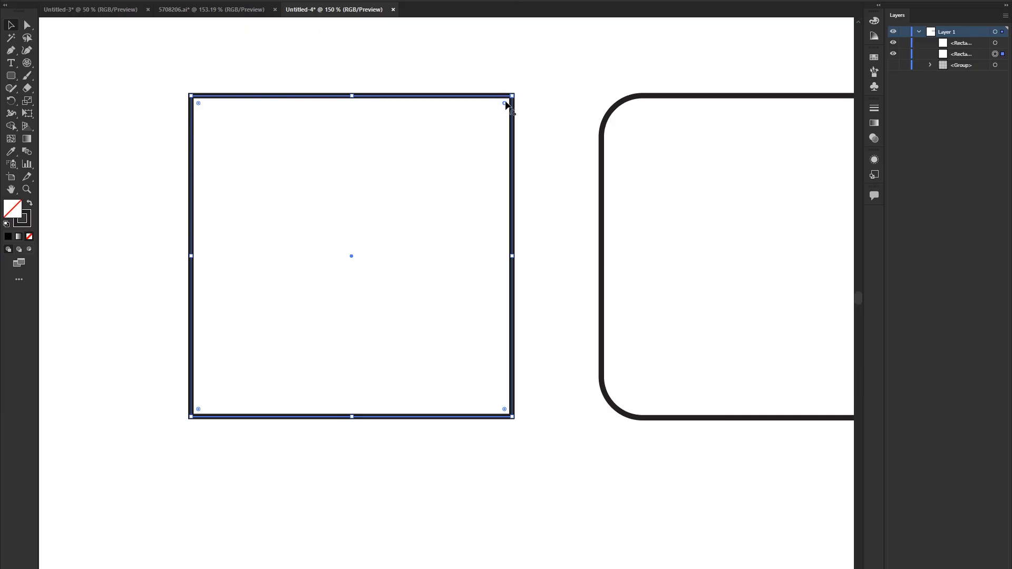
Round only the upper-right corner of the sharp-cornered square, undo the rounding and deselect the square
drag(504, 104, 464, 133)
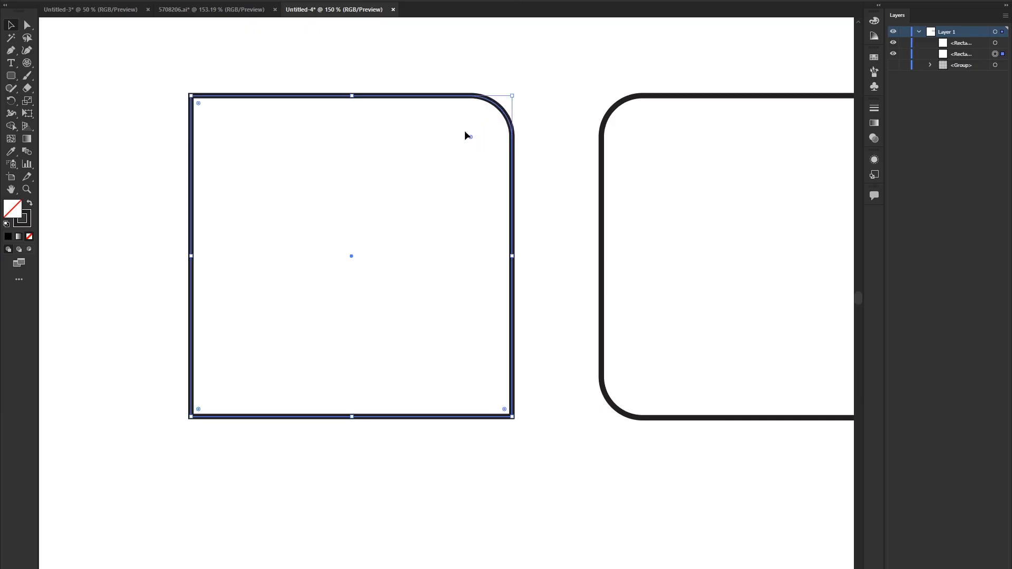
key(ctrl+z)
click(154, 117)
Try rounding the sharp-cornered square once more from its upper-left corner, and undo the change
click(228, 96)
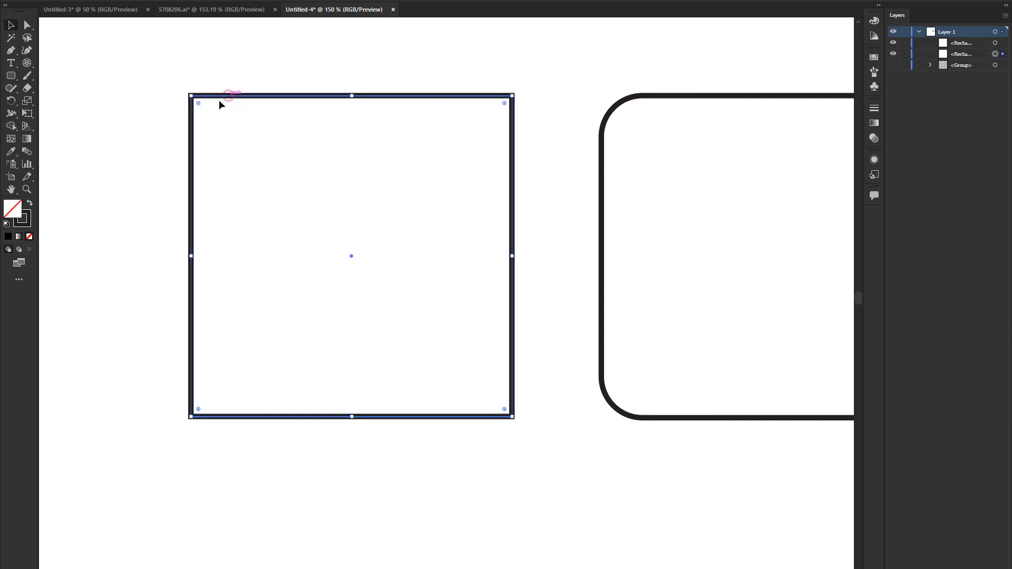
drag(199, 103, 210, 186)
key(ctrl+z)
click(91, 124)
Draw a circle with the Ellipse tool beside the rounded square, slightly smaller than it
key(ctrl+minus)
key(ctrl+minus)
key(ctrl+minus)
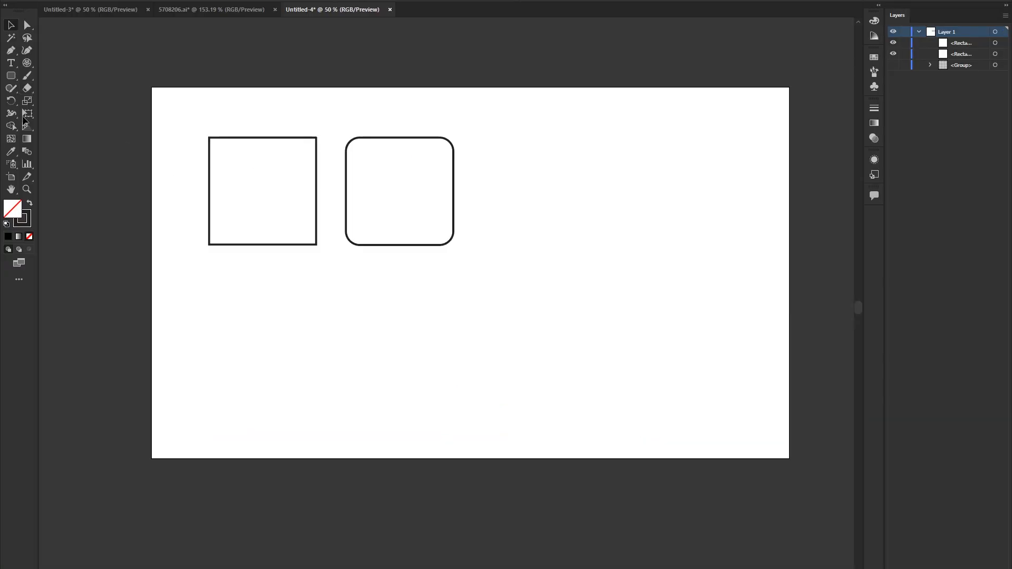
drag(16, 76, 50, 100)
drag(481, 149, 550, 236)
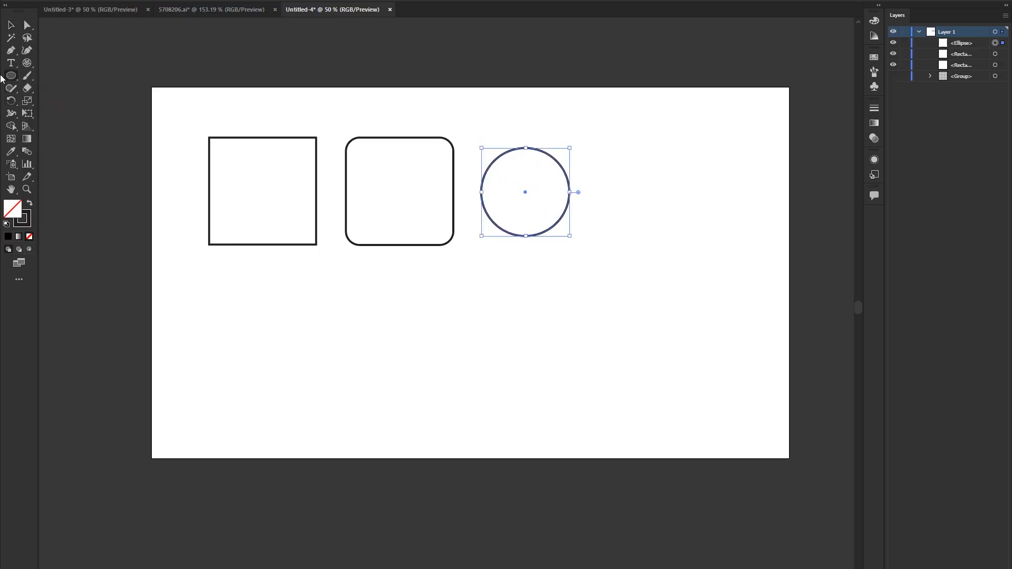
Create a polygon with 3 sides and a 50 px radius below the sharp-cornered square, and scale the triangle up
mouse_move(12, 77)
mouse_down()
mouse_move(157, 124)
mouse_move(72, 113)
mouse_up()
drag(11, 76, 79, 113)
click(297, 303)
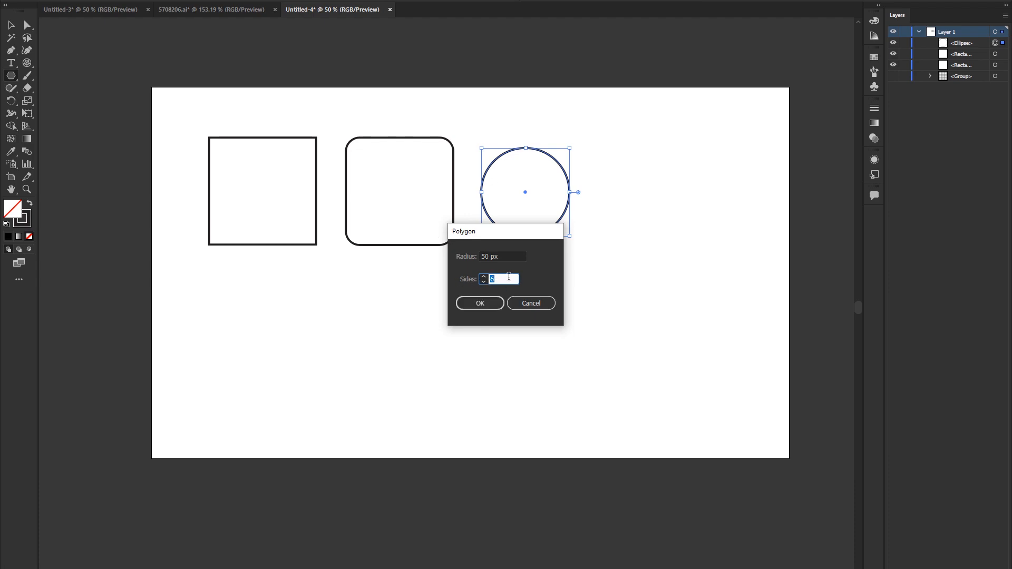
text(3)
key(Return)
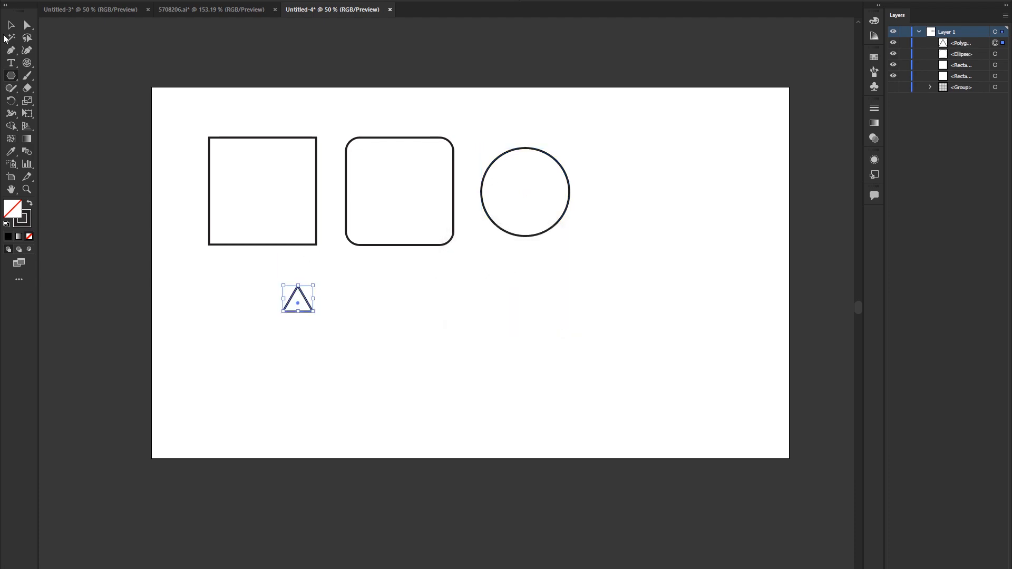
key(v)
click(354, 373)
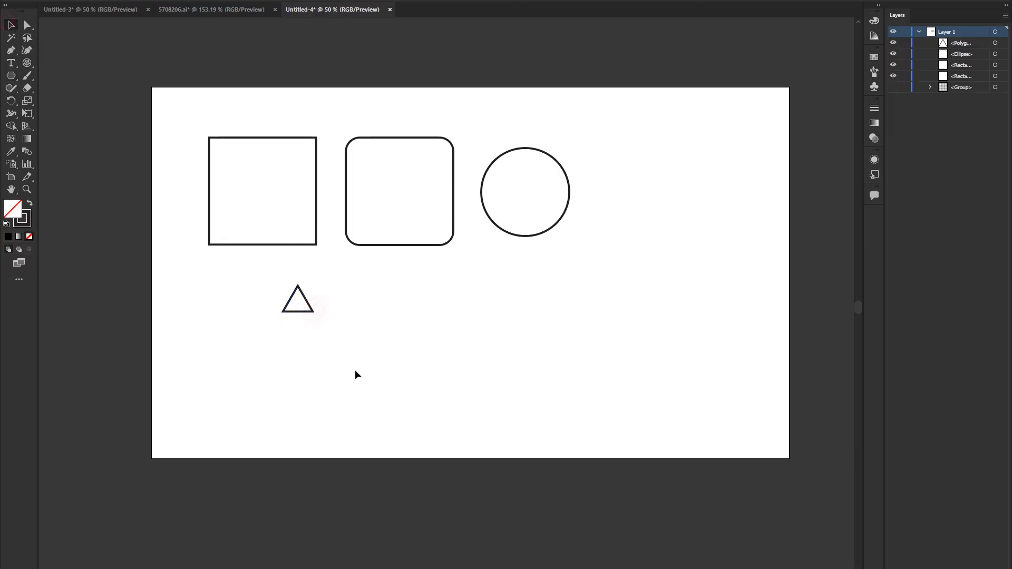
click(294, 313)
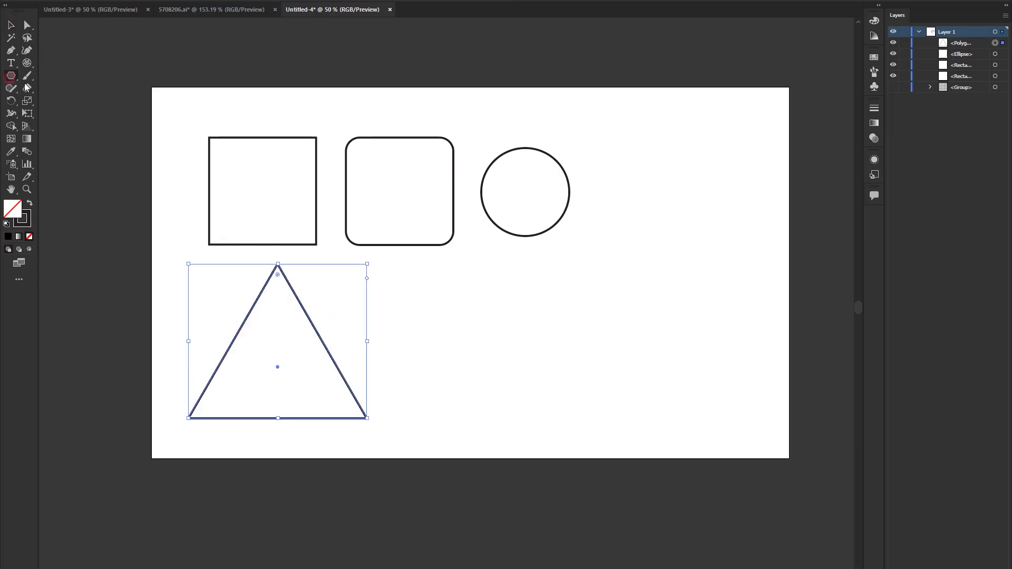
Create a polygon with 5 sides to the right of the triangle, below the circle
click(390, 301)
text(5)
key(Return)
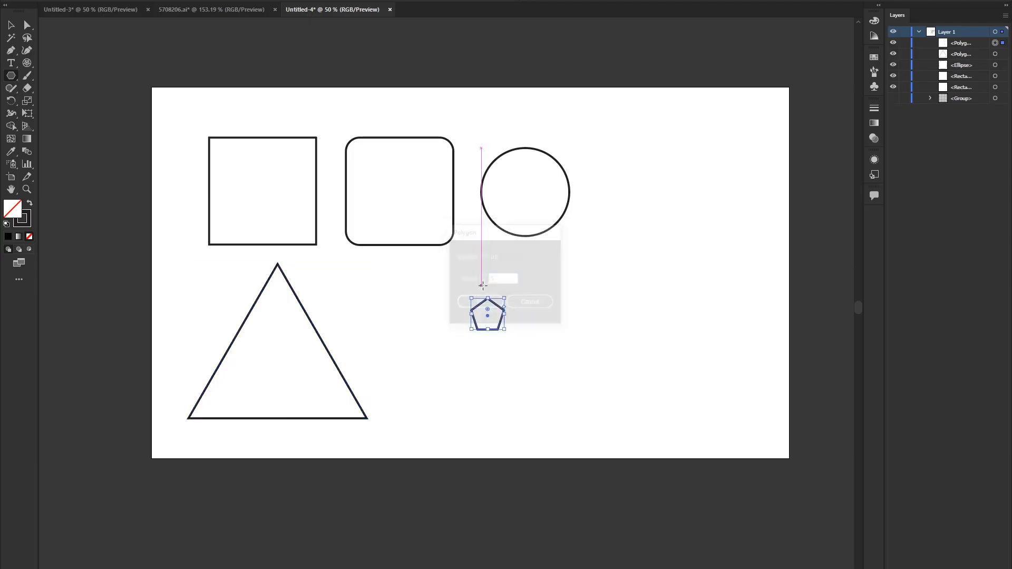
Scale the pentagon up below the circle, and round the corners of the pentagon and the triangle
click(11, 26)
drag(505, 329, 634, 453)
drag(584, 322, 486, 287)
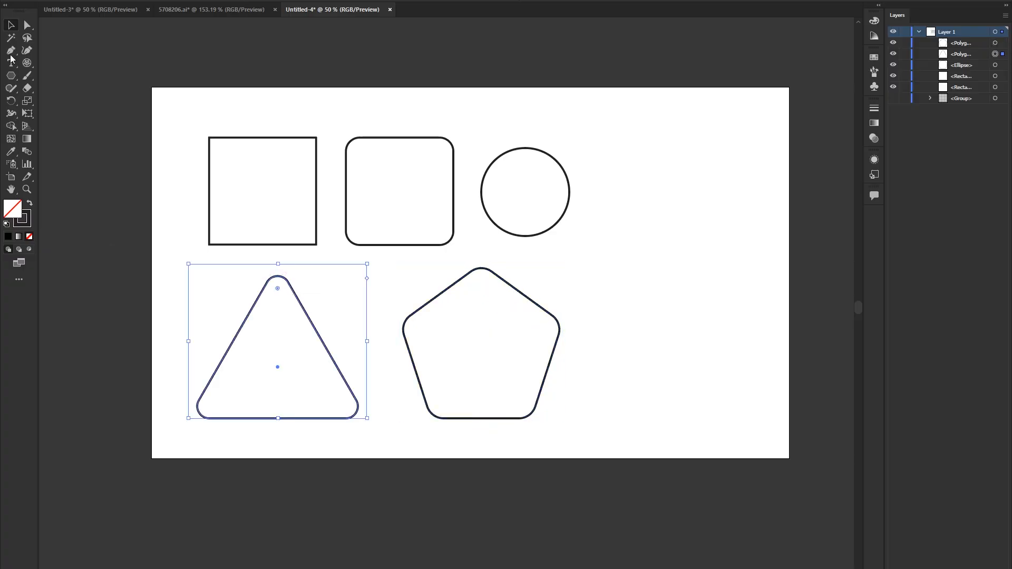
Create a six-sided polygon with the Polygon tool at the lower edge of the circle
drag(11, 76, 53, 117)
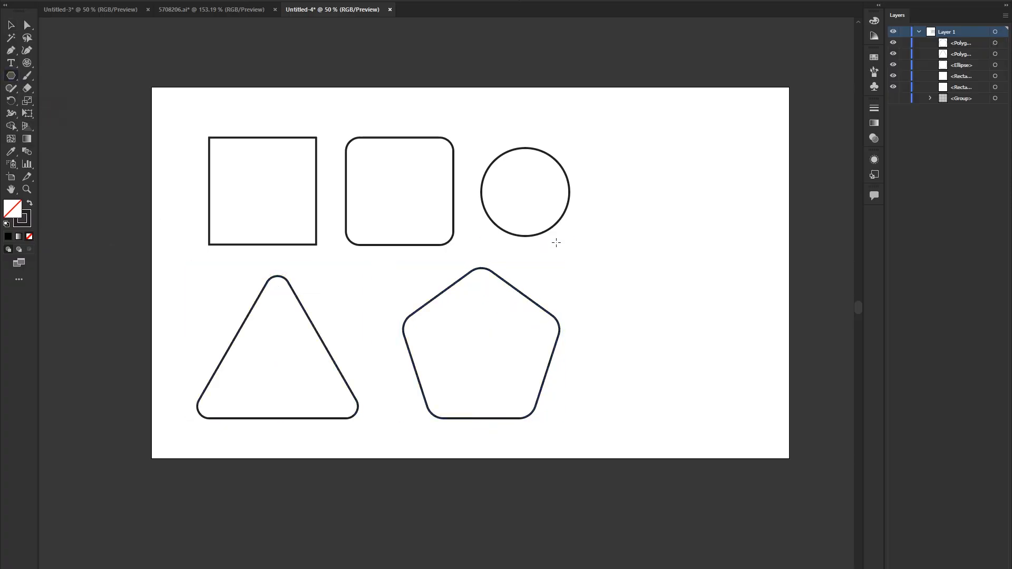
click(553, 237)
key(Return)
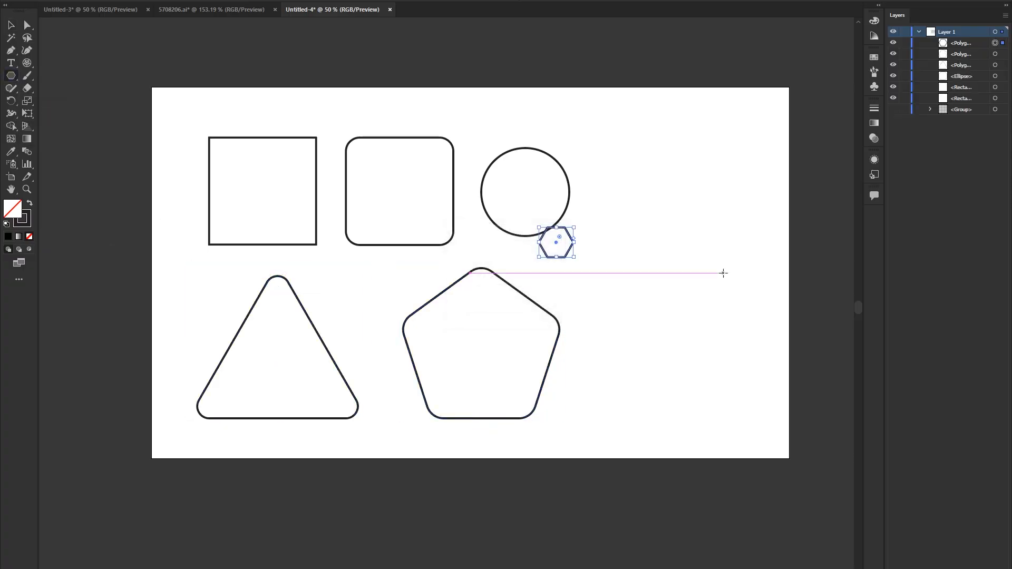
Scale the hexagon up, move it to the right of the circle and pentagon, and round its corners
key(v)
drag(574, 257, 673, 343)
drag(606, 284, 673, 268)
drag(702, 219, 694, 231)
click(670, 137)
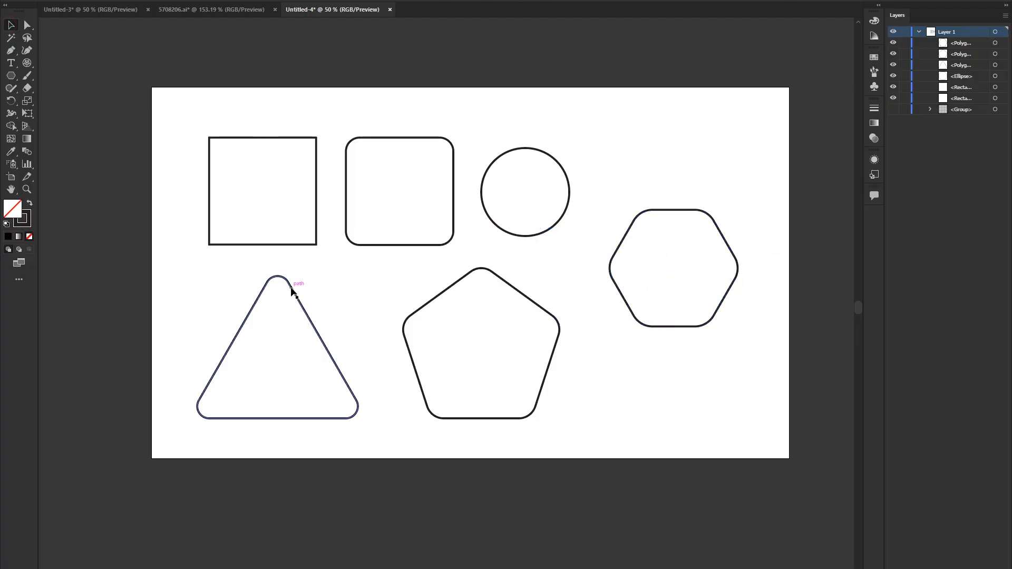
Swap the fill and stroke colours of the rounded triangle
click(293, 290)
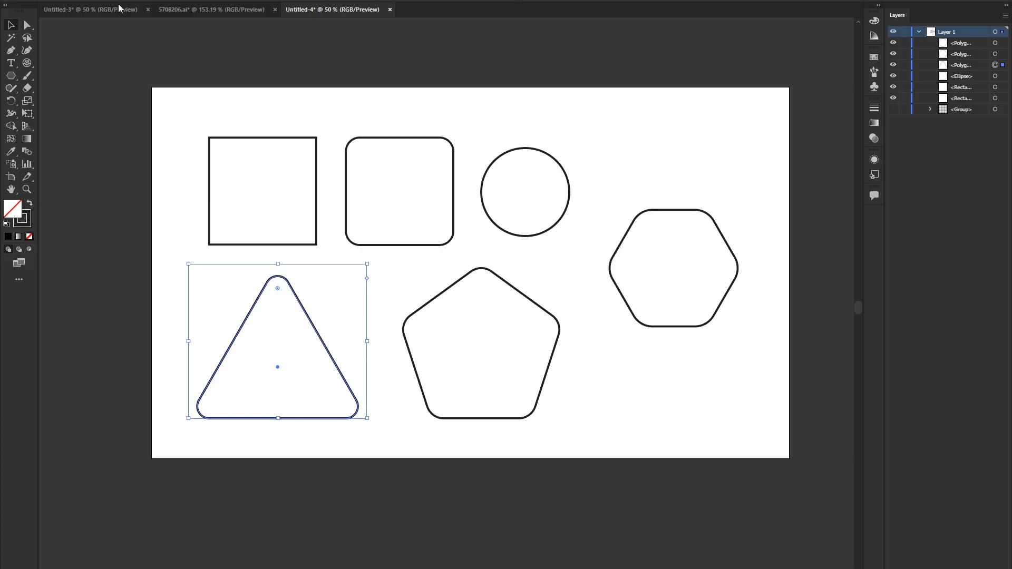
click(30, 205)
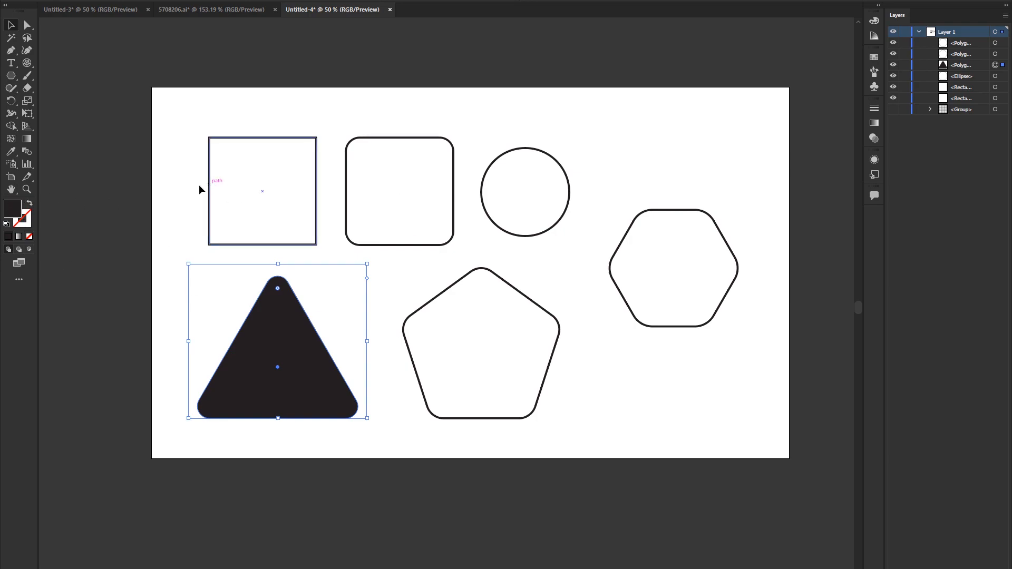
click(407, 293)
Change the triangle's fill colour to the orange swatch
click(299, 305)
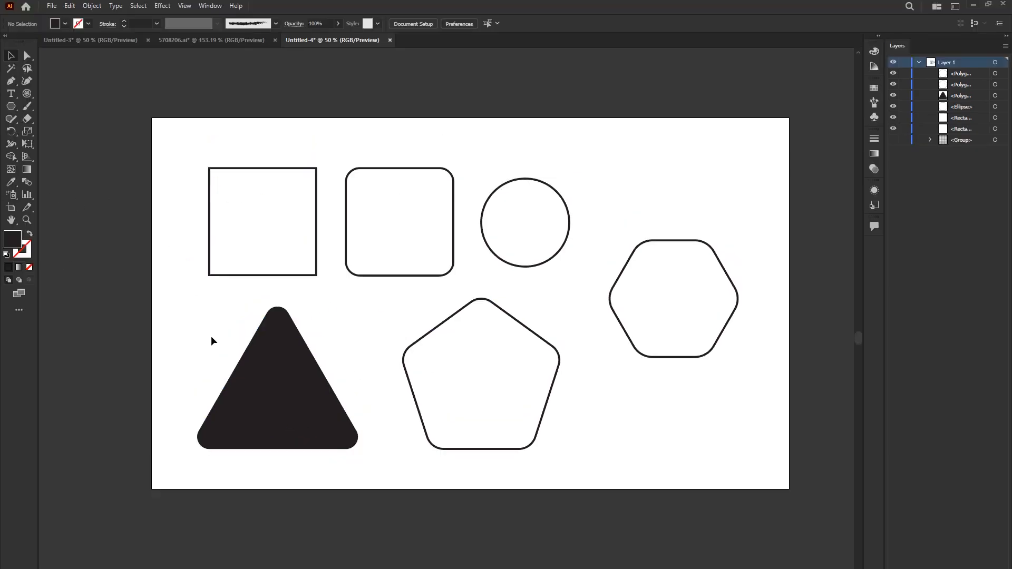
click(55, 24)
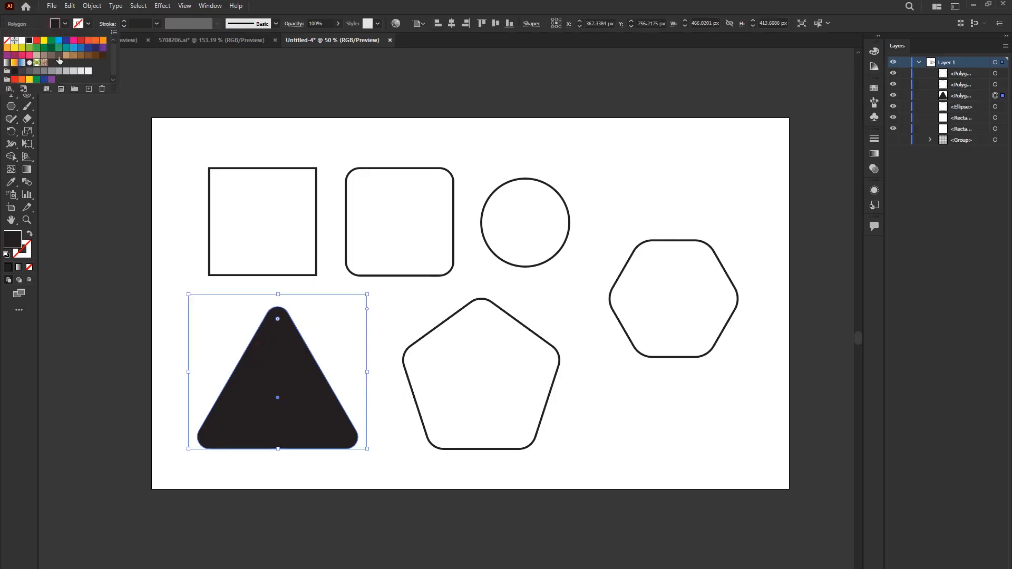
click(79, 48)
click(74, 48)
click(96, 41)
click(149, 208)
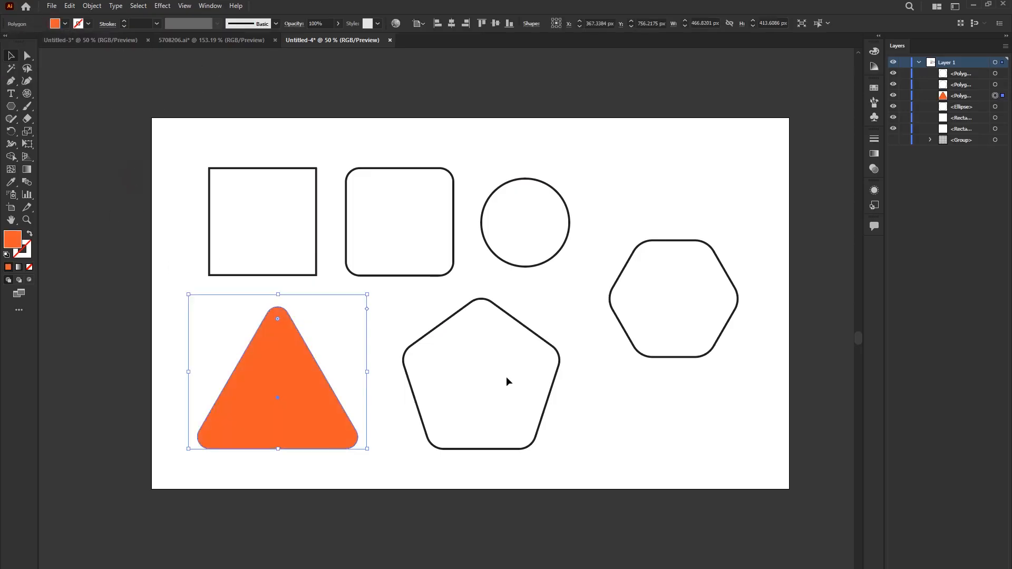
click(506, 378)
Create a 6-point star with radii 25 px and 50 px above the hexagon, and scale it up to about 319 px wide
right_click(11, 107)
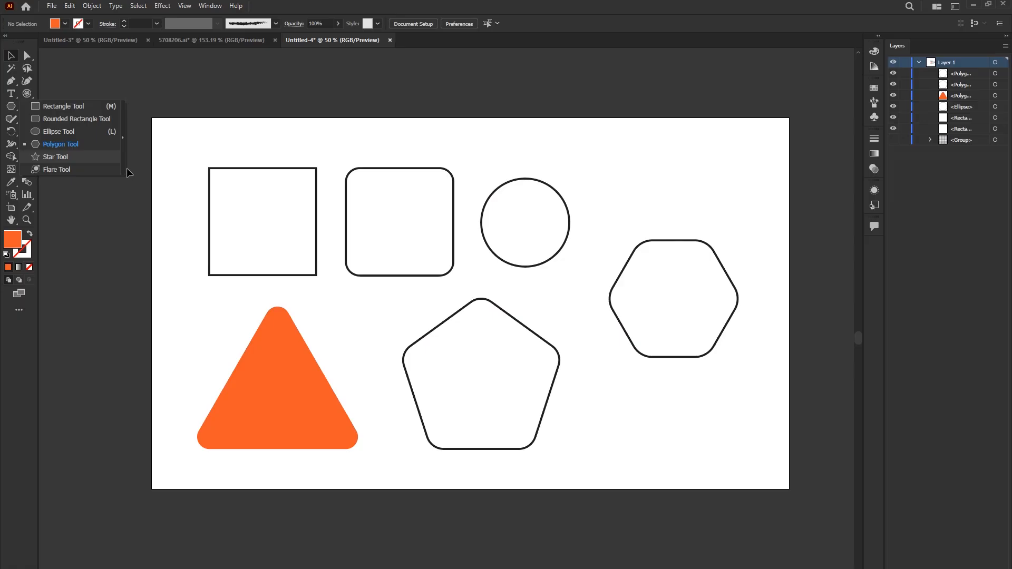
click(55, 157)
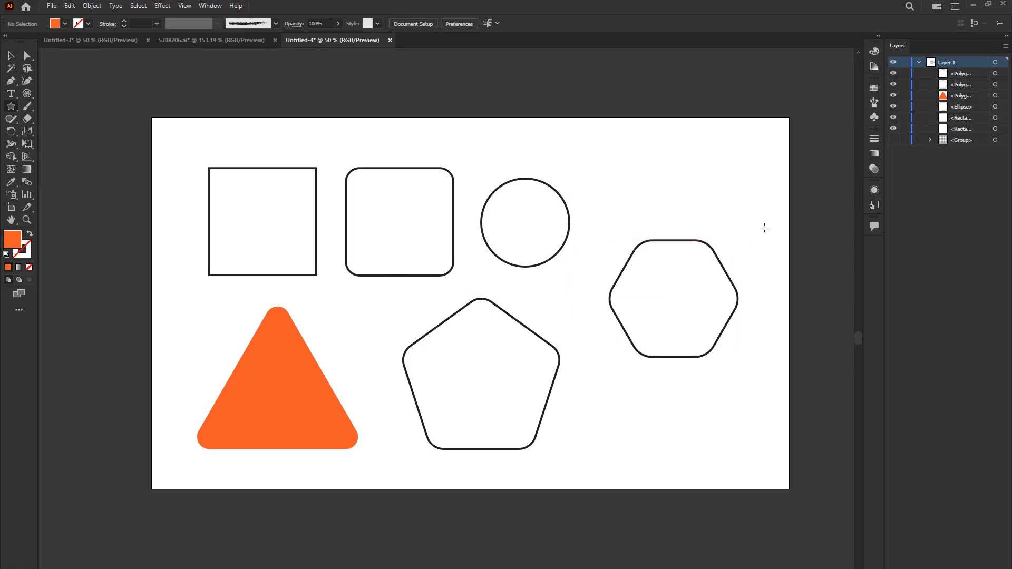
click(621, 183)
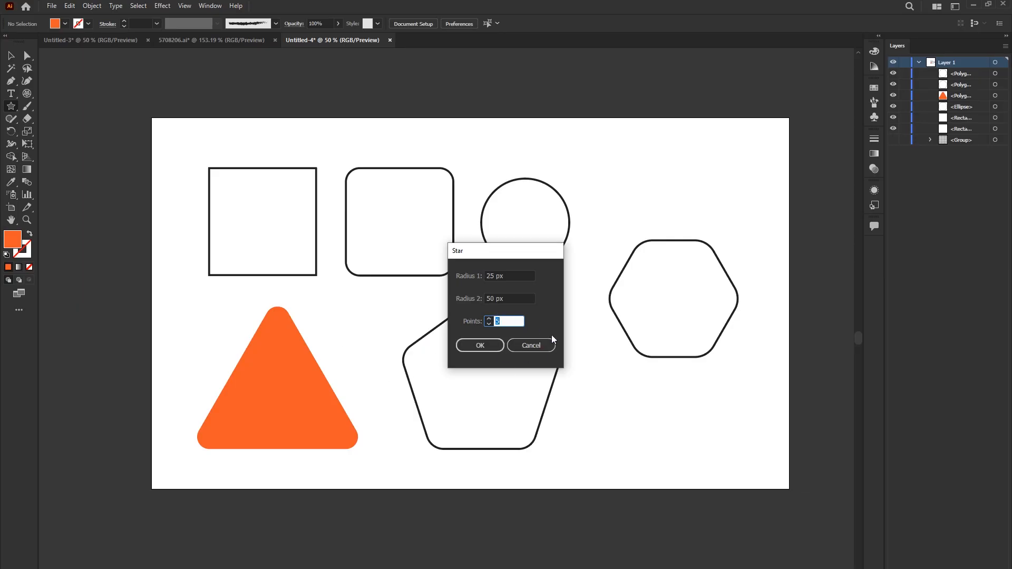
text(6)
key(Return)
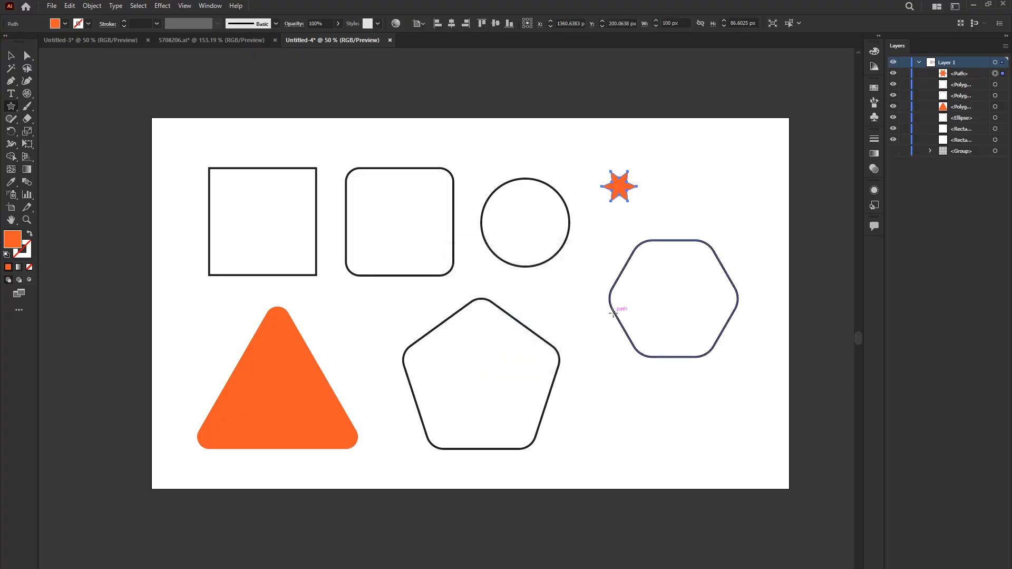
click(7, 54)
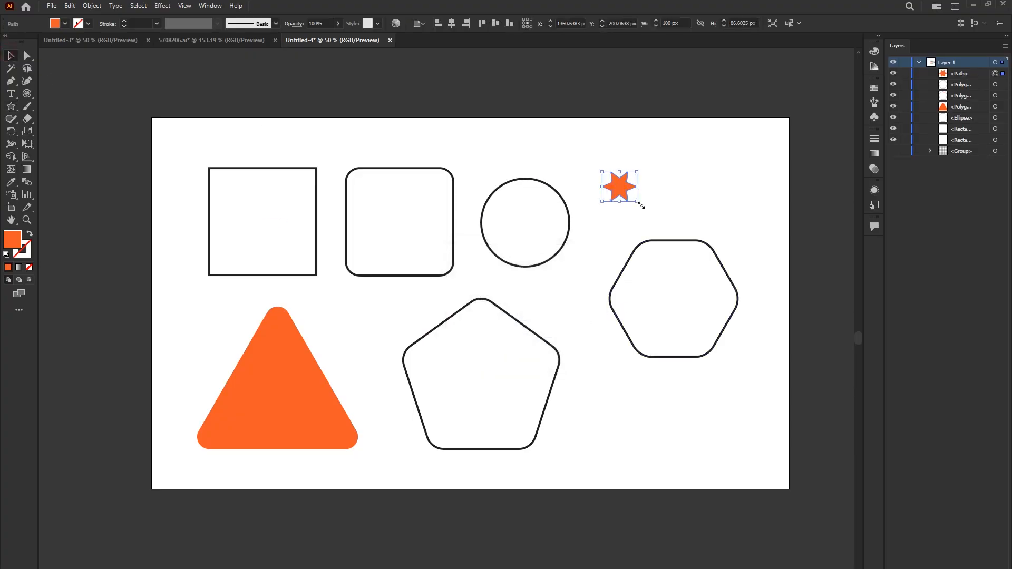
drag(638, 203, 720, 226)
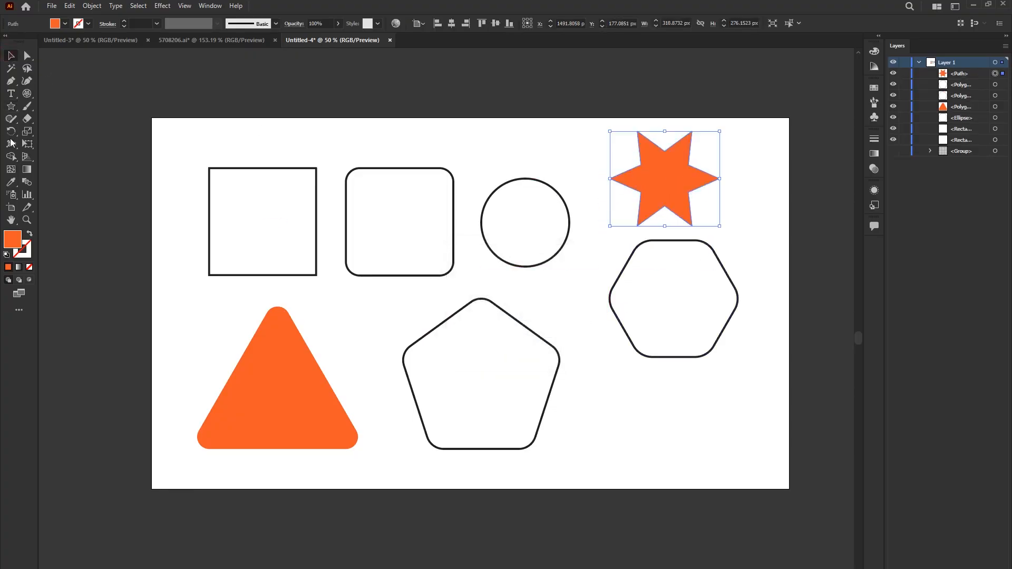
Add an orange five-pointed star below the hexagon, and delete the two squares and the circle
click(11, 106)
click(393, 226)
drag(178, 128, 548, 279)
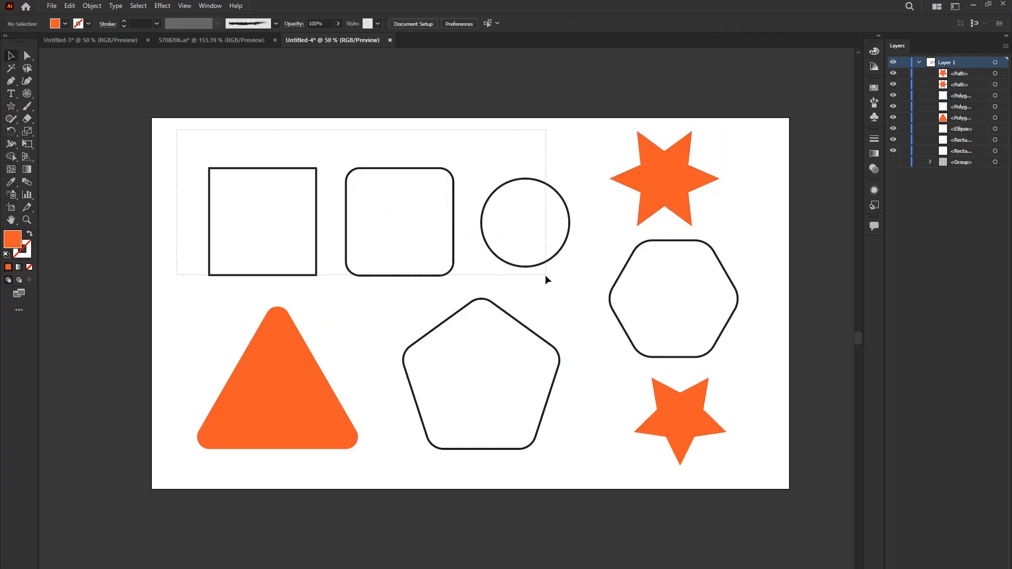
key(Delete)
Draw an outlined five-pointed star about 377 px wide above the triangle, lengthening its points while drawing, and delete it
click(12, 107)
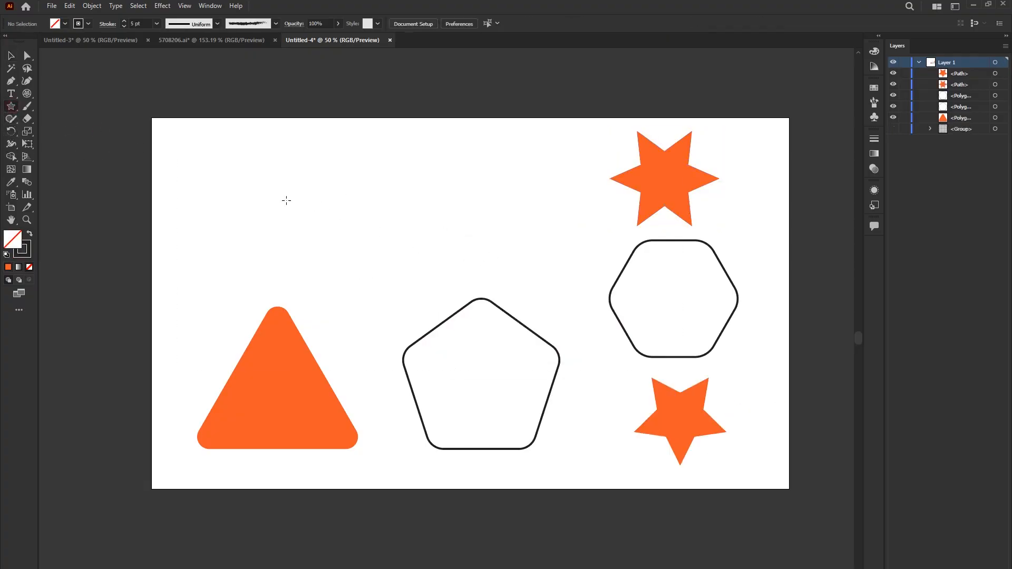
mouse_move(257, 161)
mouse_down()
mouse_move(284, 194)
mouse_move(274, 162)
mouse_move(318, 217)
mouse_move(293, 181)
mouse_move(357, 226)
mouse_move(368, 248)
mouse_move(270, 164)
mouse_up()
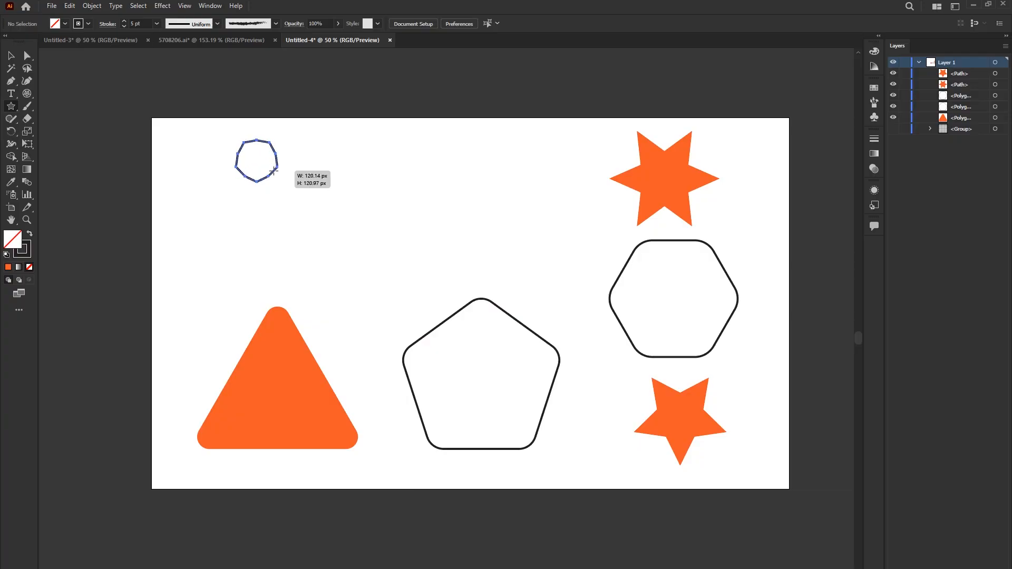
drag(270, 168, 368, 215)
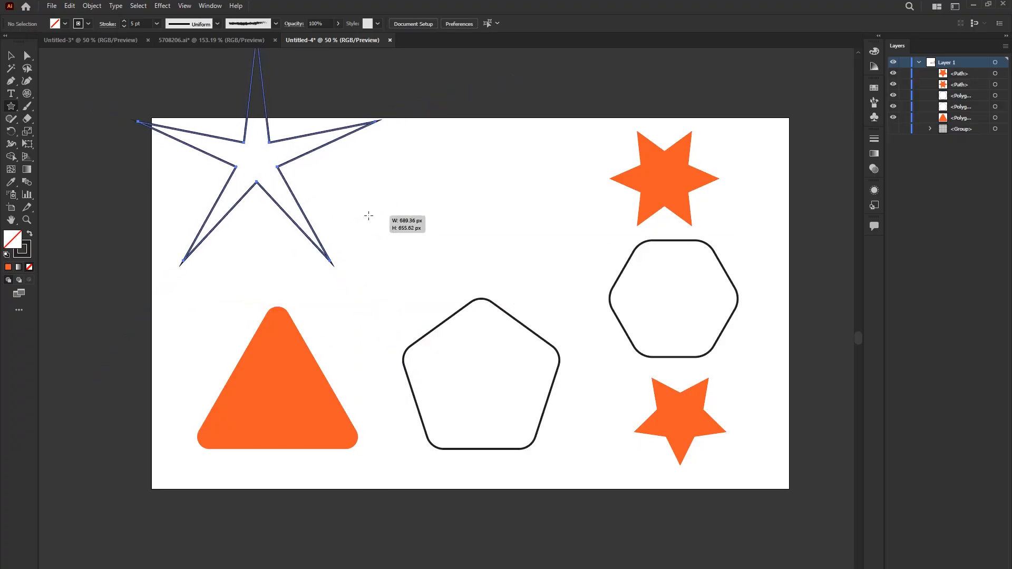
drag(368, 216, 305, 206)
key(v)
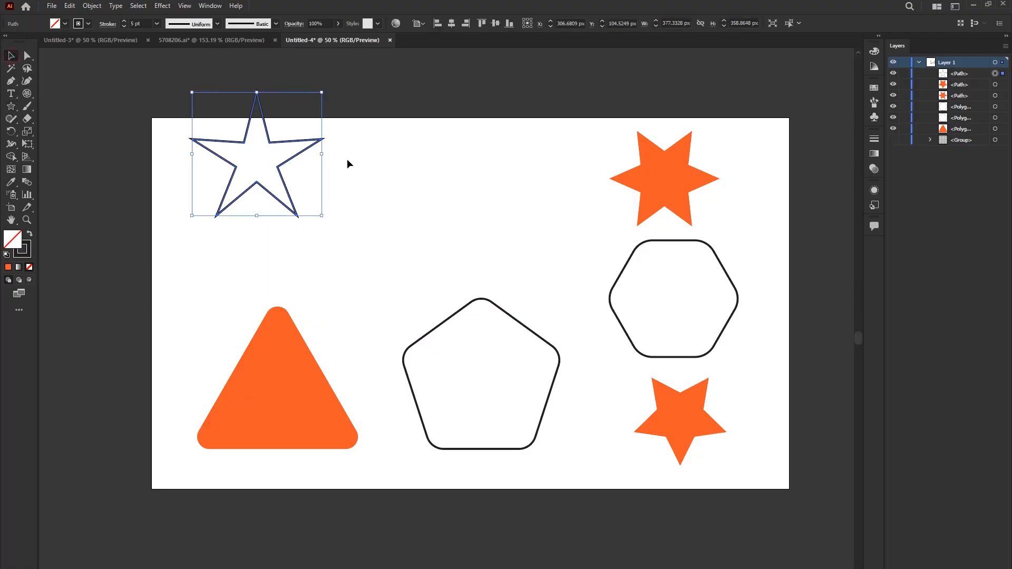
key(Delete)
Draw a large orange star with many short points, like a round badge, above the triangle and pentagon
click(13, 107)
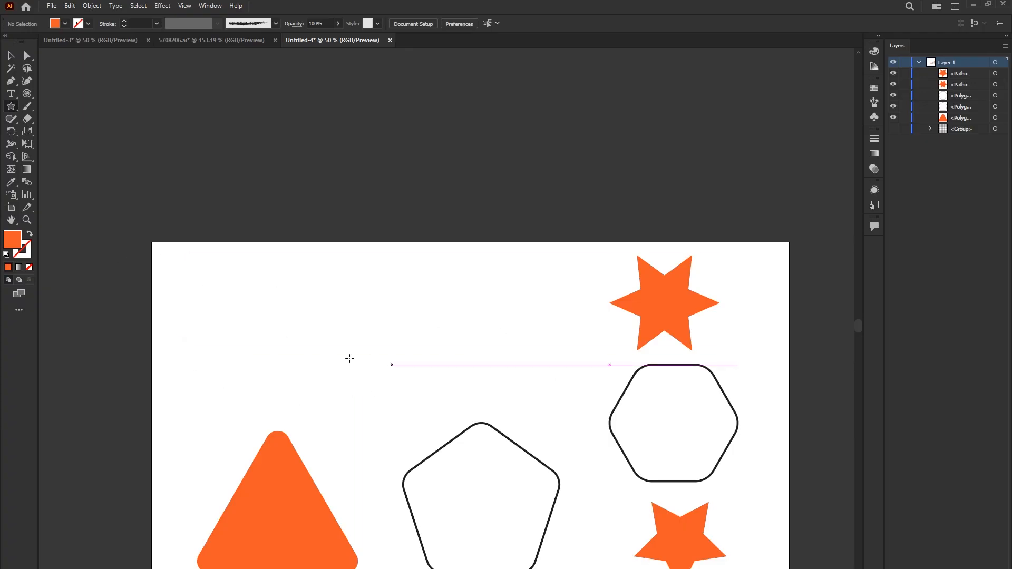
click(275, 323)
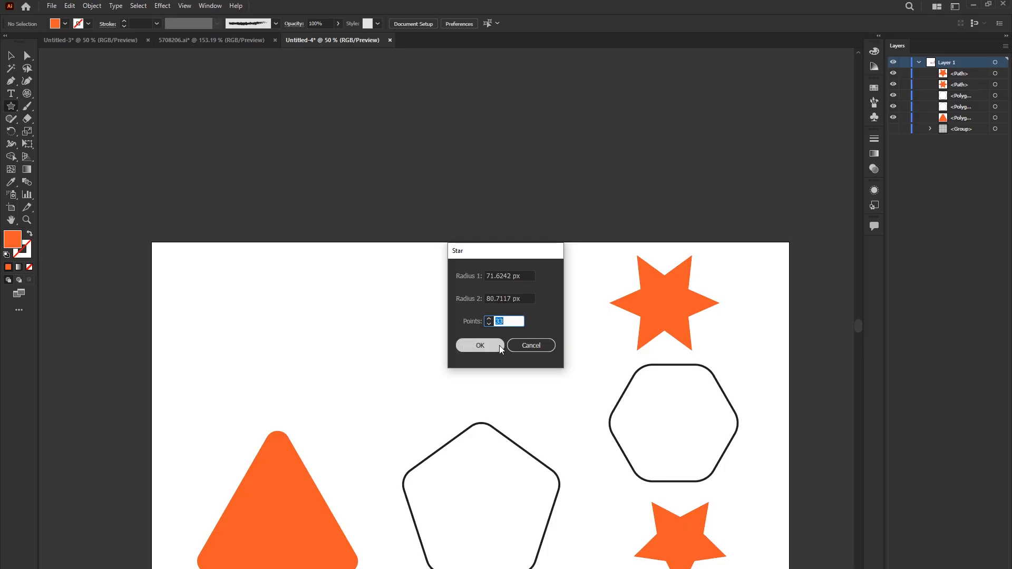
click(530, 345)
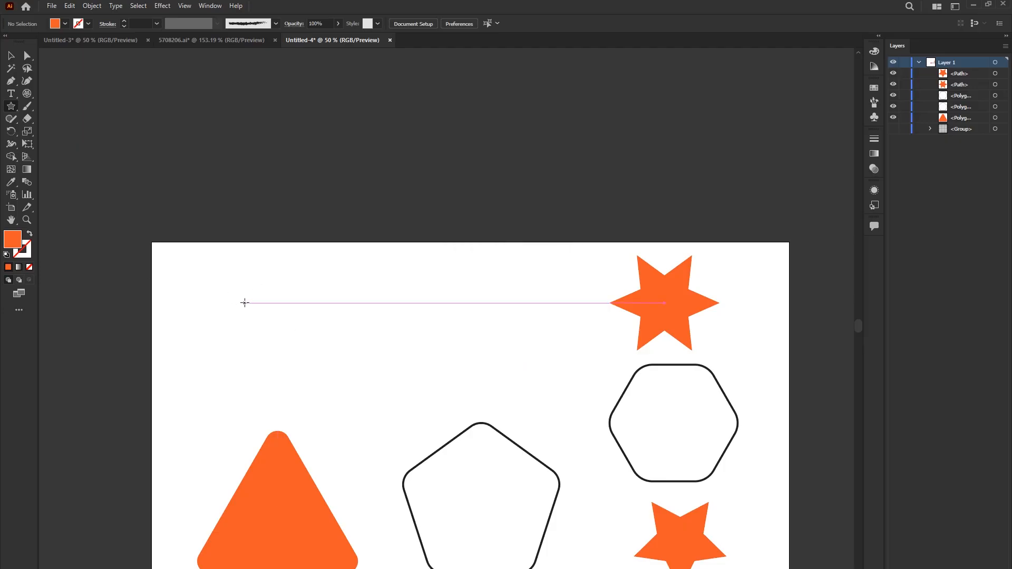
drag(237, 279, 301, 312)
drag(298, 311, 406, 378)
key(v)
scroll(372, 327, down, 2)
click(371, 350)
scroll(365, 308, up, 2)
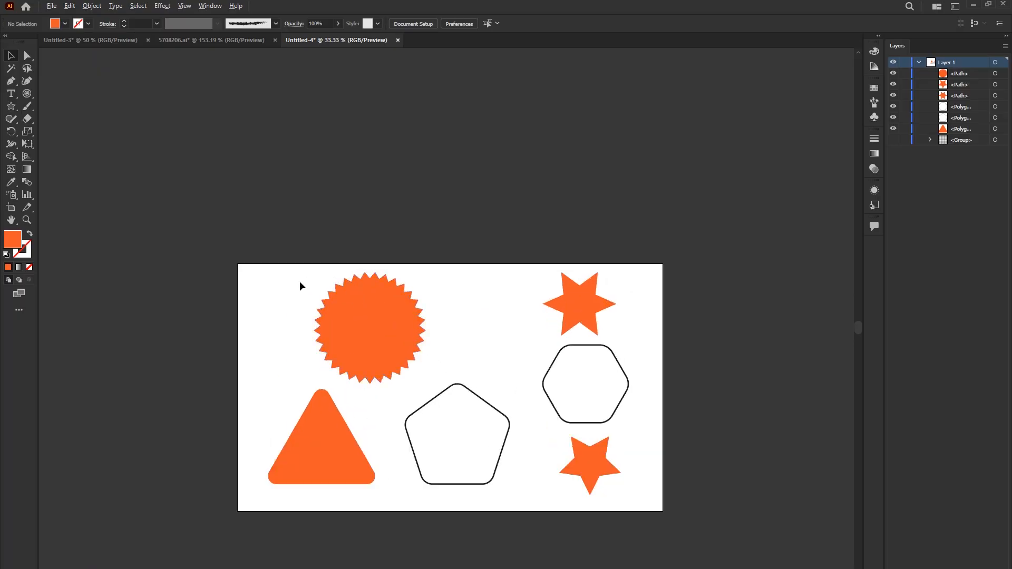
drag(11, 108, 72, 151)
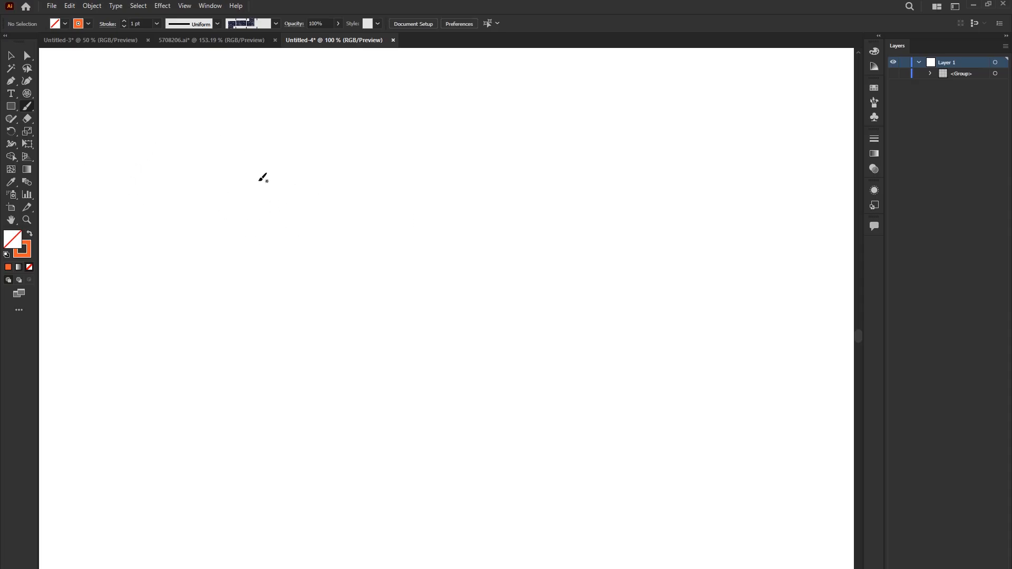
Set the Paintbrush tool's brush definition to 15 pt. Round
click(203, 23)
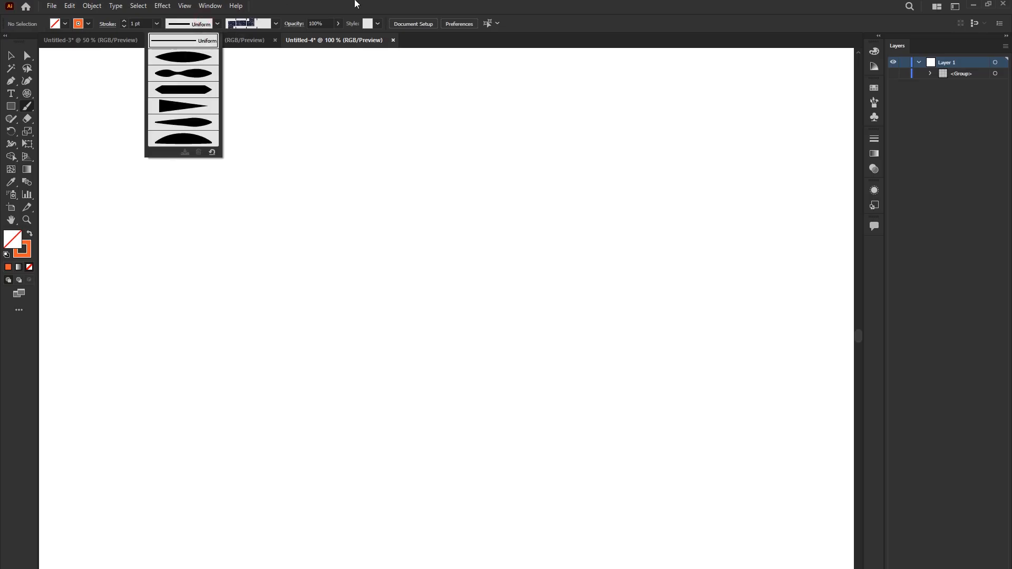
click(276, 23)
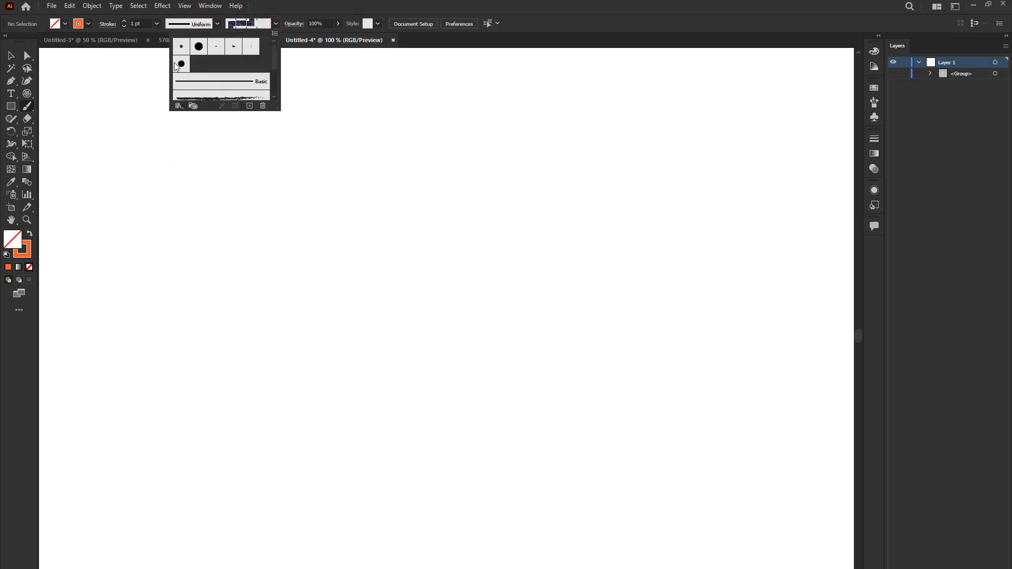
click(199, 46)
click(208, 84)
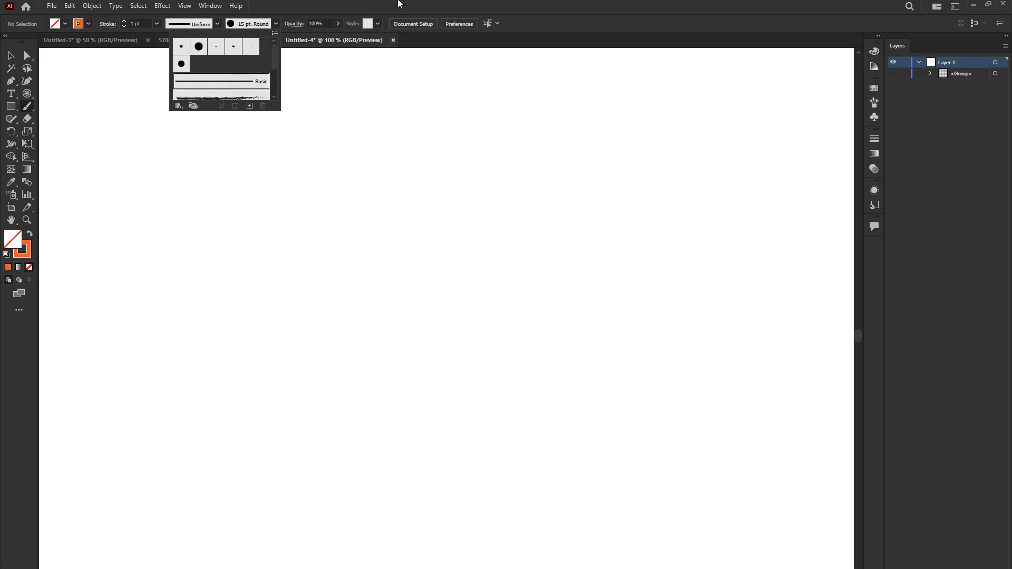
click(399, 2)
Paint a wavy orange brush stroke and a short stroke below it, and undo the short one
mouse_move(168, 171)
mouse_down()
mouse_move(287, 236)
mouse_move(376, 225)
mouse_move(425, 240)
mouse_move(509, 231)
mouse_up()
drag(360, 310, 343, 375)
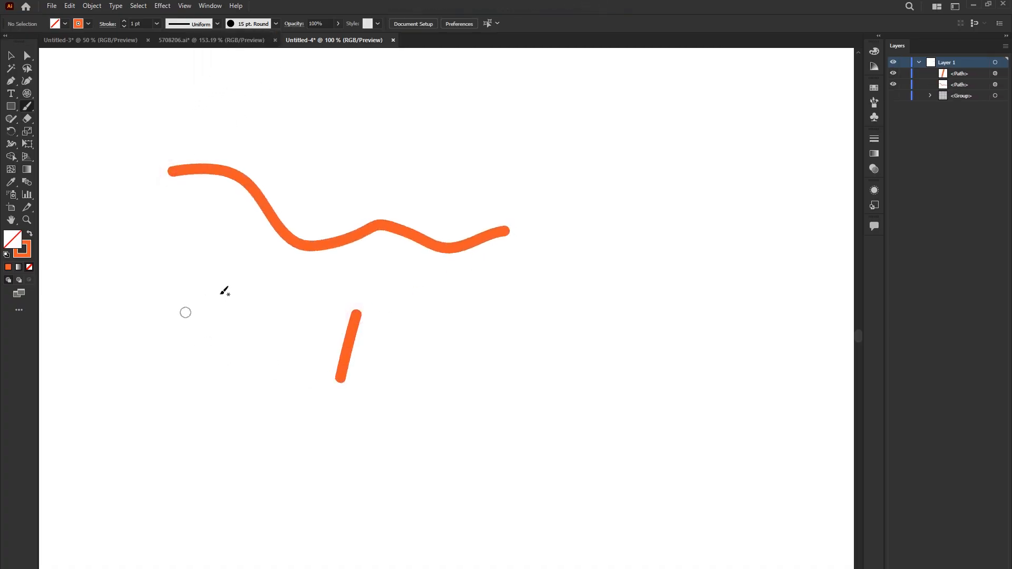
key(ctrl+z)
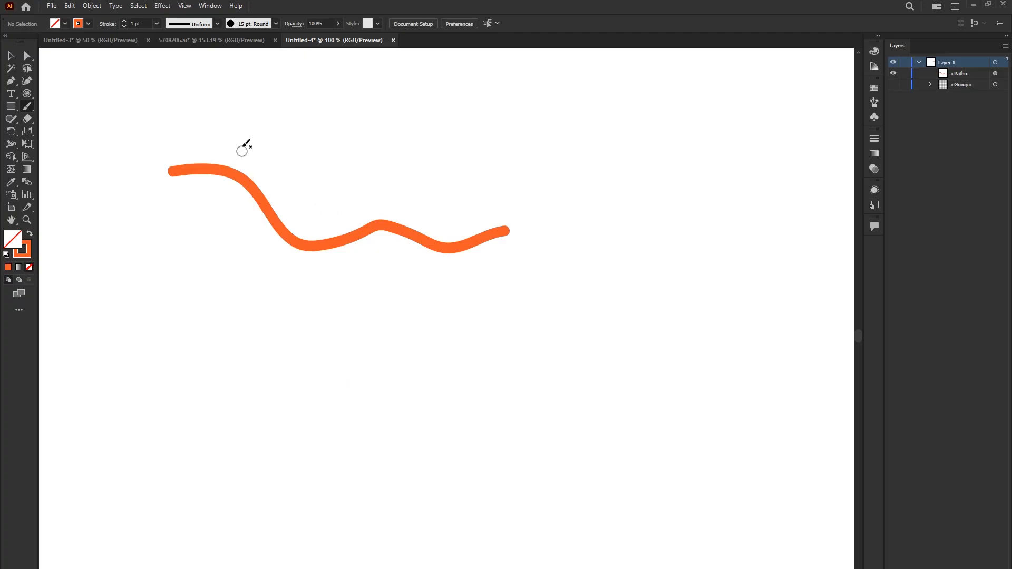
Inspect the wavy stroke's underlying path and anchor points up close, and delete the stroke
scroll(230, 206, up, 5)
scroll(351, 196, up, 2)
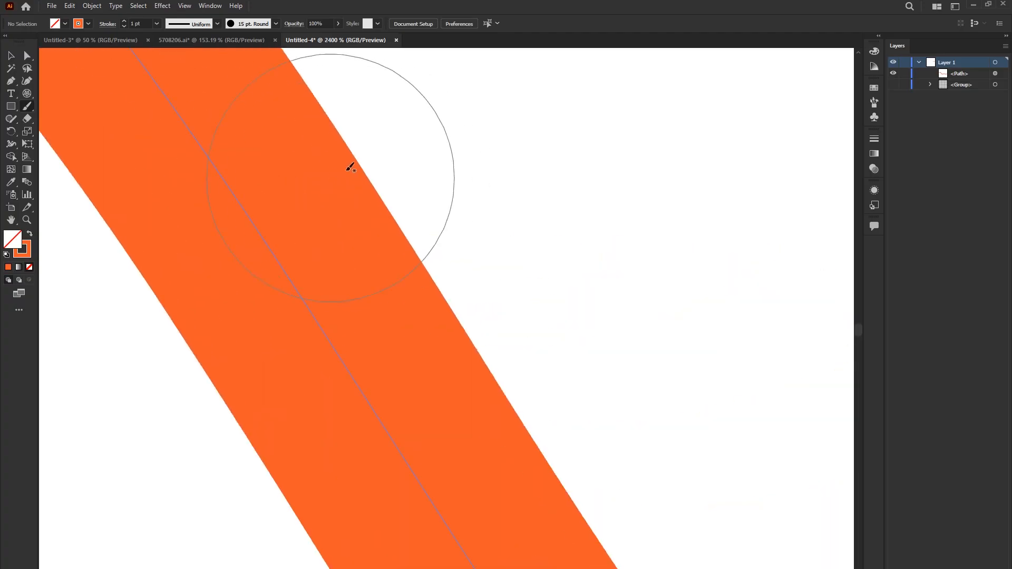
scroll(324, 229, down, 5)
scroll(325, 229, down, 3)
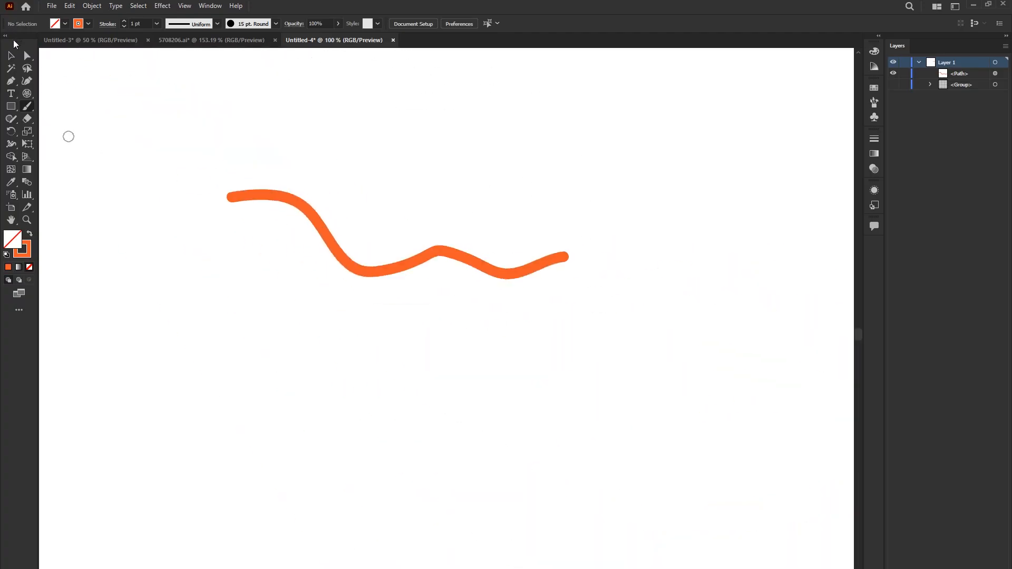
click(27, 55)
drag(179, 156, 534, 367)
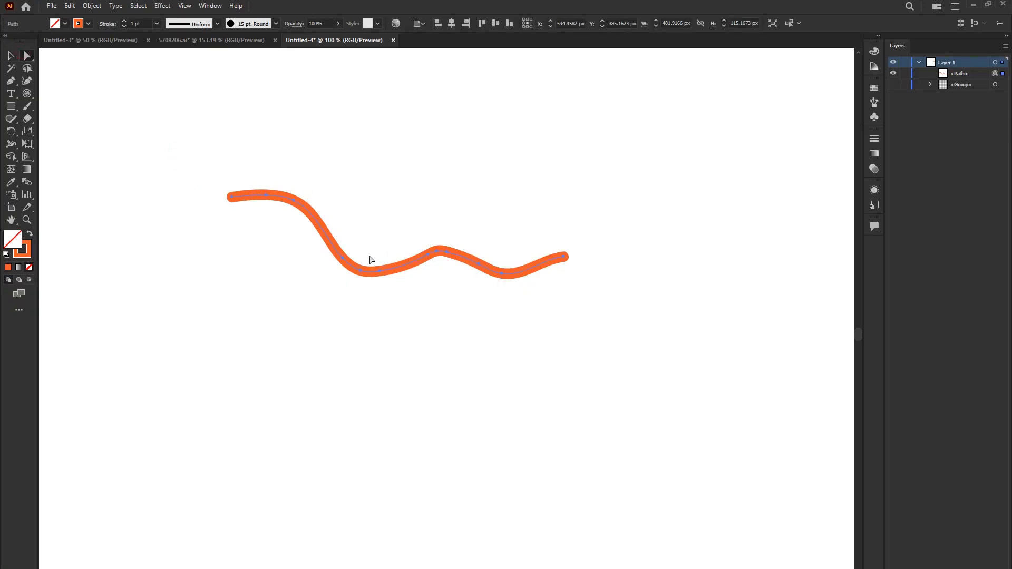
click(10, 55)
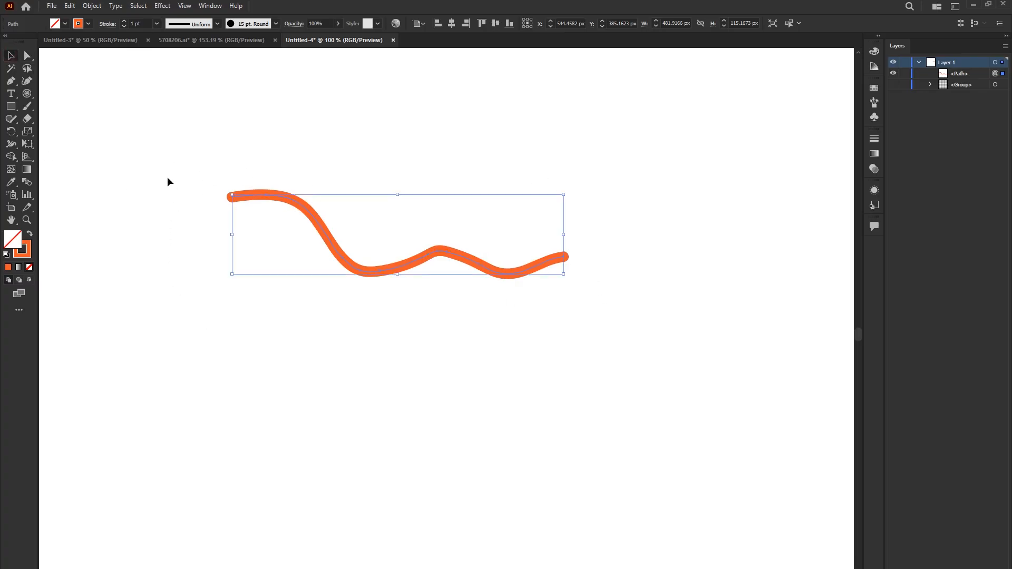
key(Delete)
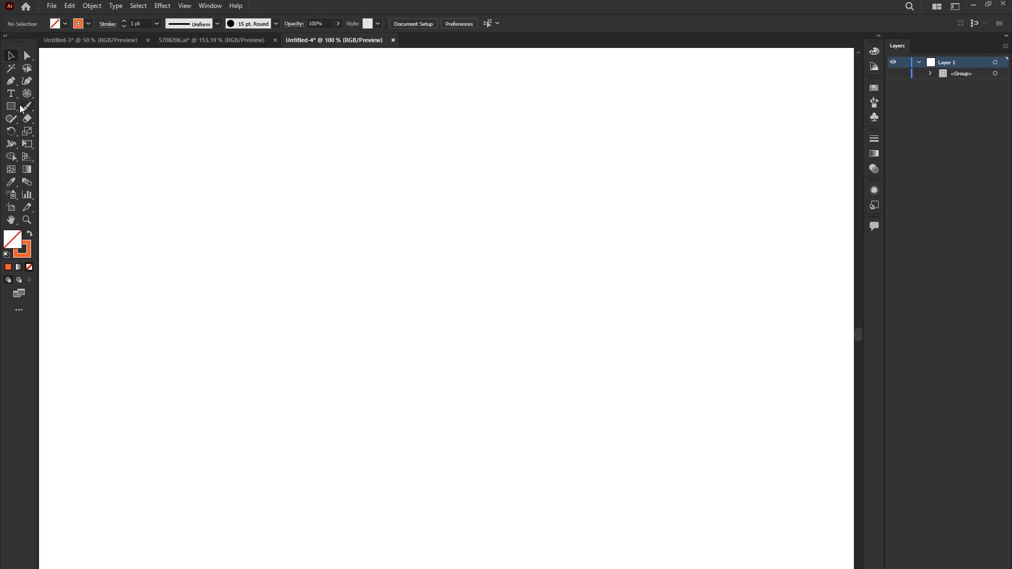
Try the Blob Brush tool with a wavy orange stroke and a short vertical stroke, and undo both strokes
click(26, 106)
click(74, 121)
mouse_move(216, 155)
mouse_down()
mouse_move(450, 261)
mouse_move(476, 209)
mouse_up()
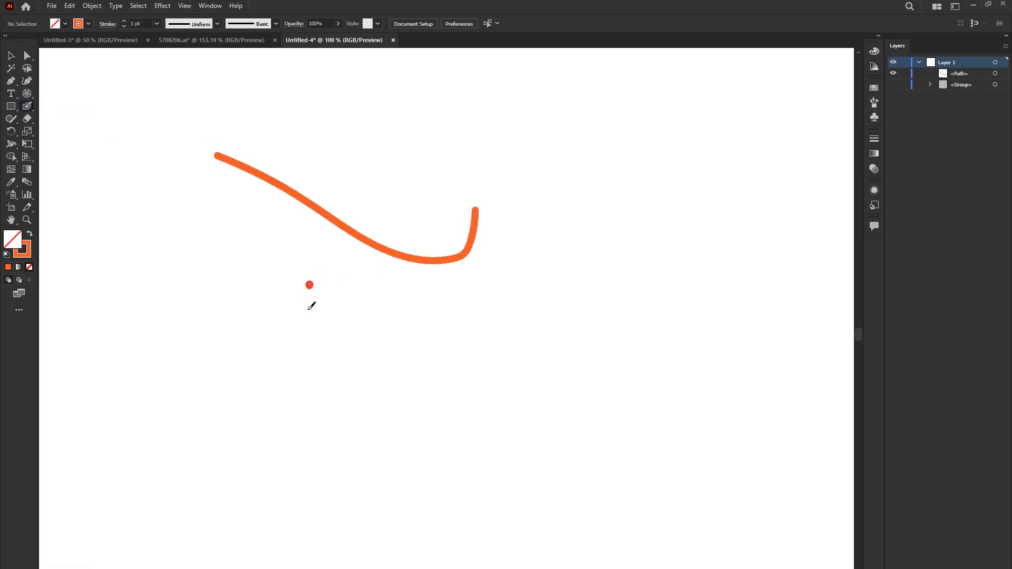
drag(310, 285, 307, 351)
key(ctrl+z)
key(ctrl+z)
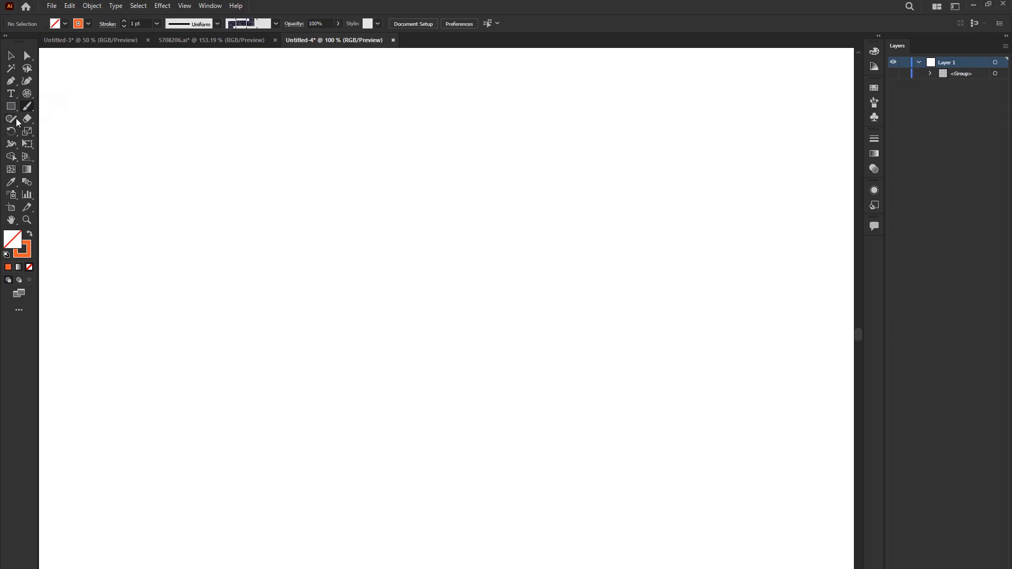
Sketch rough circles freehand with the Shaper tool, keeping a single clean circle on the empty artboard
drag(11, 119, 87, 123)
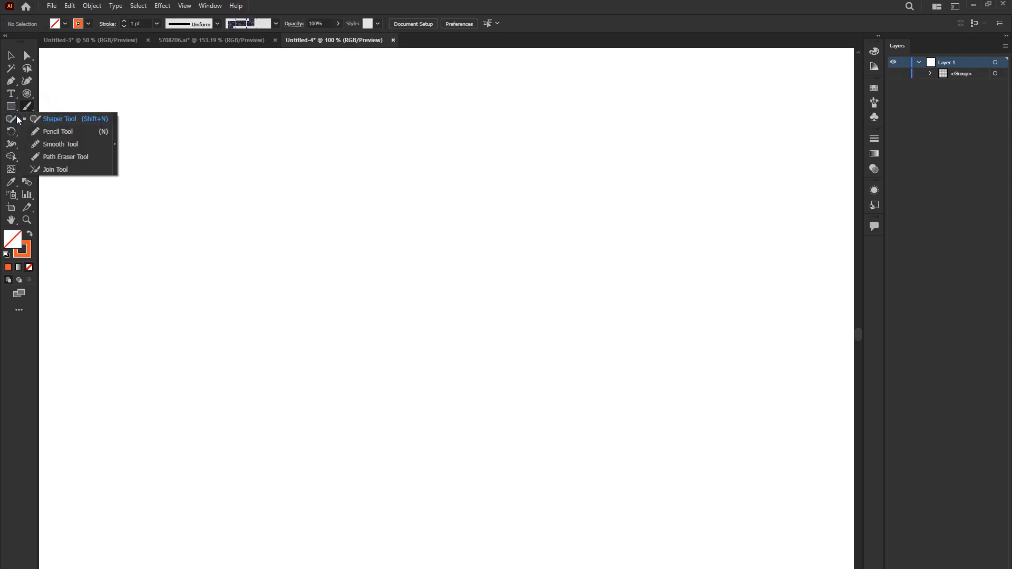
click(59, 120)
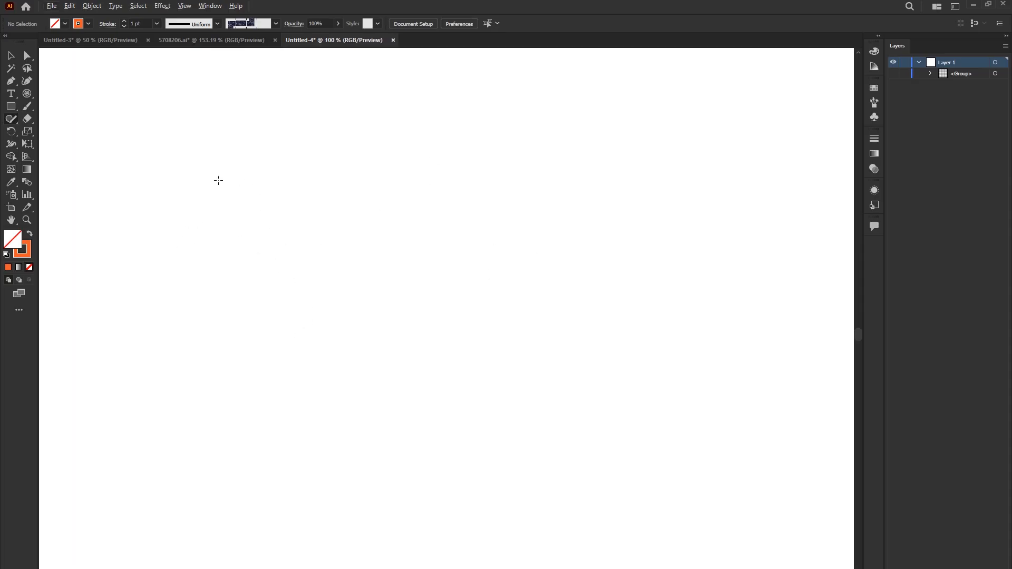
drag(246, 167, 203, 170)
mouse_move(198, 209)
mouse_down()
mouse_move(209, 227)
mouse_move(247, 242)
mouse_move(285, 233)
mouse_move(288, 203)
mouse_up()
drag(244, 167, 244, 168)
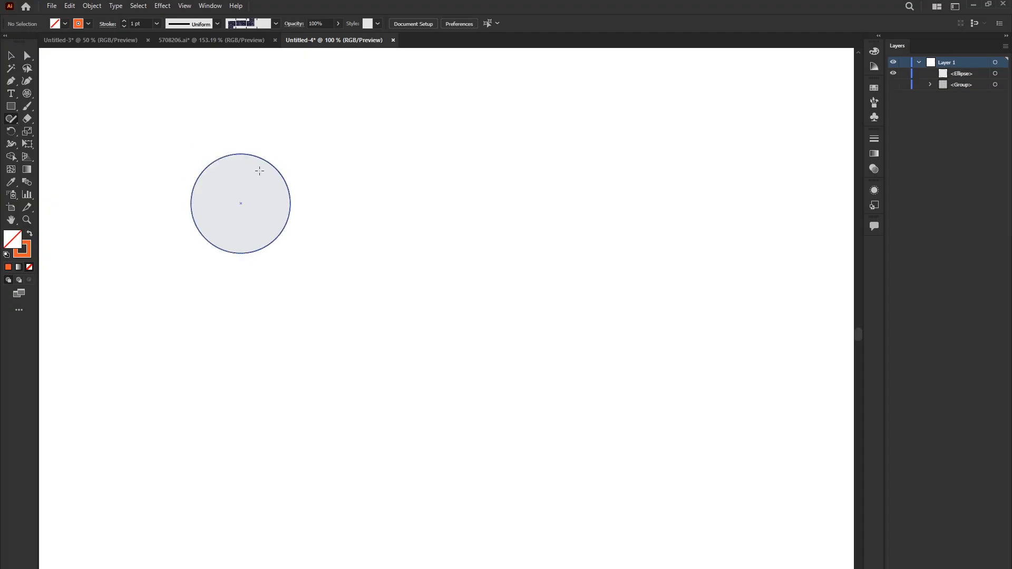
mouse_move(259, 171)
mouse_down()
mouse_move(272, 180)
mouse_move(225, 171)
mouse_up()
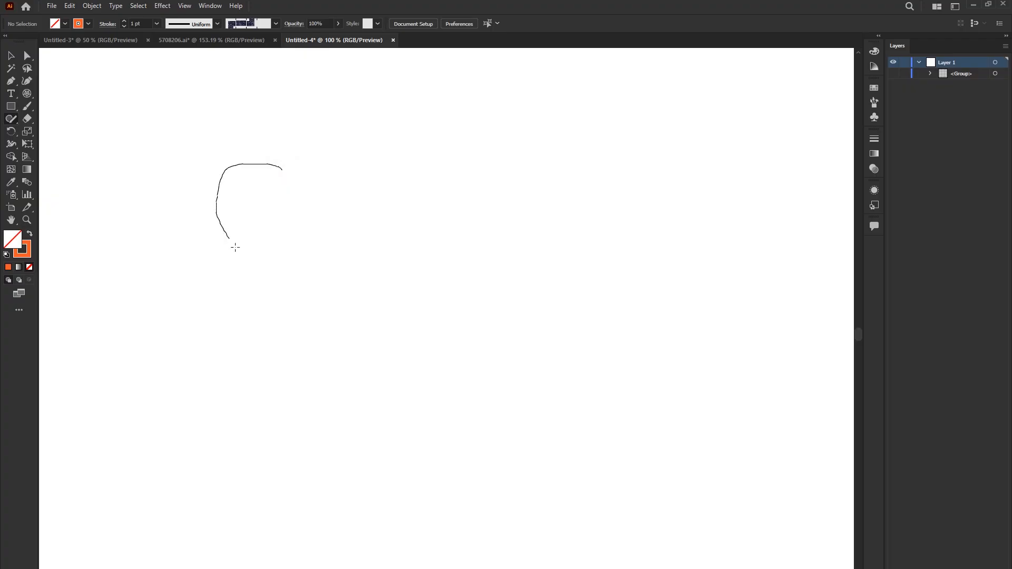
mouse_move(235, 247)
mouse_down()
mouse_move(280, 266)
mouse_move(320, 253)
mouse_move(331, 216)
mouse_move(324, 186)
mouse_move(288, 167)
mouse_move(236, 197)
mouse_move(271, 278)
mouse_move(325, 221)
mouse_up()
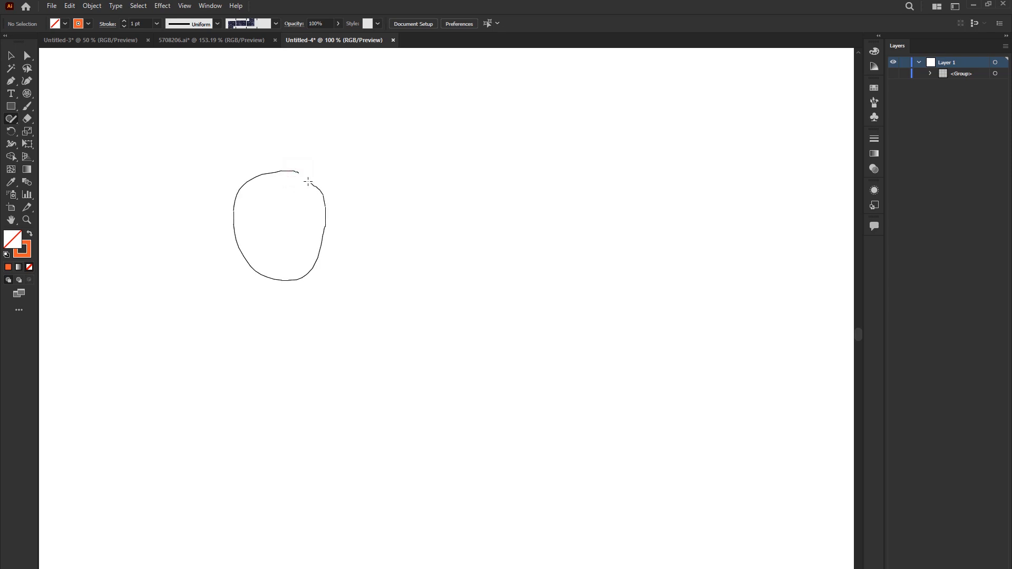
drag(302, 174, 293, 171)
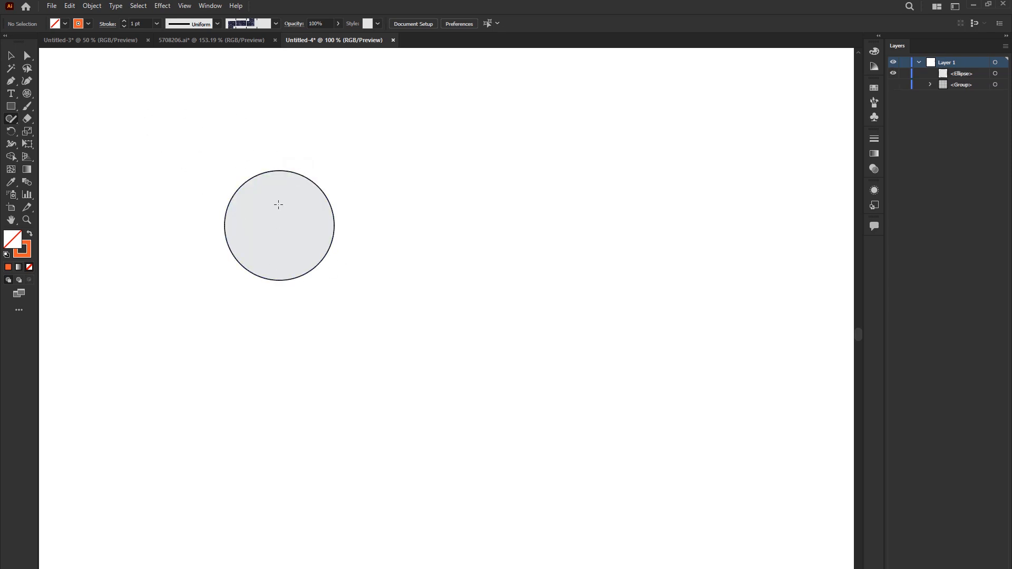
Sketch a triangle to the right of the circle and a wide rectangle below them with the Shaper tool
mouse_move(430, 152)
mouse_down()
mouse_move(357, 275)
mouse_move(502, 279)
mouse_move(493, 238)
mouse_move(430, 153)
mouse_up()
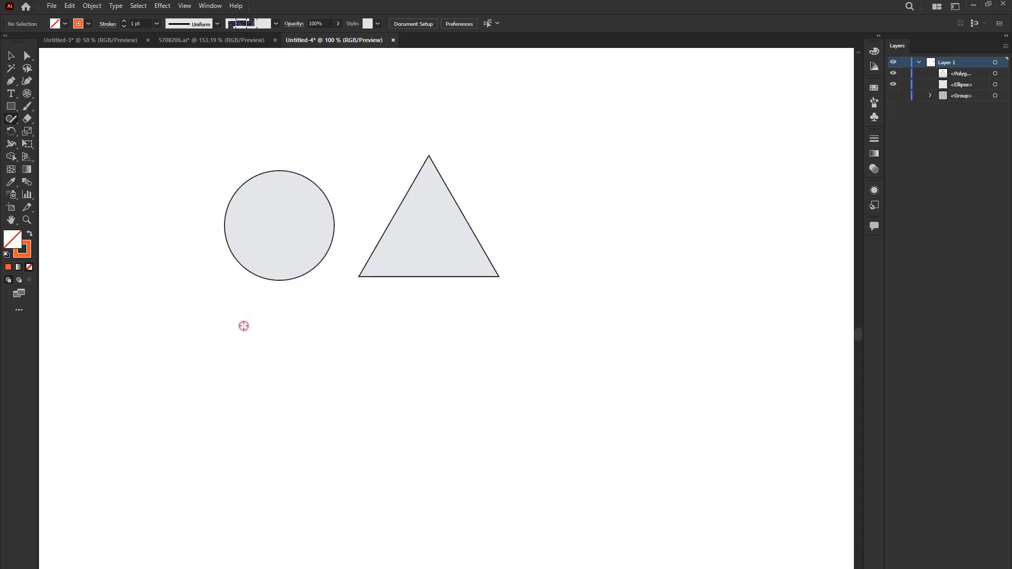
drag(244, 327, 238, 364)
drag(236, 404, 408, 411)
drag(410, 338, 403, 327)
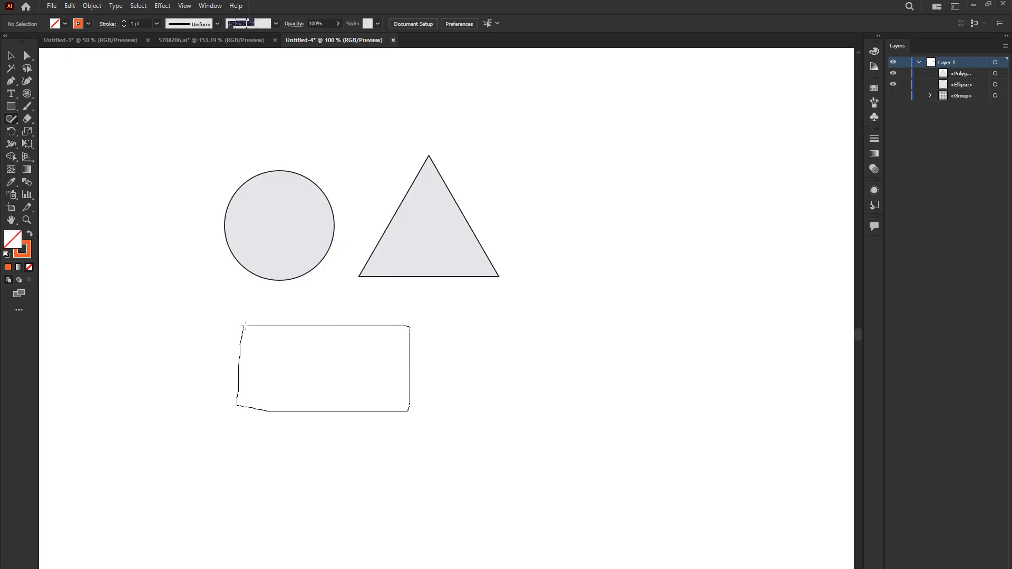
drag(245, 325, 246, 327)
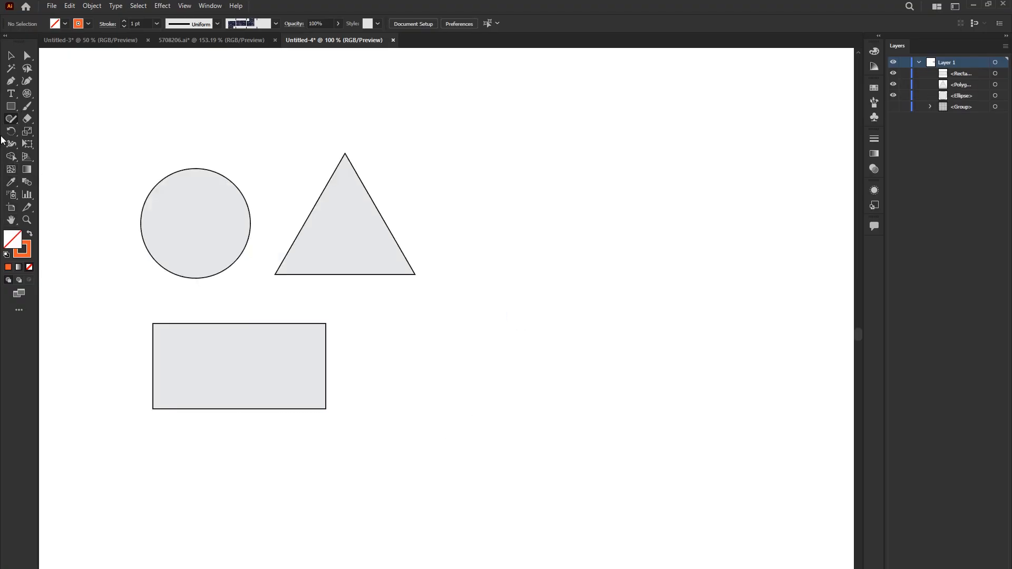
Sketch a second, larger circle to the right of the triangle with the Shaper tool
right_click(10, 106)
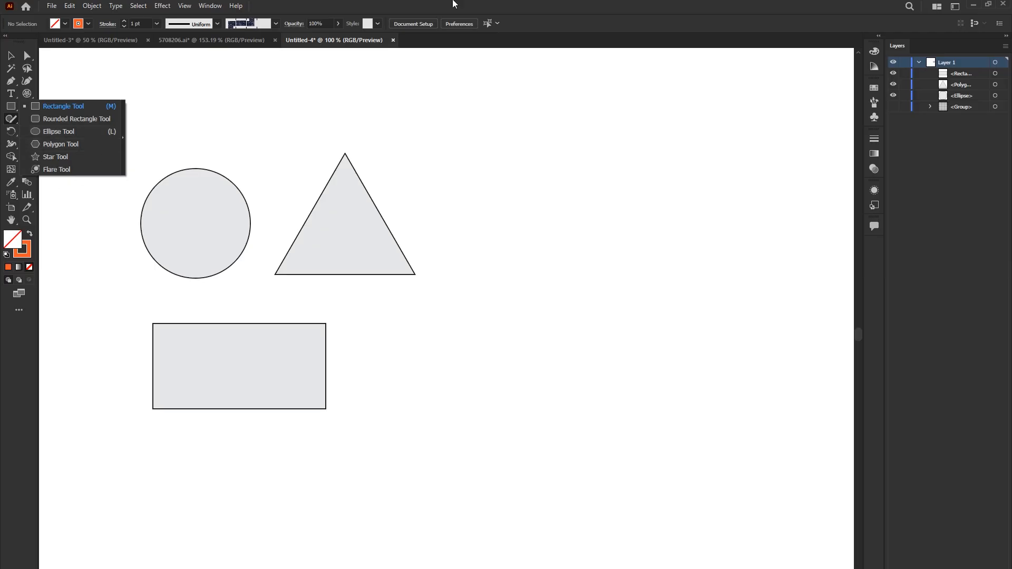
click(521, 2)
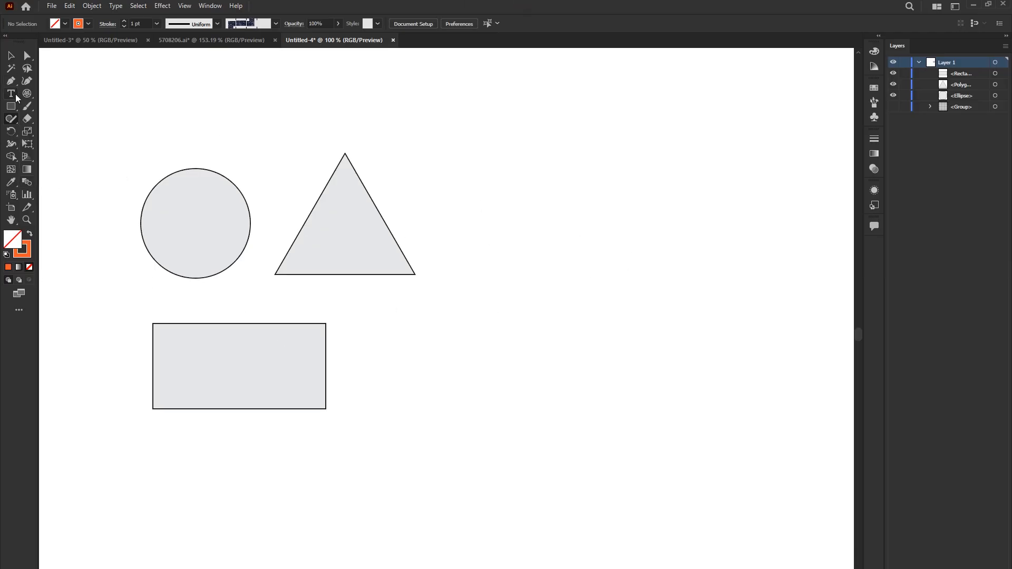
right_click(7, 120)
click(56, 121)
mouse_move(550, 176)
mouse_down()
mouse_move(508, 181)
mouse_move(497, 257)
mouse_move(625, 277)
mouse_move(569, 166)
mouse_up()
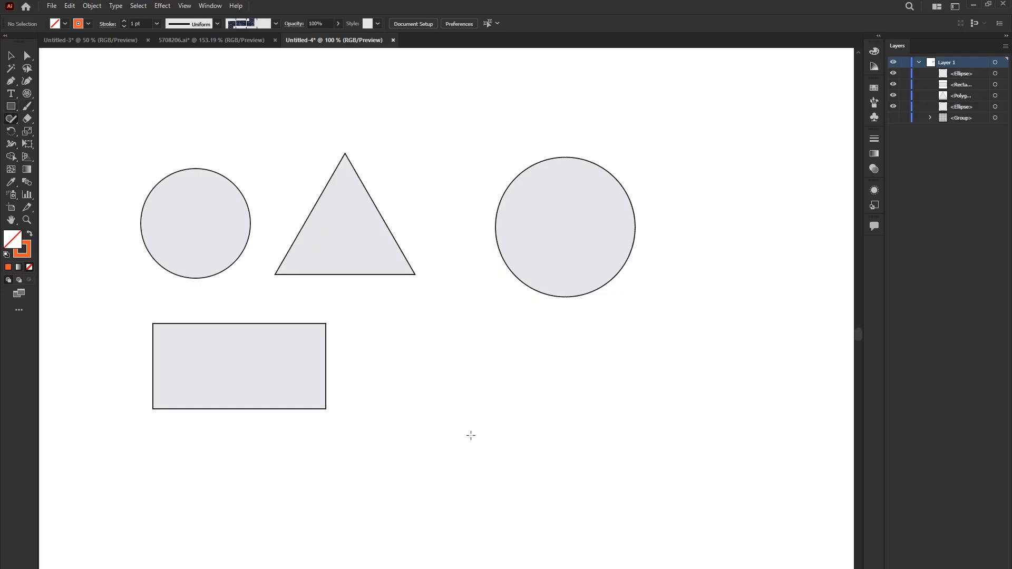
Sketch a hexagon below the large circle and a square to the hexagon's right with the Shaper tool
scroll(465, 413, down, 1)
scroll(464, 437, up, 1)
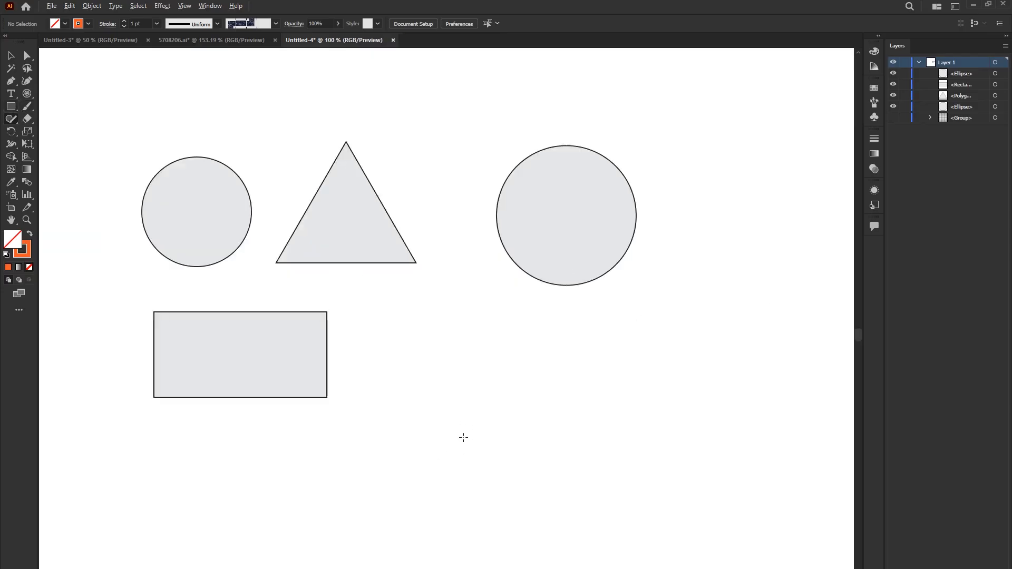
mouse_move(455, 306)
mouse_down()
mouse_move(407, 354)
mouse_move(400, 428)
mouse_move(477, 458)
mouse_move(563, 463)
mouse_move(595, 403)
mouse_move(551, 315)
mouse_move(454, 308)
mouse_up()
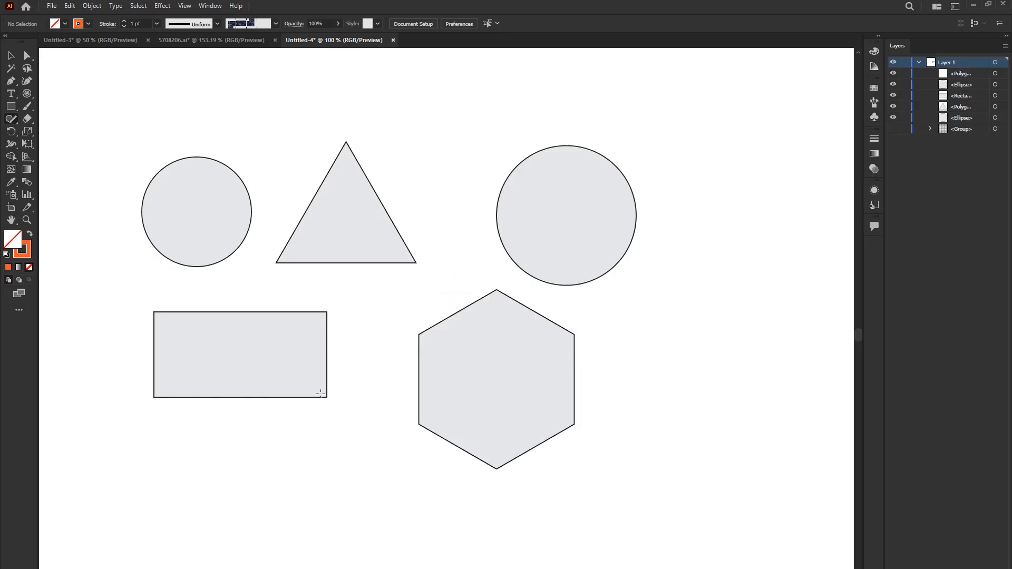
scroll(247, 281, down, 1)
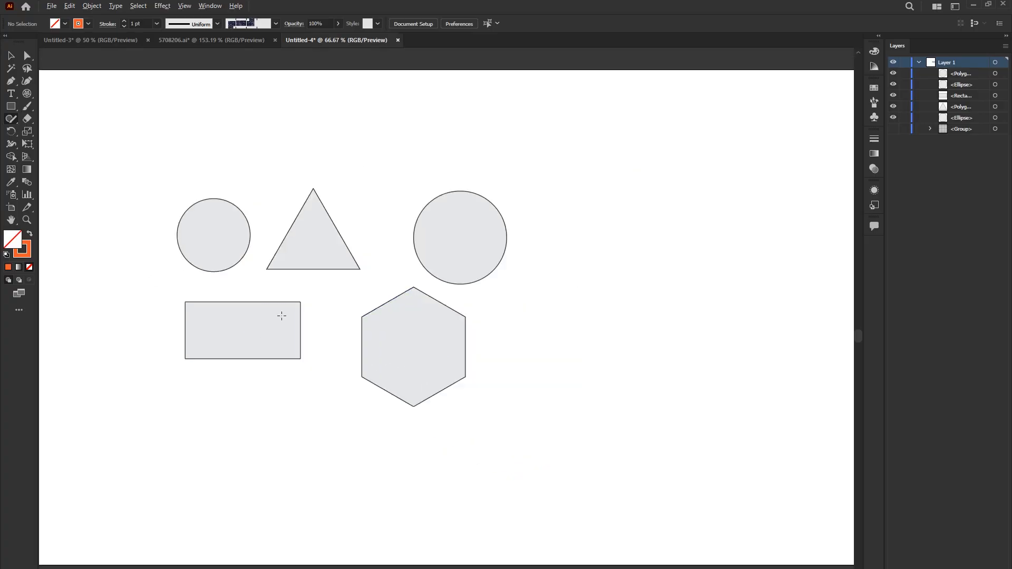
scroll(424, 394, up, 1)
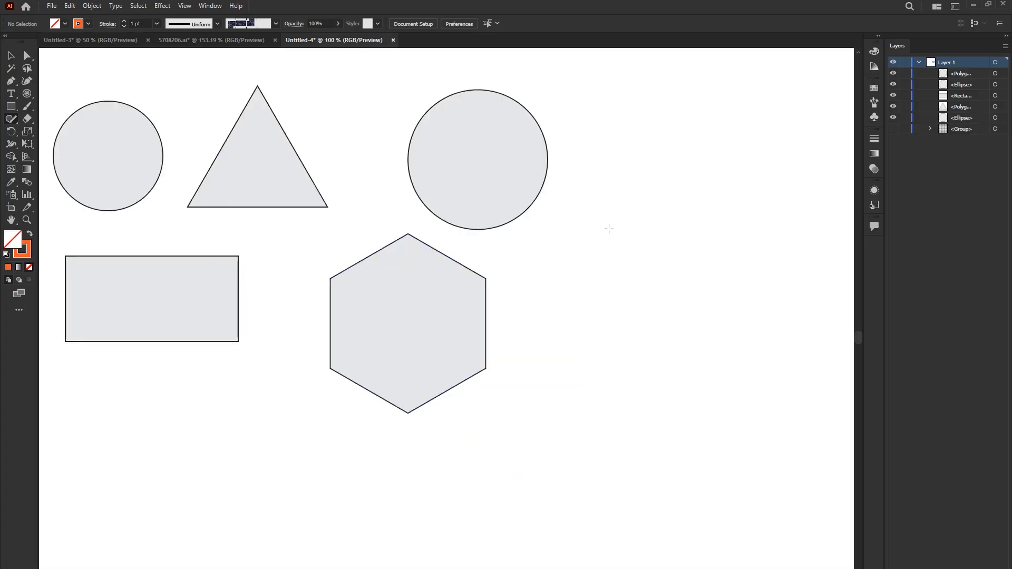
mouse_move(549, 253)
mouse_down()
mouse_move(536, 360)
mouse_move(652, 364)
mouse_move(665, 323)
mouse_move(666, 254)
mouse_move(590, 253)
mouse_up()
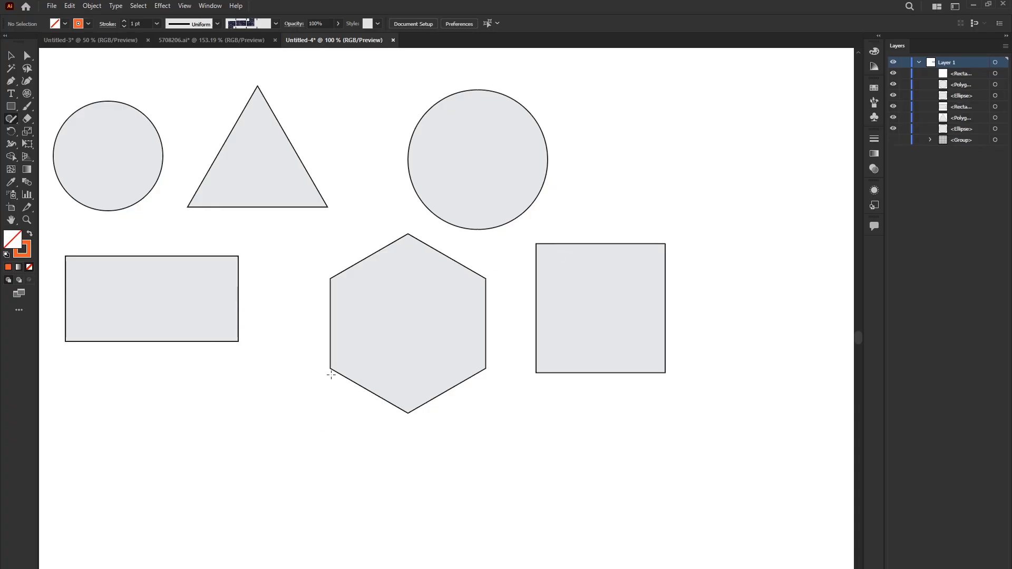
Draw a hump-shaped open path about 166 px wide above the small circle with the Pencil tool
key(ctrl+minus)
mouse_move(115, 154)
mouse_down()
mouse_move(267, 395)
mouse_move(662, 402)
mouse_up()
click(694, 350)
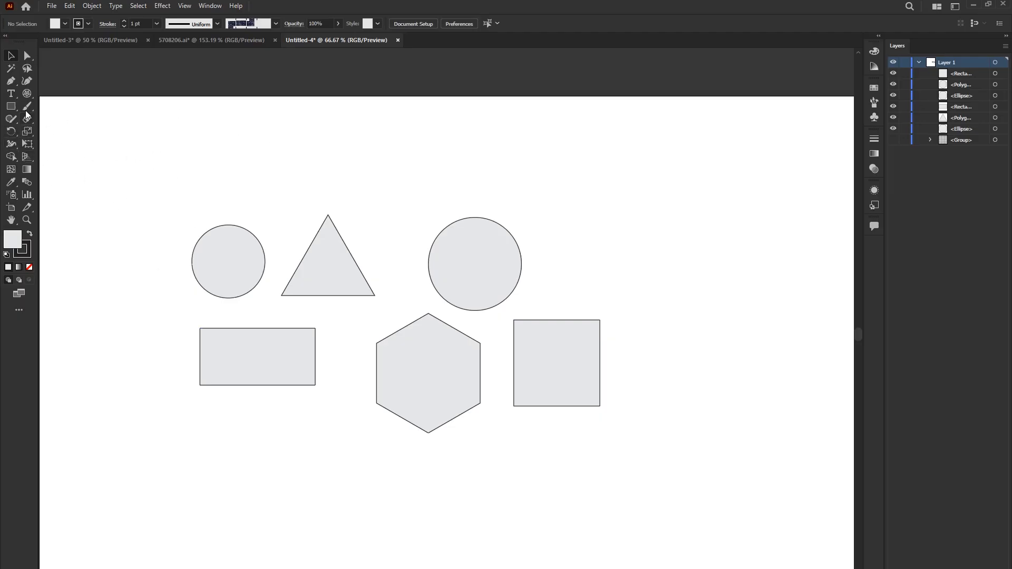
click(10, 121)
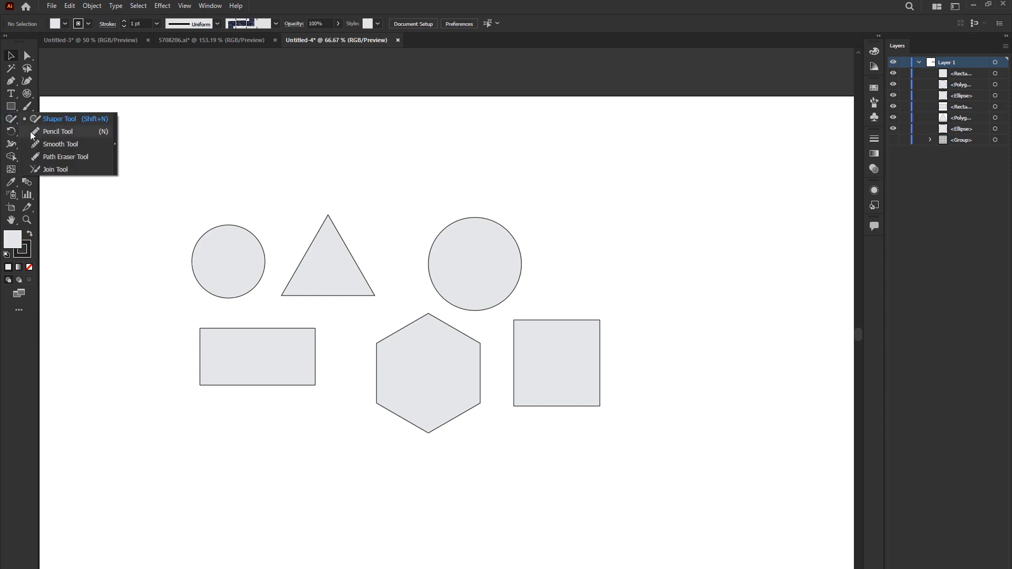
click(56, 133)
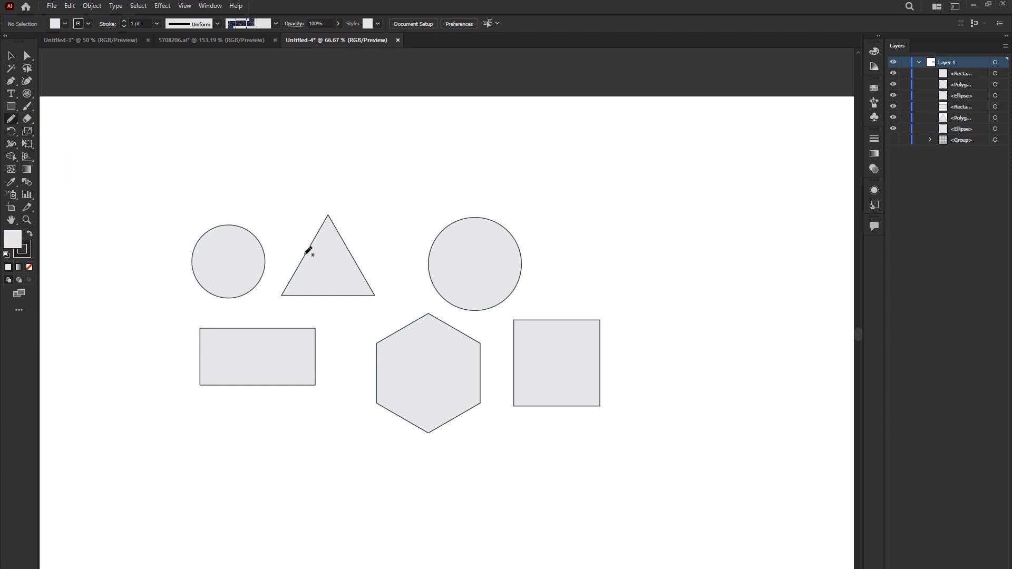
scroll(304, 305, up, 2)
mouse_move(233, 191)
mouse_down()
mouse_move(307, 320)
mouse_move(343, 433)
mouse_up()
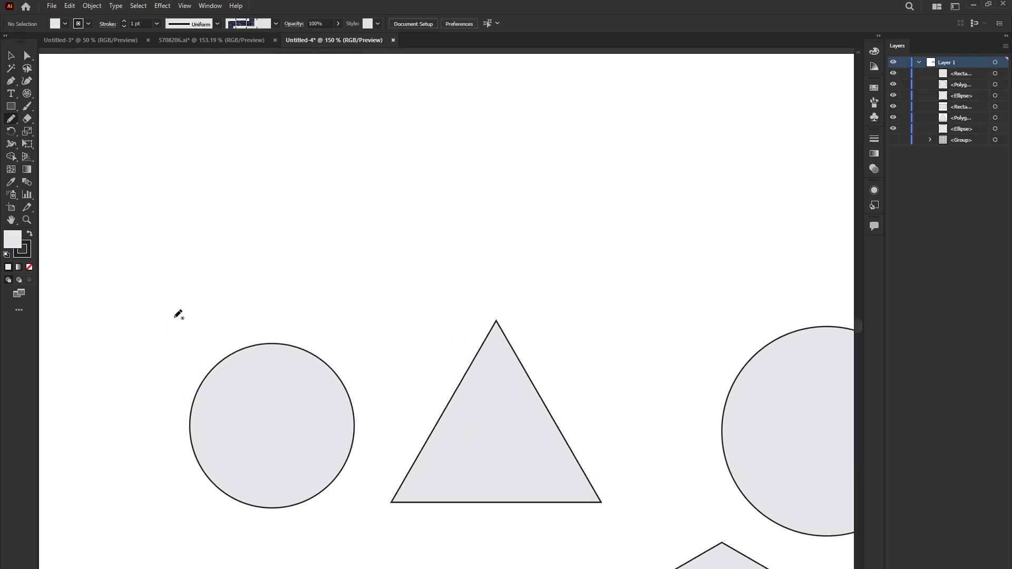
scroll(235, 170, up, 1)
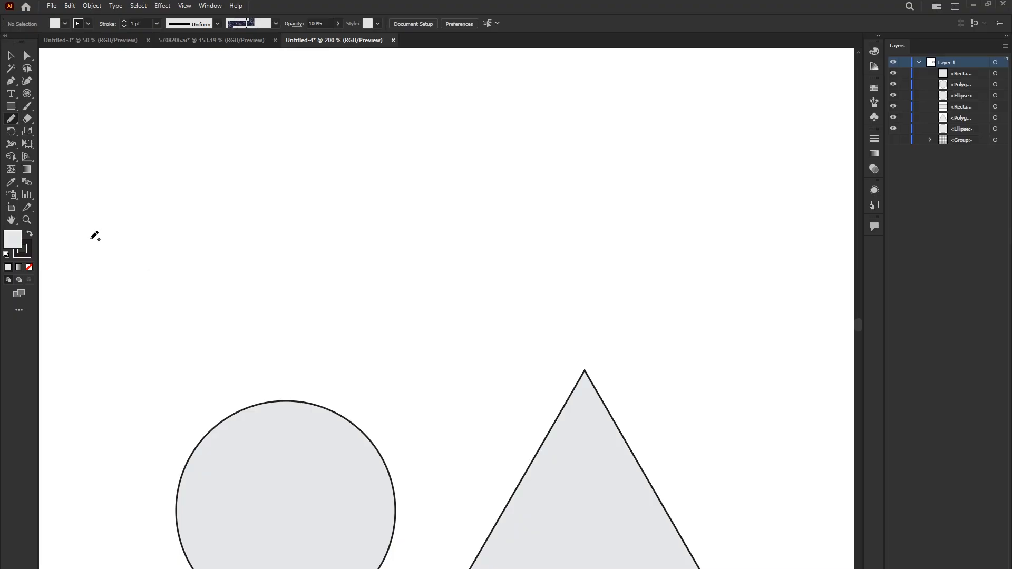
mouse_move(80, 249)
mouse_down()
mouse_move(150, 226)
mouse_move(205, 172)
mouse_move(228, 186)
mouse_move(259, 247)
mouse_move(308, 257)
mouse_up()
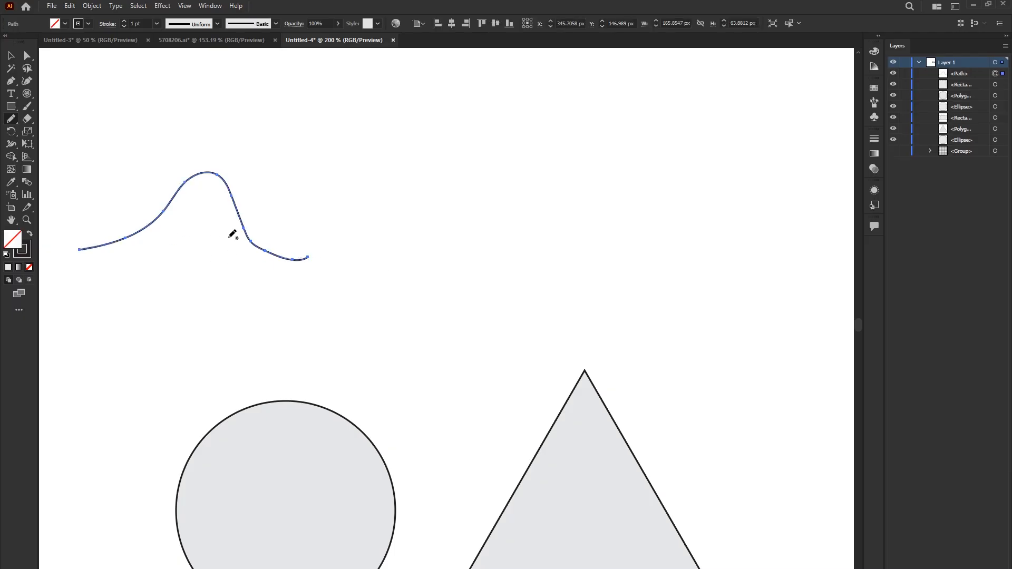
Extend the pencil path with two more humps and close it along a wavy lower edge
mouse_move(249, 238)
mouse_down()
mouse_move(343, 199)
mouse_move(413, 220)
mouse_move(474, 262)
mouse_up()
mouse_move(422, 231)
mouse_down()
mouse_move(586, 212)
mouse_move(776, 288)
mouse_up()
mouse_move(78, 250)
mouse_down()
mouse_move(42, 298)
mouse_move(789, 304)
mouse_move(784, 293)
mouse_up()
Swap the wavy shape's fill and stroke, recolour its fill blue and deselect it
key(shift+x)
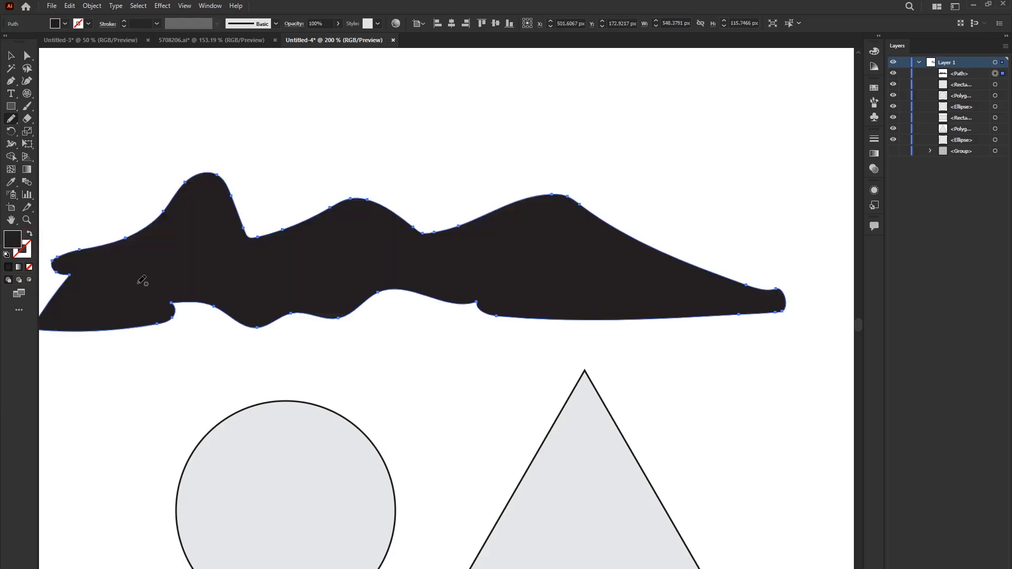
key(v)
click(54, 24)
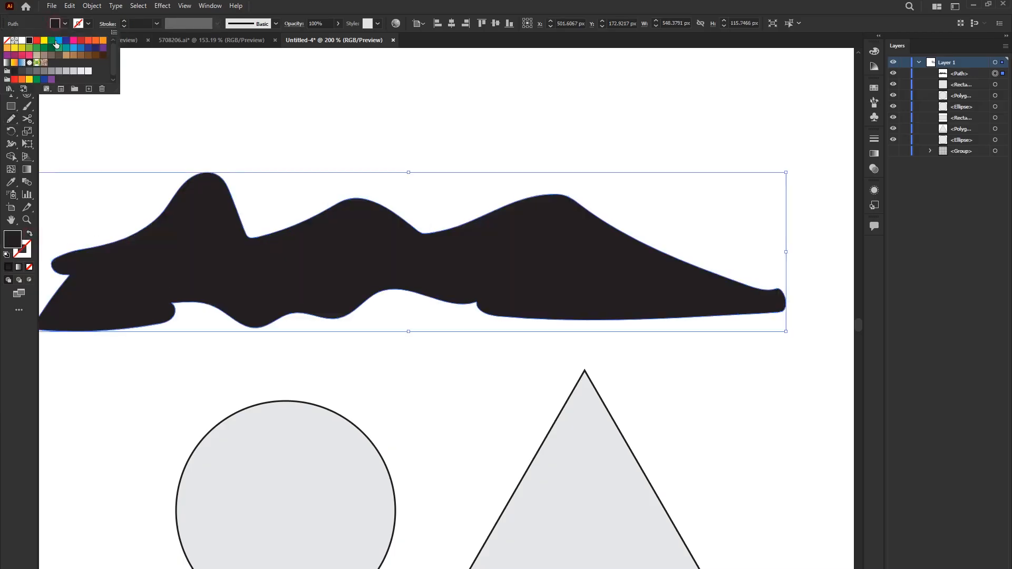
click(78, 49)
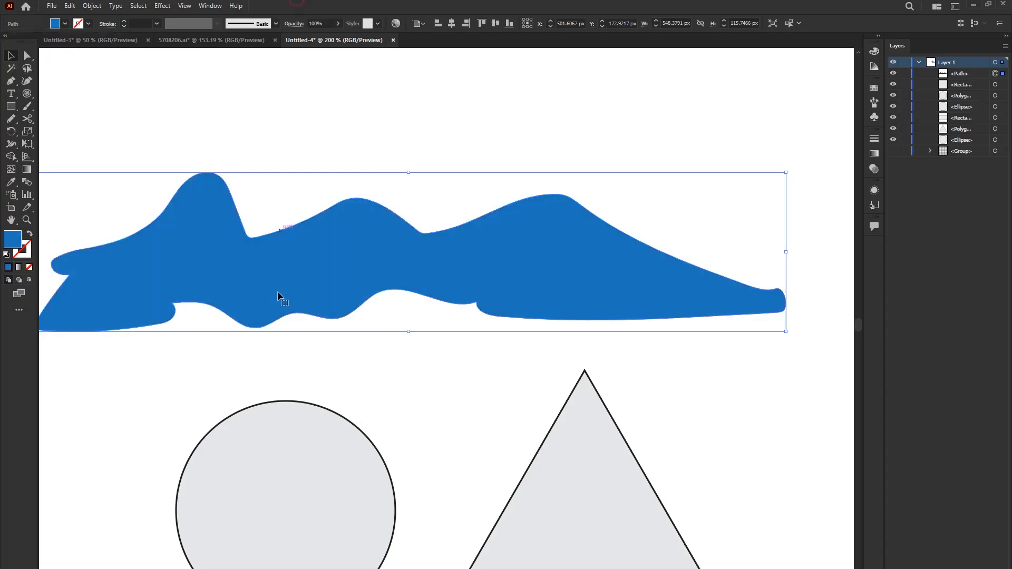
scroll(282, 295, down, 1)
click(300, 140)
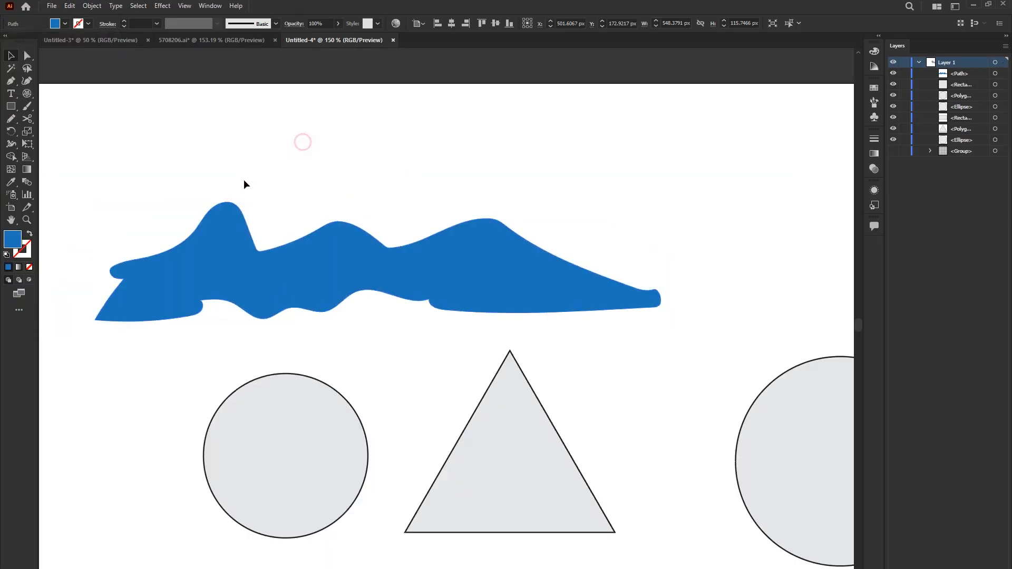
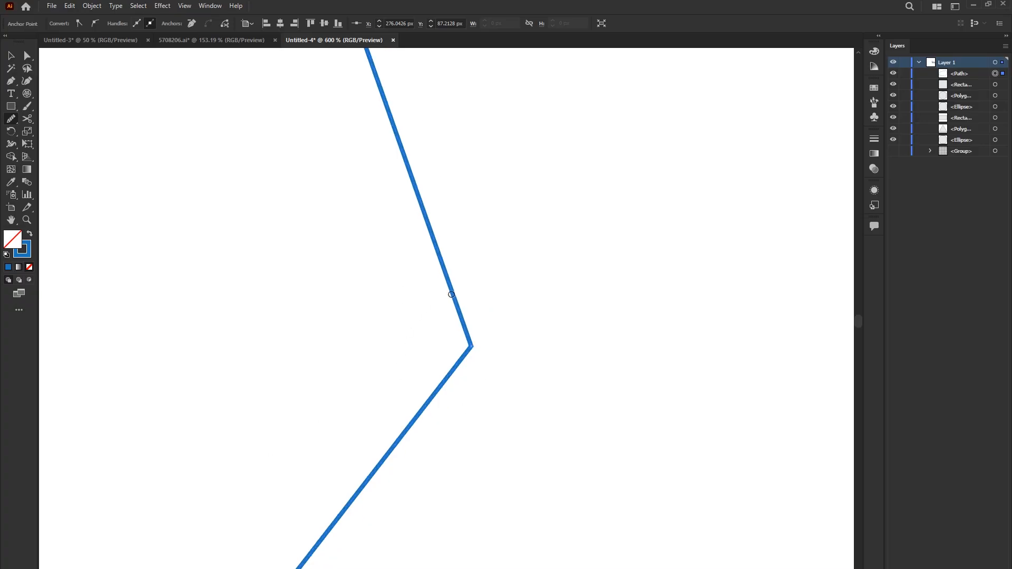
Smooth the sharp corner of the blue path by repeatedly stroking over it
scroll(474, 360, up, 2)
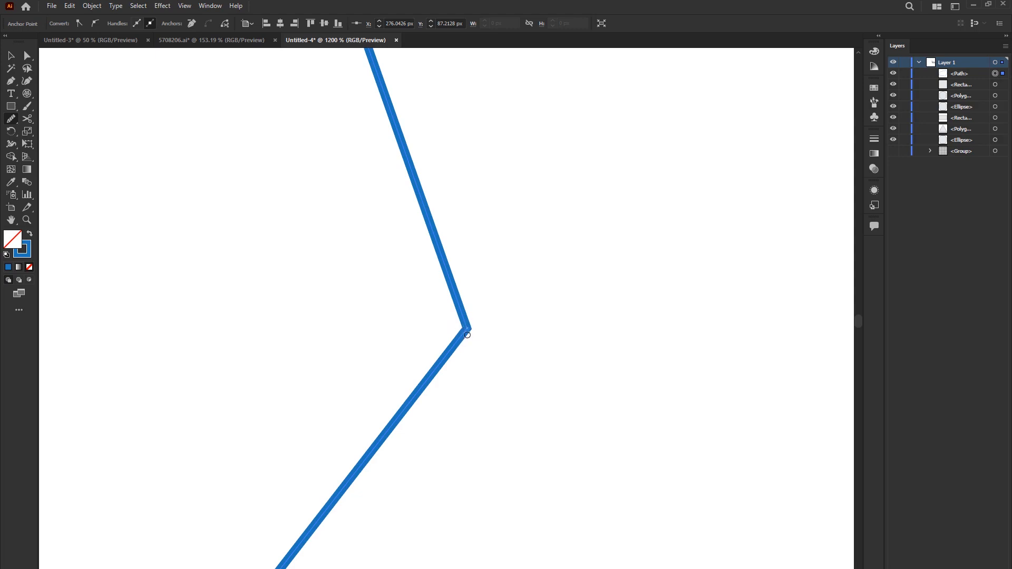
scroll(467, 334, down, 2)
scroll(469, 330, up, 1)
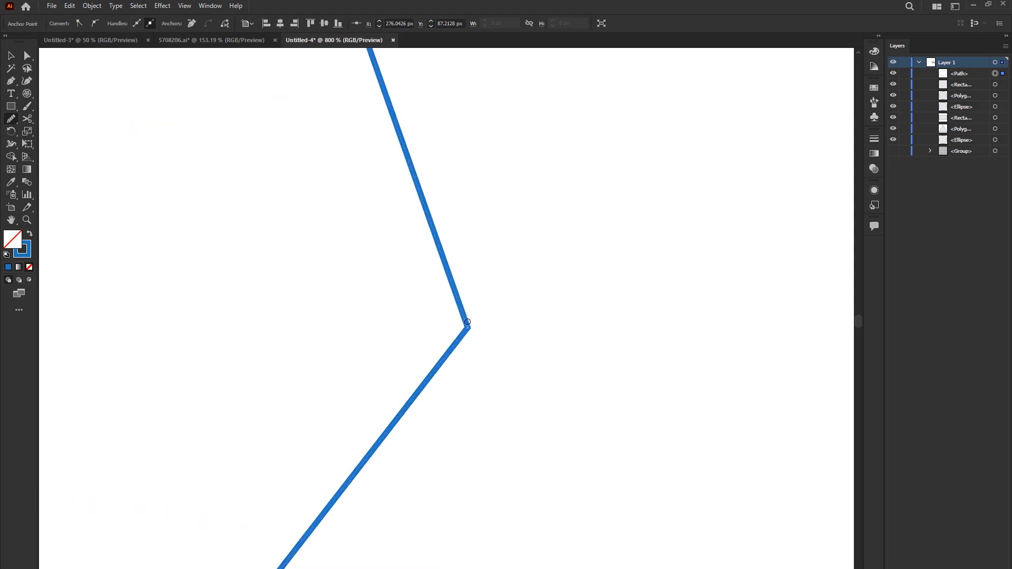
mouse_move(467, 321)
mouse_down()
mouse_move(454, 356)
mouse_move(460, 302)
mouse_move(440, 378)
mouse_up()
drag(459, 296, 437, 380)
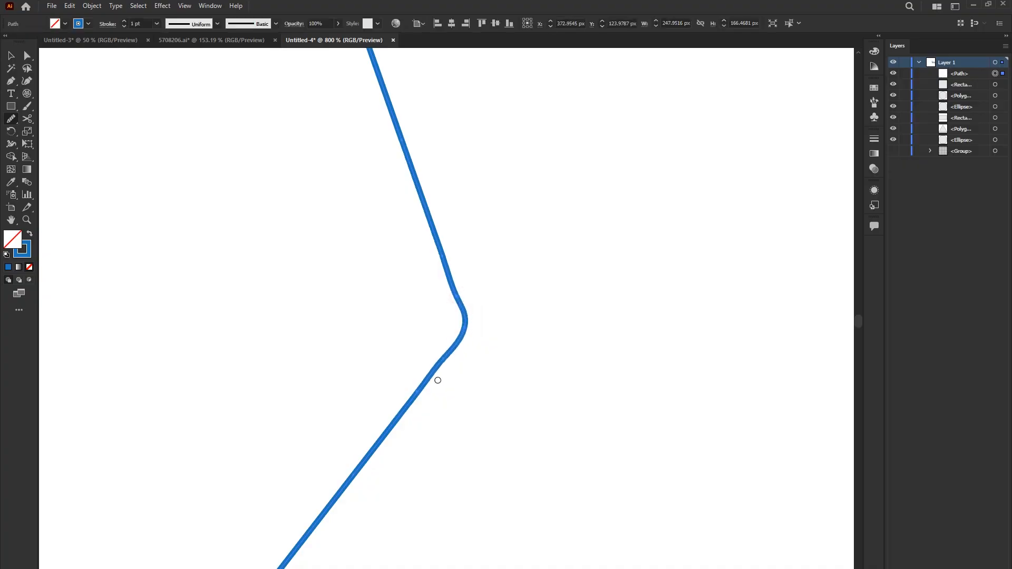
mouse_move(461, 293)
mouse_down()
mouse_move(447, 356)
mouse_move(409, 393)
mouse_up()
mouse_move(461, 314)
mouse_down()
mouse_move(419, 390)
mouse_move(426, 378)
mouse_up()
drag(442, 246, 440, 260)
scroll(451, 356, down, 6)
scroll(448, 341, up, 8)
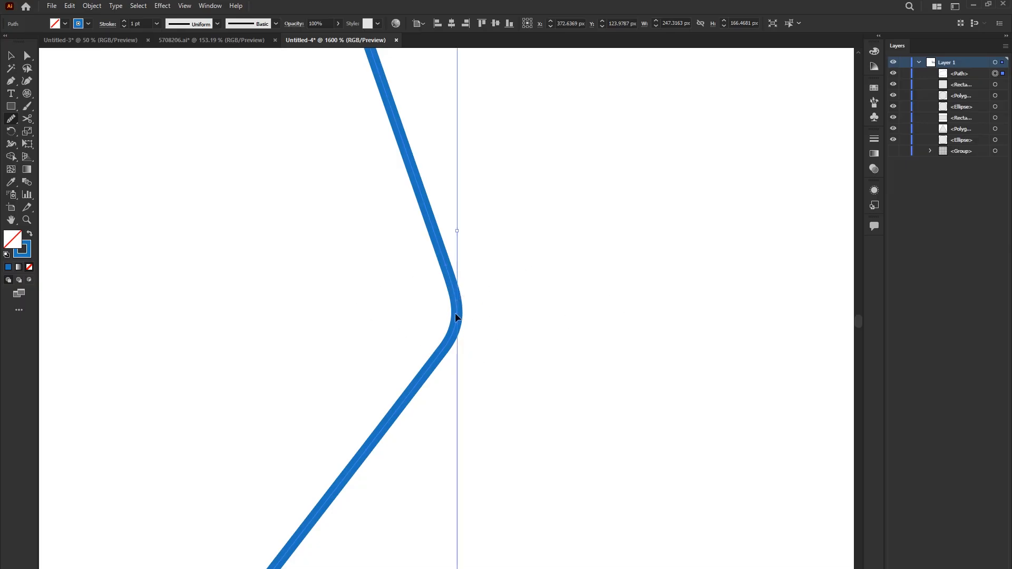
Undo the latest smoothing strokes at the blue path's corner
key(ctrl+z)
key(ctrl+z)
key(ctrl+z)
key(ctrl+z)
key(ctrl+z)
key(ctrl+z)
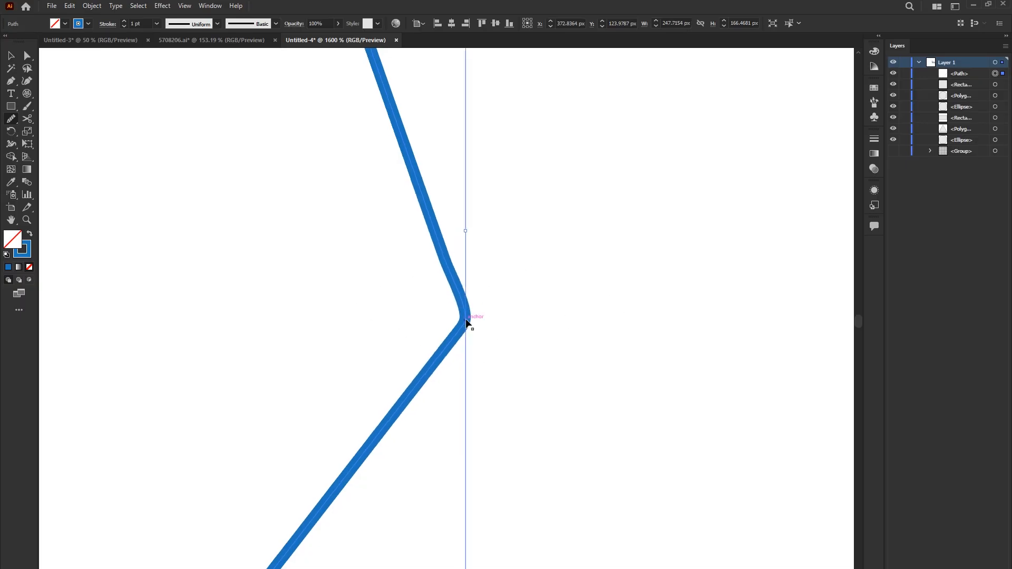
Undo one more smoothing stroke and redo all the undone smoothing strokes at the blue path's corner
key(ctrl+z)
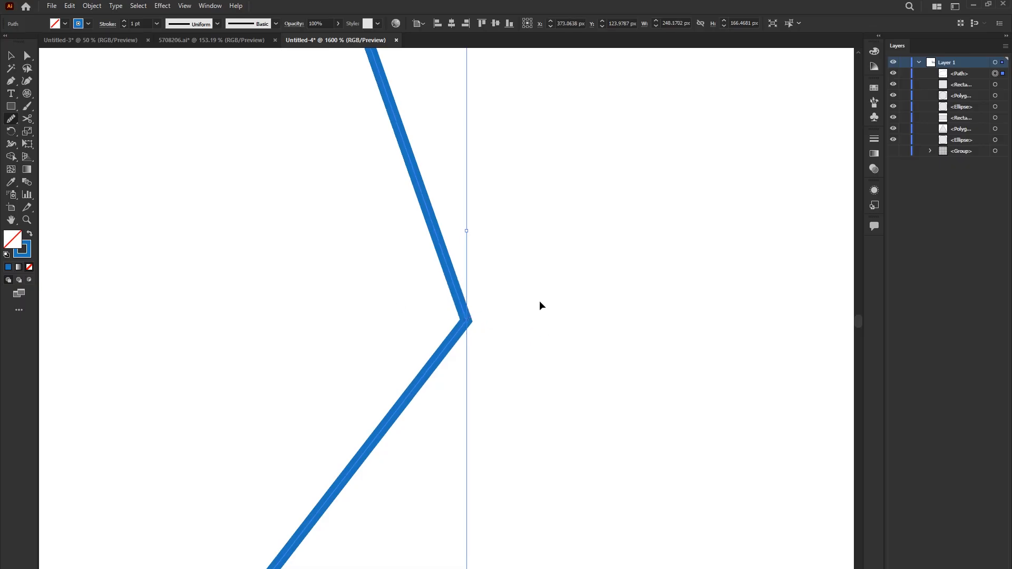
key(ctrl+shift+z)
key(ctrl+shift+z)
key(ctrl+shift+z)
key(ctrl+shift+z)
key(ctrl+shift+z)
key(ctrl+shift+z)
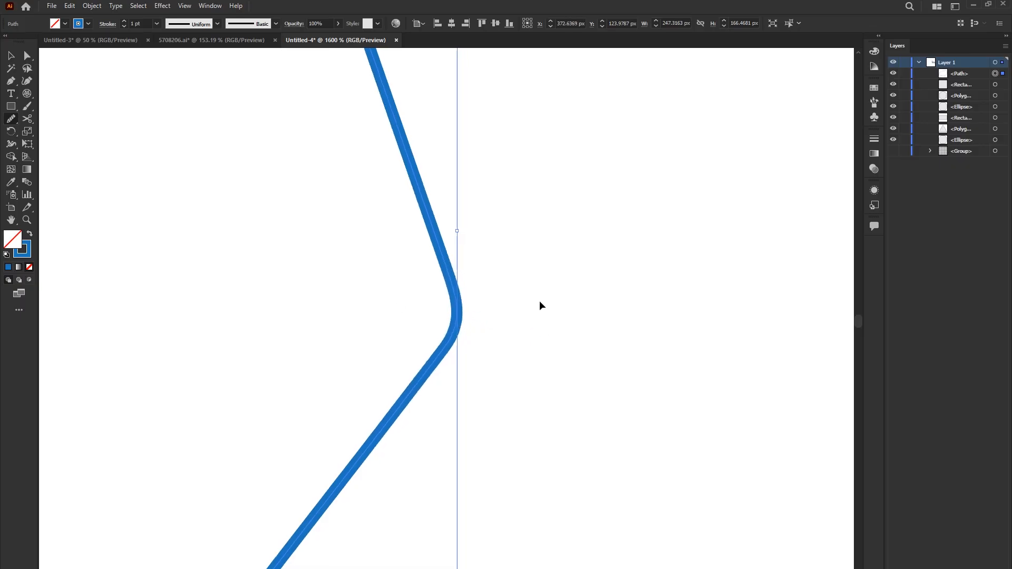
Round the sharp lower corner of the blue path with smoothing strokes and deselect the path
scroll(430, 296, down, 2)
scroll(430, 295, down, 3)
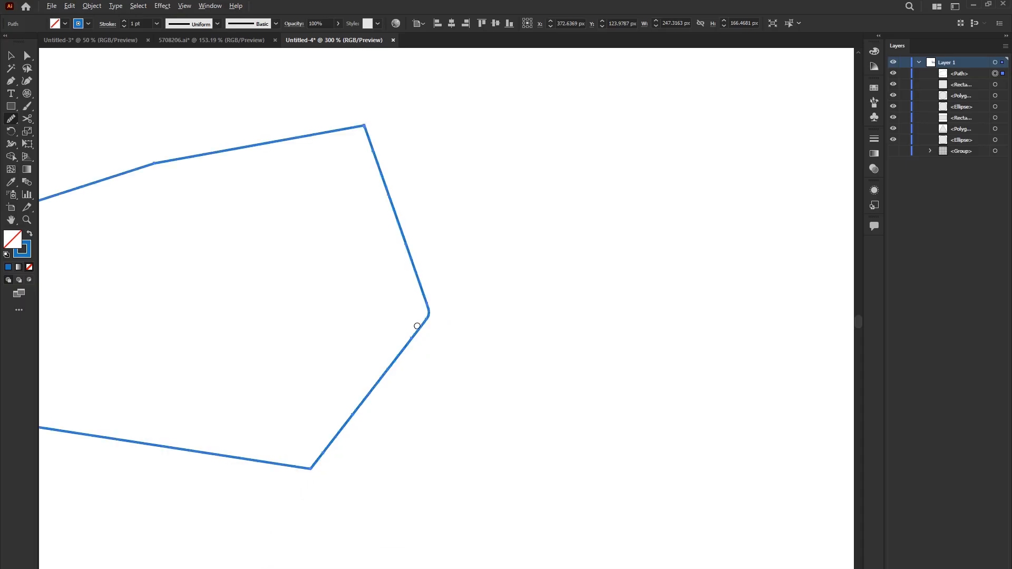
drag(325, 472, 570, 339)
scroll(481, 347, up, 4)
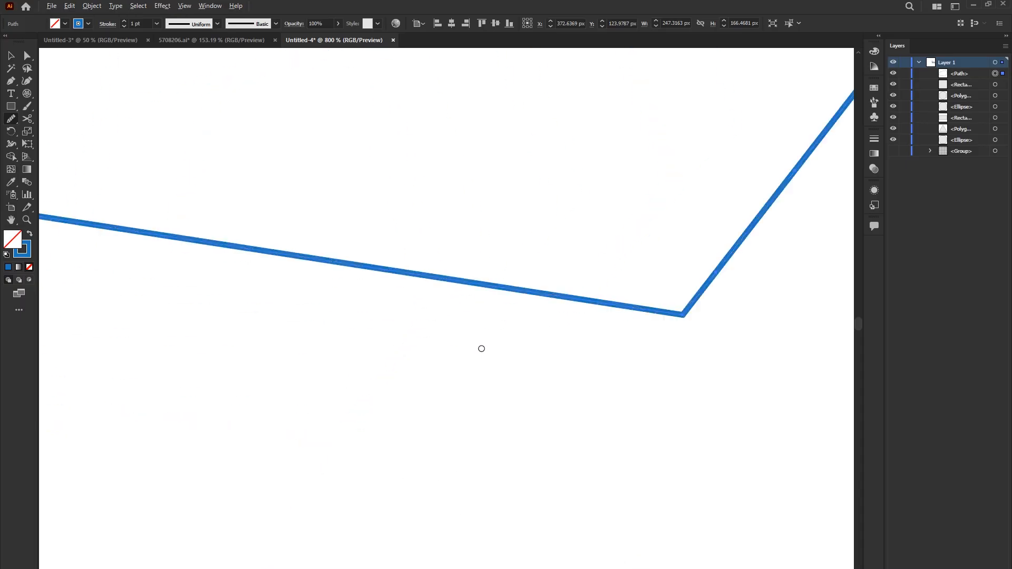
drag(685, 298, 372, 326)
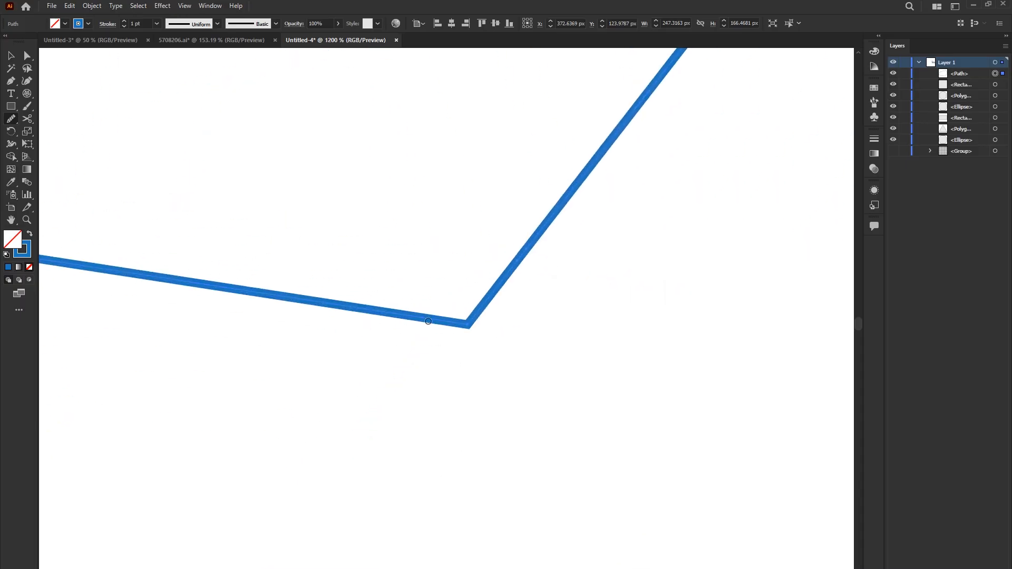
mouse_move(473, 322)
mouse_down()
mouse_move(460, 323)
mouse_move(501, 276)
mouse_move(443, 320)
mouse_move(502, 285)
mouse_move(499, 300)
mouse_up()
scroll(476, 299, down, 3)
click(13, 56)
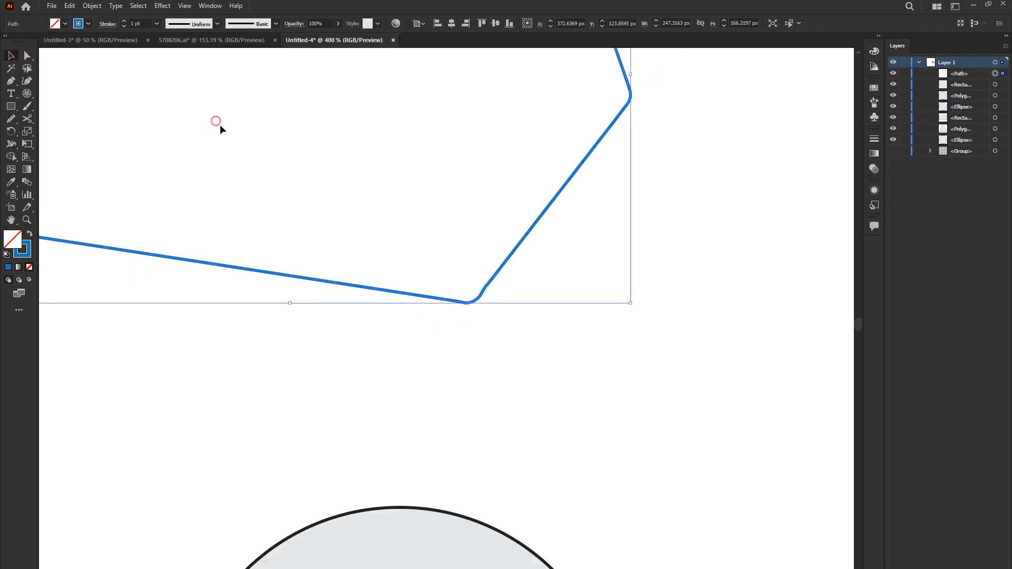
click(217, 123)
scroll(355, 216, down, 4)
scroll(341, 183, up, 3)
scroll(341, 186, up, 1)
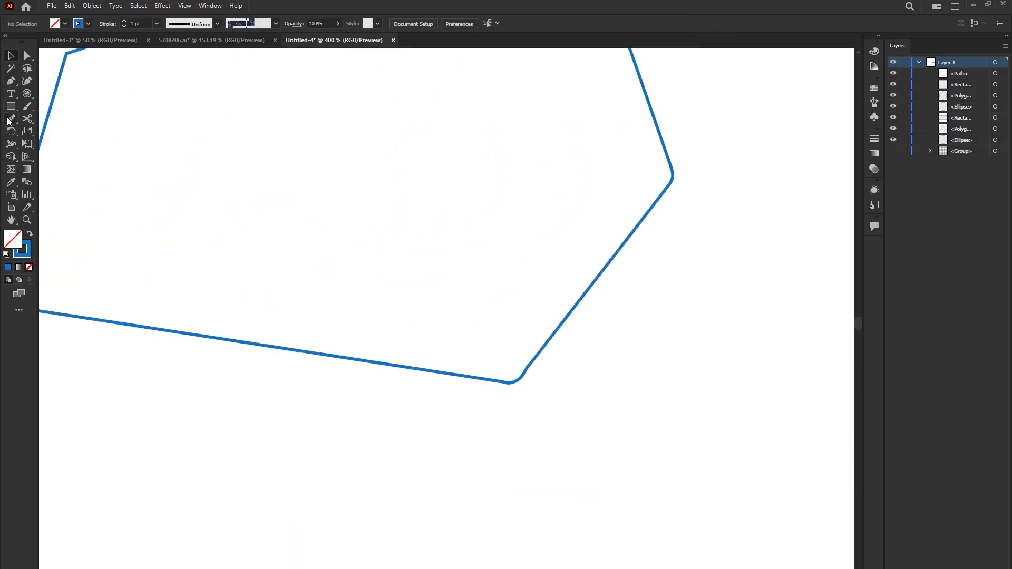
Select the black wavy path and display its anchor points with the Direct Selection tool
drag(10, 119, 66, 135)
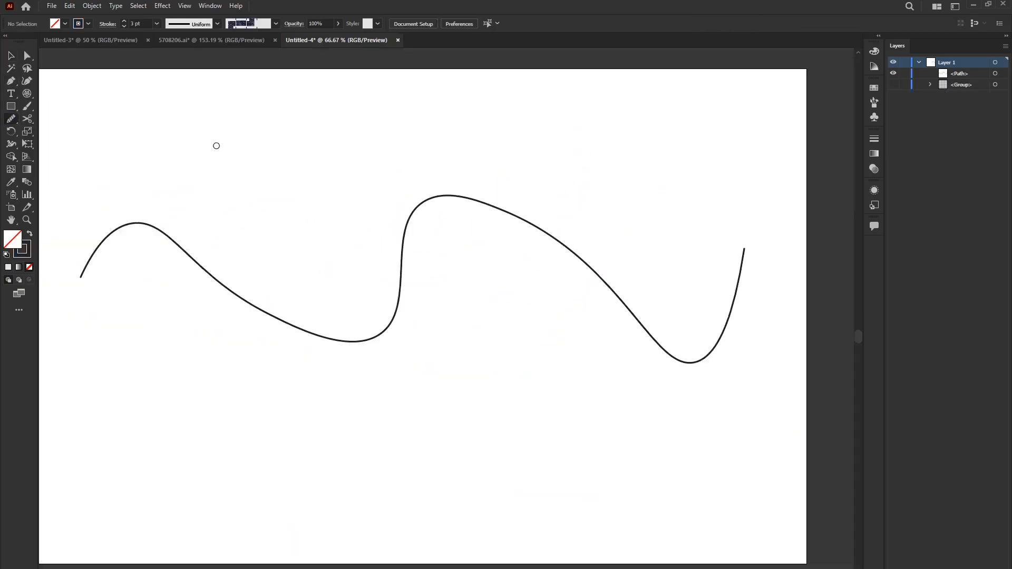
mouse_move(12, 121)
mouse_down()
mouse_move(61, 157)
mouse_move(546, 308)
mouse_move(751, 427)
mouse_up()
click(10, 56)
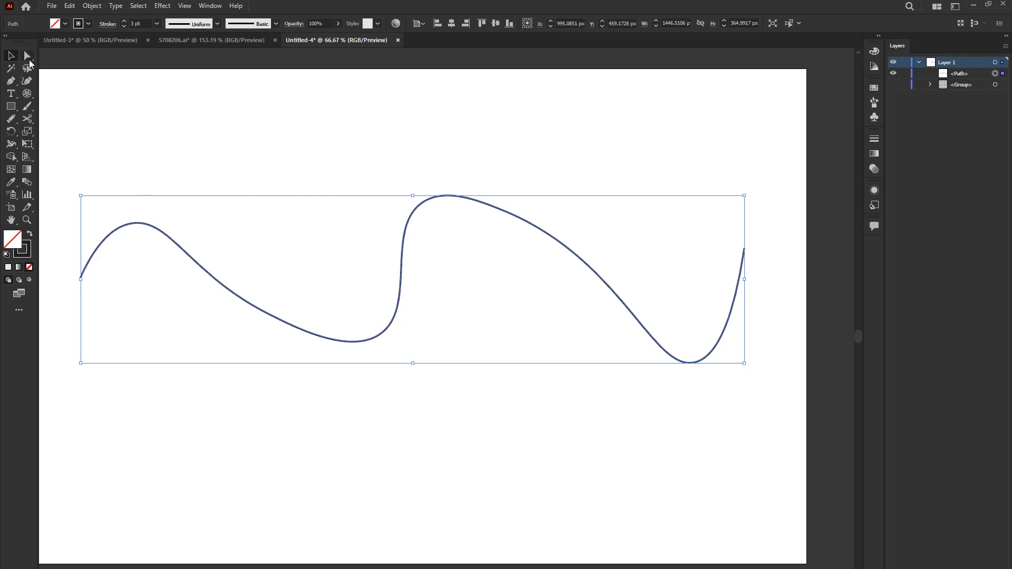
click(28, 56)
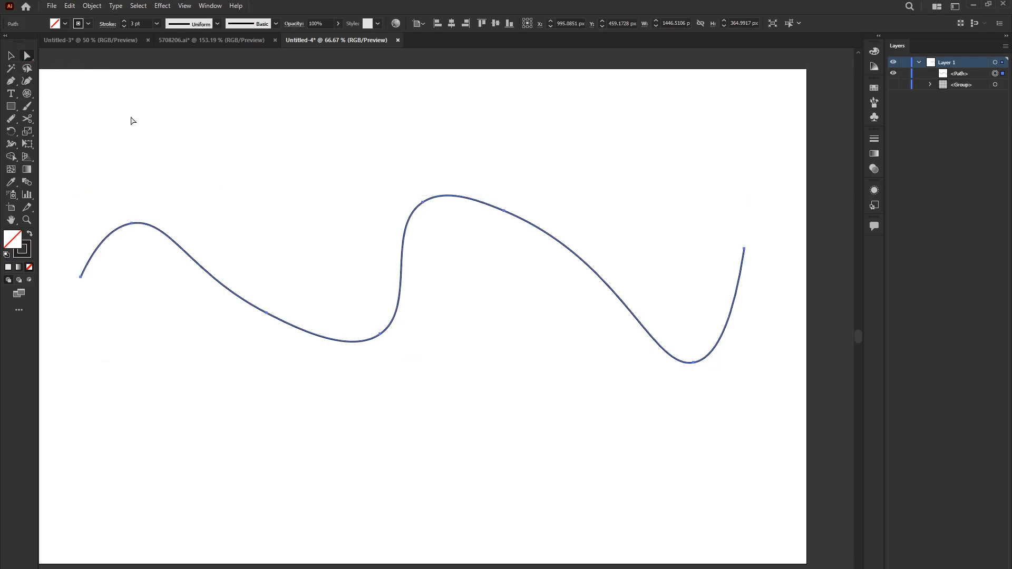
drag(63, 127, 769, 443)
scroll(93, 253, up, 1)
scroll(111, 312, down, 1)
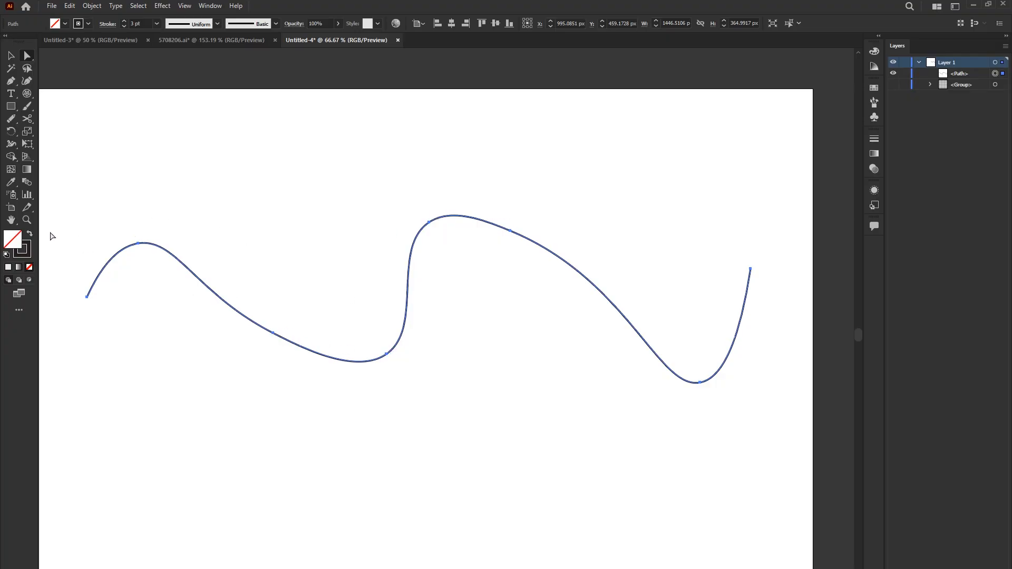
Break the wavy path with a small gap just before its first valley using the Path Eraser tool
mouse_move(12, 119)
mouse_down()
mouse_move(58, 154)
mouse_move(79, 154)
mouse_up()
scroll(282, 332, up, 2)
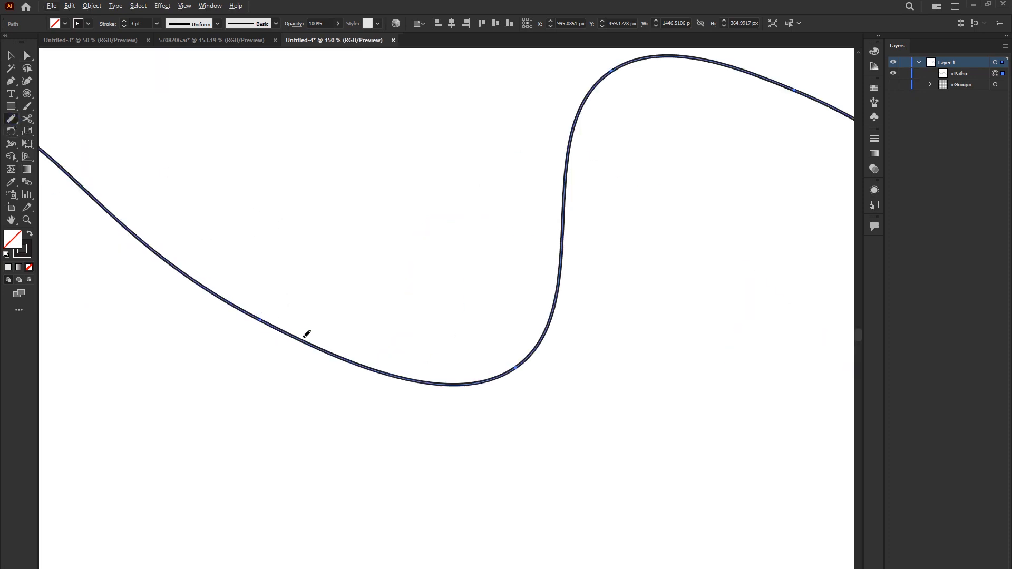
drag(350, 362, 290, 333)
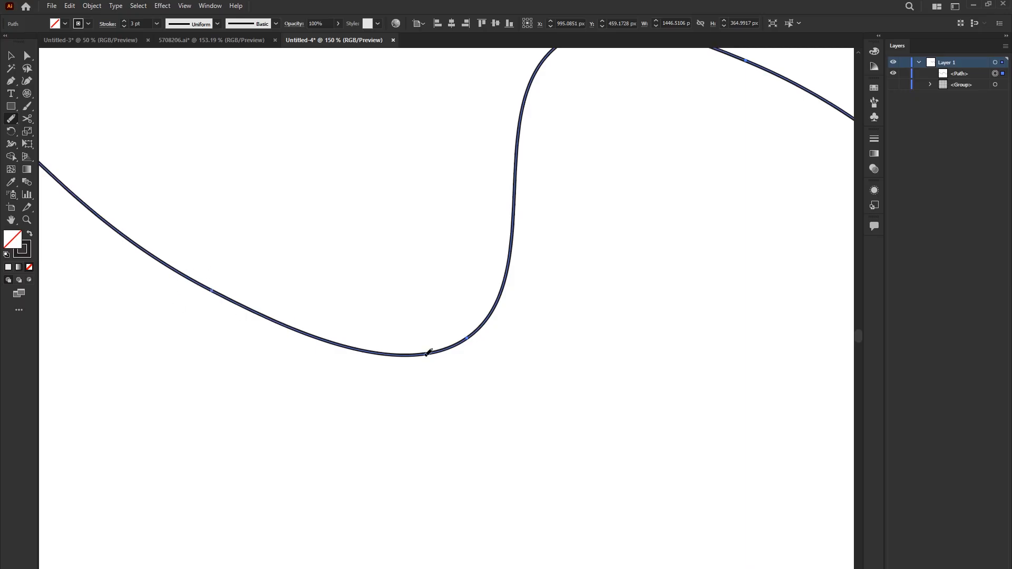
drag(354, 343, 332, 393)
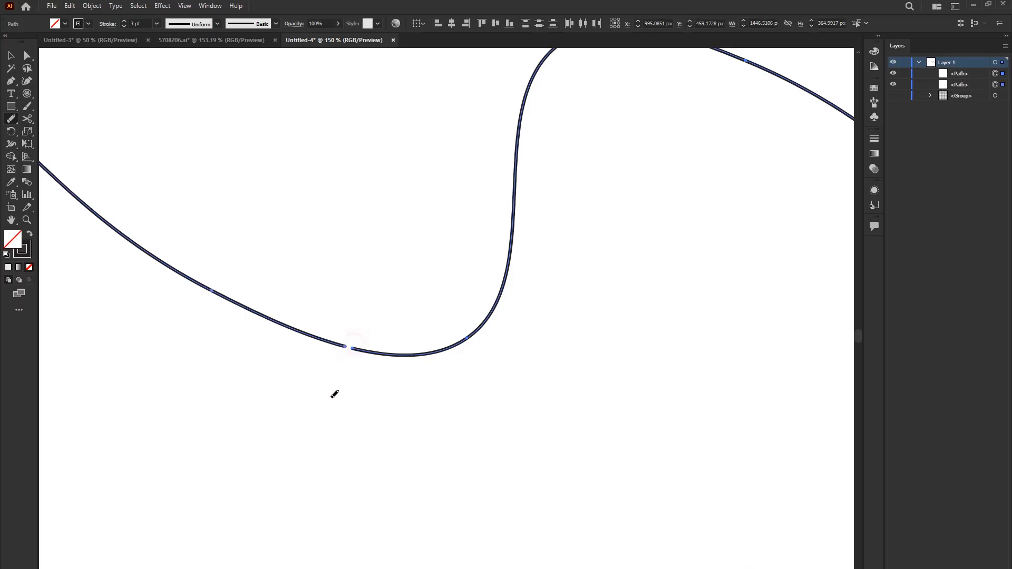
Erase the left piece of the wavy path from the gap back to near its next anchor point
scroll(296, 355, up, 2)
scroll(296, 355, up, 1)
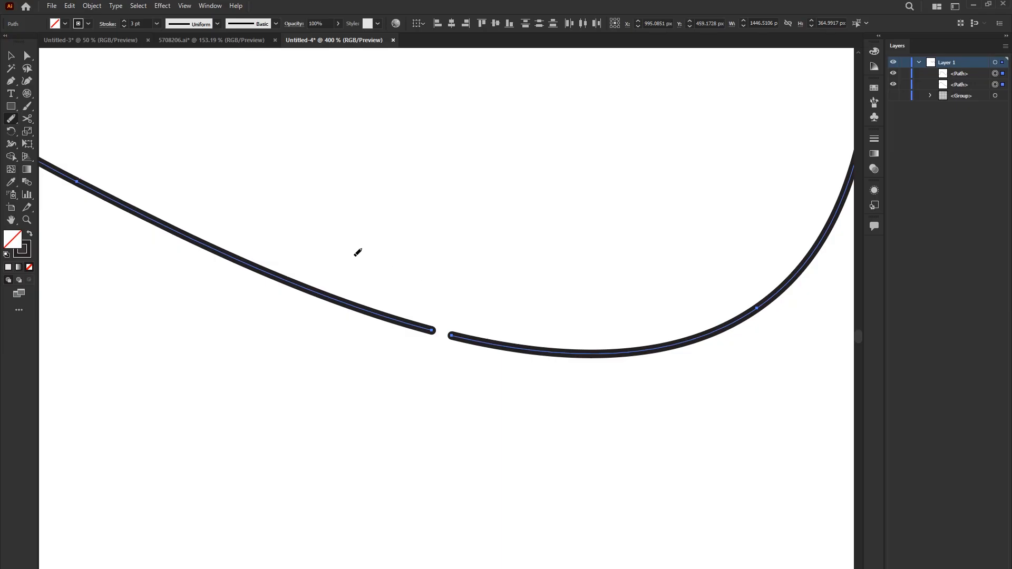
mouse_move(432, 330)
mouse_down()
mouse_move(241, 252)
mouse_move(185, 214)
mouse_move(153, 217)
mouse_up()
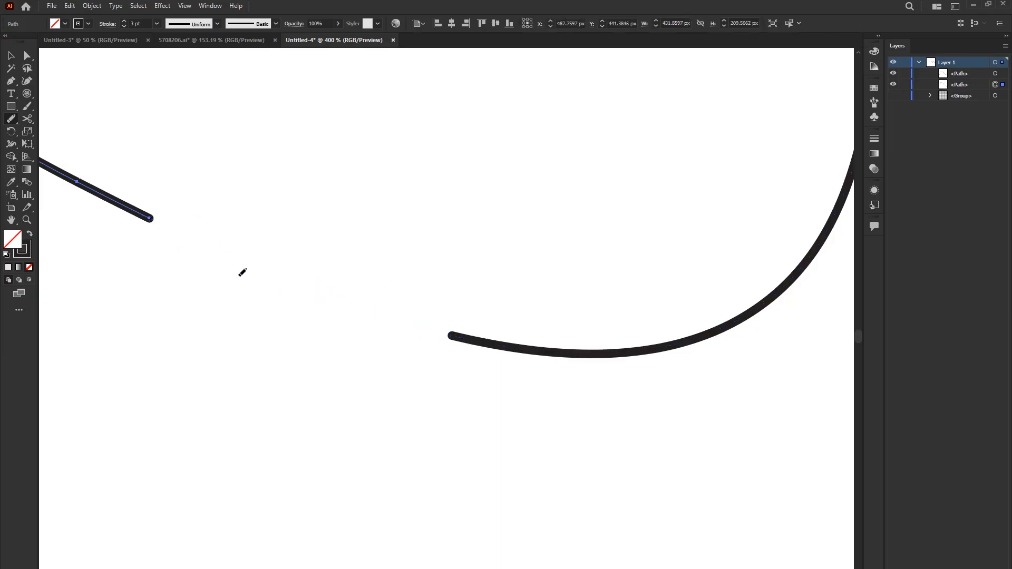
Select the right piece of the wavy path and erase its stretch beside the gap with the Path Eraser tool
scroll(108, 251, up, 2)
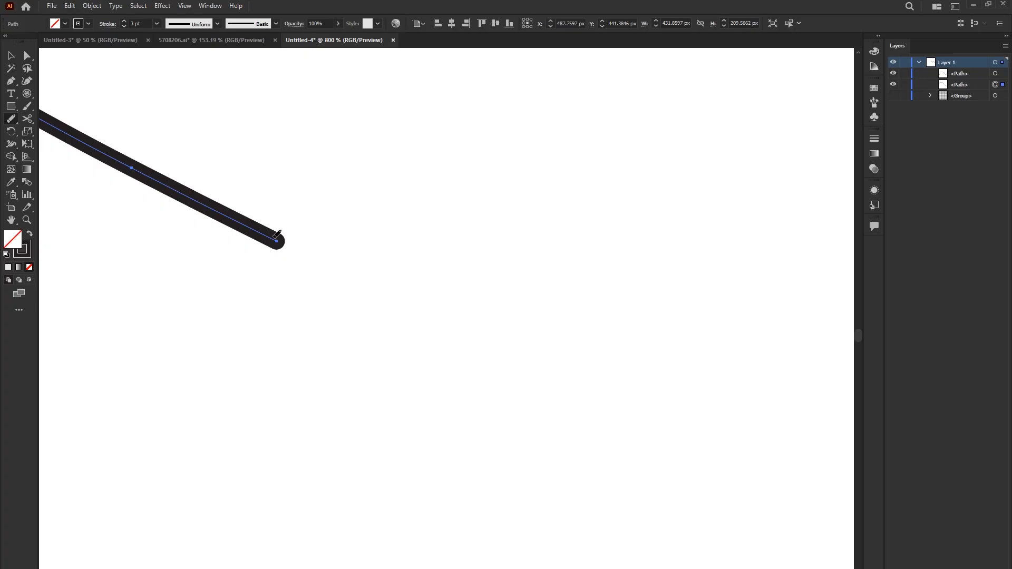
scroll(217, 240, down, 4)
scroll(486, 311, up, 4)
scroll(354, 348, down, 2)
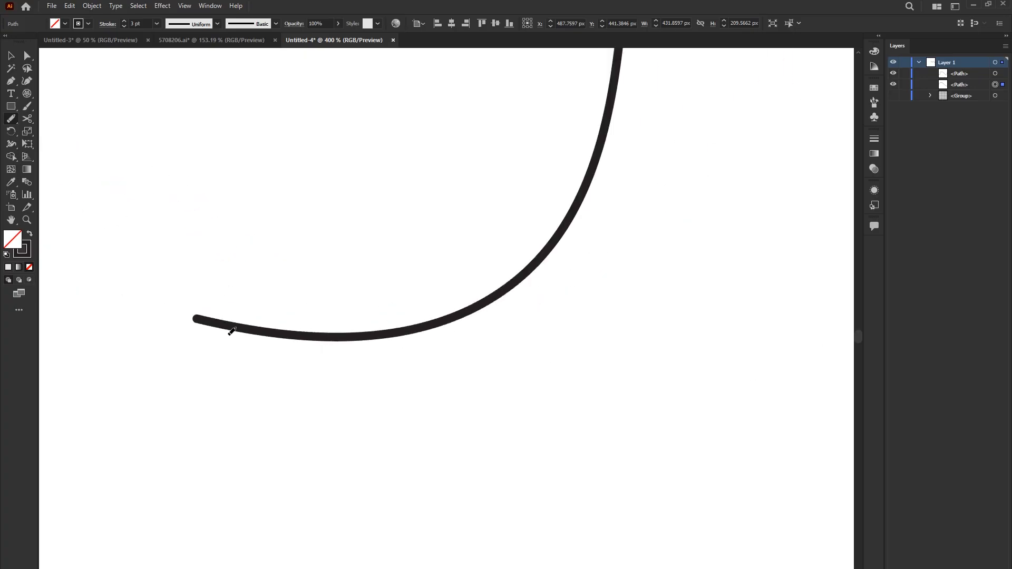
scroll(227, 335, up, 1)
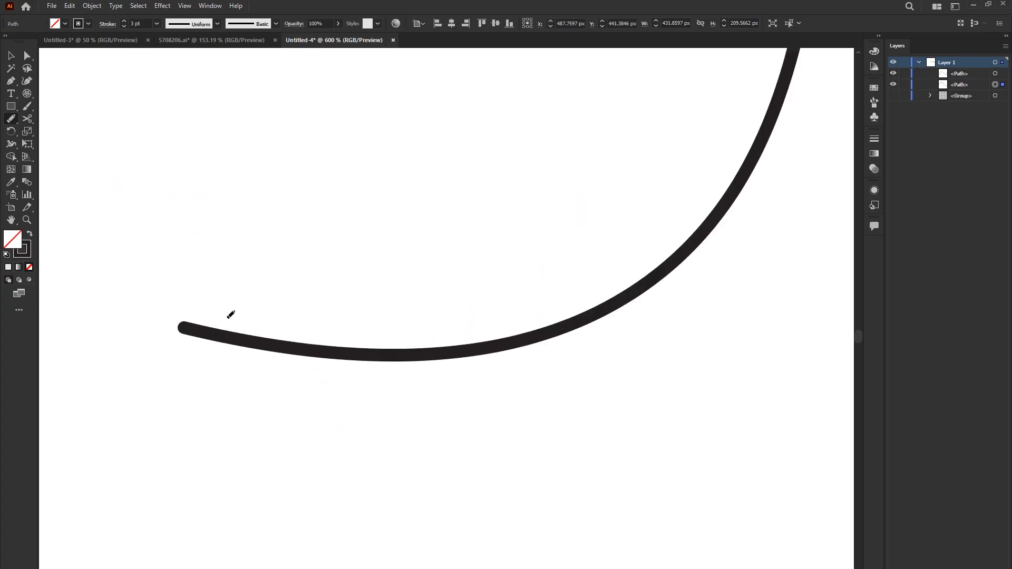
key(v)
drag(145, 267, 348, 414)
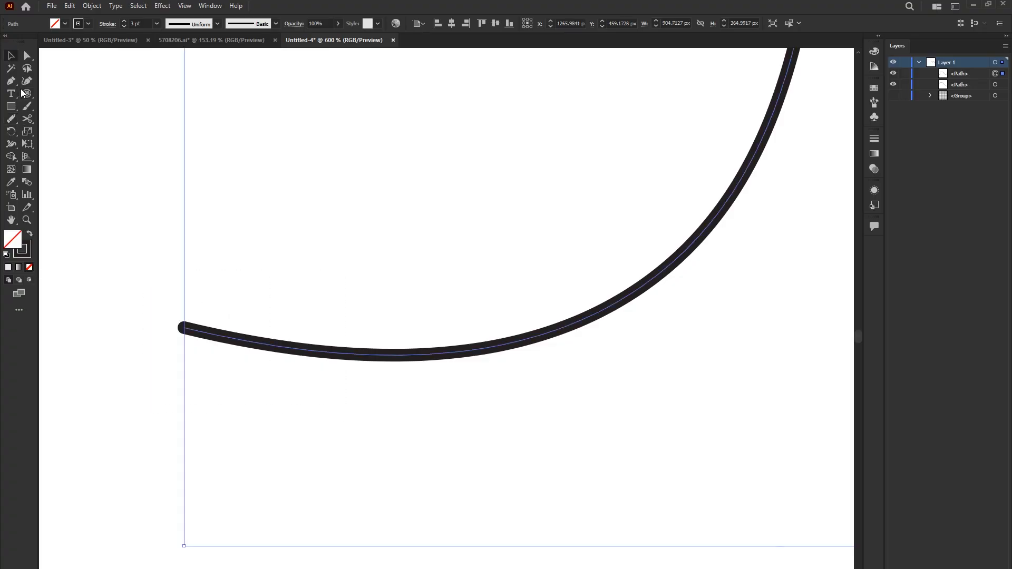
click(12, 119)
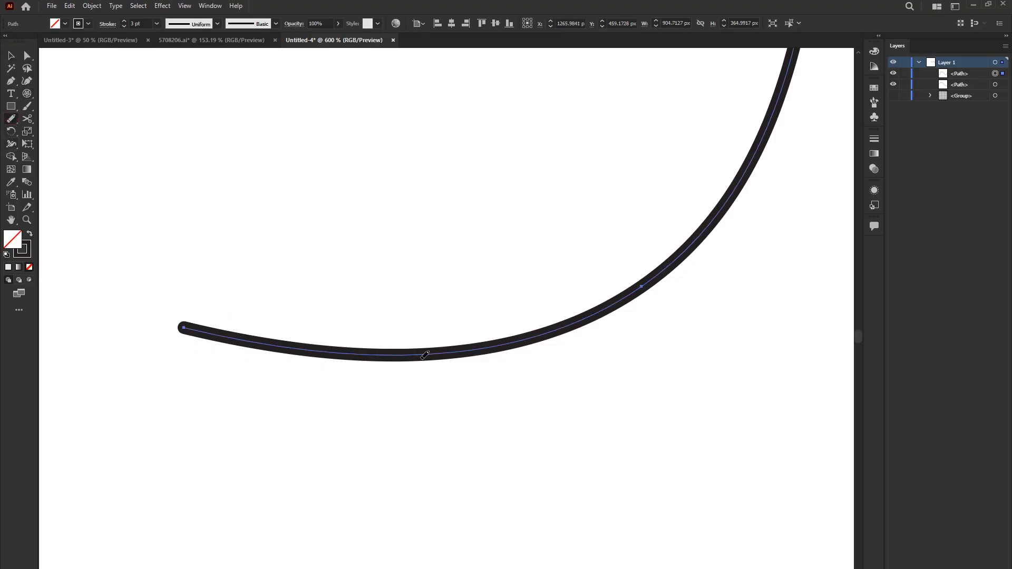
mouse_move(194, 327)
mouse_down()
mouse_move(346, 357)
mouse_move(436, 356)
mouse_move(463, 348)
mouse_up()
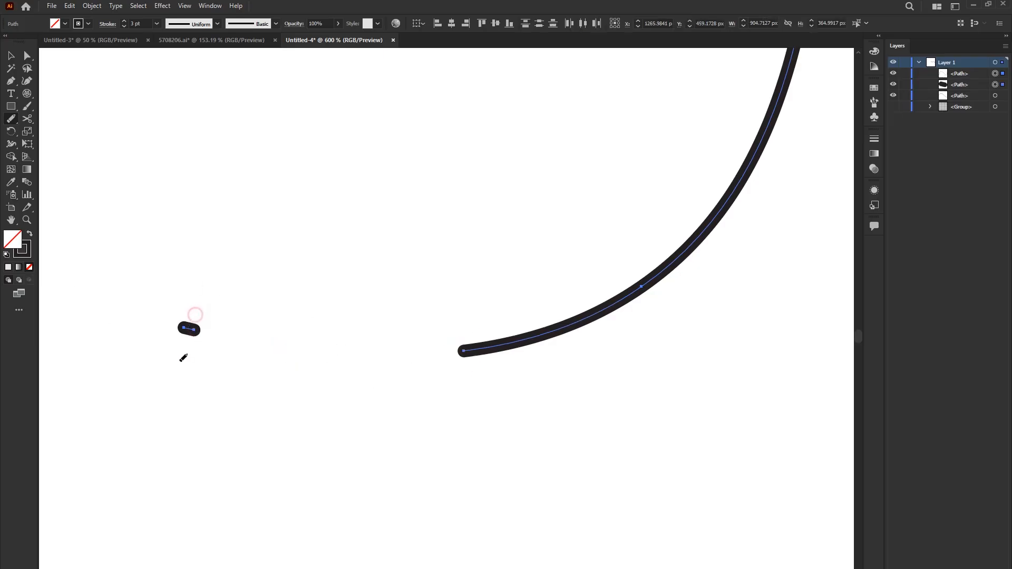
Delete the tiny leftover path stub in the gap between the two curve pieces
ctrl+click(193, 330)
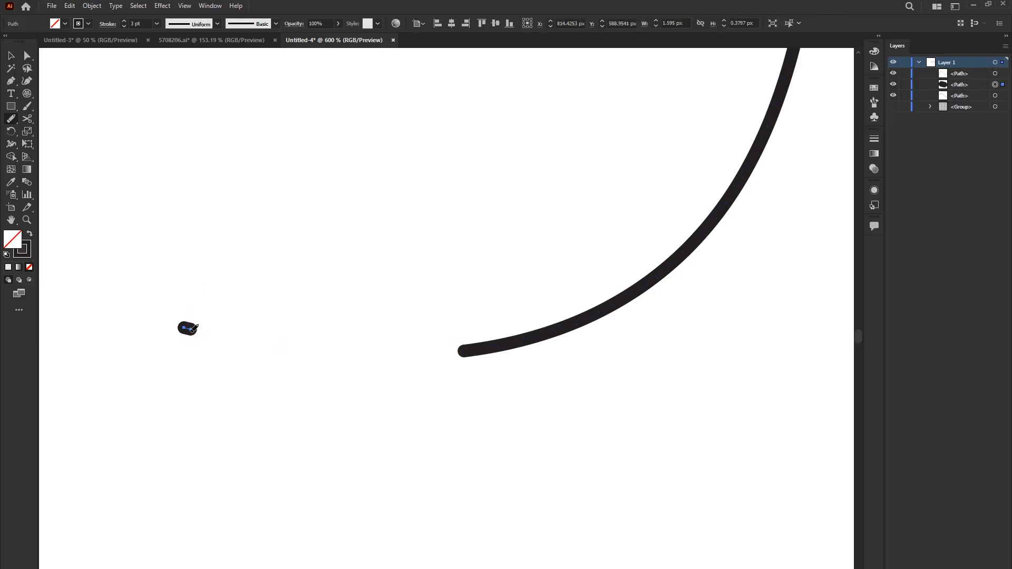
key(Delete)
alt+scroll(545, 352, down, 3)
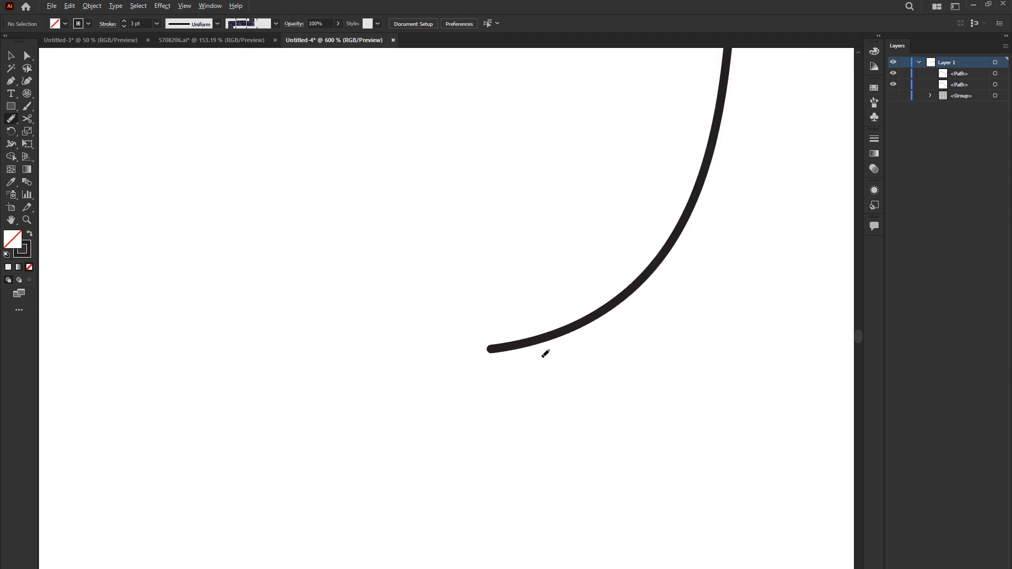
click(10, 56)
alt+scroll(416, 295, down, 3)
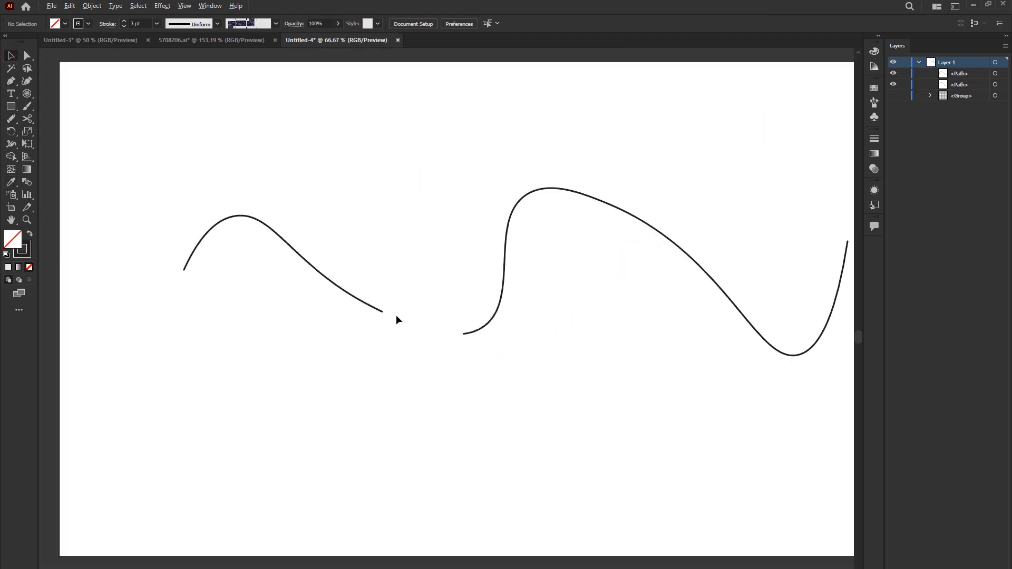
alt+scroll(397, 318, up, 2)
alt+scroll(363, 311, down, 2)
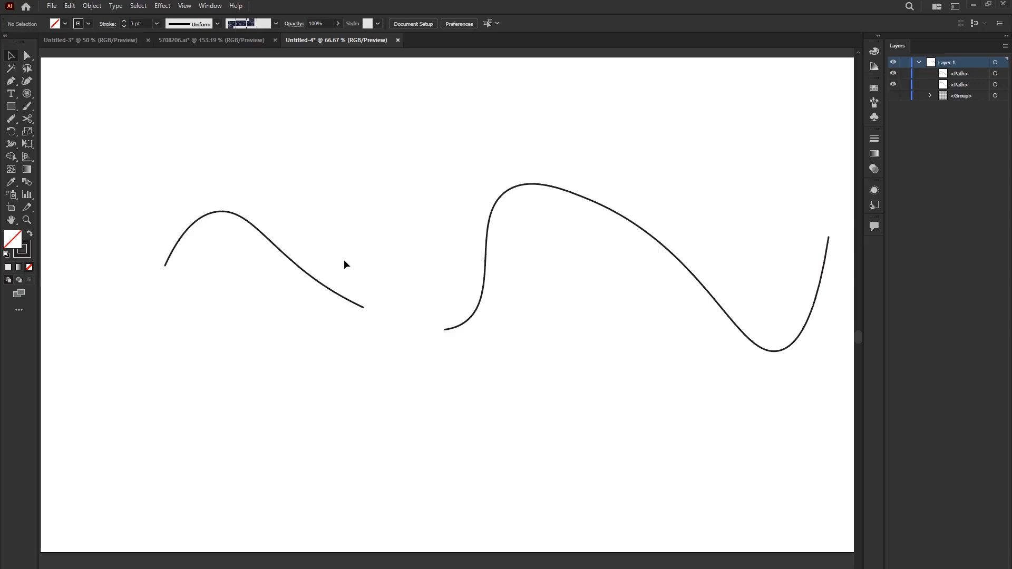
Select both curve pieces and join their open ends across the gap with the Join tool
click(9, 118)
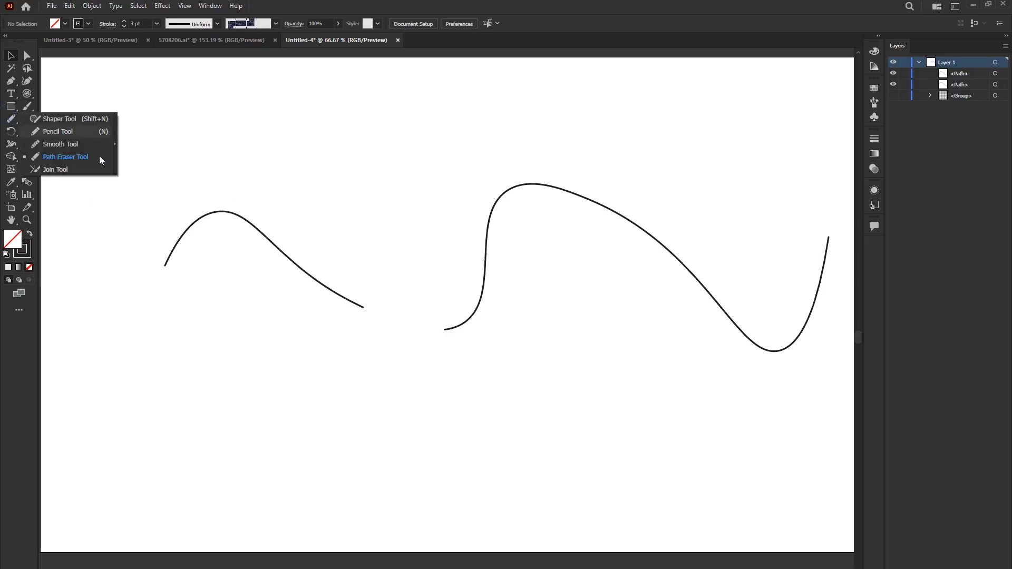
click(44, 169)
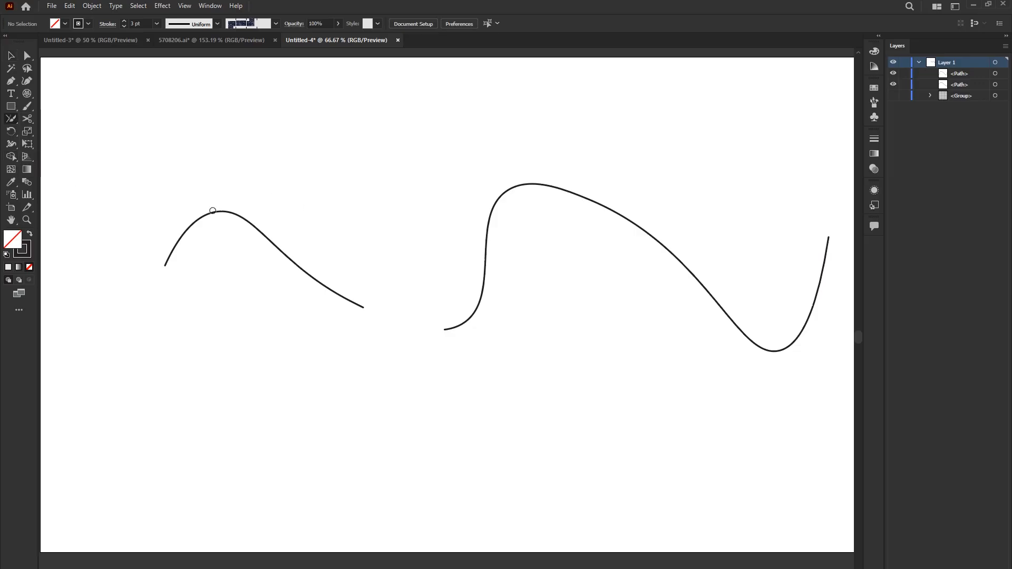
click(11, 53)
drag(251, 168, 594, 403)
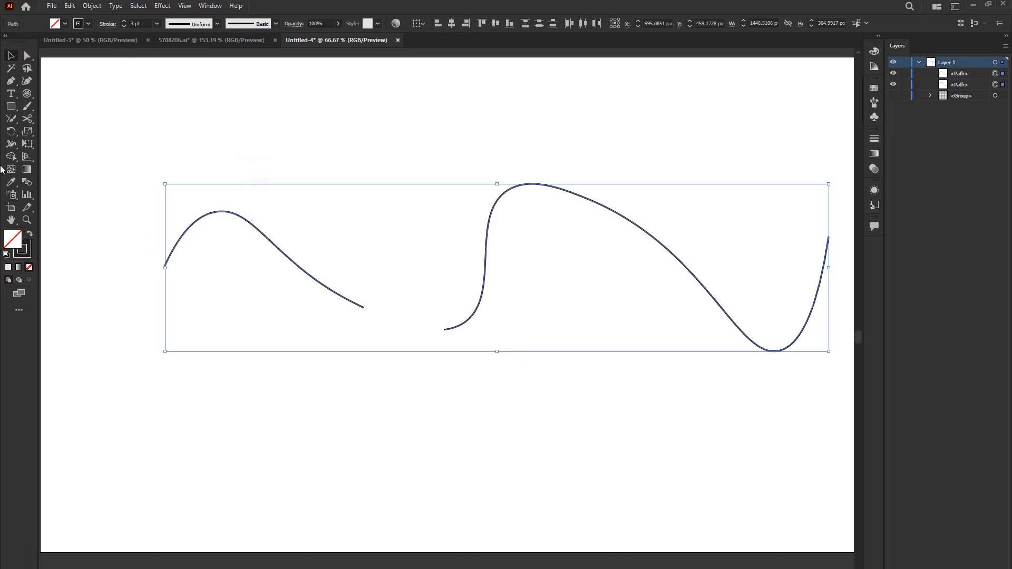
scroll(428, 299, up, 5)
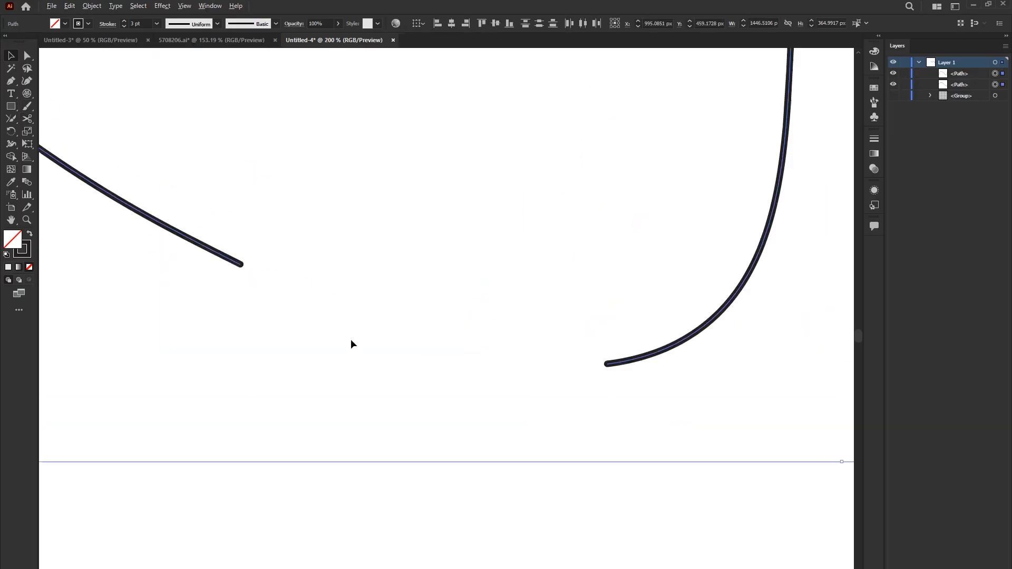
click(11, 119)
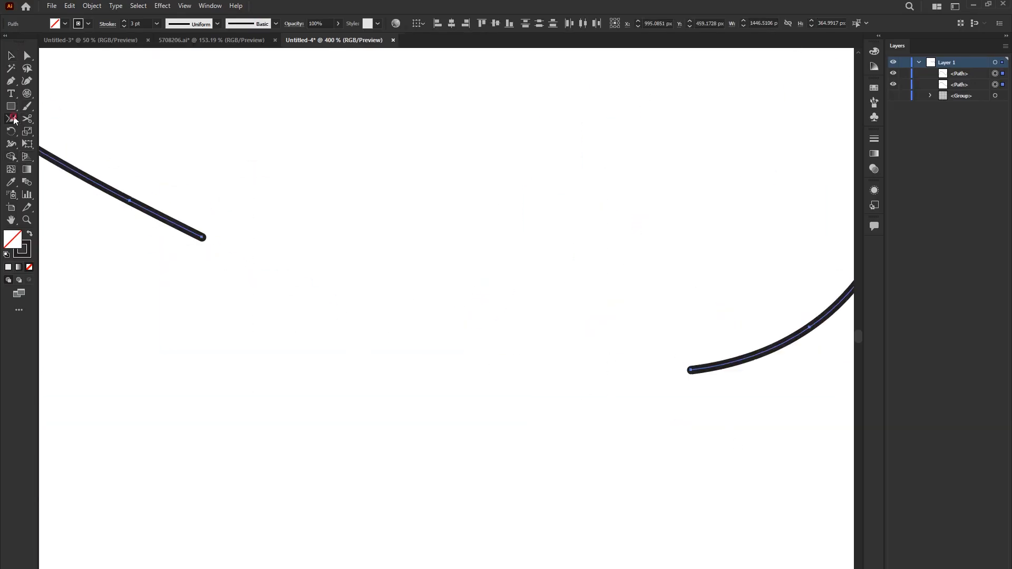
mouse_move(689, 368)
mouse_down()
mouse_move(393, 307)
mouse_move(234, 233)
mouse_move(204, 237)
mouse_up()
scroll(288, 260, down, 8)
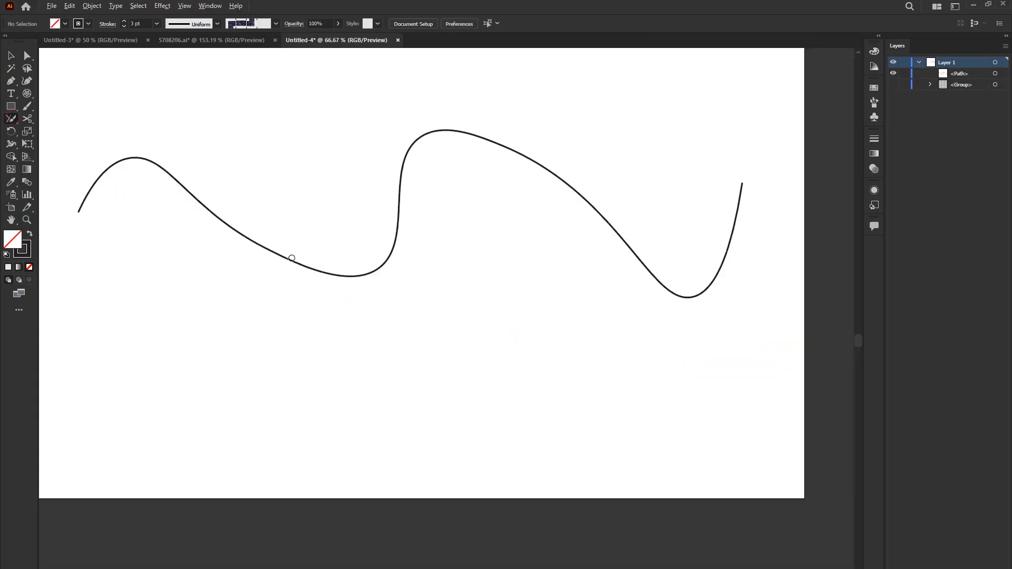
Undo the join and bridge the two open curve ends again with the Join tool
scroll(252, 228, up, 4)
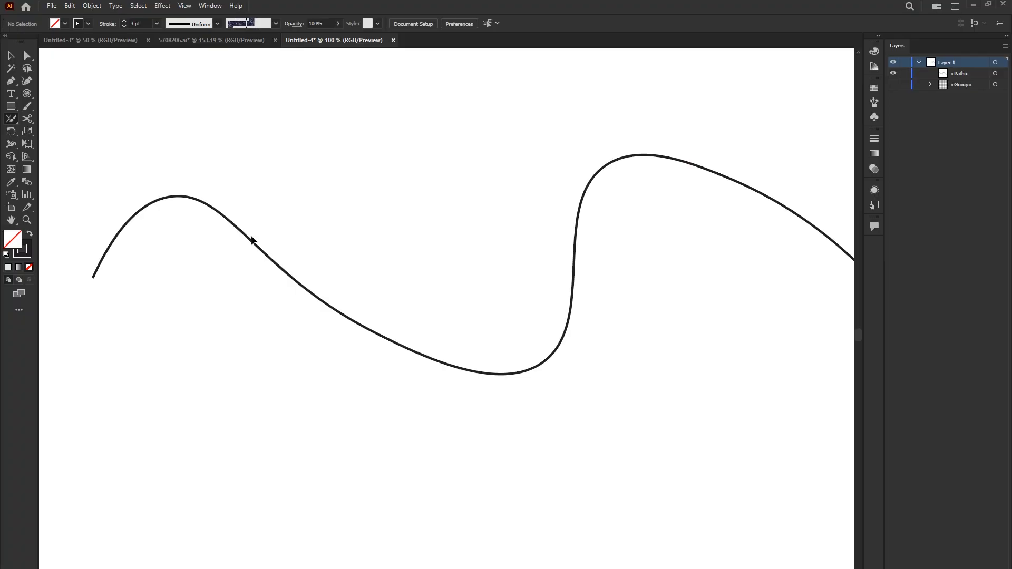
key(ctrl+z)
mouse_move(511, 373)
mouse_down()
mouse_move(443, 366)
mouse_move(389, 340)
mouse_up()
click(11, 56)
scroll(441, 243, down, 3)
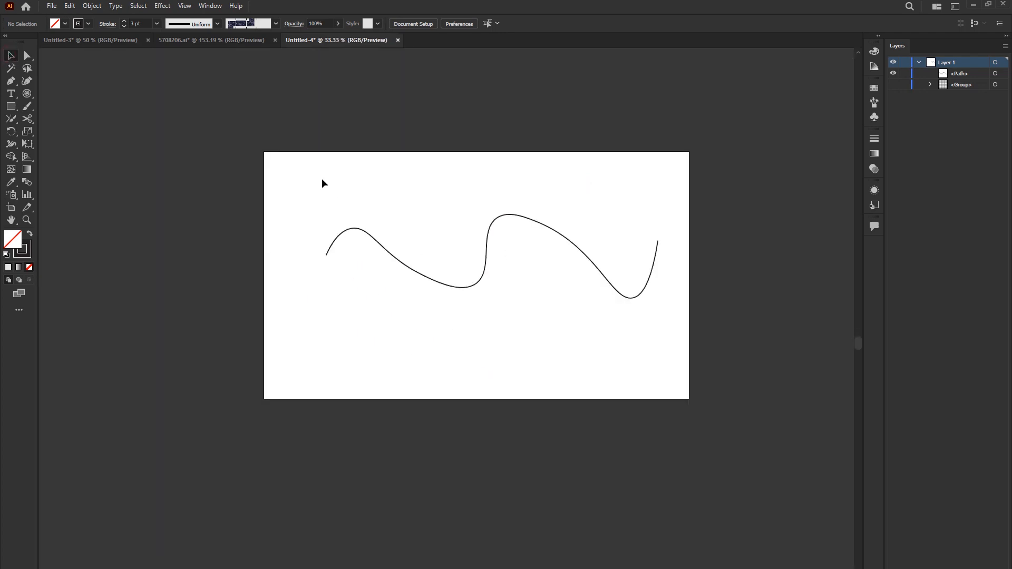
scroll(501, 248, up, 2)
scroll(456, 247, down, 1)
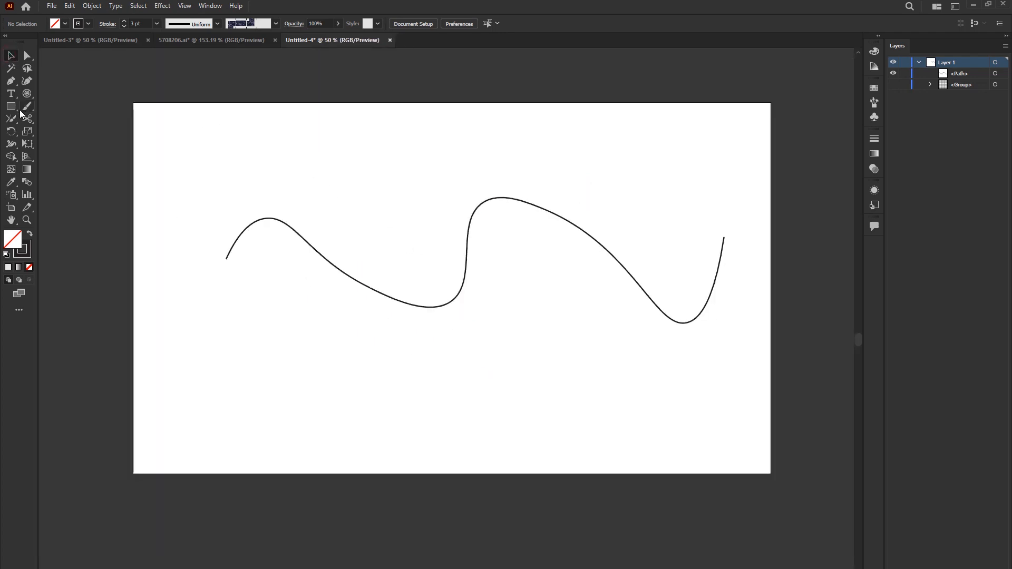
click(11, 119)
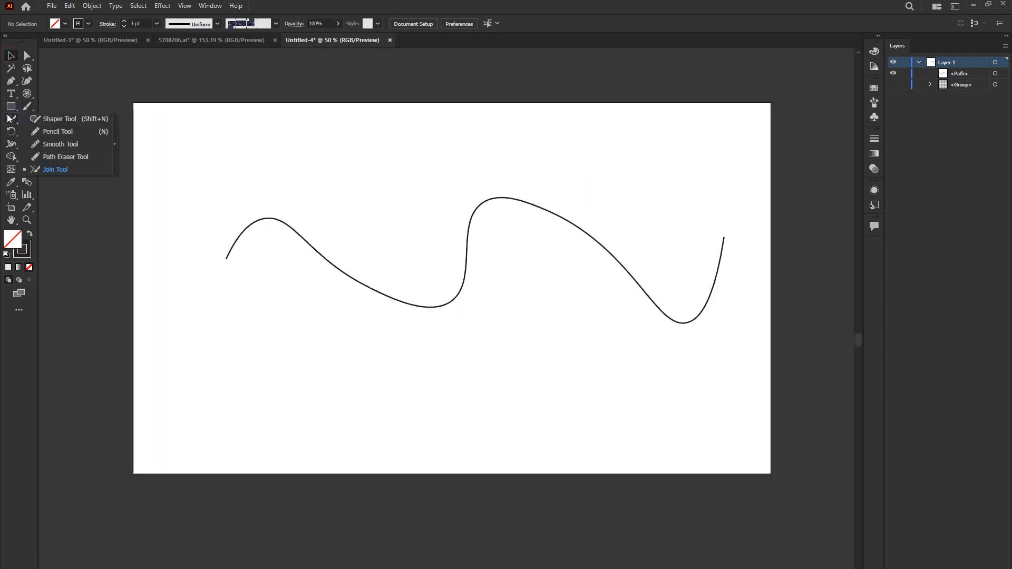
click(47, 119)
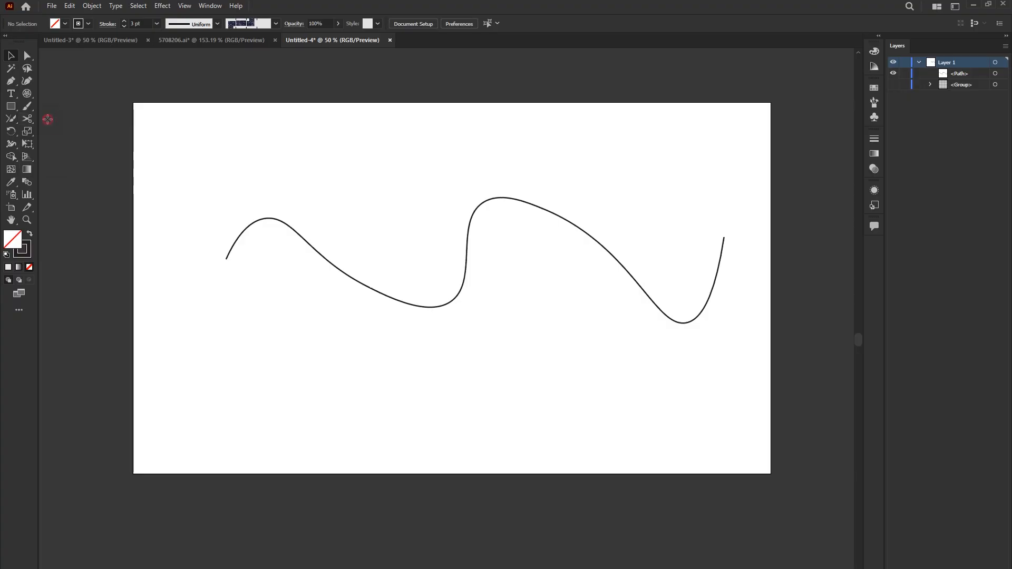
click(8, 119)
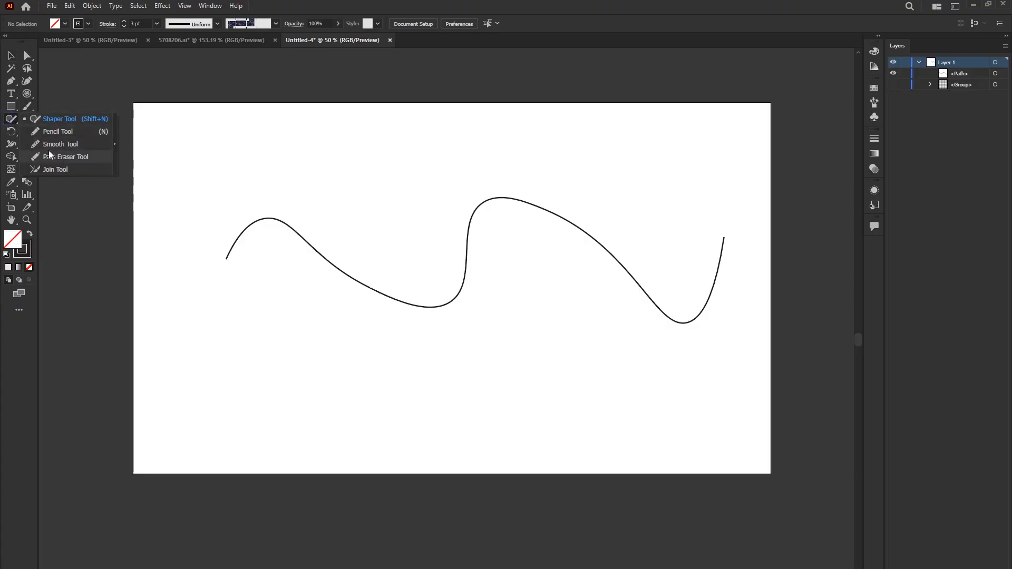
click(8, 120)
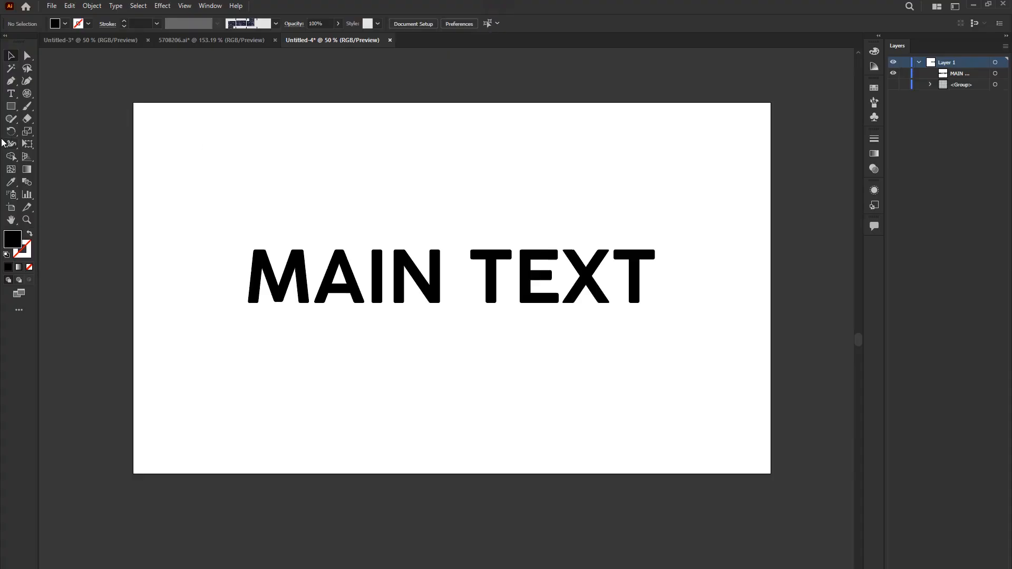
click(27, 122)
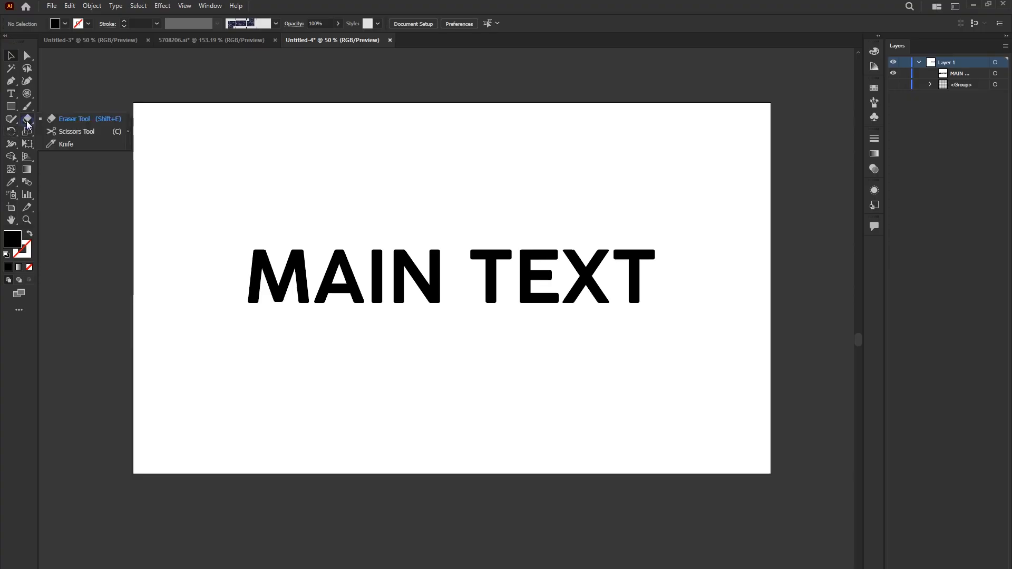
click(71, 119)
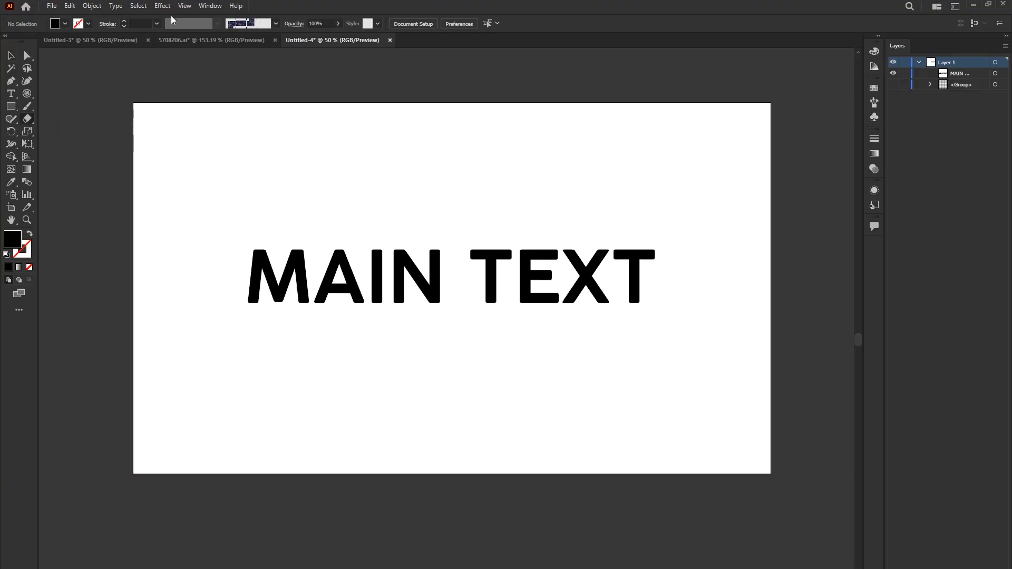
click(10, 55)
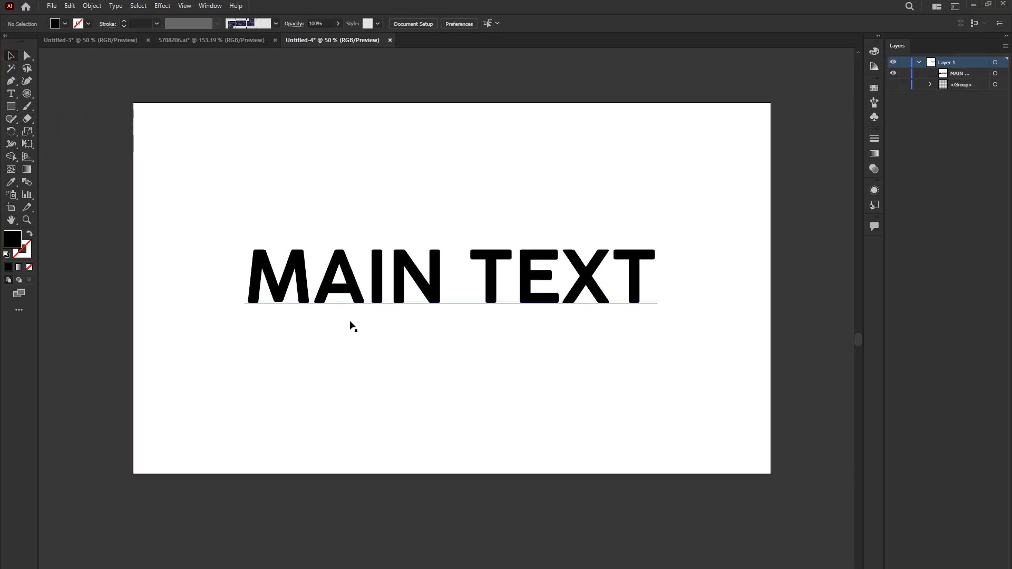
Select the MAIN TEXT type object and move it slightly up and to the left on the artboard
scroll(369, 313, up, 1)
click(358, 284)
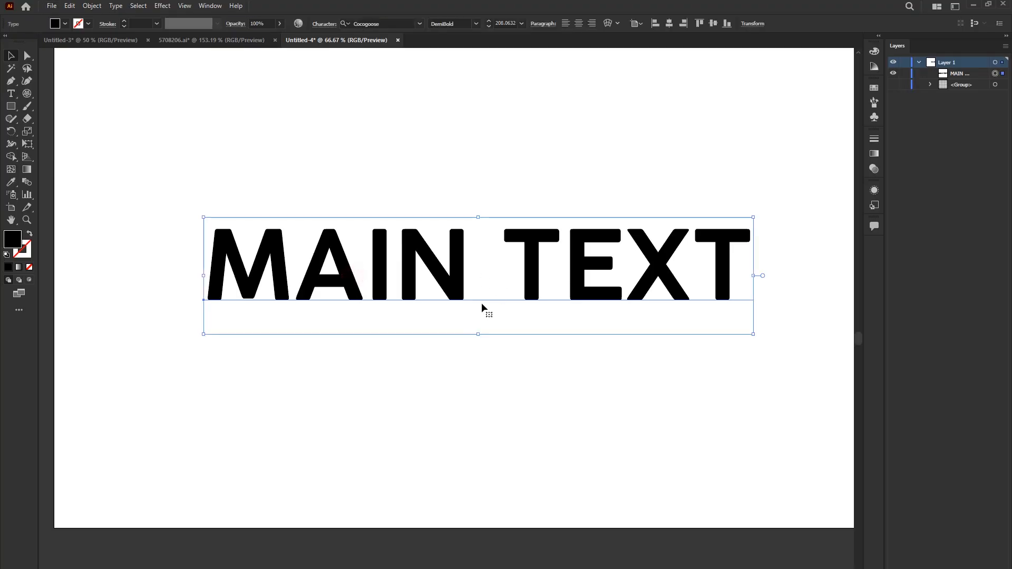
drag(500, 252, 477, 235)
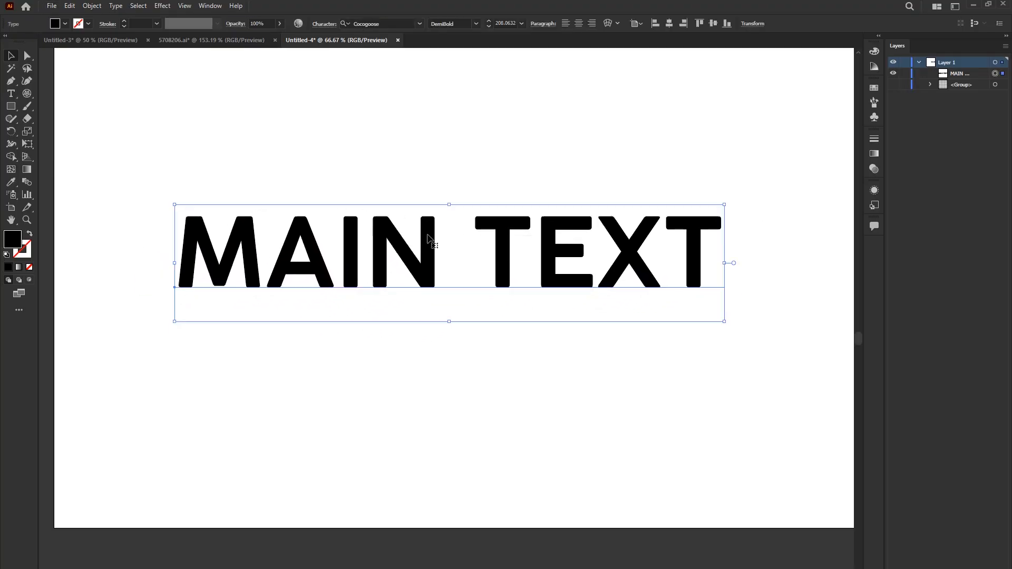
scroll(428, 238, down, 2)
scroll(428, 238, up, 3)
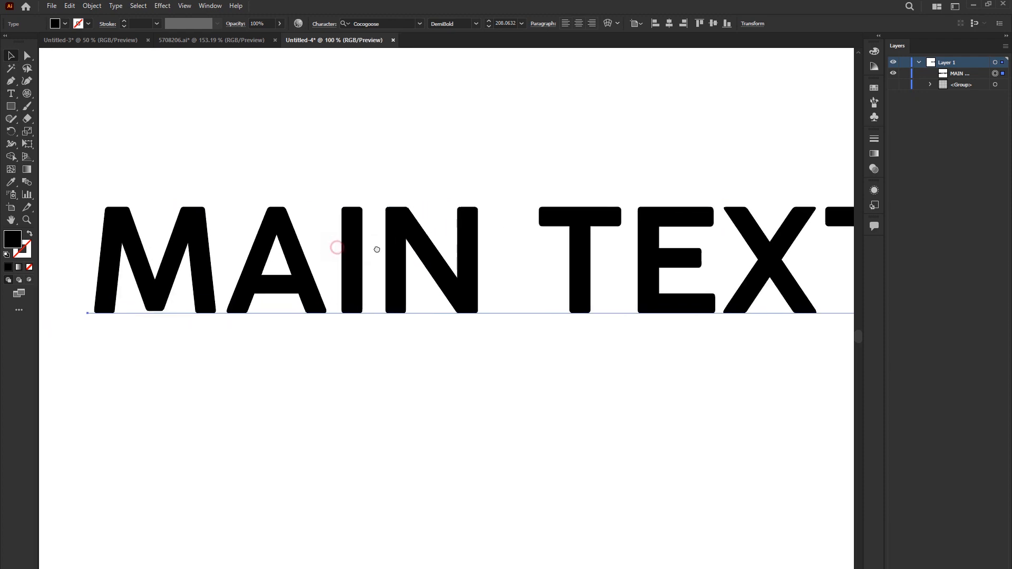
Marquee the live MAIN TEXT lettering with the Direct Selection tool to check it for editable anchor points
click(30, 58)
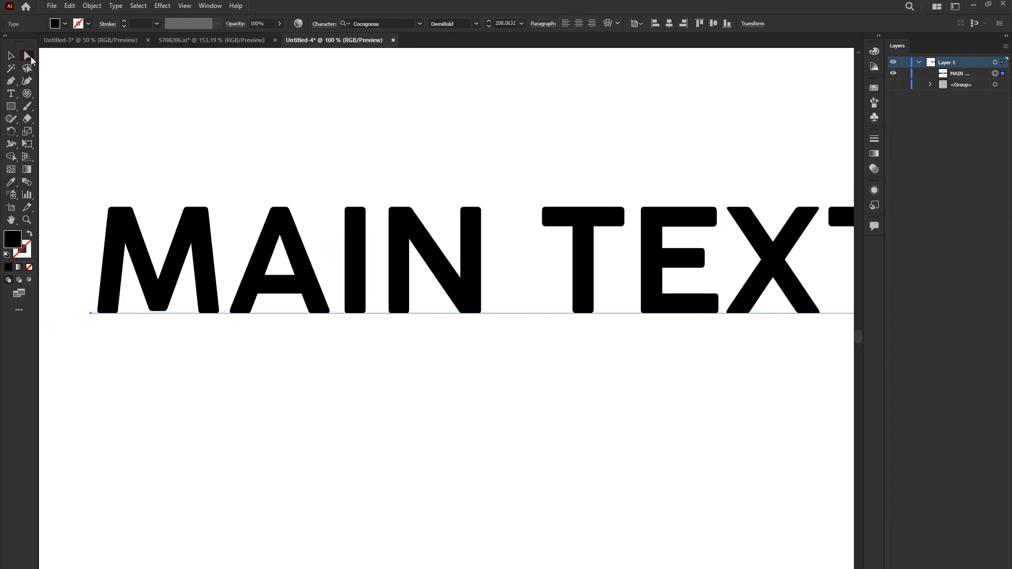
scroll(235, 232, down, 2)
drag(113, 154, 607, 367)
scroll(168, 234, up, 2)
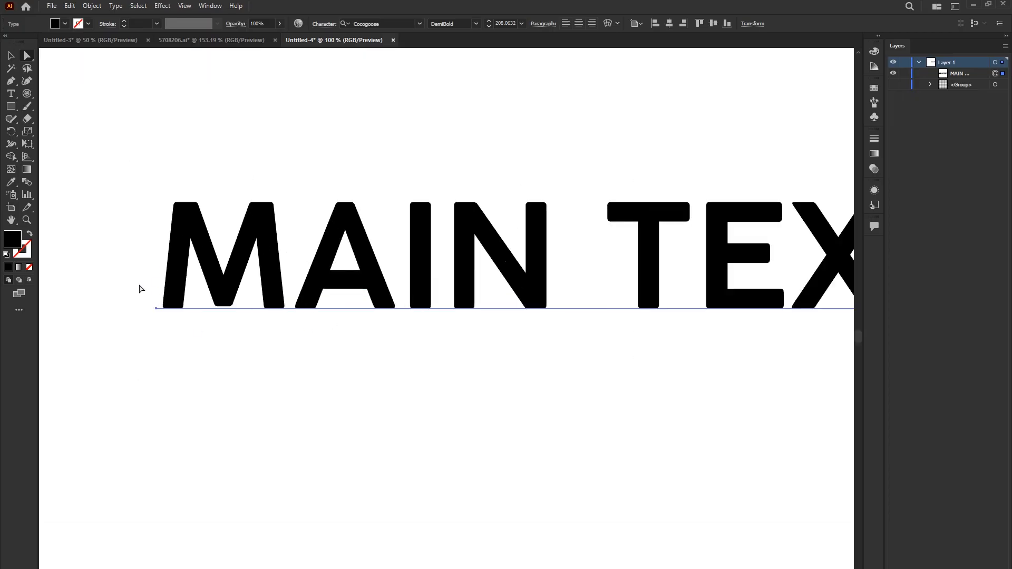
scroll(316, 305, down, 1)
scroll(575, 301, up, 1)
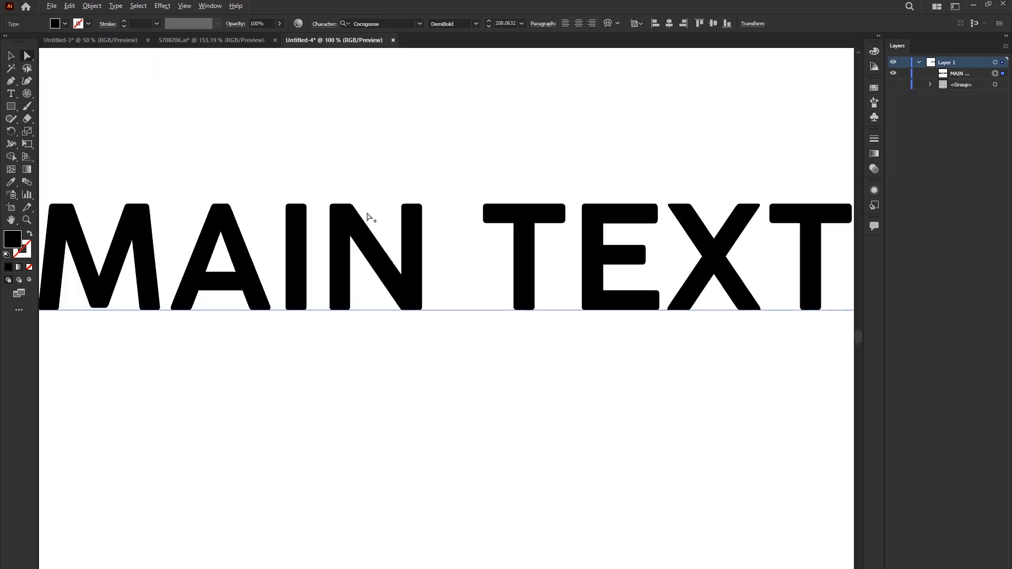
scroll(371, 217, down, 2)
drag(120, 165, 659, 352)
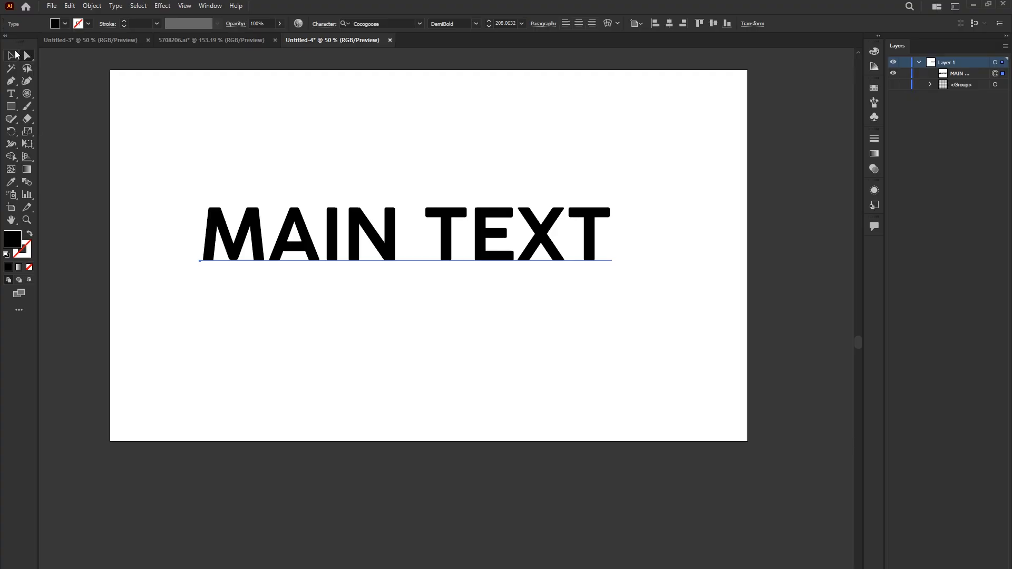
click(15, 55)
scroll(271, 166, up, 2)
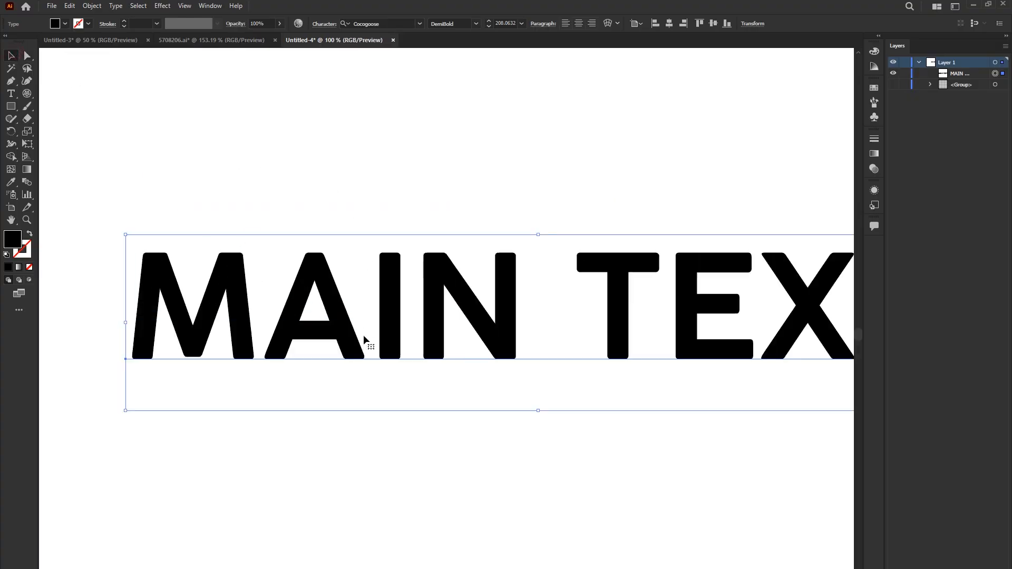
scroll(416, 348, down, 1)
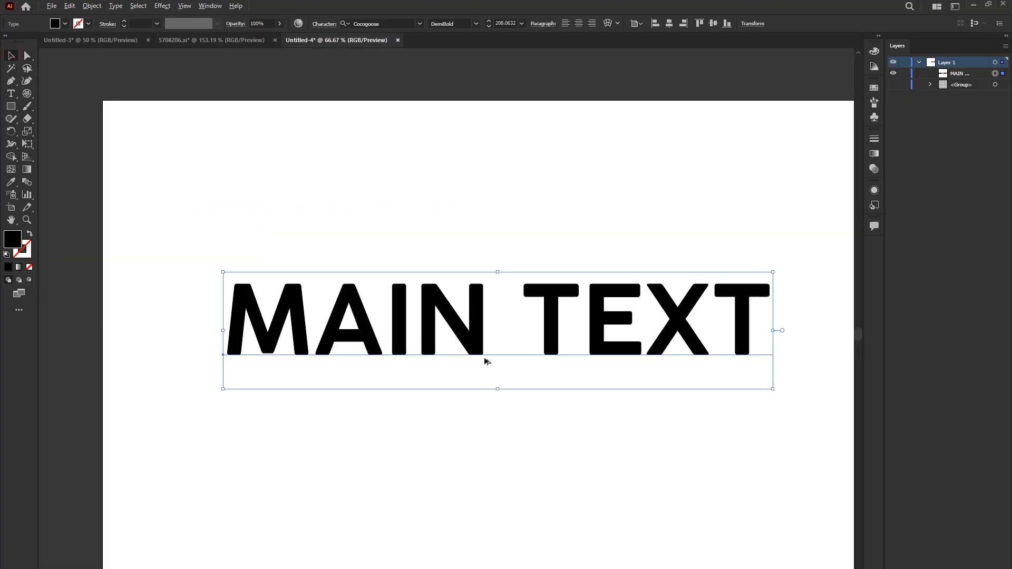
scroll(485, 361, up, 1)
drag(551, 352, 508, 351)
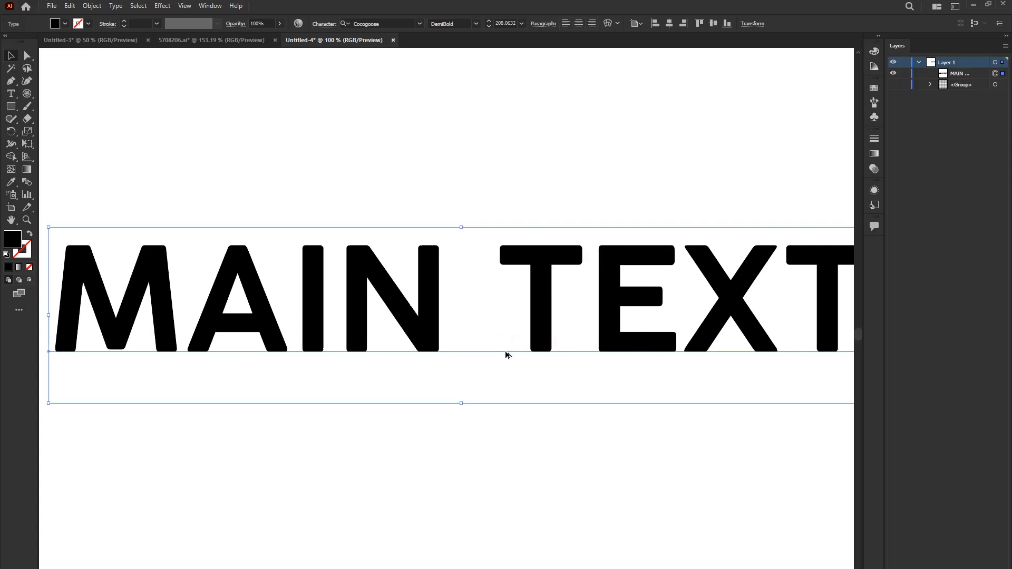
scroll(508, 355, down, 1)
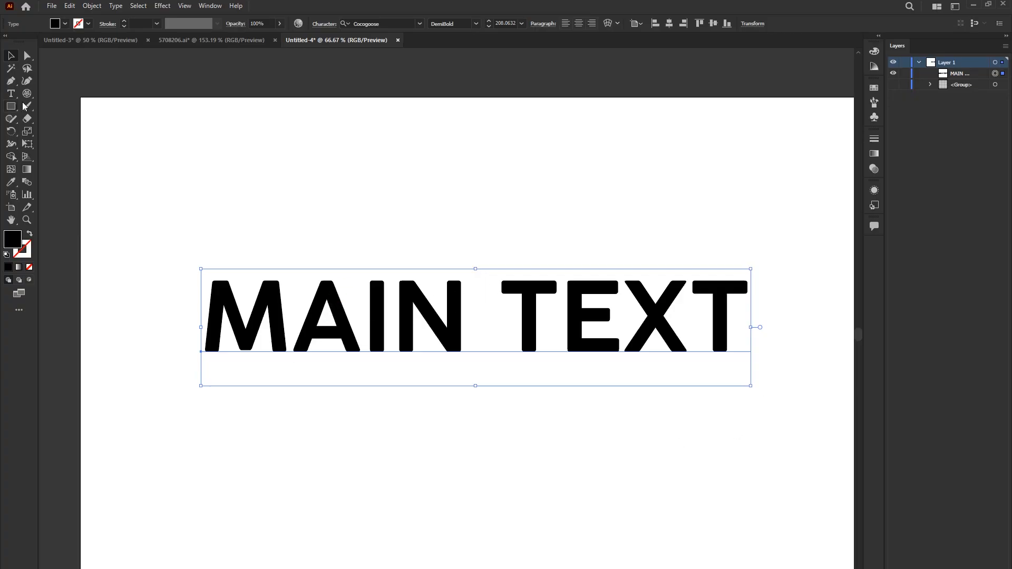
click(27, 119)
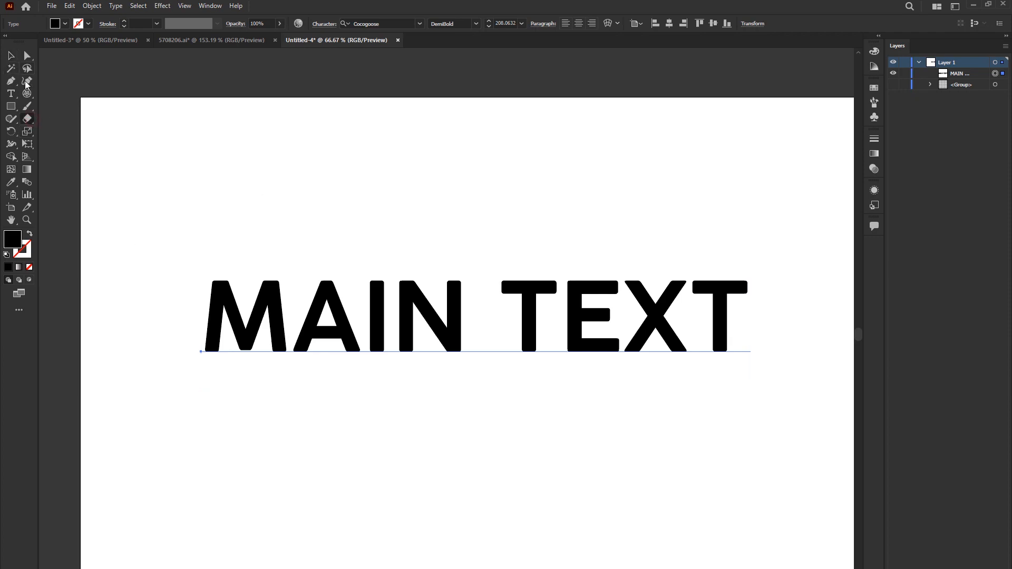
click(12, 55)
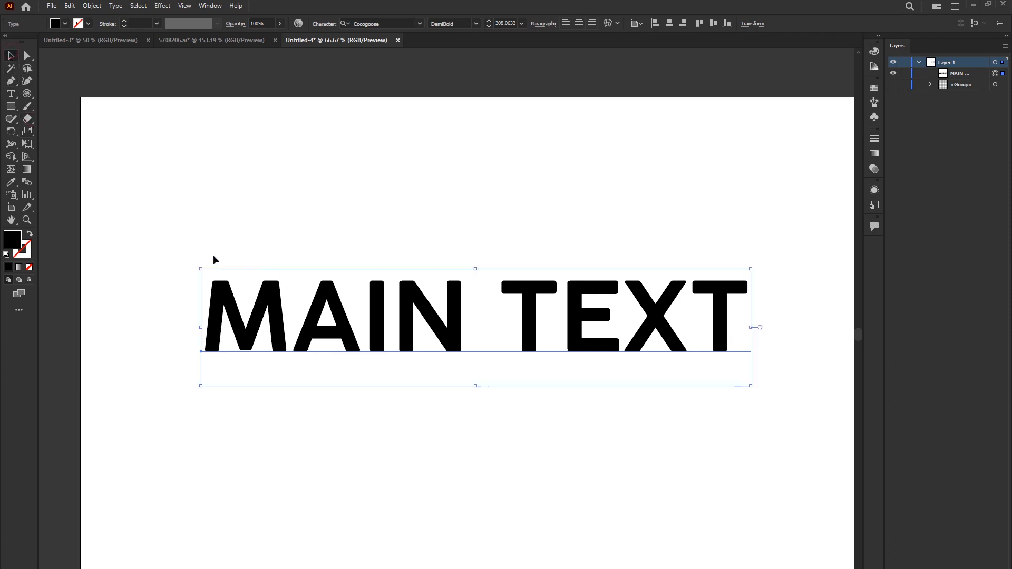
click(26, 55)
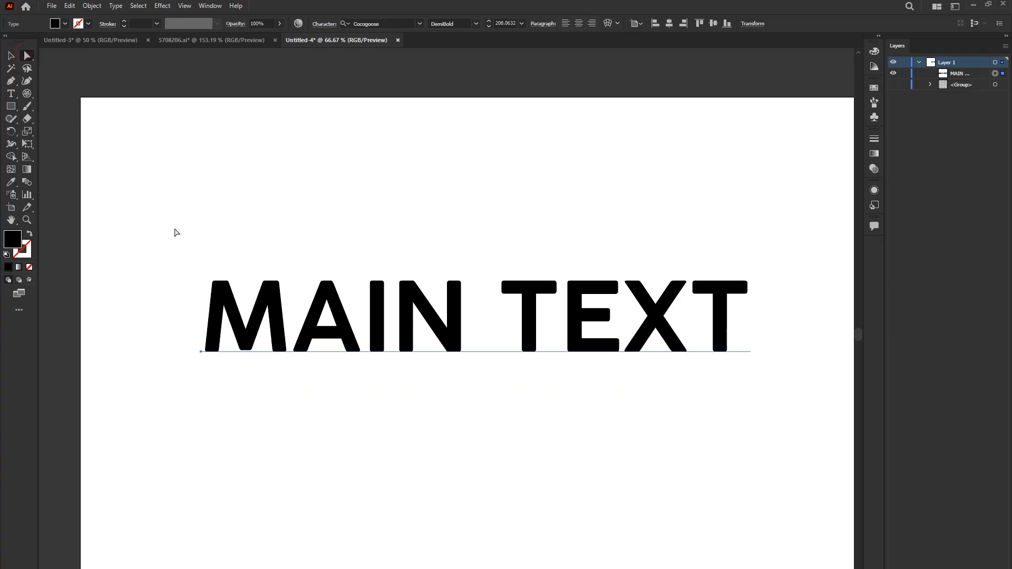
click(11, 56)
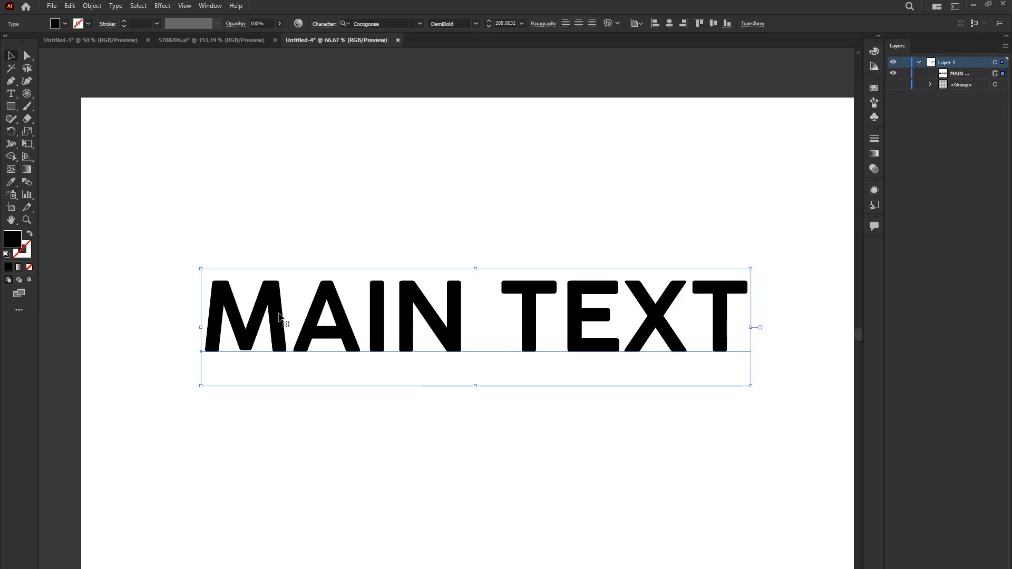
Convert the MAIN TEXT type object to vector shapes with Create Outlines
right_click(325, 300)
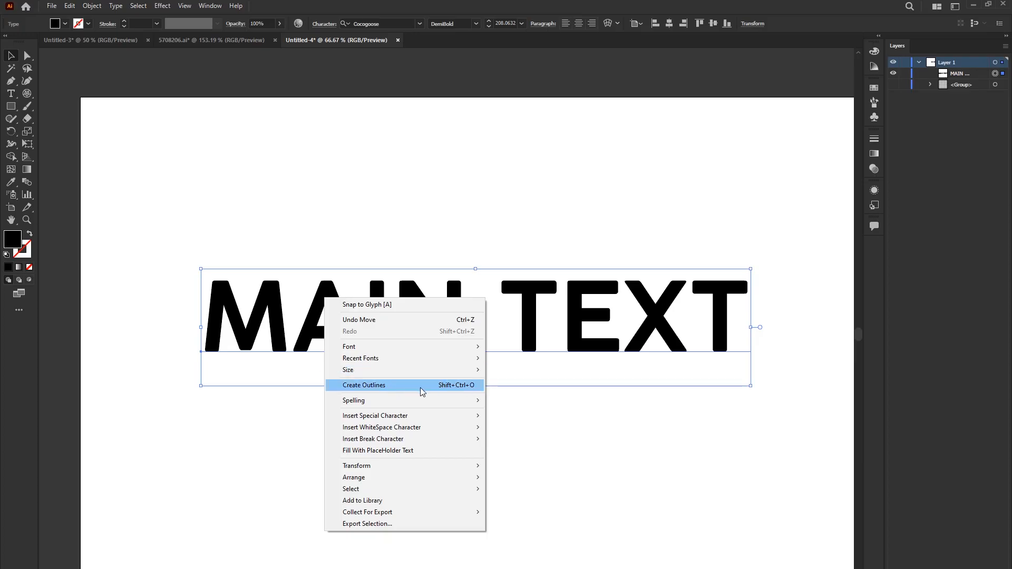
click(374, 386)
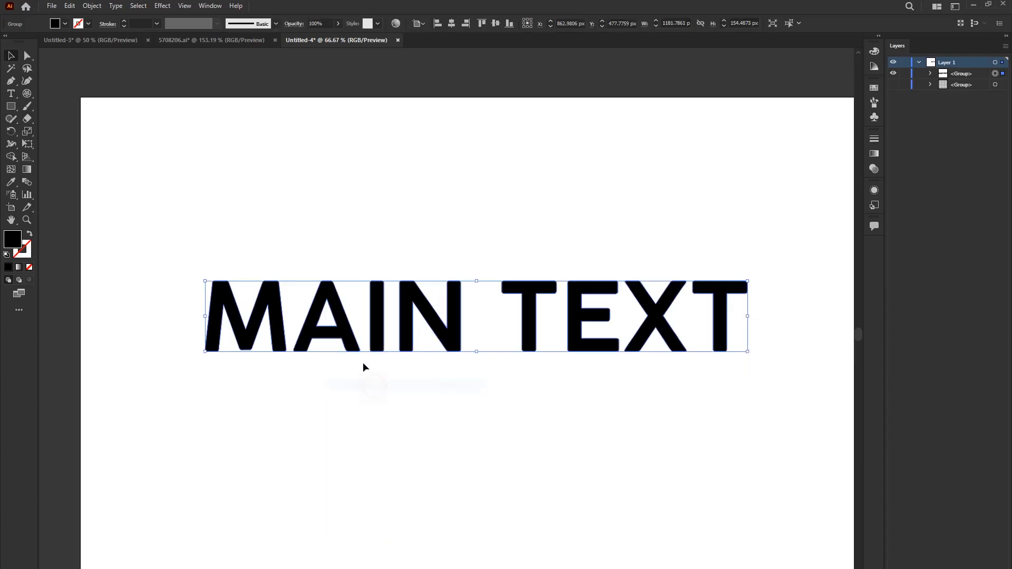
scroll(333, 358, up, 1)
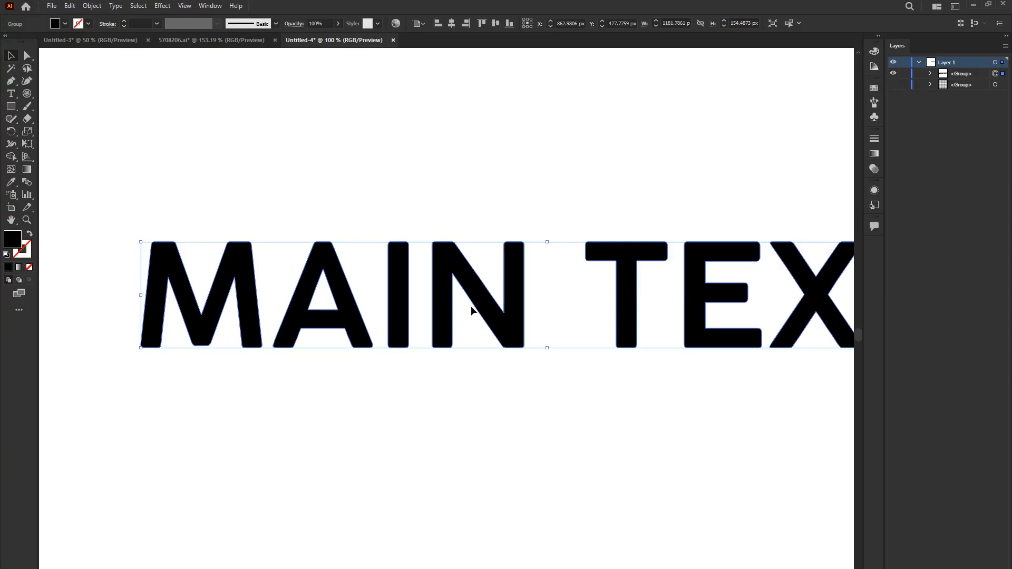
scroll(223, 339, down, 2)
scroll(248, 318, up, 1)
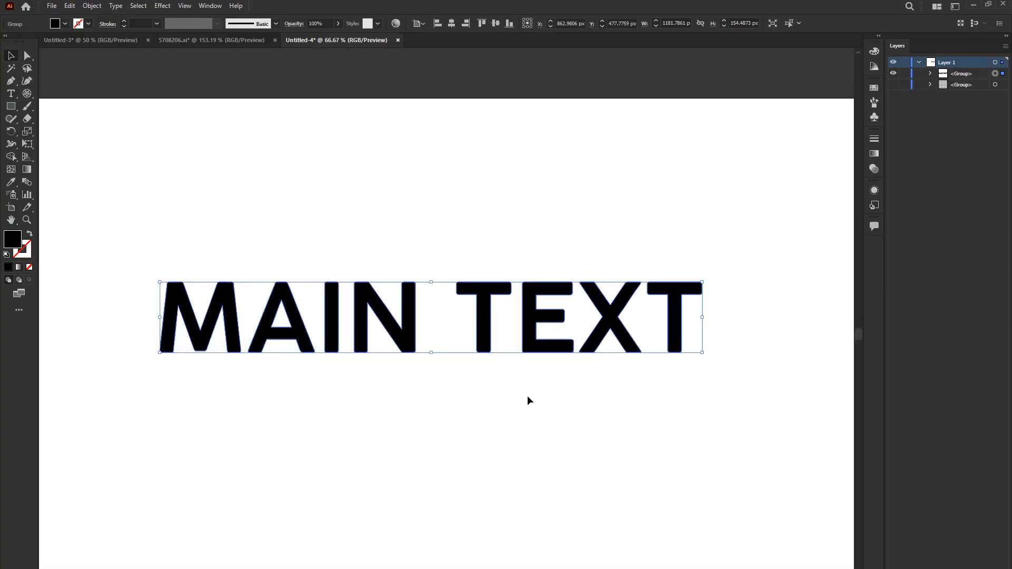
drag(530, 401, 503, 396)
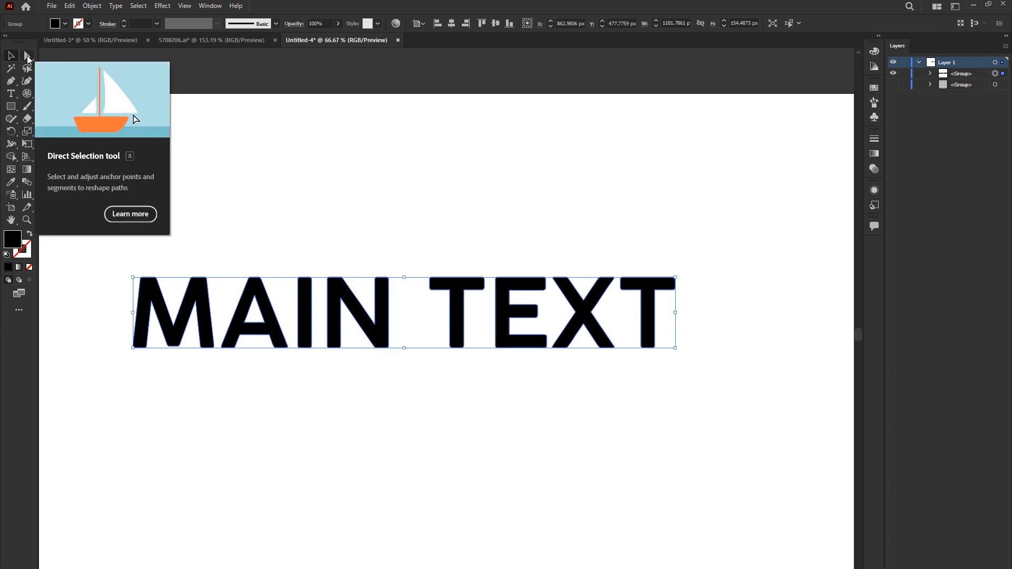
Select all outlined letters with the Direct Selection tool and examine the anchor points along their edges
click(28, 59)
drag(84, 212, 712, 417)
scroll(108, 294, up, 3)
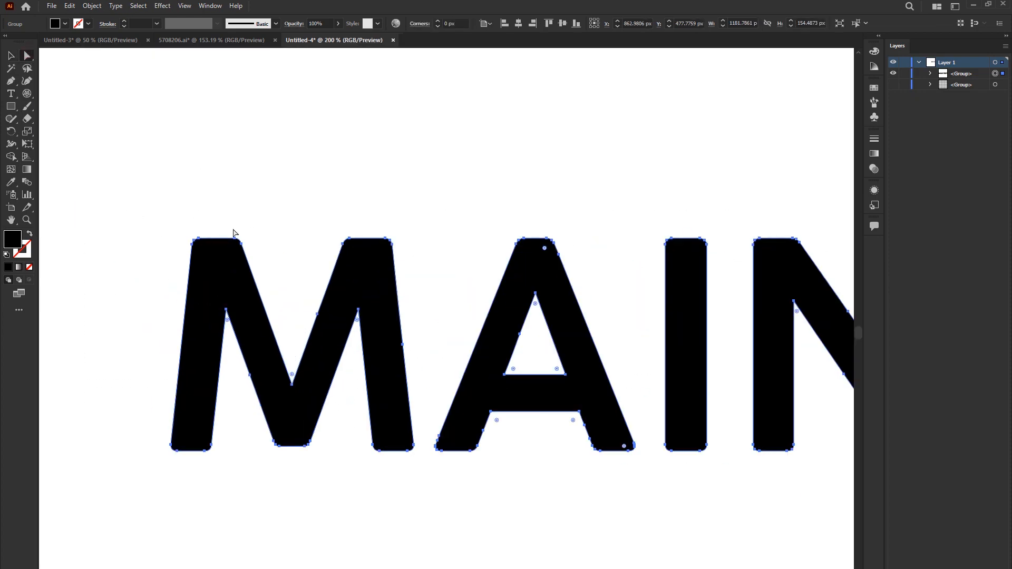
scroll(344, 240, up, 2)
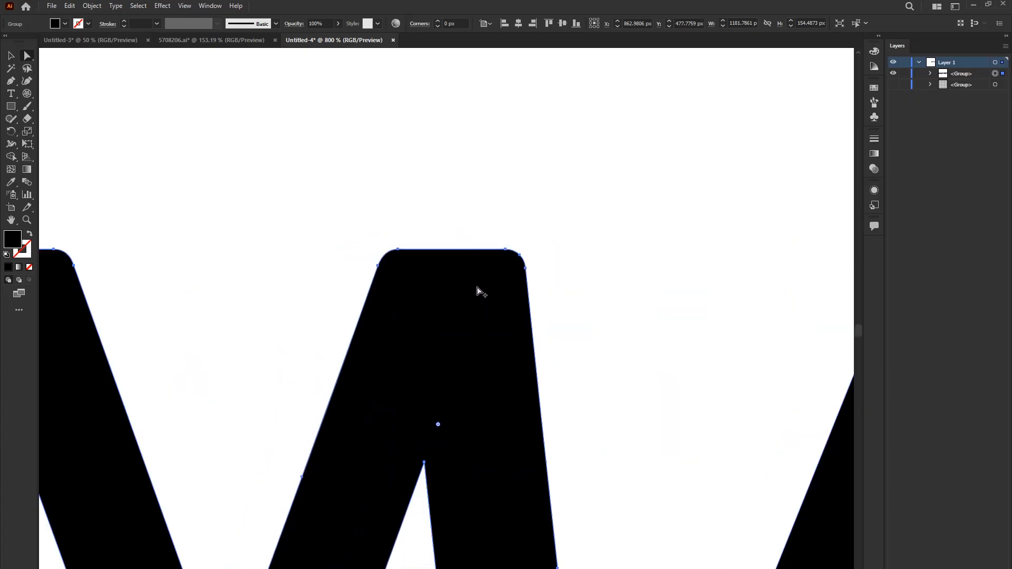
scroll(477, 291, down, 5)
scroll(473, 364, down, 1)
drag(525, 388, 309, 342)
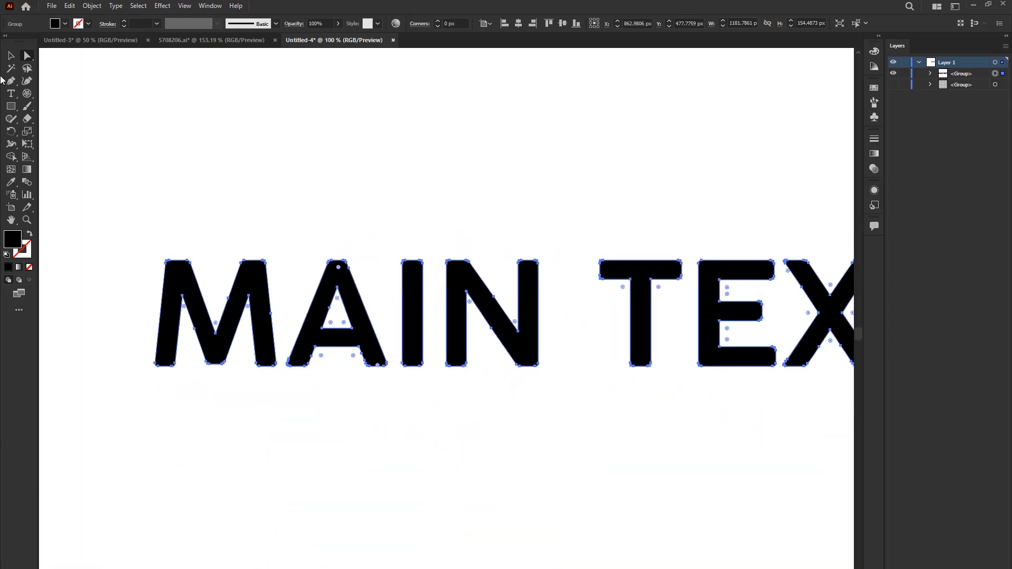
Undo the outline conversion and try to select anchor points on the live text with the Direct Selection tool
click(9, 56)
key(ctrl+z)
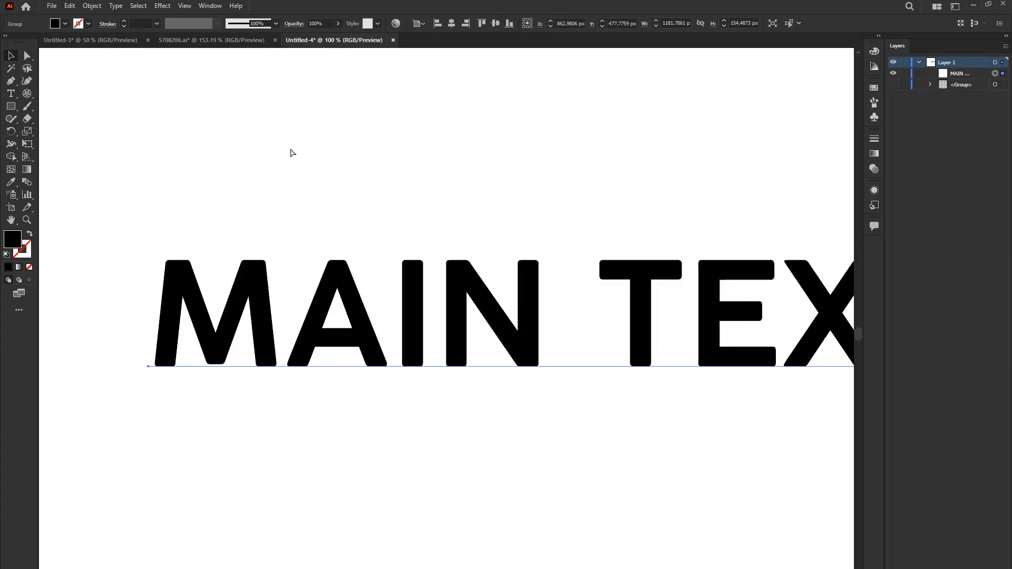
click(25, 56)
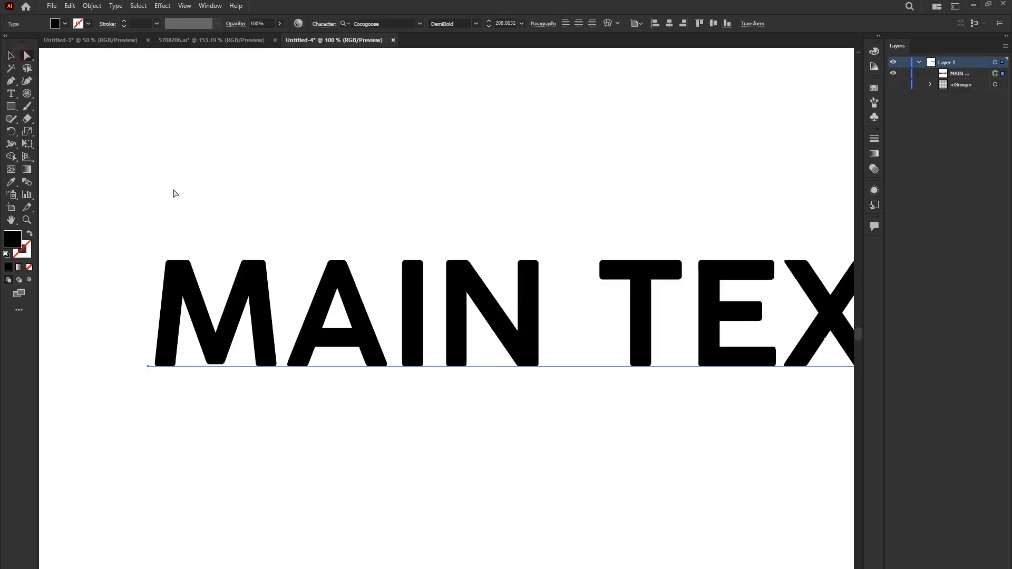
drag(87, 169, 577, 477)
scroll(293, 266, up, 4)
scroll(323, 239, down, 4)
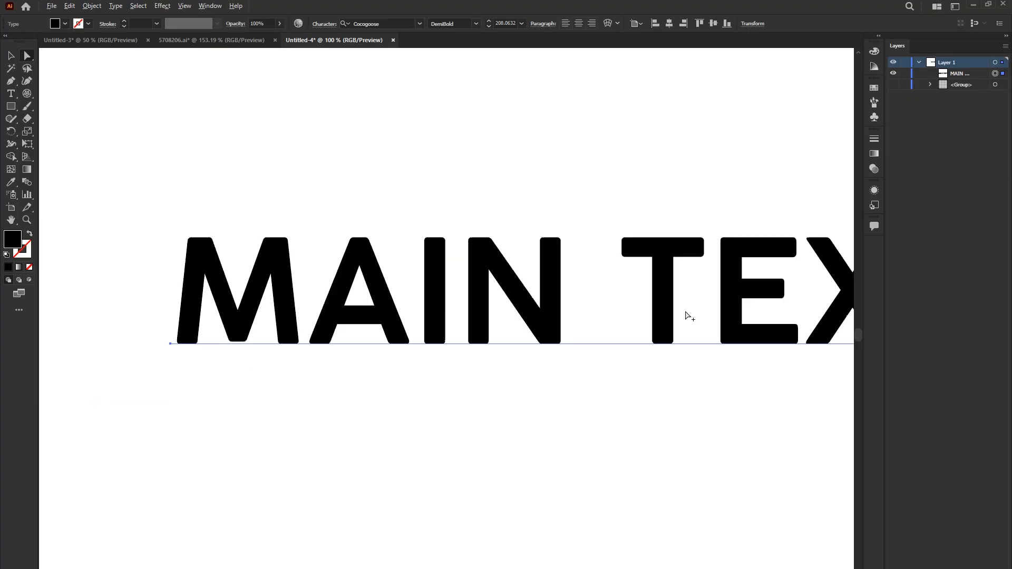
key(v)
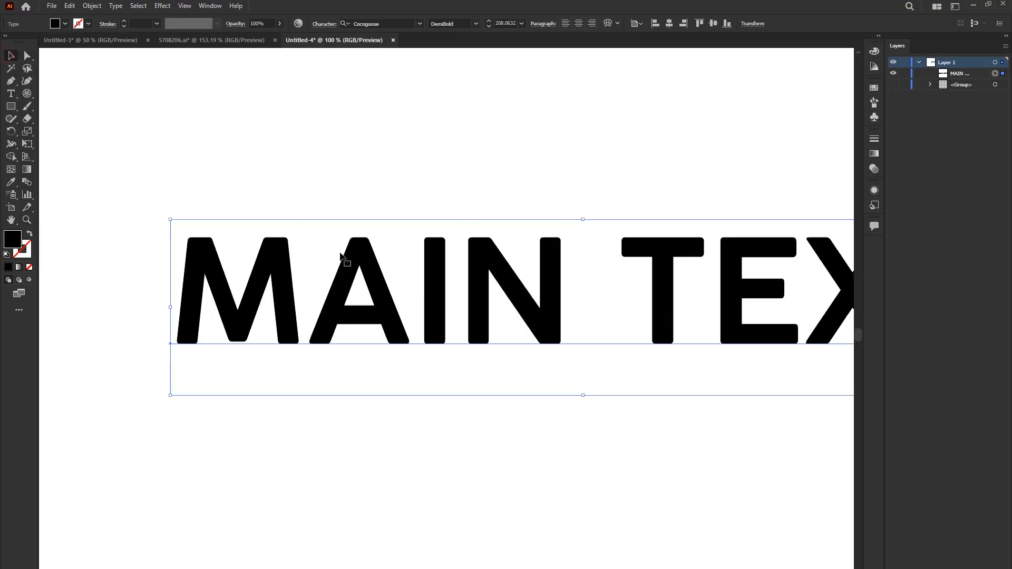
scroll(339, 264, down, 2)
scroll(405, 277, up, 2)
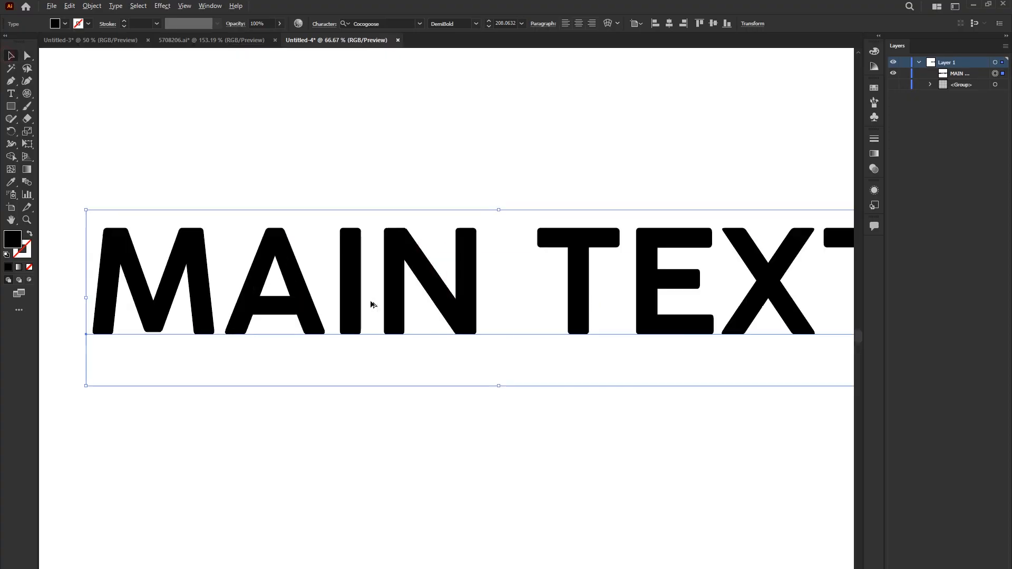
Convert the MAIN TEXT type object to outlines and show the letters' anchor points with the Direct Selection tool
right_click(397, 266)
click(440, 354)
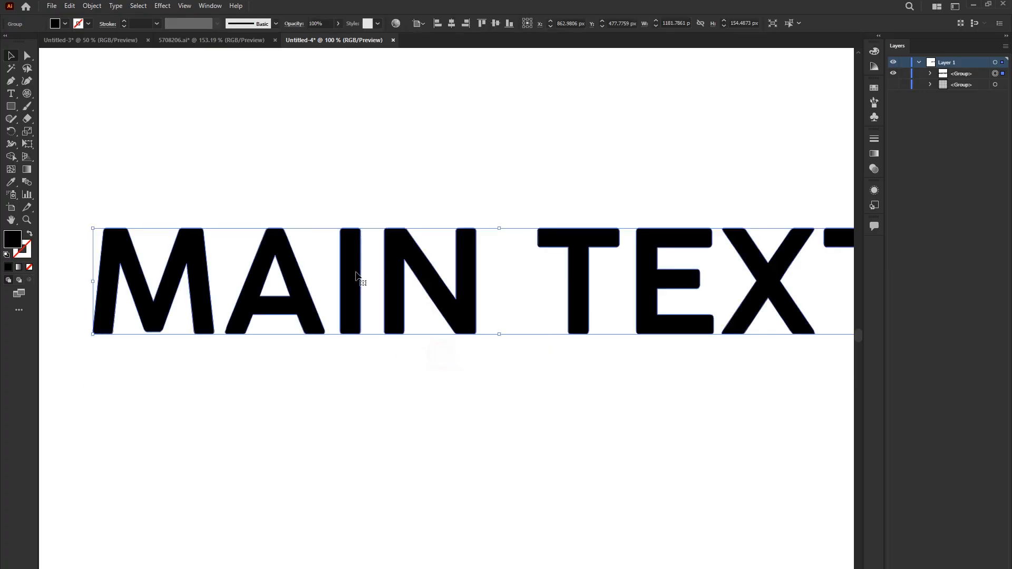
click(27, 57)
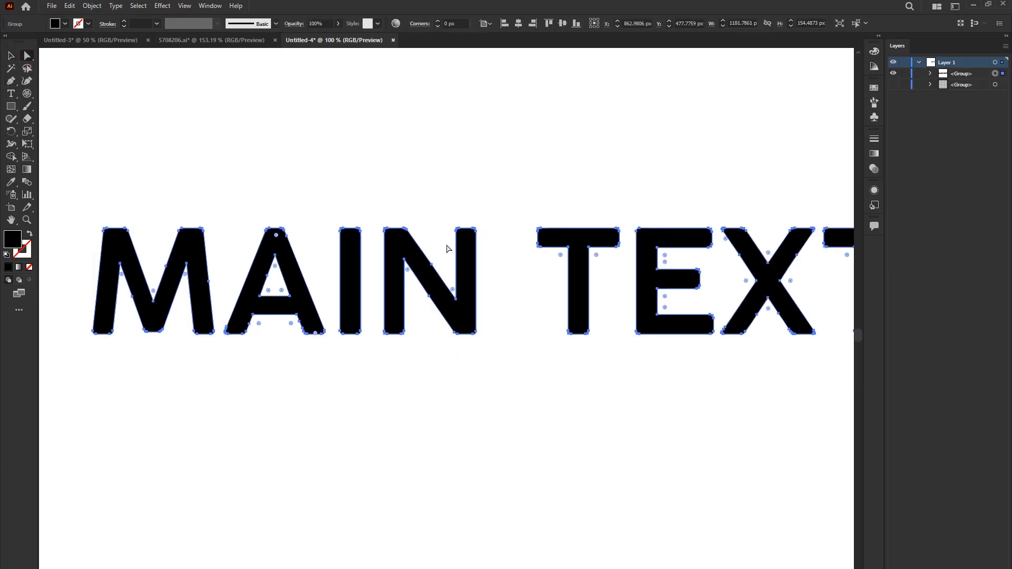
scroll(362, 232, up, 5)
scroll(332, 248, down, 2)
scroll(333, 249, down, 2)
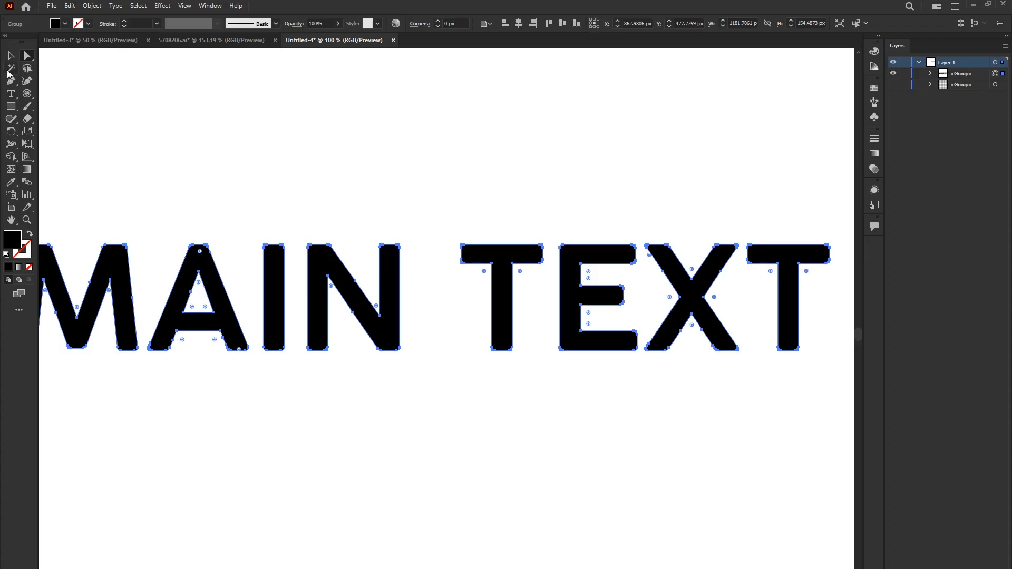
Deselect the outlined lettering and select it as a whole group with the Selection tool
click(11, 57)
click(245, 138)
scroll(381, 217, down, 2)
scroll(359, 258, up, 1)
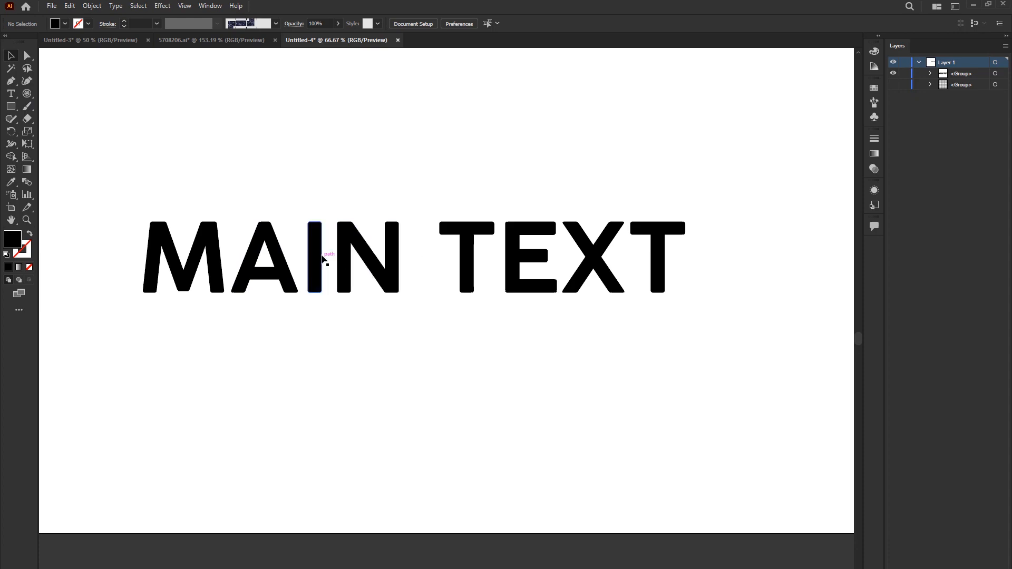
scroll(379, 248, up, 3)
click(262, 251)
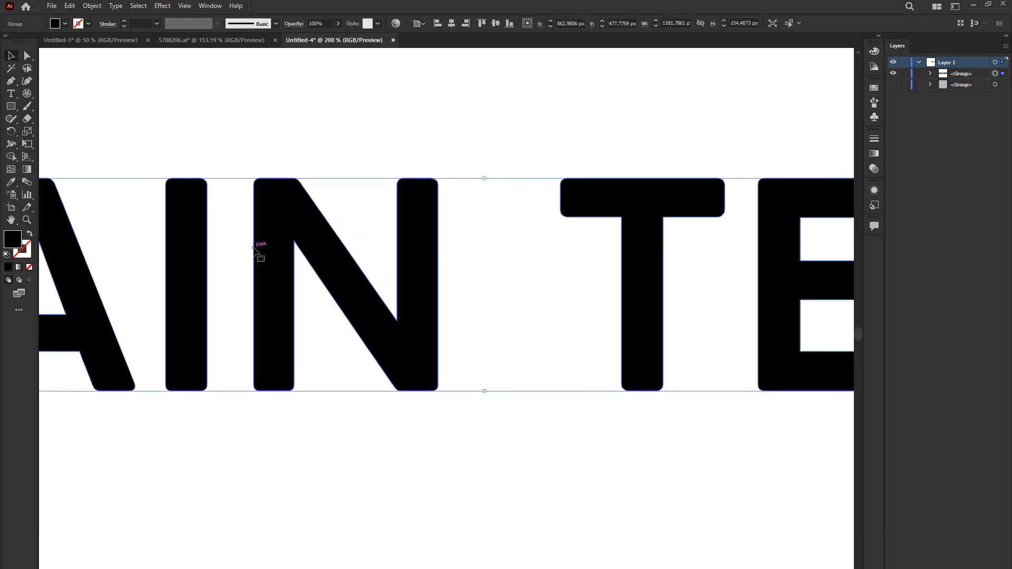
scroll(262, 253, down, 2)
scroll(303, 250, up, 3)
scroll(194, 189, down, 2)
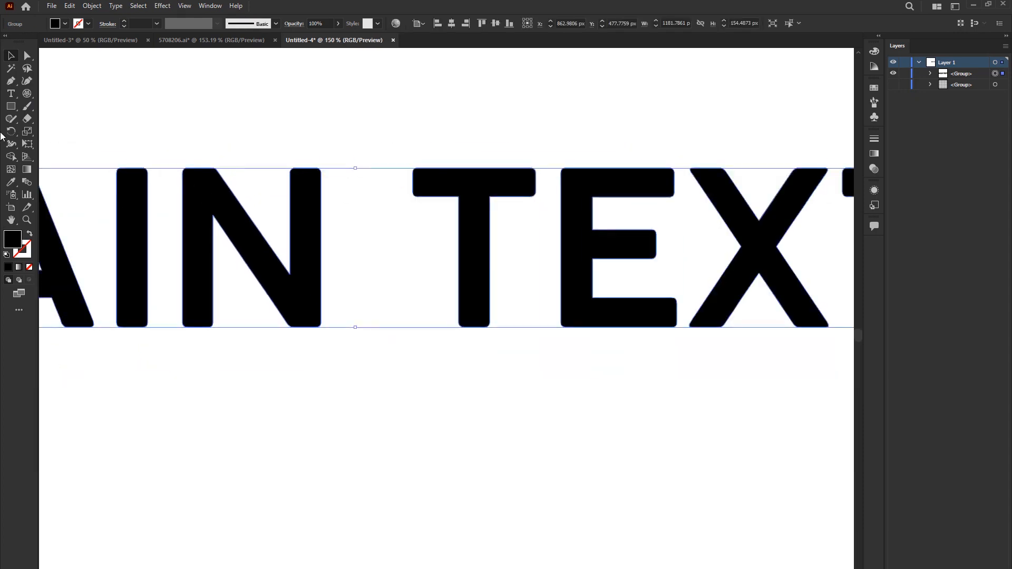
Try erasing a freehand stroke down the left stem of the N with the Eraser tool and undo it
click(29, 118)
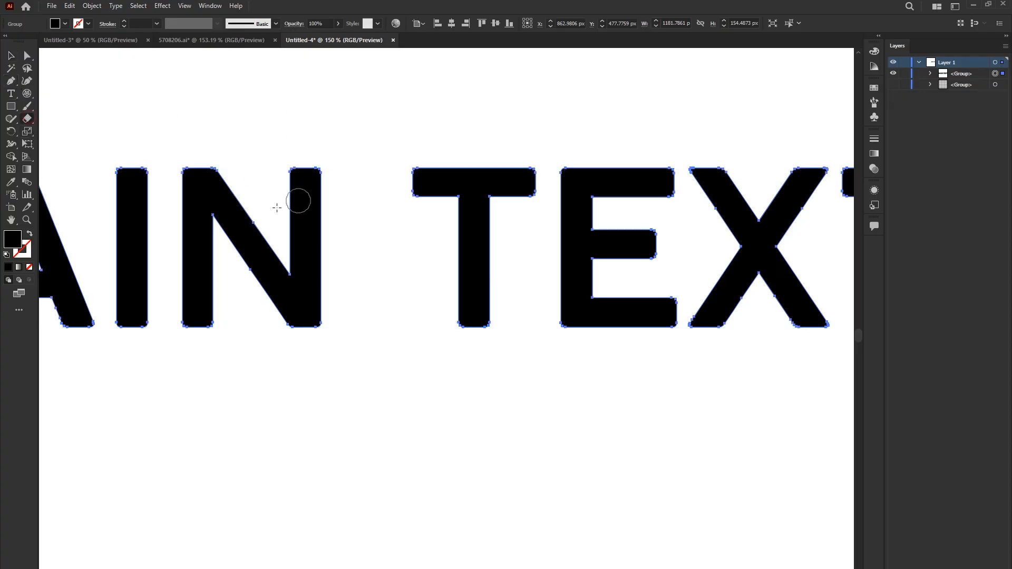
scroll(293, 190, up, 3)
scroll(359, 167, down, 3)
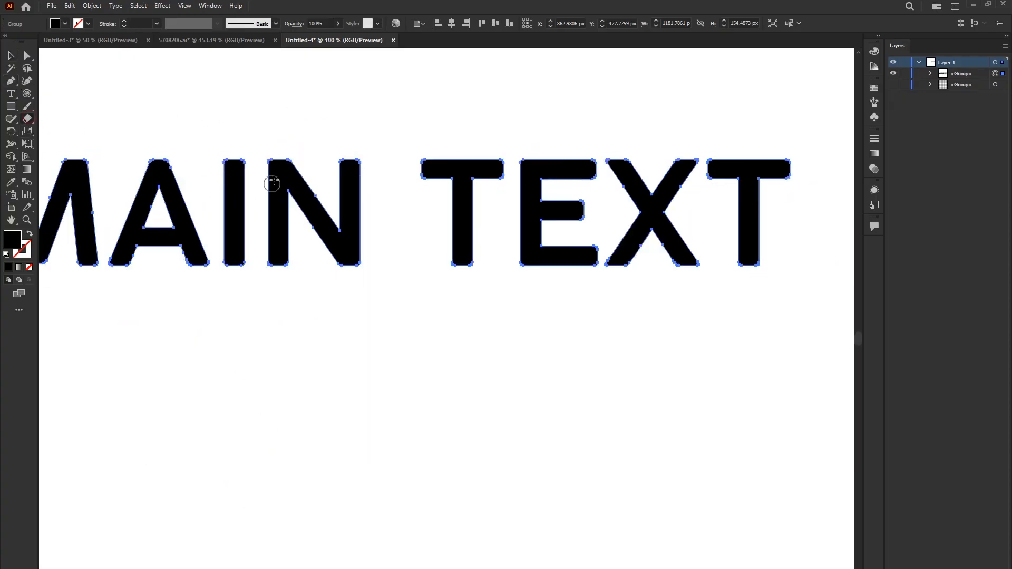
drag(277, 169, 279, 248)
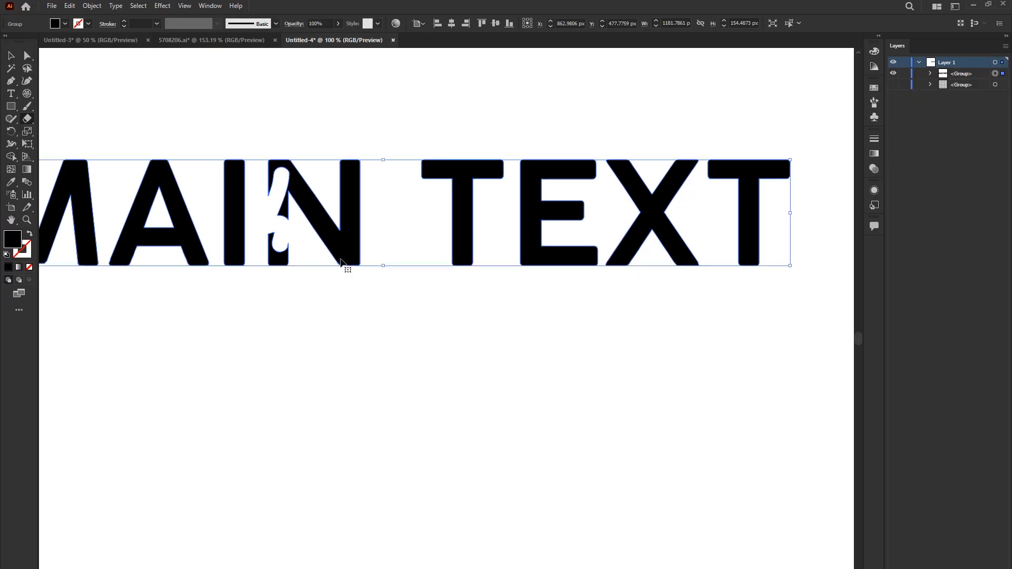
key(ctrl+z)
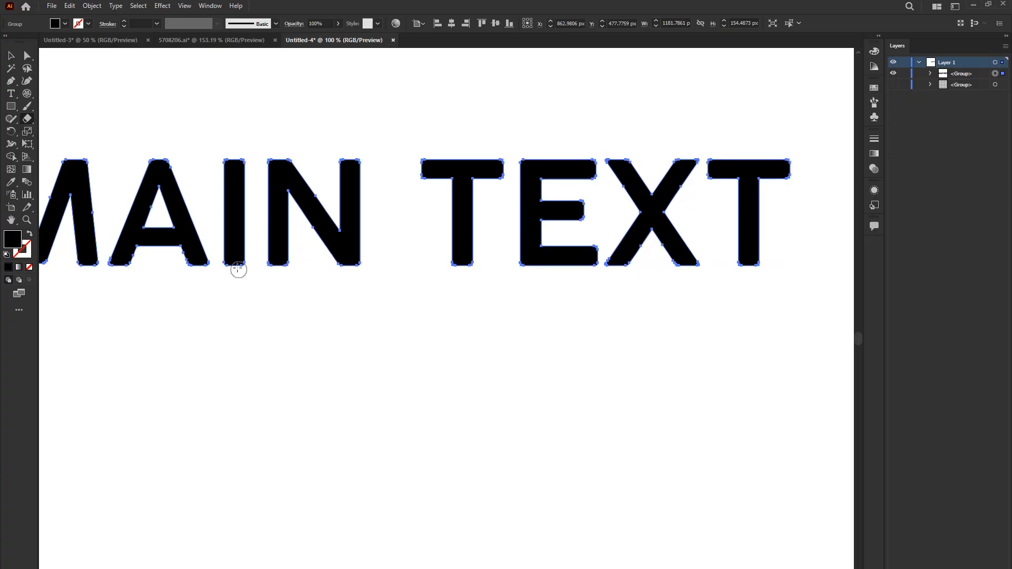
Erase a freehand swath through the outlined letters from the I to the X with the Eraser tool and deselect them
mouse_move(222, 211)
mouse_down()
mouse_move(293, 220)
mouse_move(367, 245)
mouse_move(527, 235)
mouse_move(509, 232)
mouse_move(561, 213)
mouse_move(630, 261)
mouse_up()
key(v)
click(496, 329)
key(ctrl+minus)
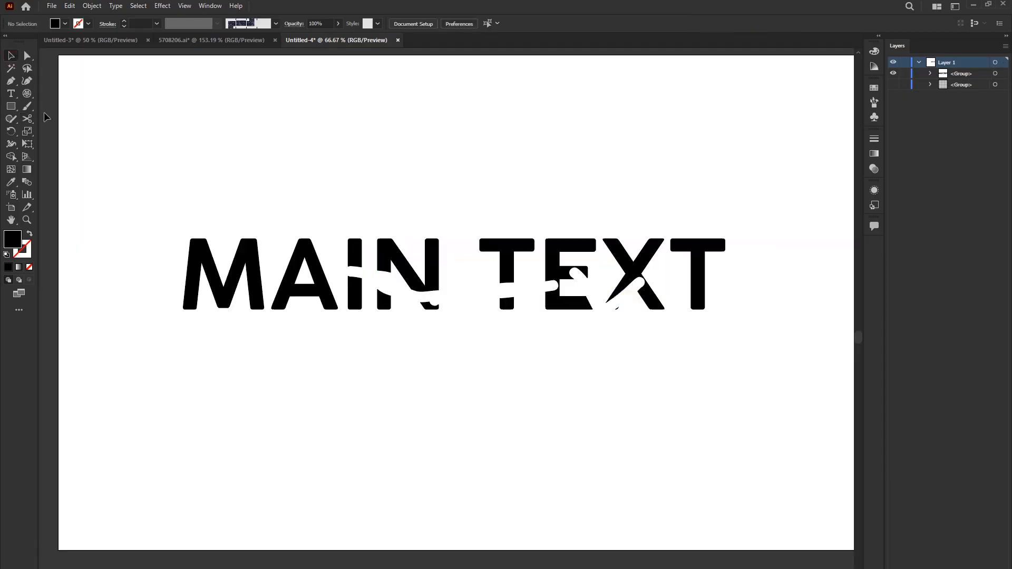
Cut the M's path with the Scissors tool at opposite points on both edges of its left stem
click(27, 118)
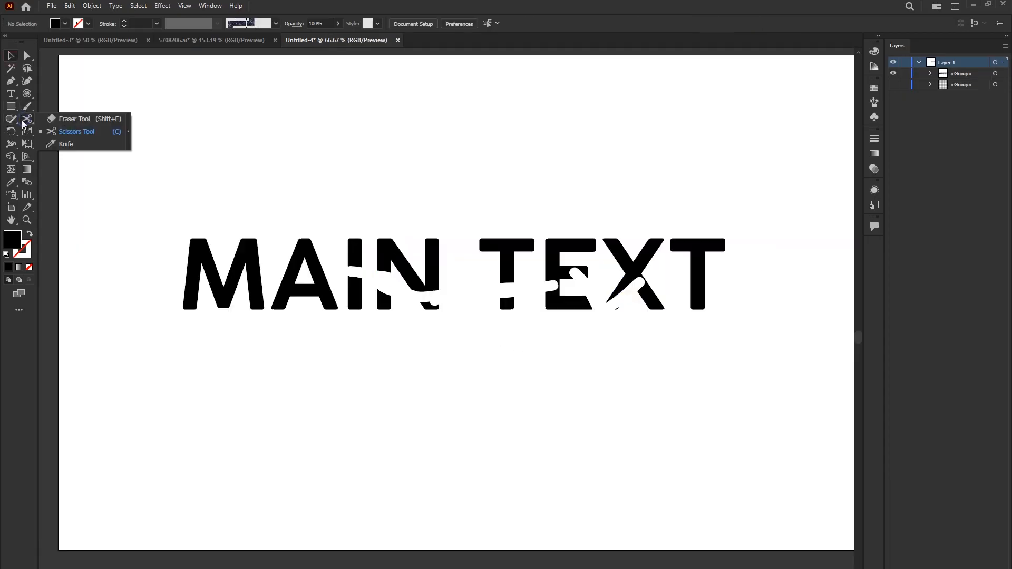
click(80, 131)
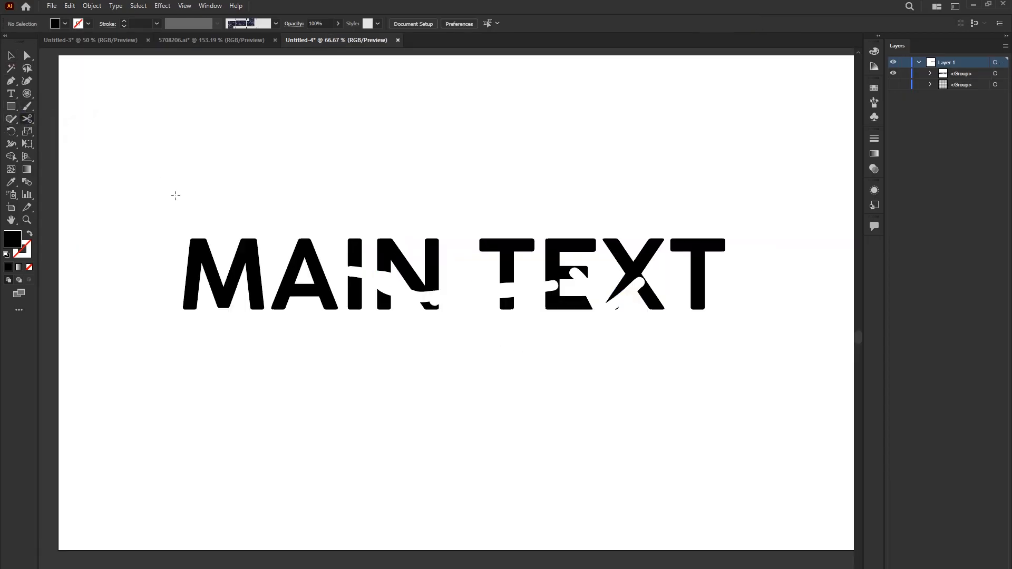
scroll(169, 278, up, 3)
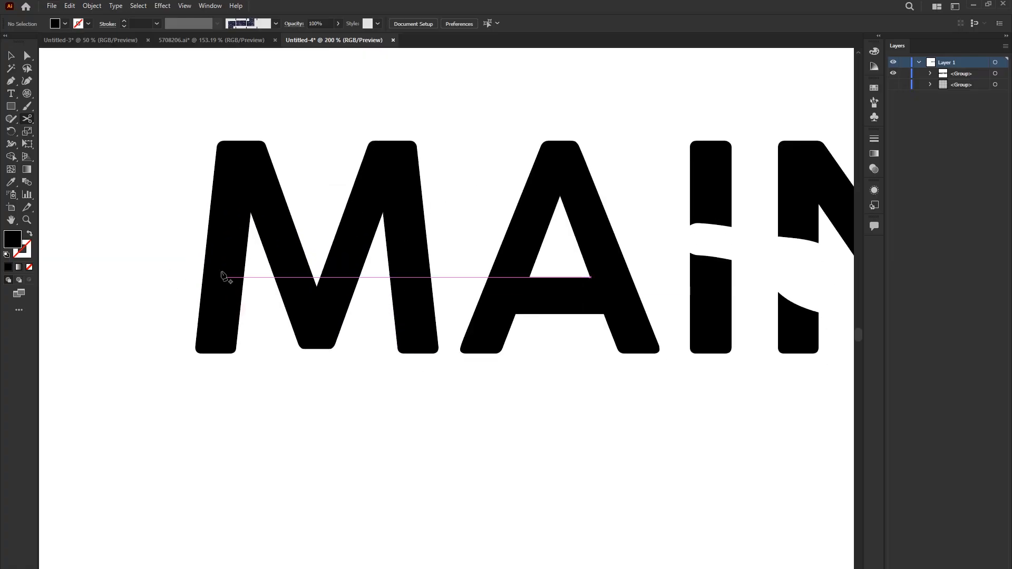
scroll(218, 261, up, 1)
scroll(204, 319, up, 4)
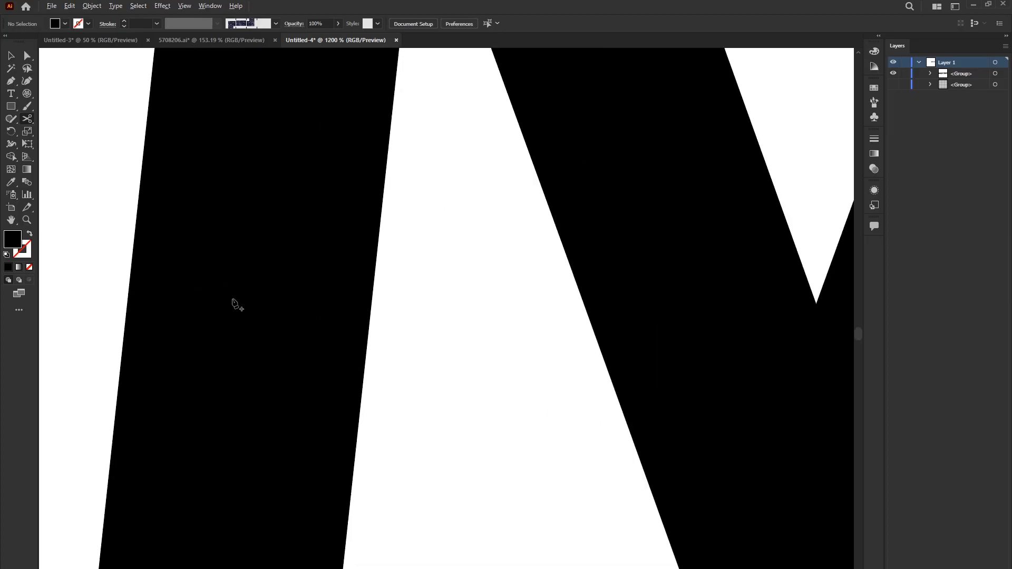
scroll(187, 248, down, 5)
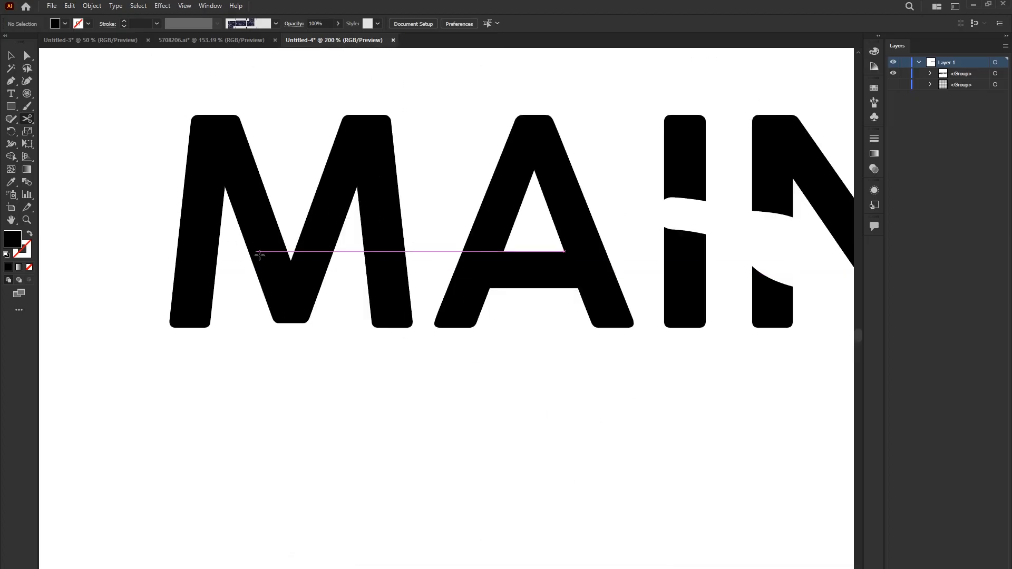
scroll(259, 256, up, 3)
drag(279, 240, 354, 323)
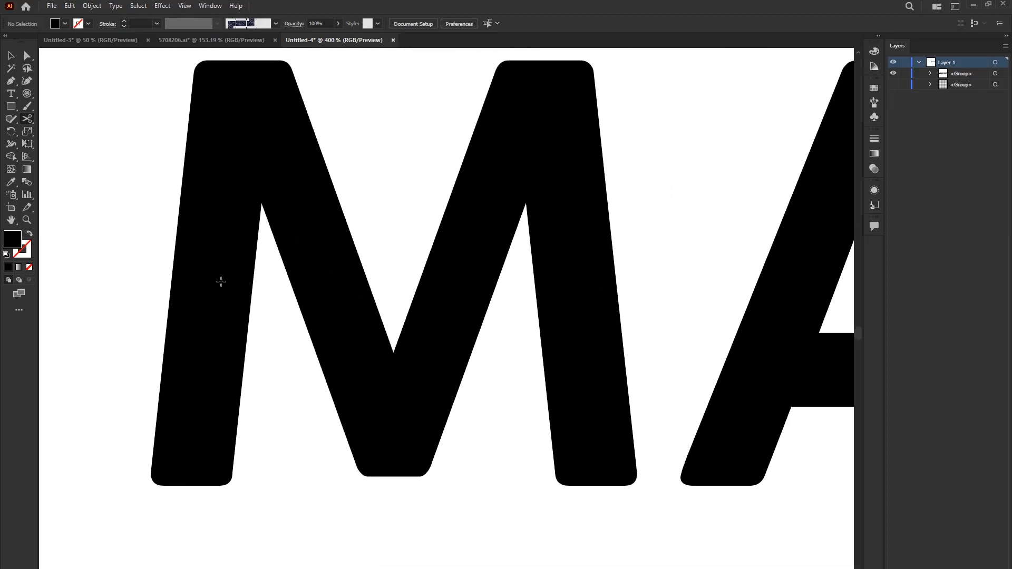
scroll(220, 281, down, 3)
scroll(217, 300, up, 4)
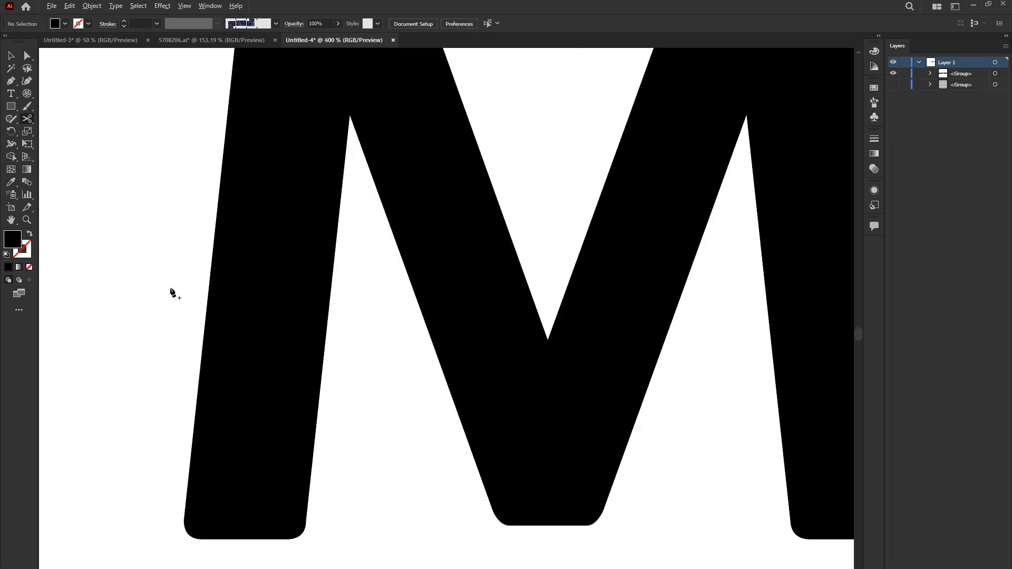
scroll(174, 293, up, 2)
scroll(203, 300, down, 1)
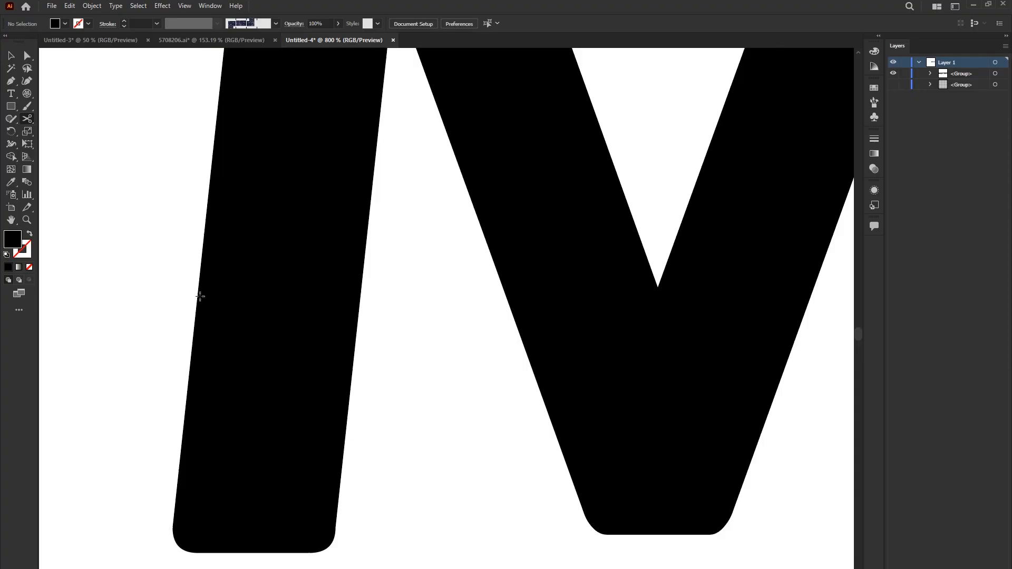
scroll(173, 317, up, 2)
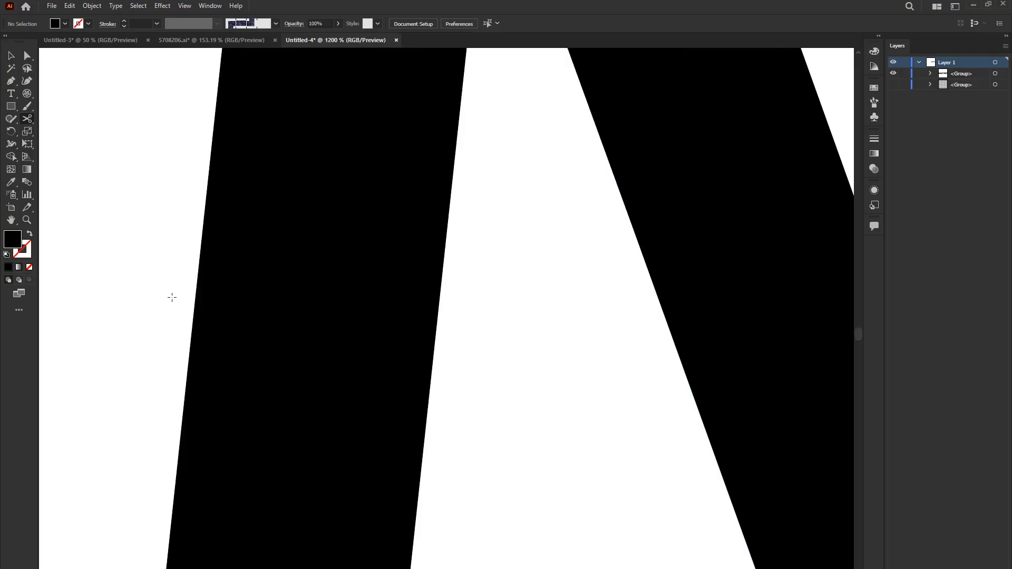
scroll(181, 325, down, 1)
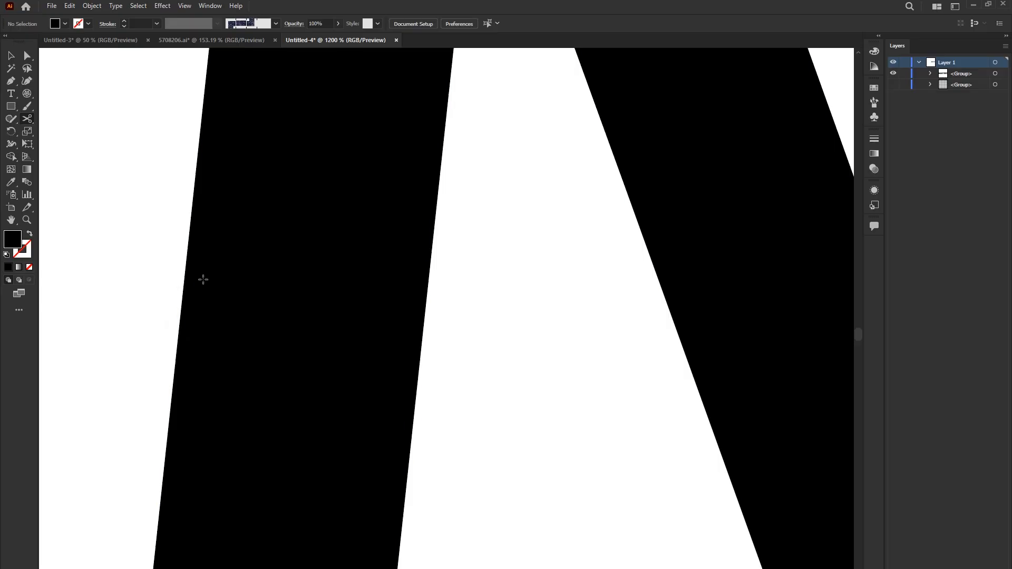
scroll(184, 306, down, 1)
scroll(185, 298, up, 3)
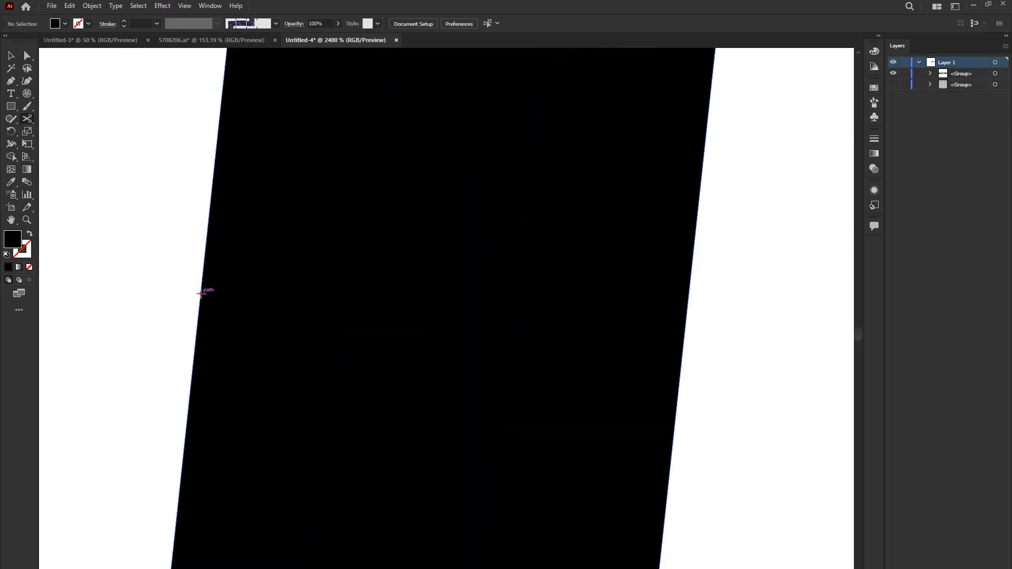
click(201, 294)
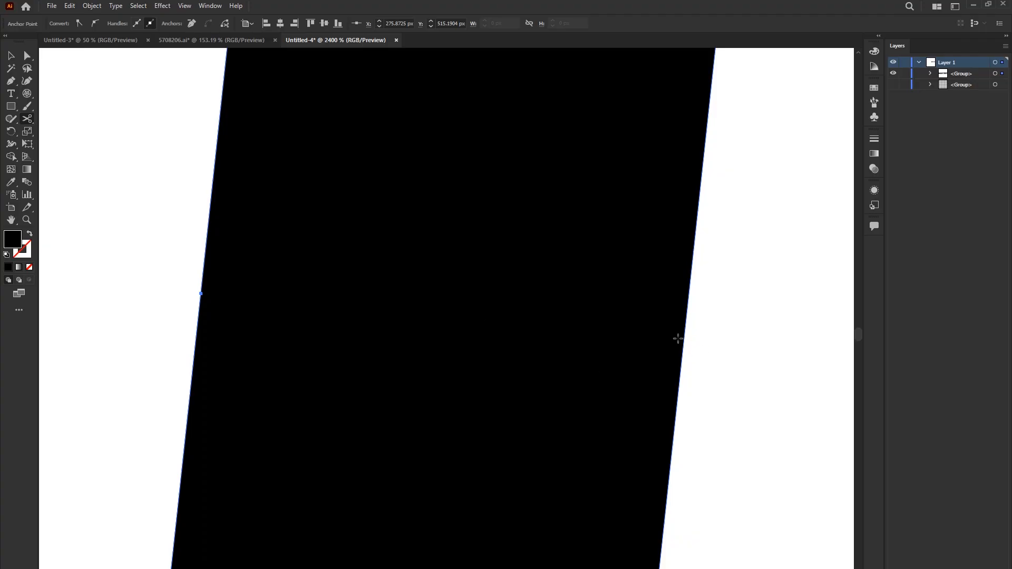
scroll(456, 355, down, 1)
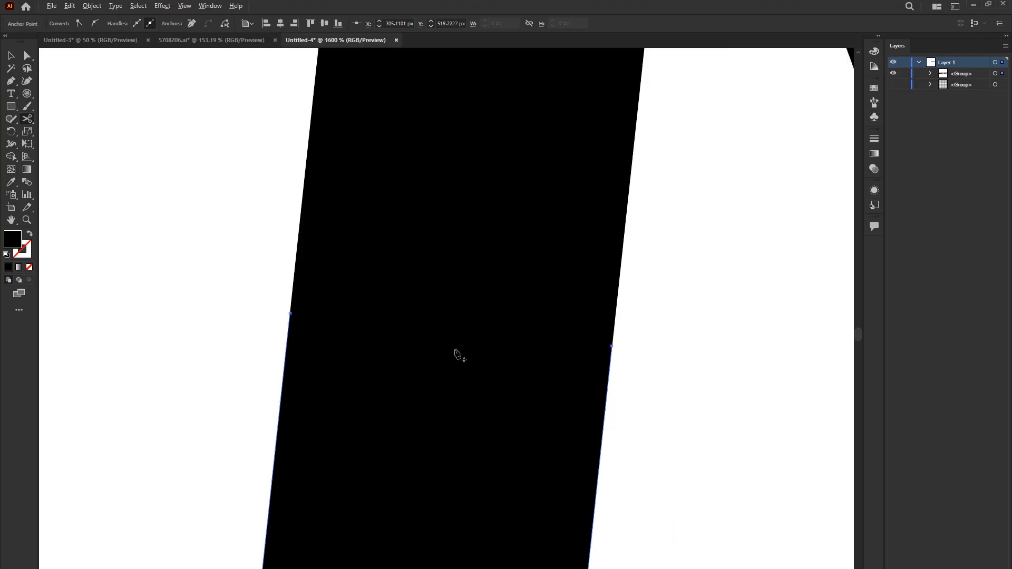
scroll(600, 274, up, 1)
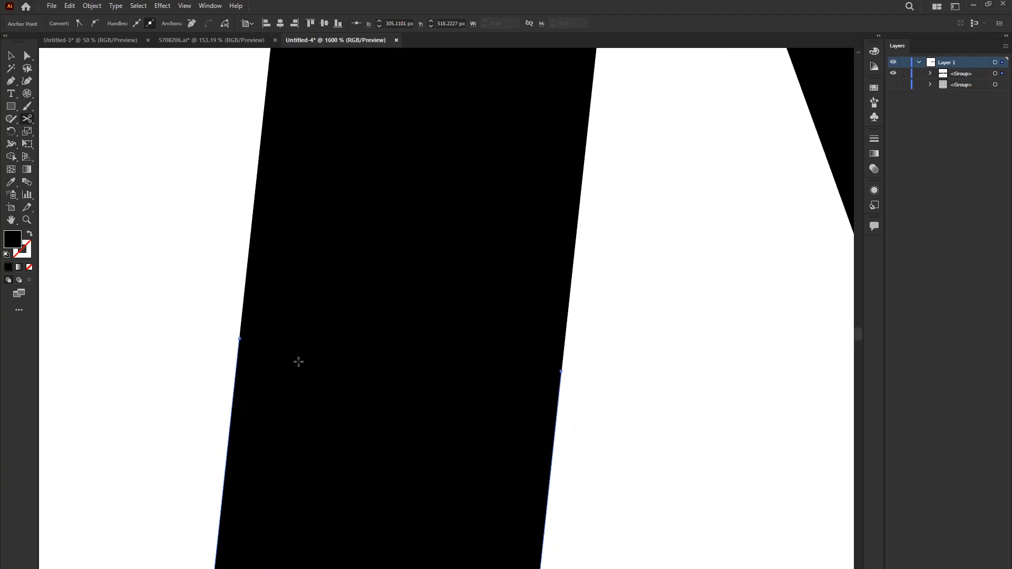
Cut both edges of the M's left stem again slightly higher to open a gap across it, and deselect the path
drag(591, 308, 559, 387)
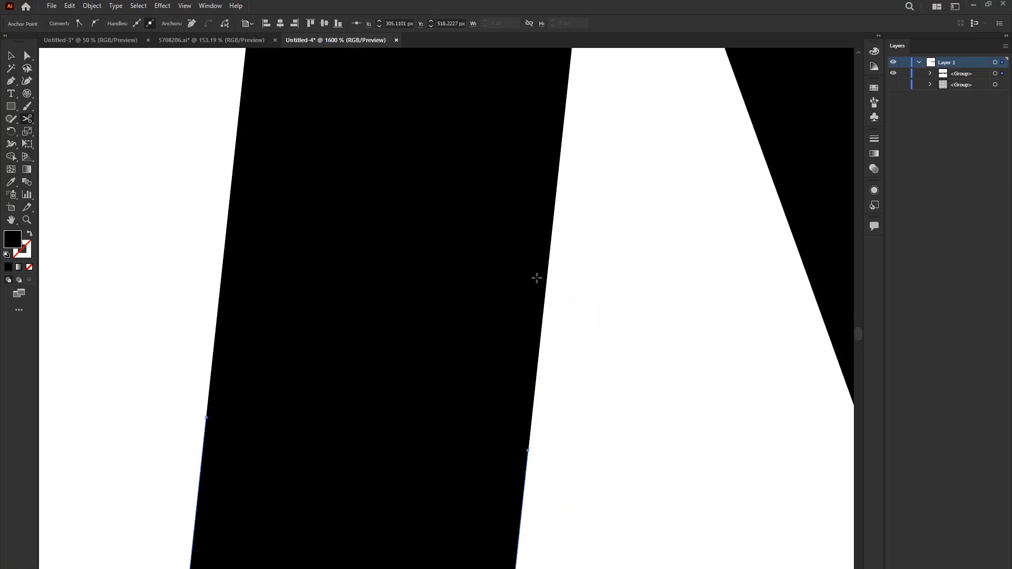
click(543, 315)
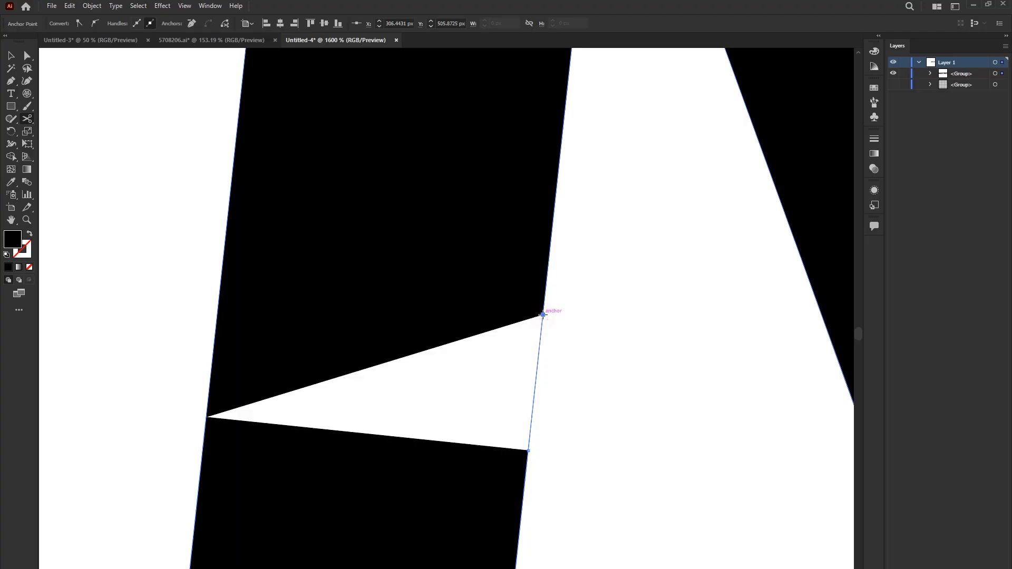
click(220, 288)
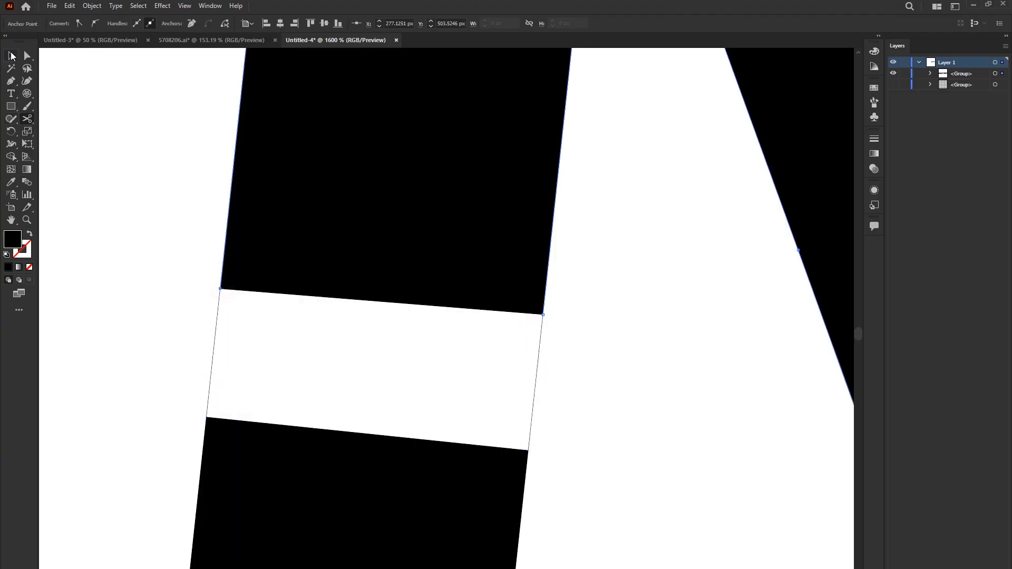
click(11, 56)
click(141, 203)
Examine the gap cut in the M's left stem against the rest of the MAIN TEXT lettering
scroll(148, 297, down, 8)
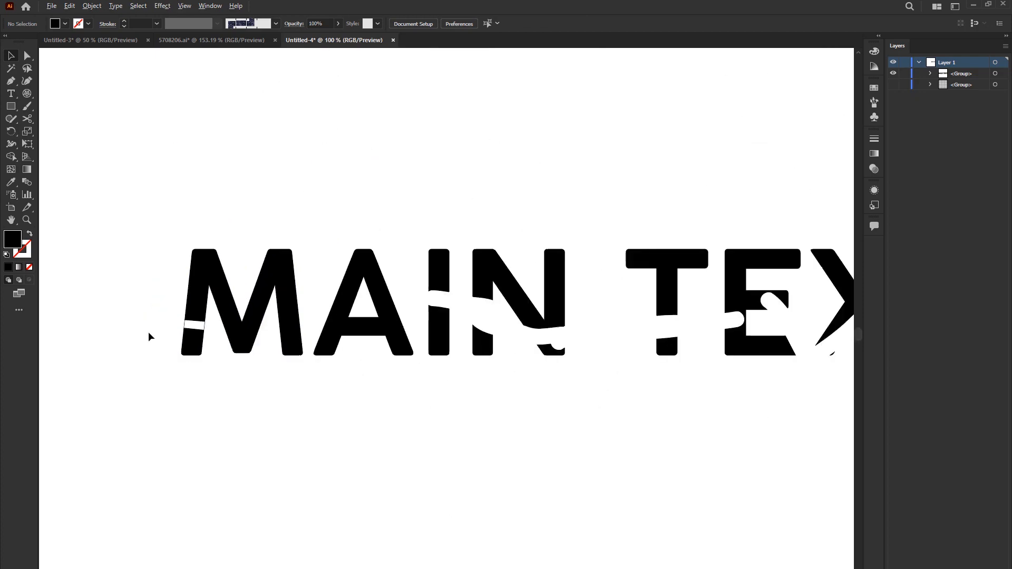
scroll(147, 331, up, 2)
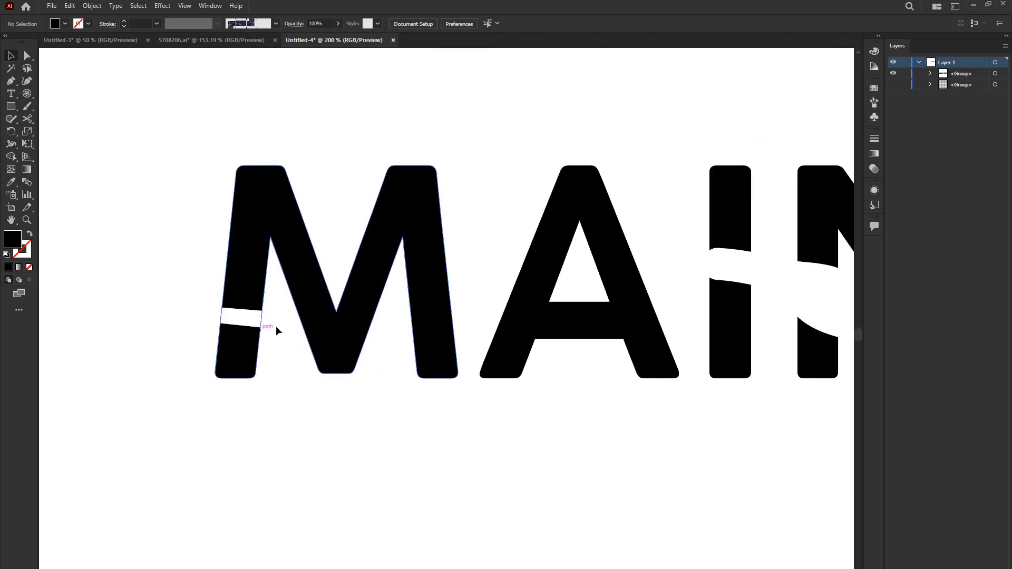
scroll(273, 326, up, 2)
scroll(274, 327, down, 2)
scroll(320, 368, down, 3)
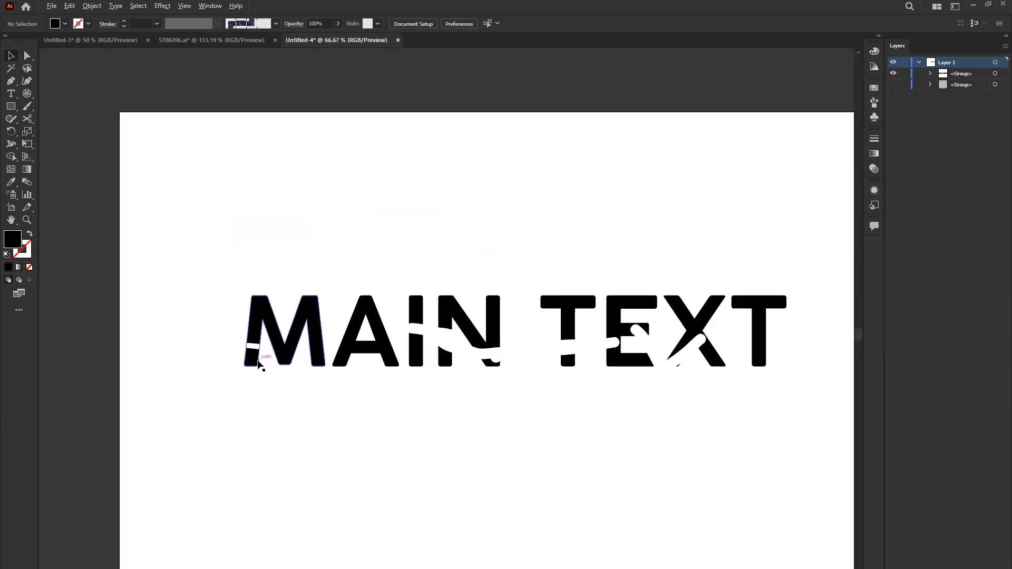
scroll(330, 388, up, 2)
scroll(148, 294, up, 2)
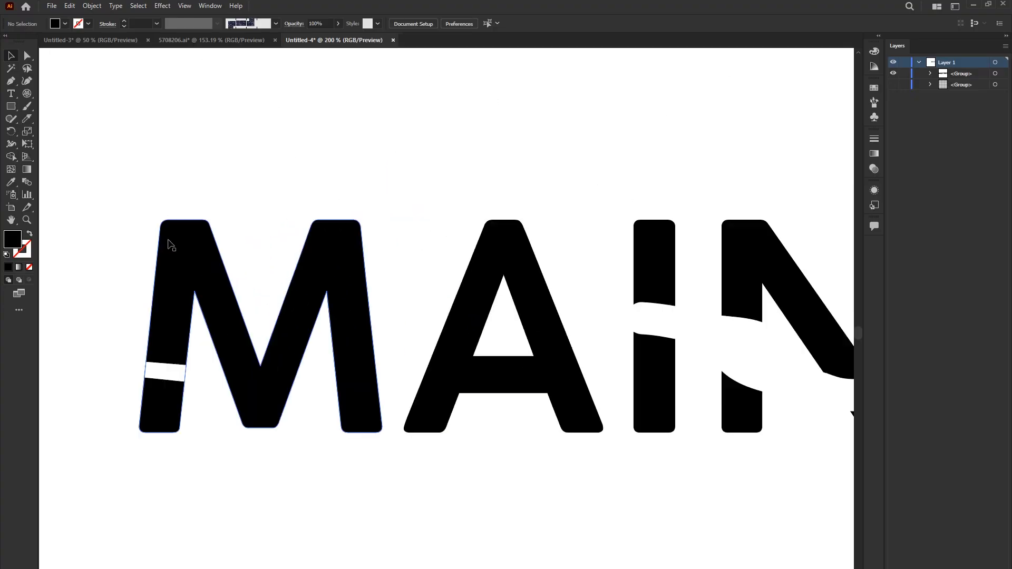
Cut across the M's right leg just above mid-height with the Knife tool, with the lettering group selected
click(31, 117)
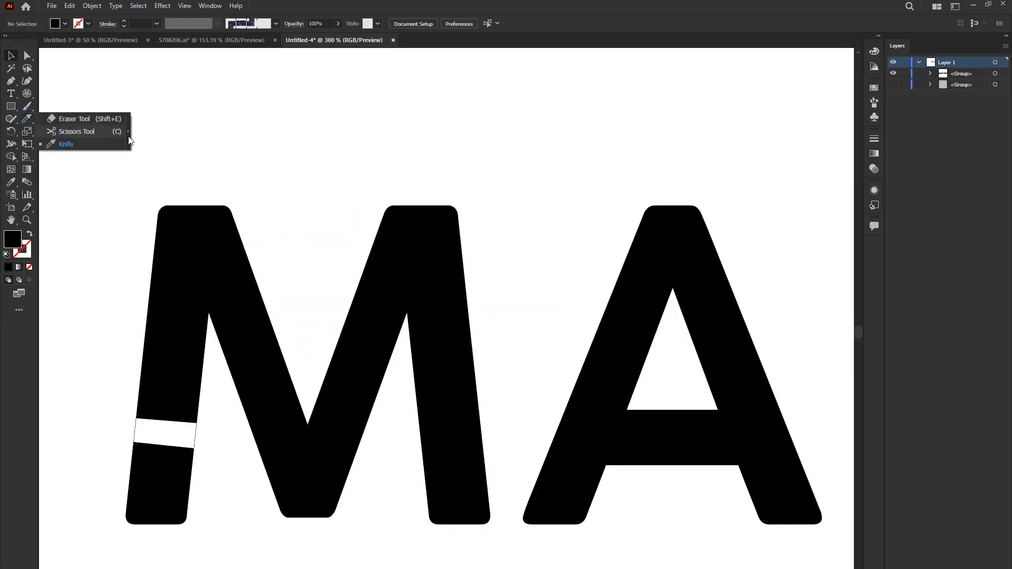
click(66, 144)
scroll(143, 321, up, 1)
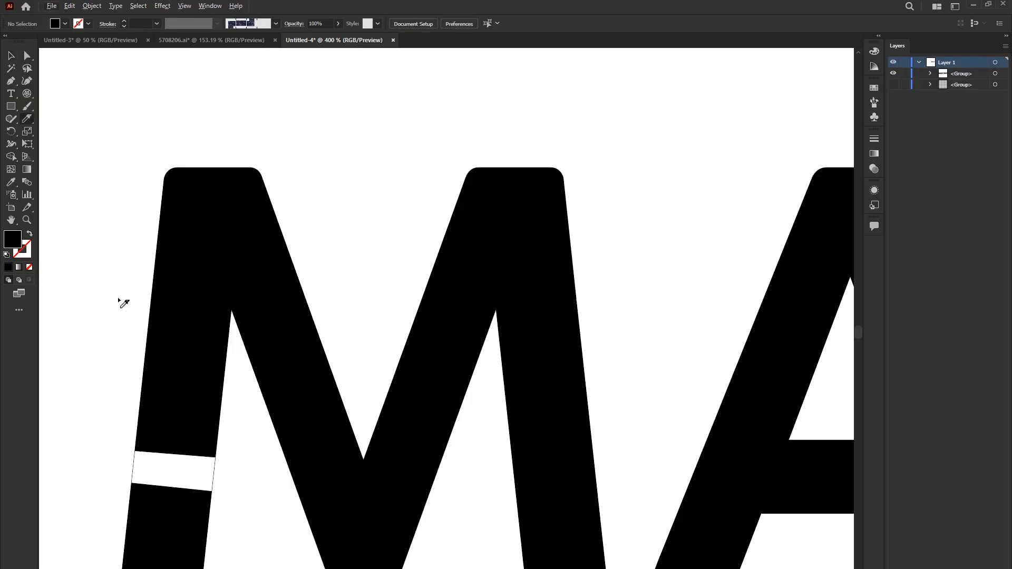
drag(217, 392, 233, 335)
scroll(585, 349, up, 2)
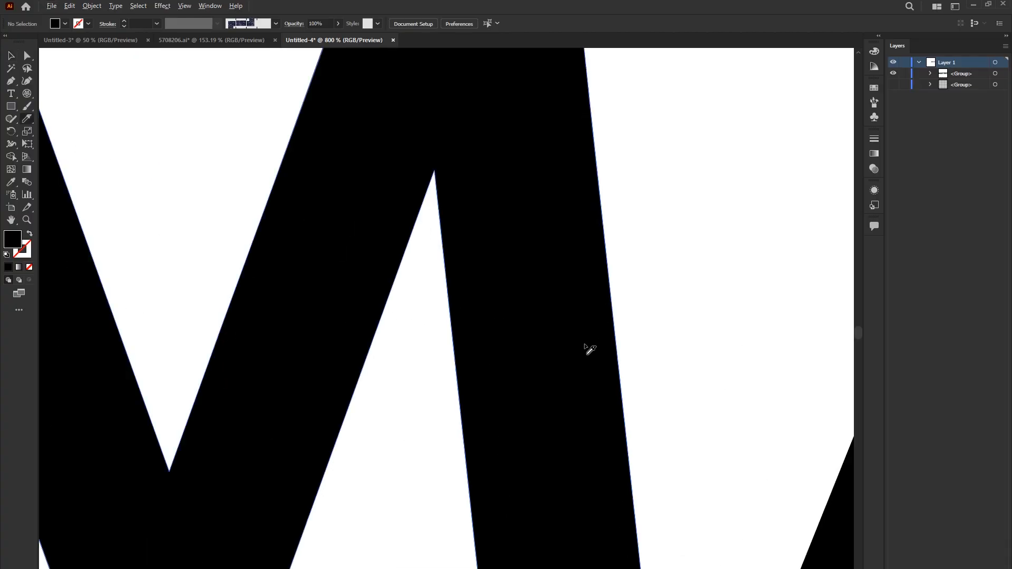
drag(610, 340, 461, 316)
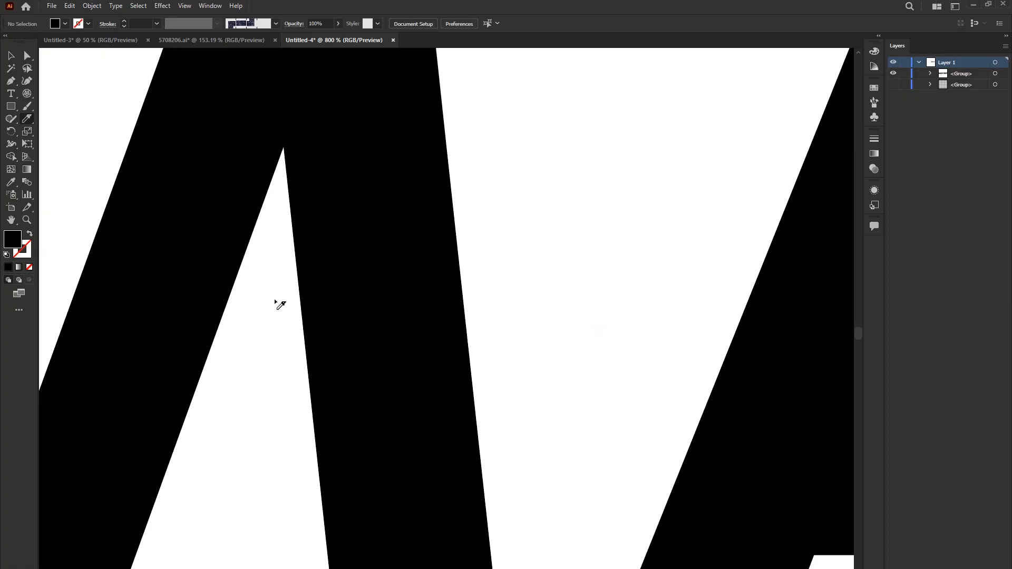
click(8, 56)
click(396, 290)
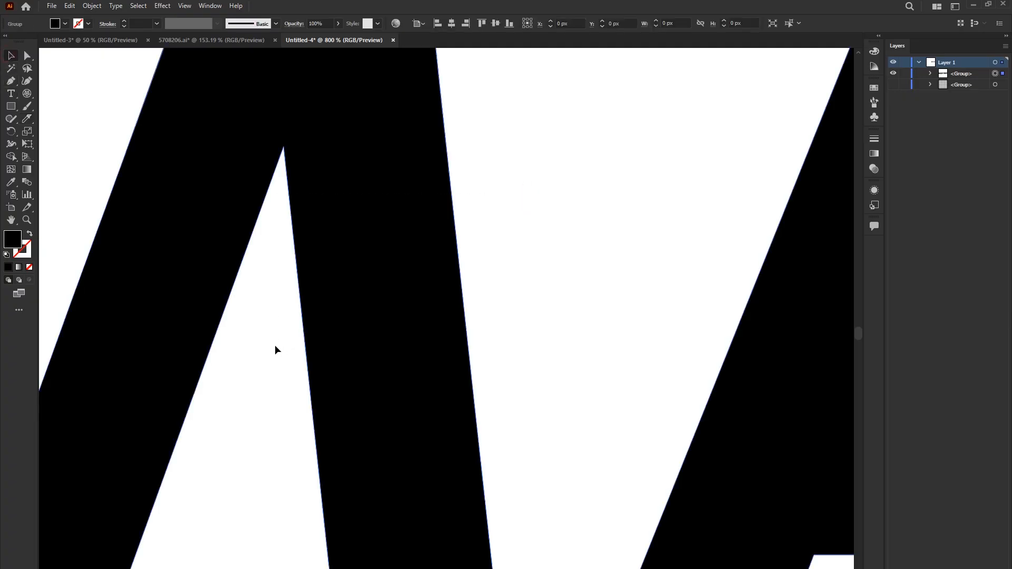
scroll(457, 332, down, 5)
scroll(464, 310, up, 3)
scroll(402, 345, up, 5)
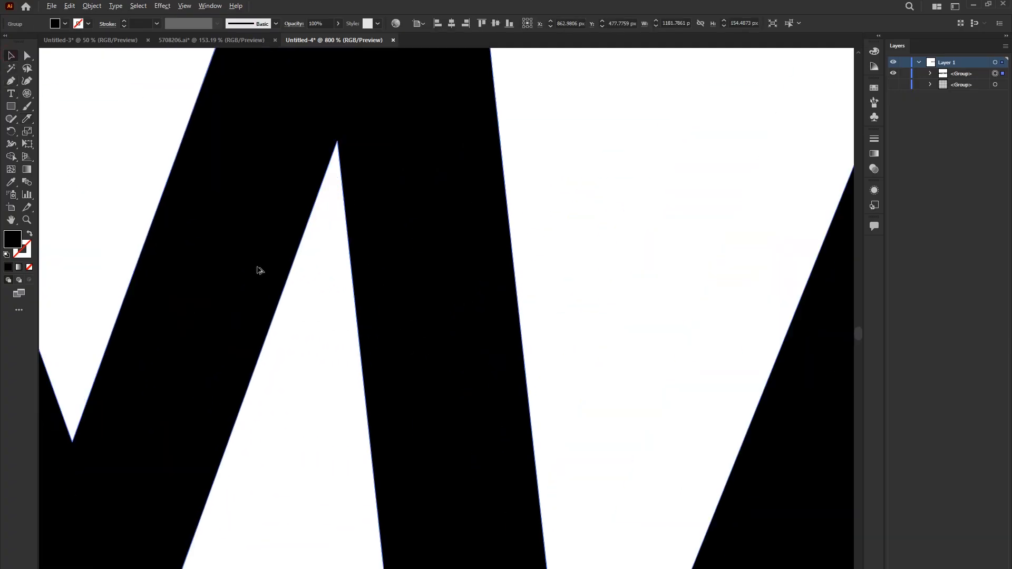
click(27, 119)
drag(360, 376, 532, 379)
Ungroup the cut MAIN TEXT lettering into separate paths and deselect everything
click(11, 56)
click(501, 228)
scroll(501, 258, down, 4)
click(523, 253)
scroll(495, 267, up, 2)
click(422, 265)
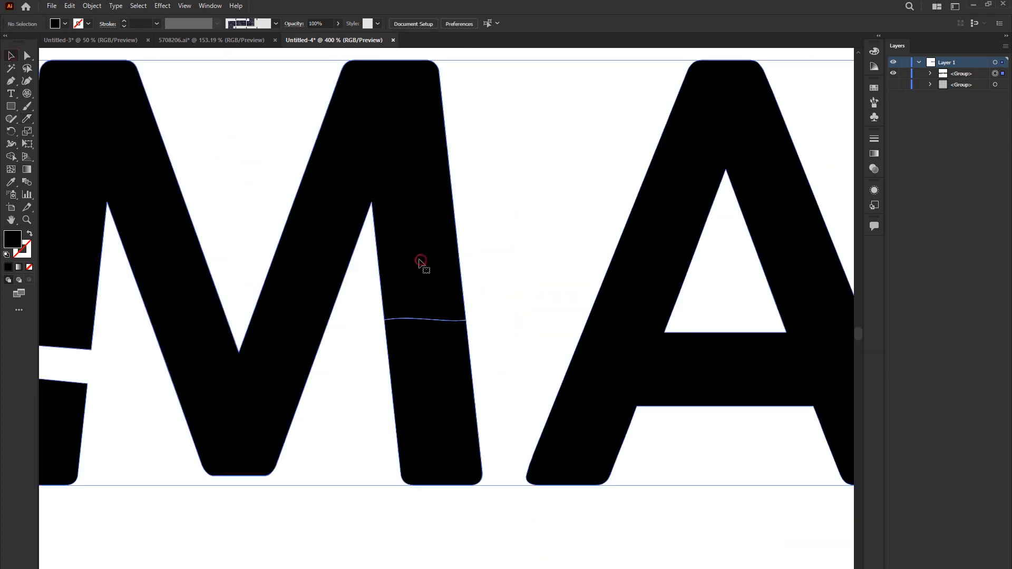
right_click(392, 234)
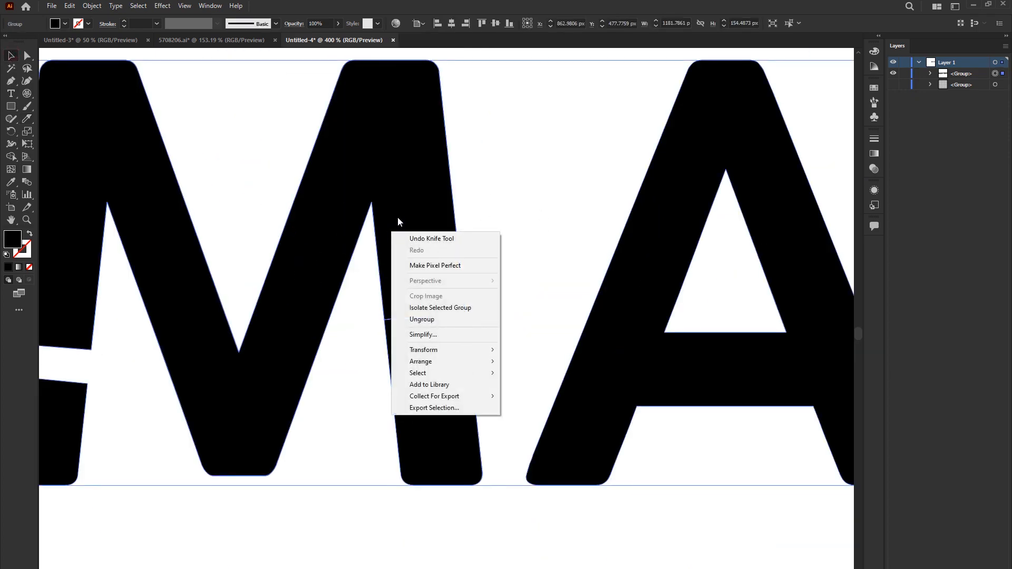
click(450, 319)
click(488, 283)
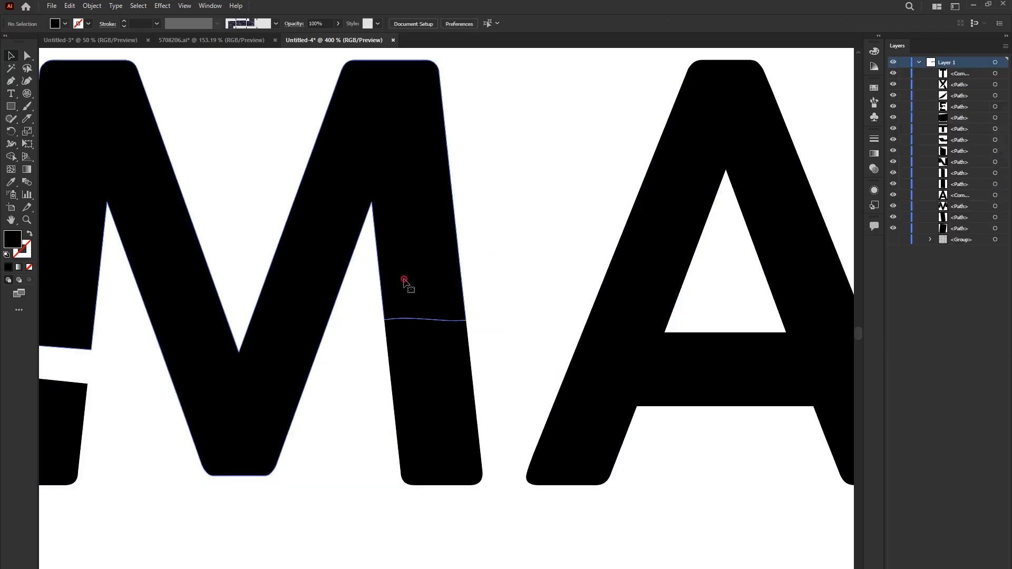
Move the M's main piece slightly upward to separate it from the right leg's cut-off lower part, and deselect it
click(405, 281)
scroll(389, 283, down, 1)
drag(400, 226, 364, 182)
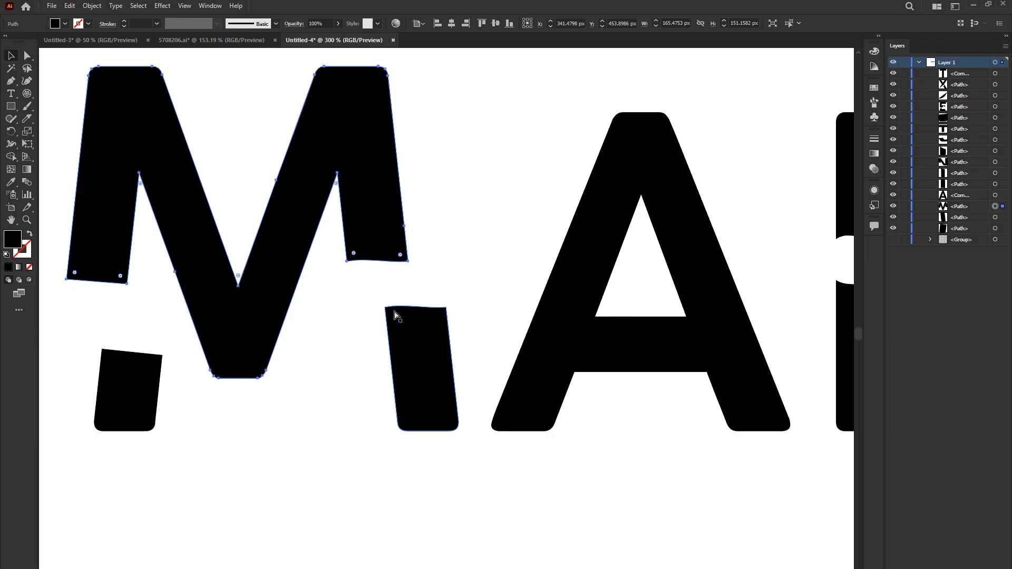
key(ctrl+z)
drag(392, 268, 392, 259)
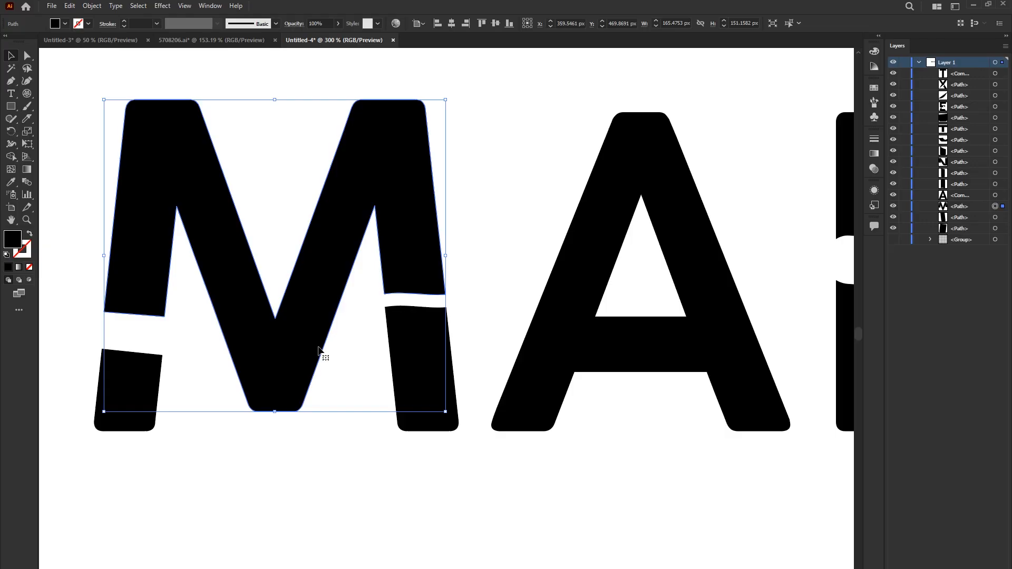
click(529, 240)
scroll(352, 333, down, 2)
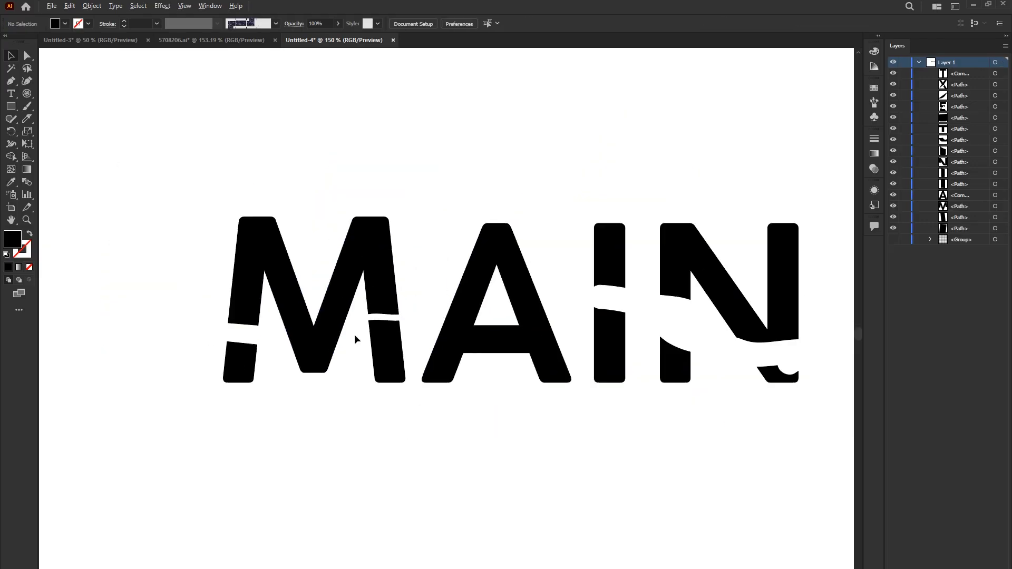
scroll(297, 332, up, 2)
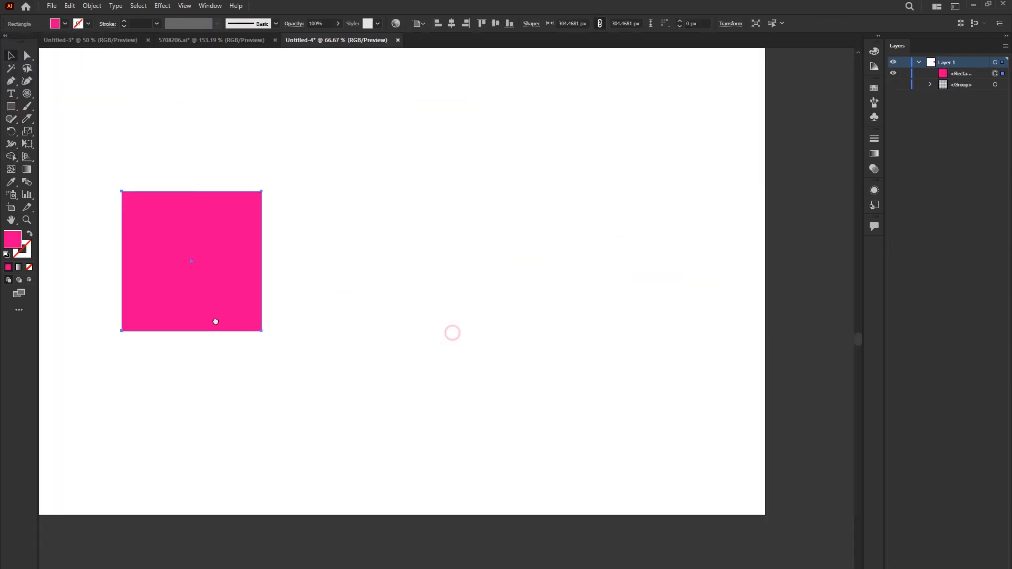
Place a rounded-corner copy of the pink square to its right, with both shapes at 60% opacity
drag(213, 250, 371, 250)
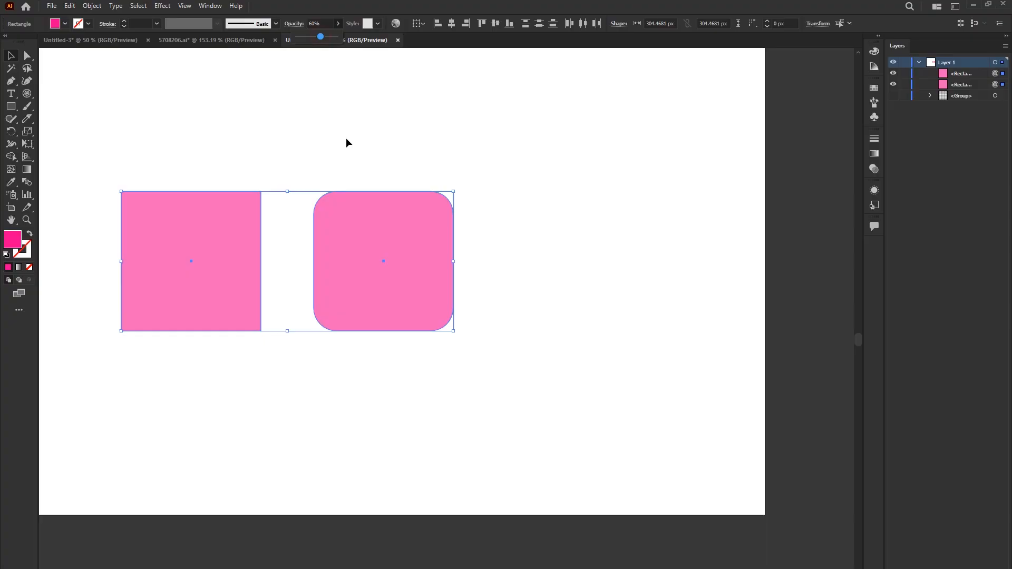
key(ctrl+minus)
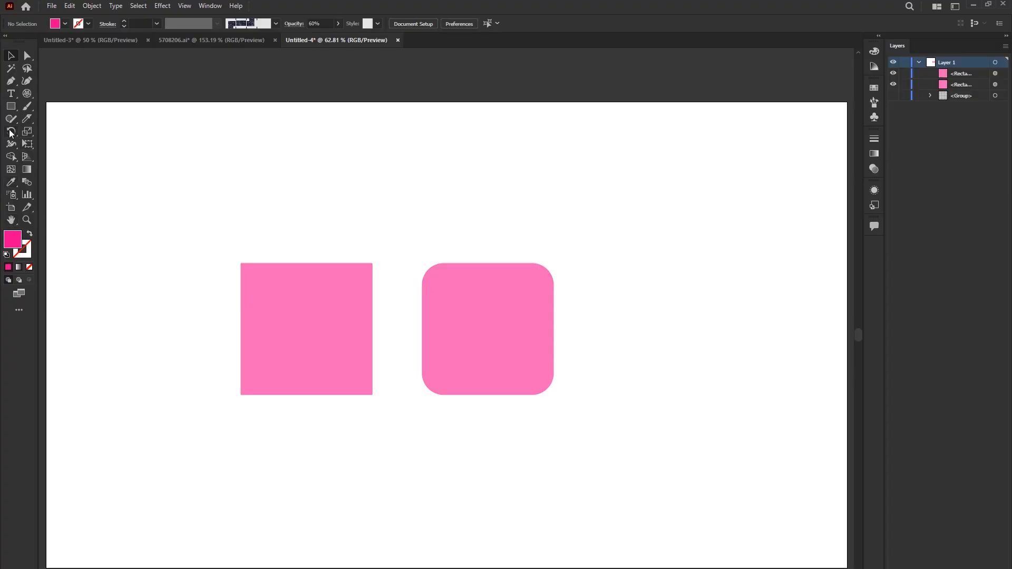
Rotate the sharp-cornered pink square 45° about its center with the Rotate tool to form a diamond
click(10, 131)
click(58, 133)
click(10, 57)
click(306, 328)
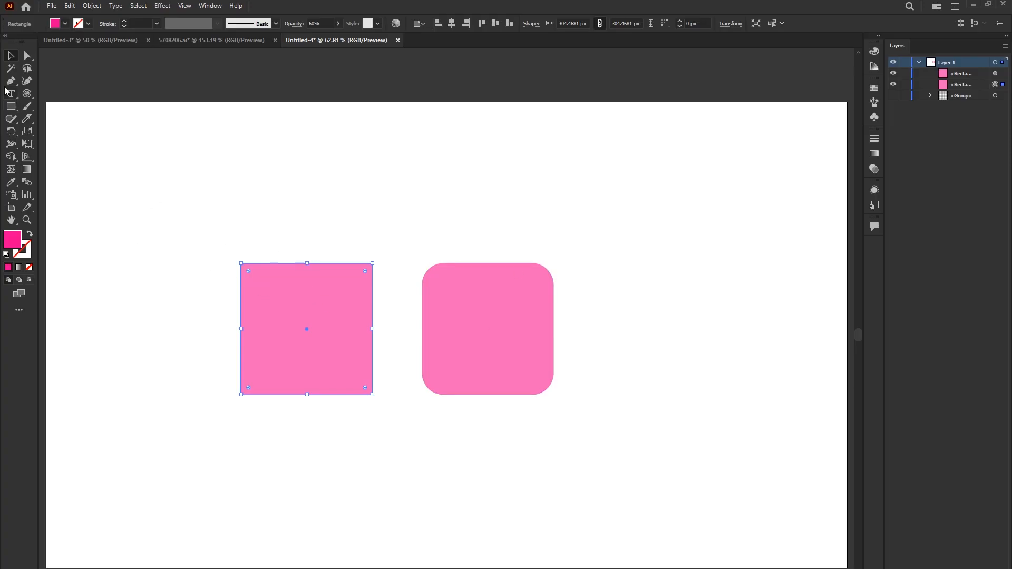
click(14, 132)
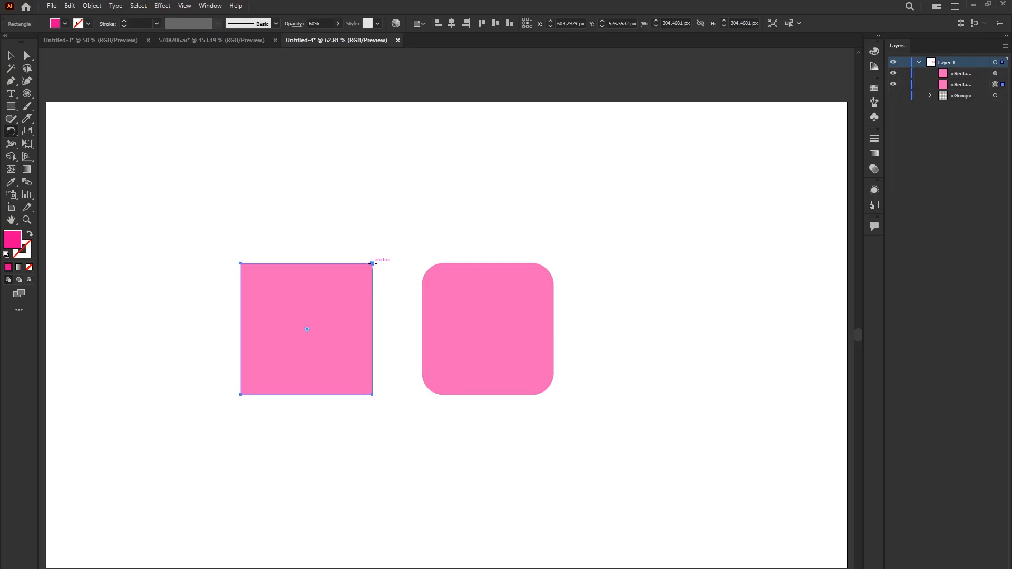
drag(381, 286, 340, 282)
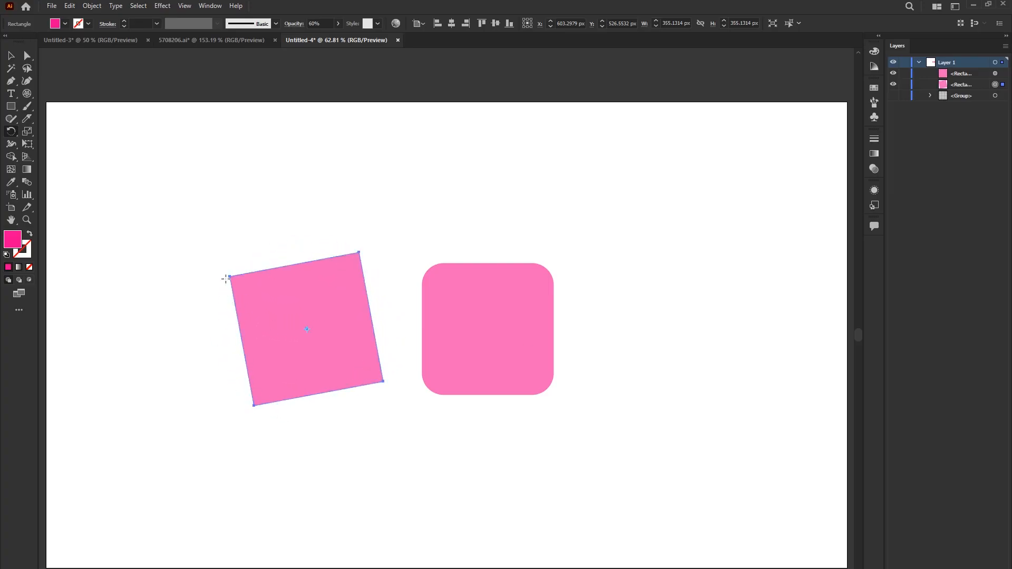
key(ctrl+z)
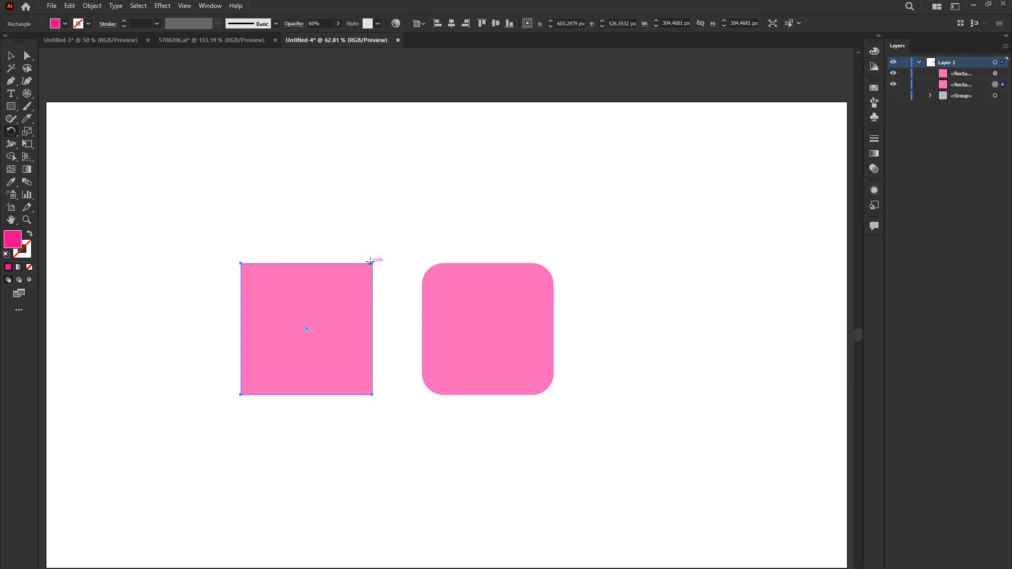
drag(378, 271, 384, 299)
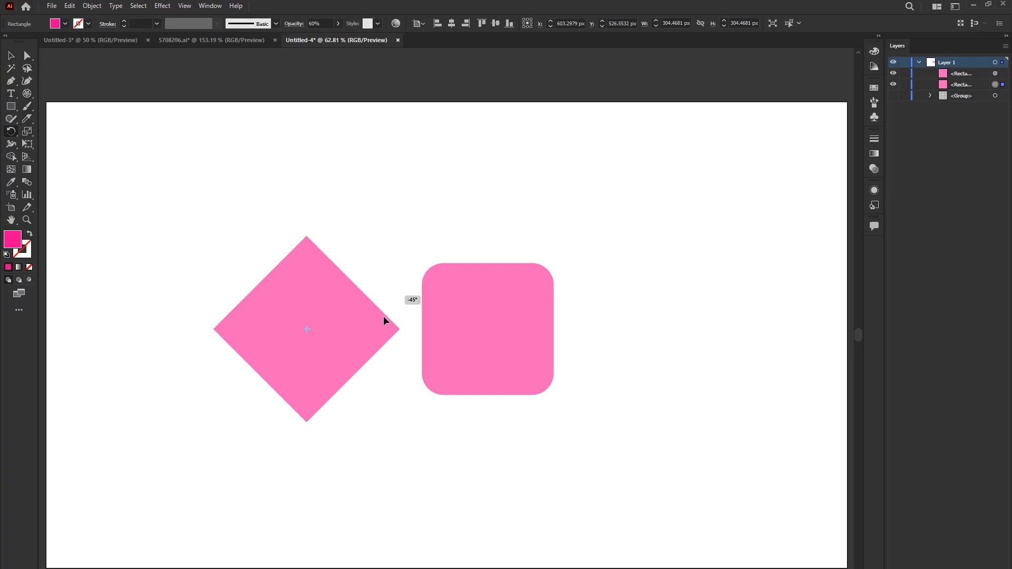
drag(384, 317, 299, 258)
Move the rounded square onto the pink diamond so that the two shapes overlap with nearly matching centers
key(v)
click(520, 322)
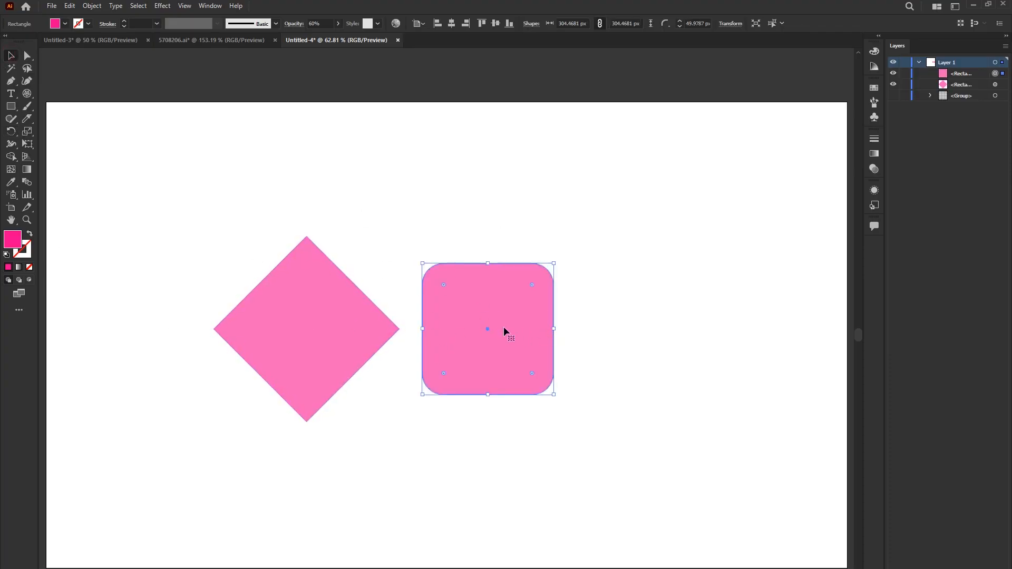
drag(503, 328, 320, 315)
key(ctrl+z)
click(195, 260)
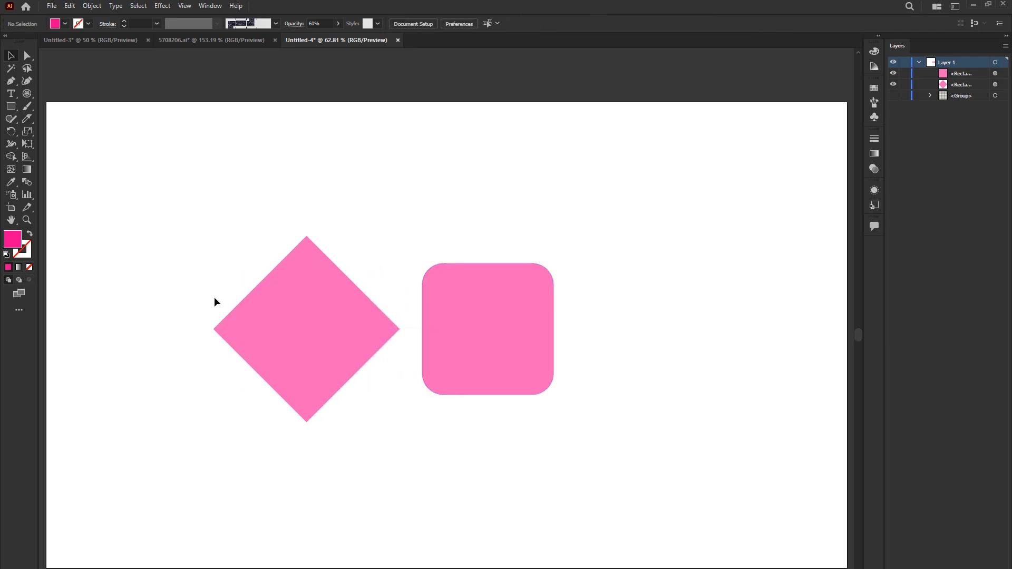
click(517, 327)
drag(517, 327, 331, 324)
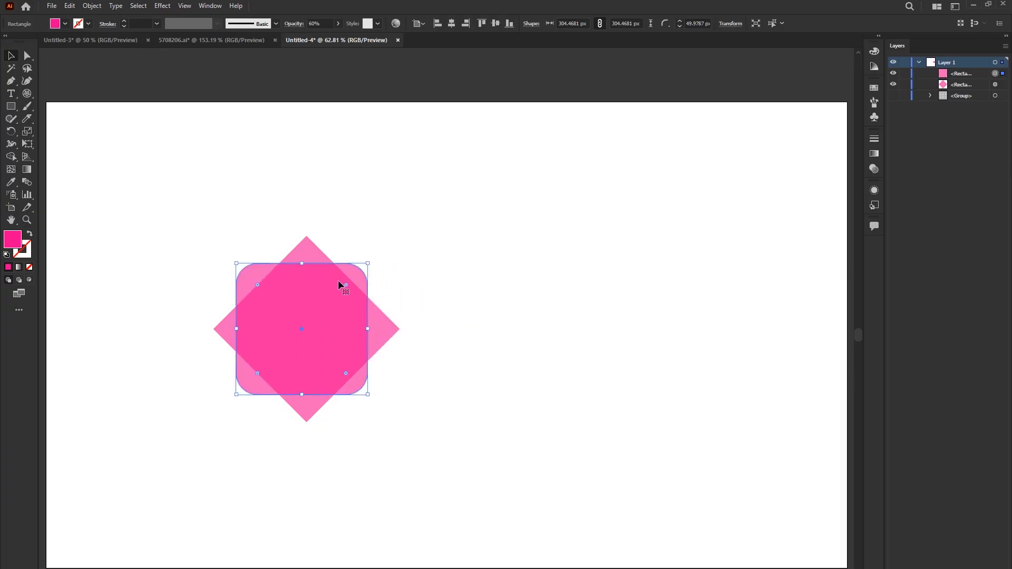
Reduce the corner rounding of the square overlapping the diamond and deselect it
drag(347, 283, 353, 272)
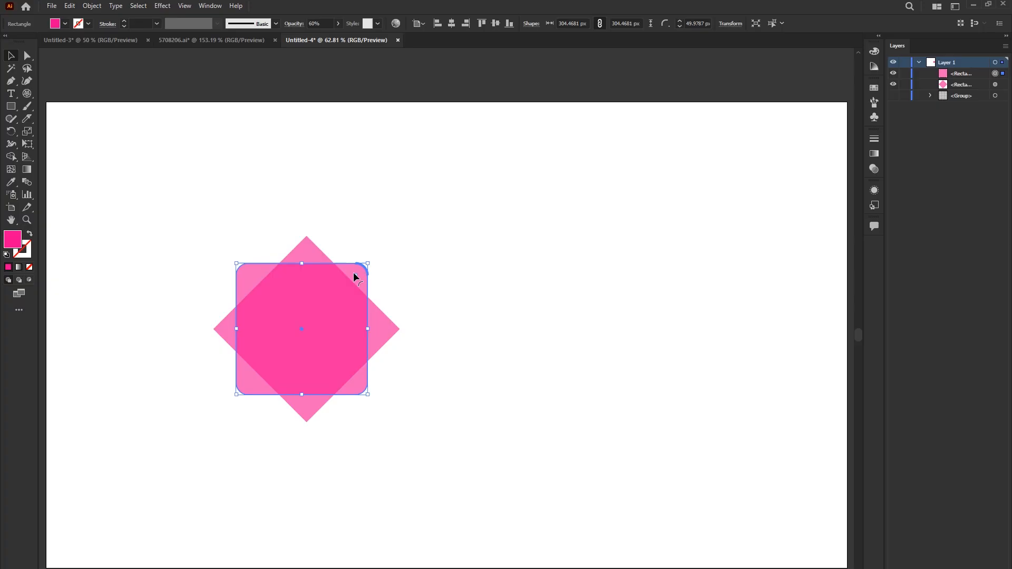
click(10, 57)
scroll(387, 254, down, 2)
click(388, 257)
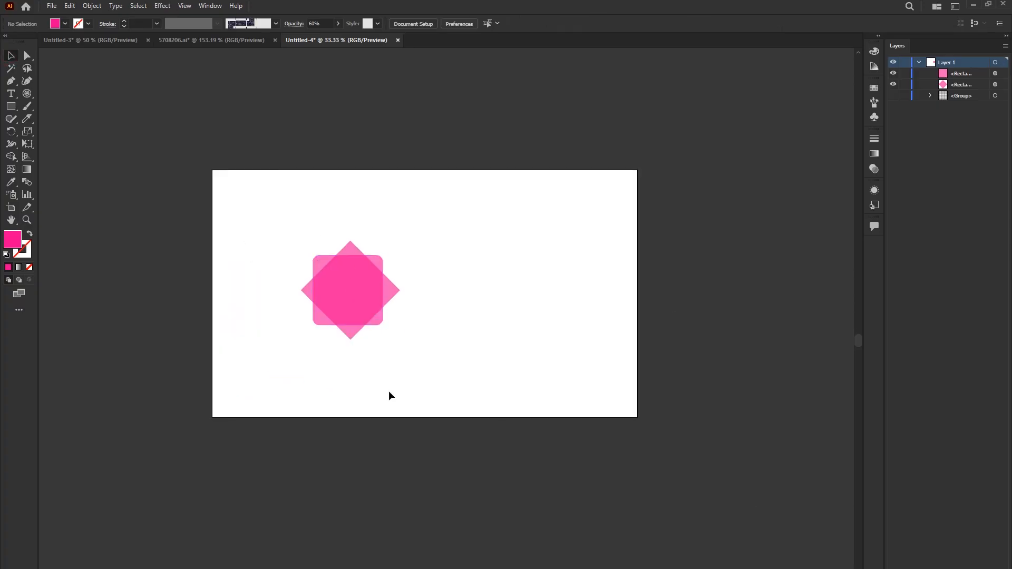
scroll(308, 320, up, 2)
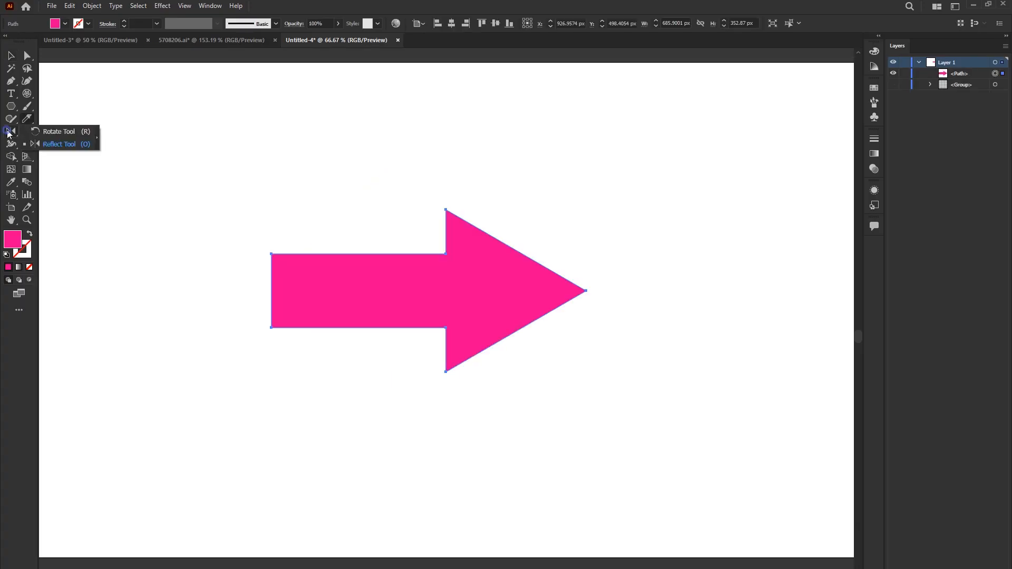
Open the Reflect tool's options for the selected pink arrow
click(11, 131)
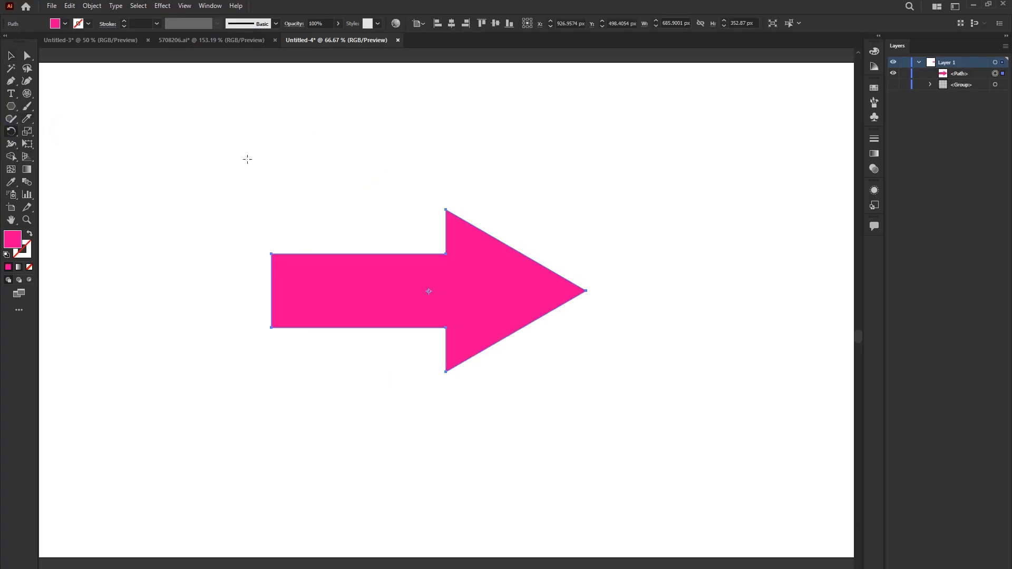
click(10, 133)
click(11, 131)
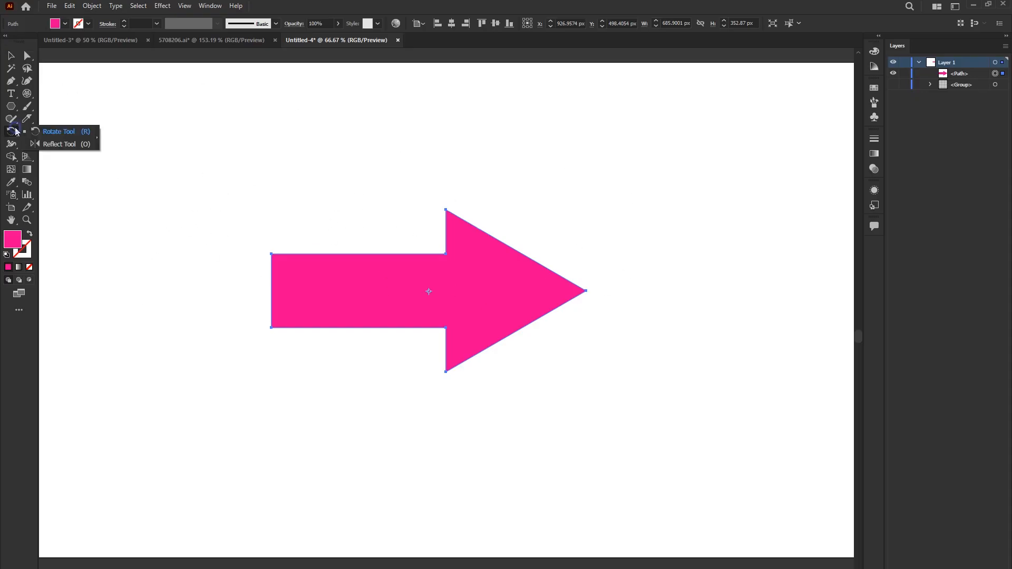
click(67, 145)
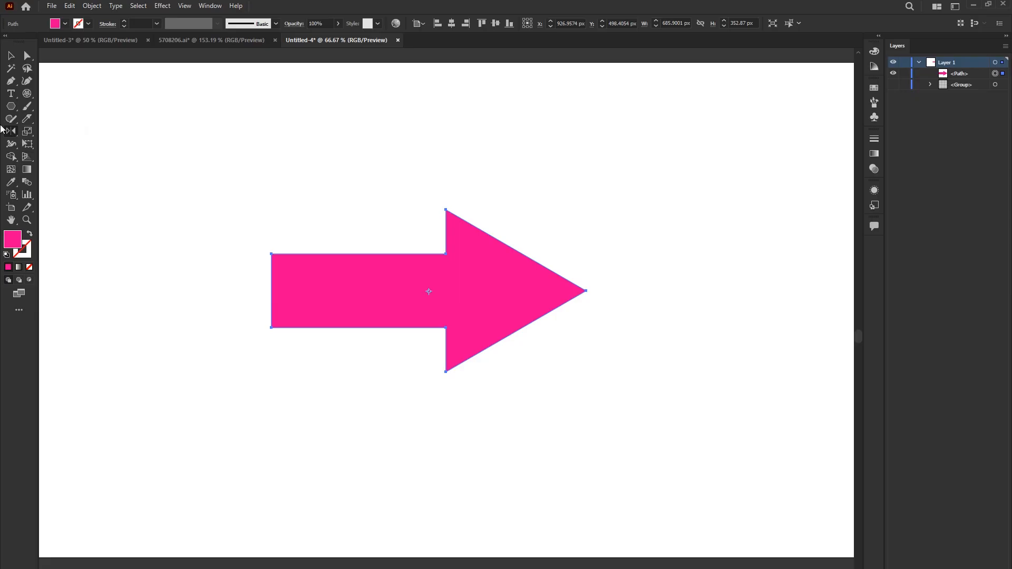
double_click(13, 134)
mouse_move(635, 192)
mouse_down()
mouse_move(594, 191)
mouse_move(641, 188)
mouse_up()
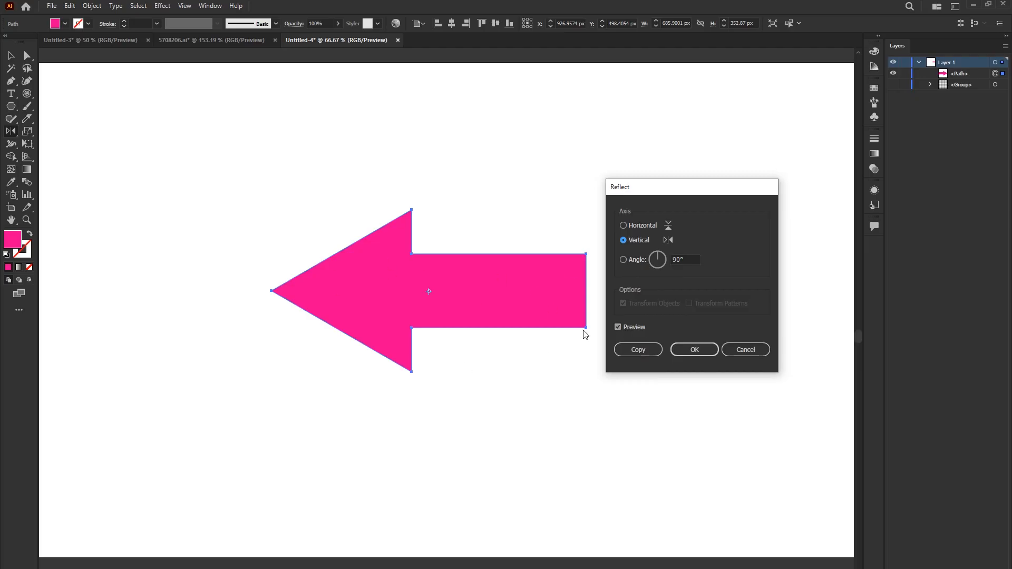
Compare the horizontal and vertical reflection previews of the pink arrow, and create a copy reflected across the vertical axis
click(636, 226)
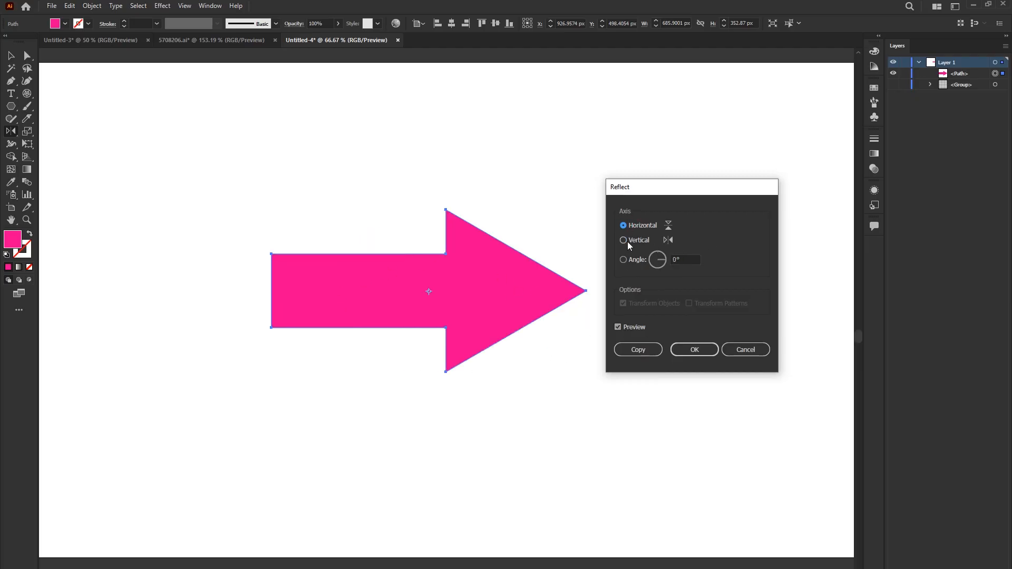
click(627, 242)
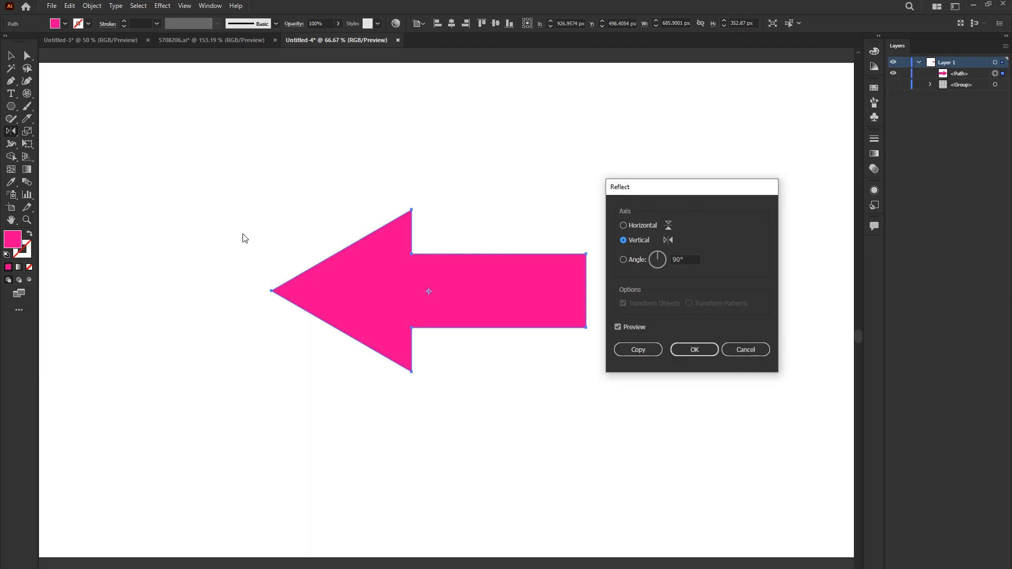
click(634, 226)
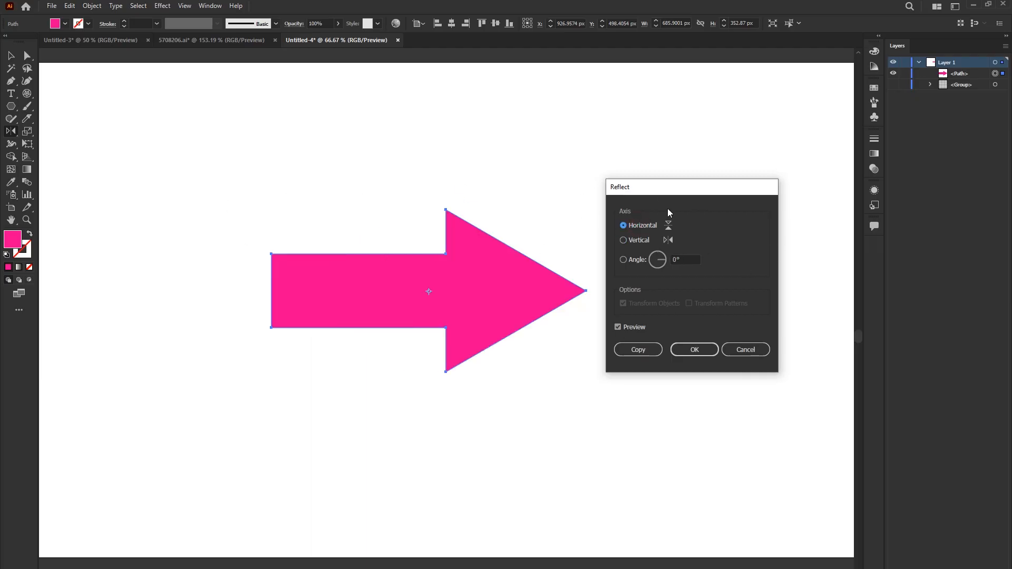
click(634, 240)
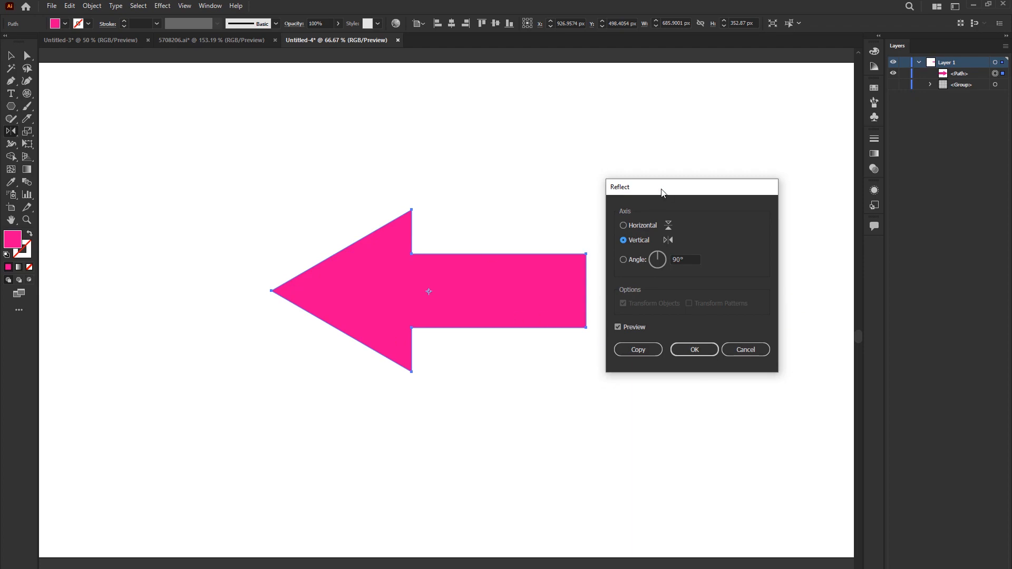
drag(660, 188, 686, 154)
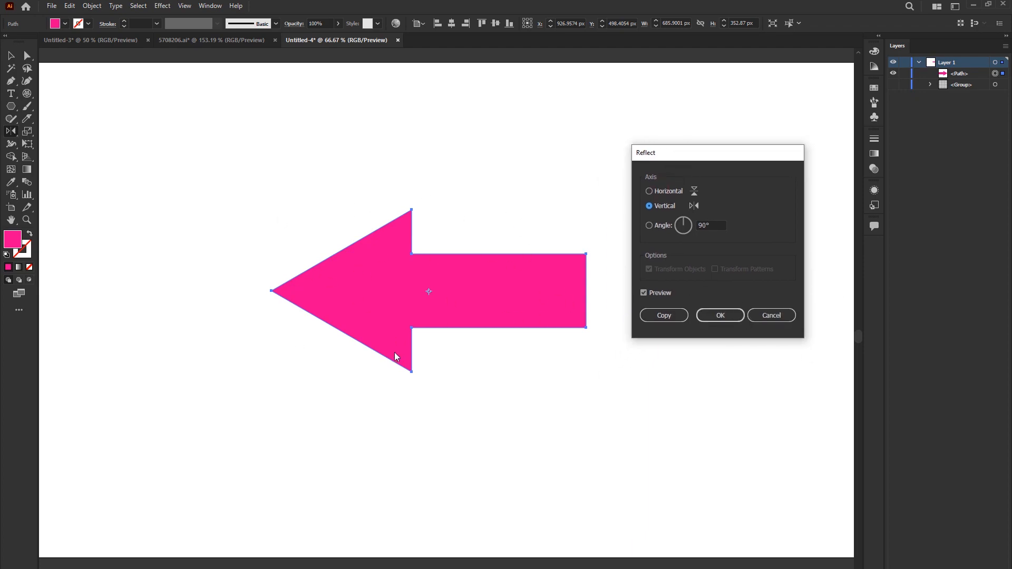
click(672, 190)
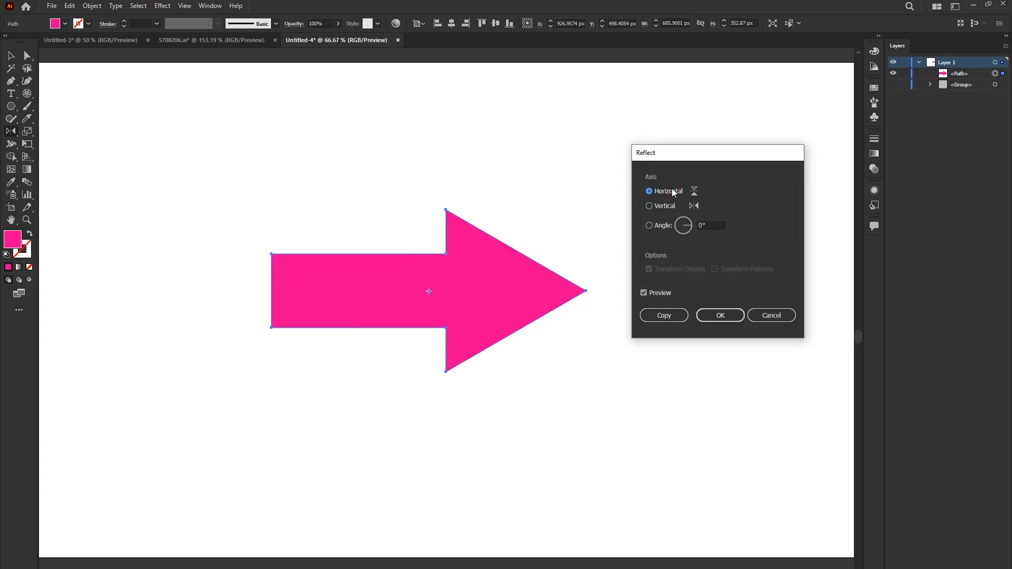
click(667, 206)
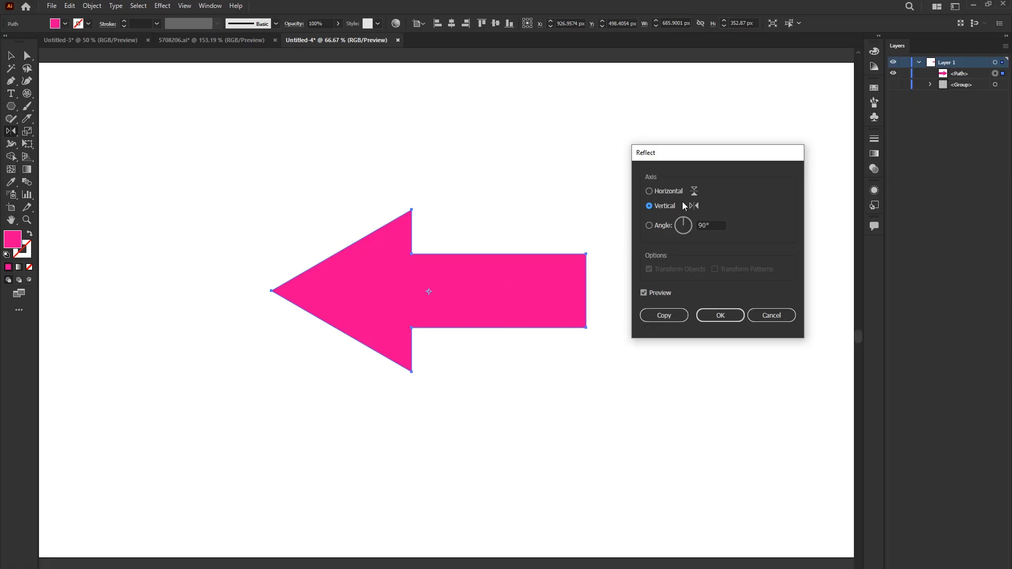
click(665, 192)
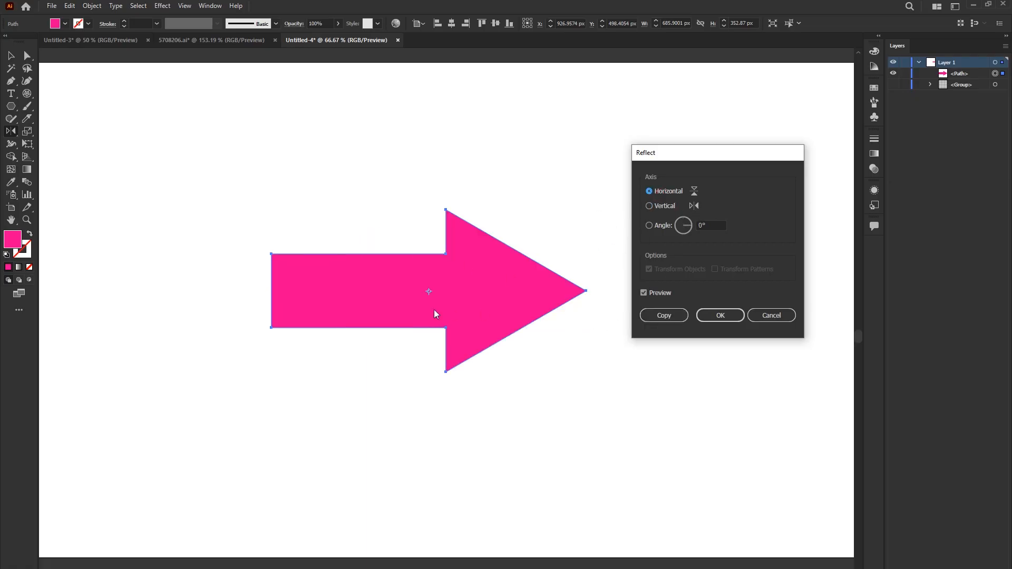
click(665, 206)
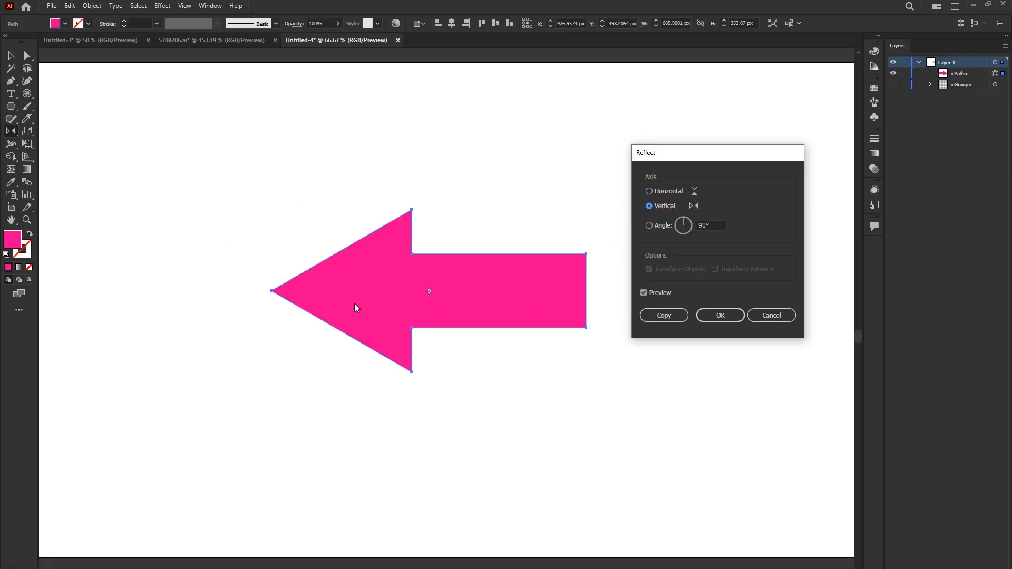
click(672, 318)
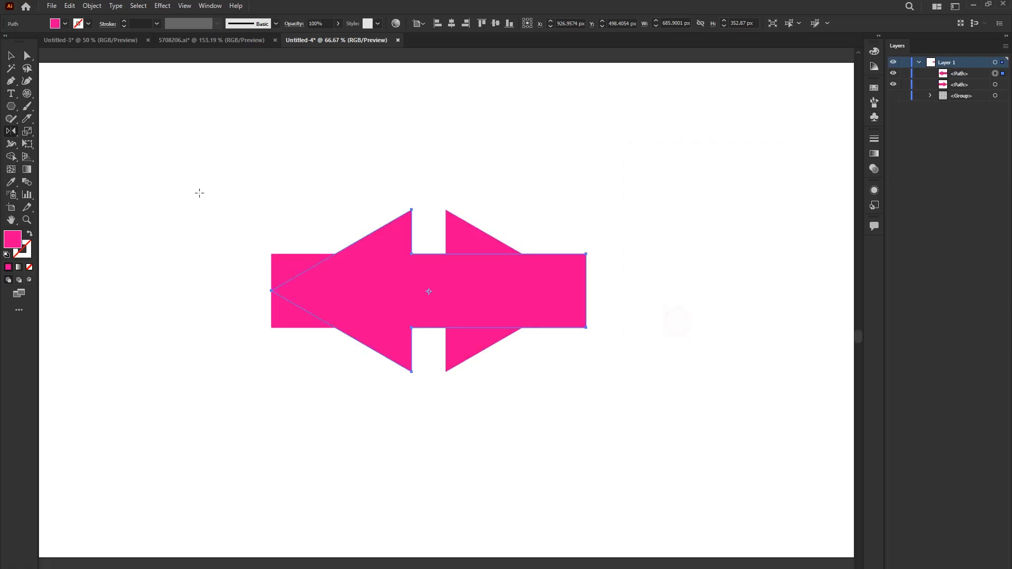
Move the mirrored arrow copy to the left of the original and shift both arrows together to the right
click(10, 56)
drag(505, 285, 181, 242)
shift+click(335, 286)
drag(173, 283, 380, 286)
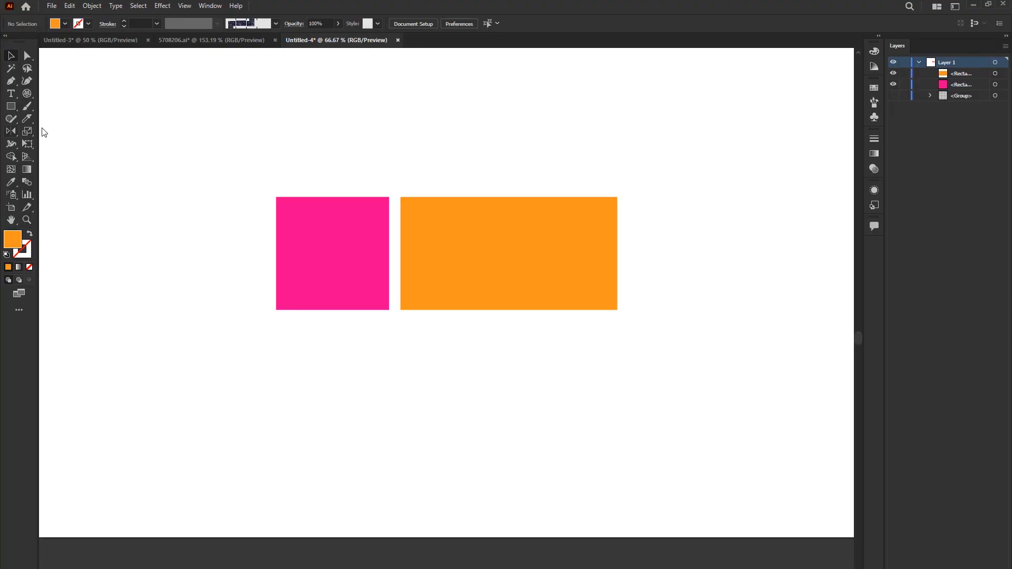
Try to stretch the pink square horizontally with the Scale tool from a reference point just below its center, and undo it
click(27, 131)
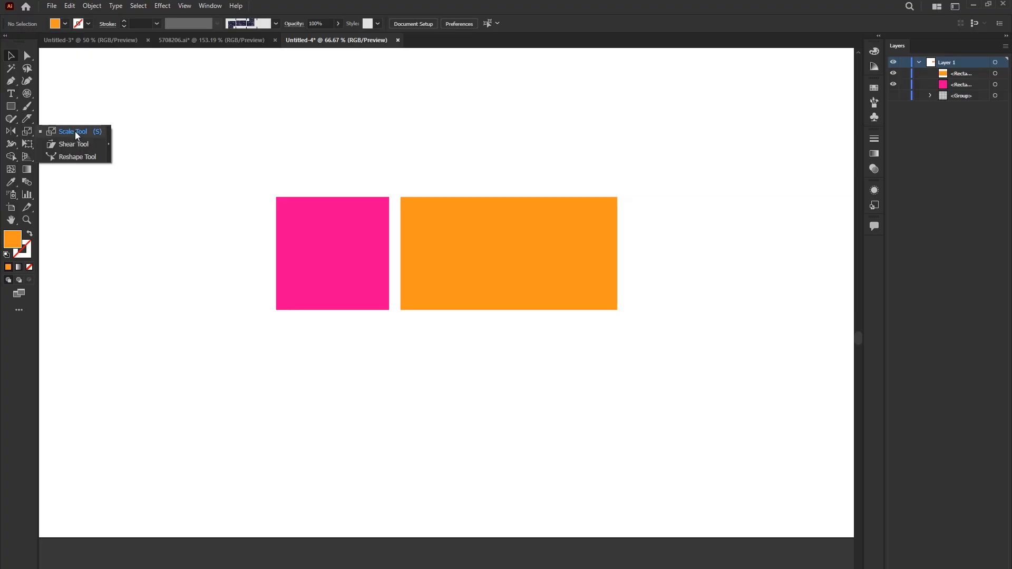
click(73, 131)
click(26, 132)
key(v)
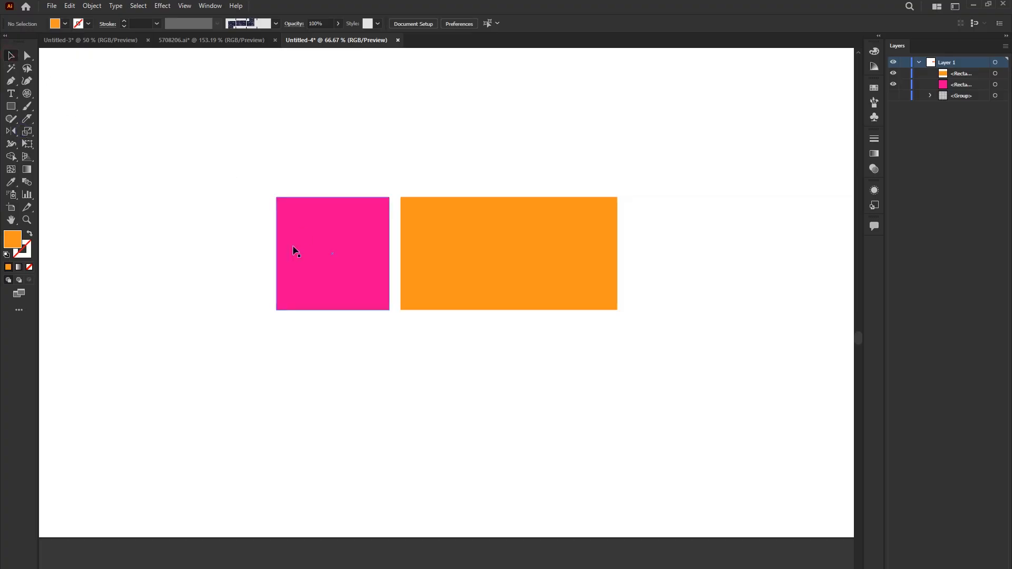
click(296, 252)
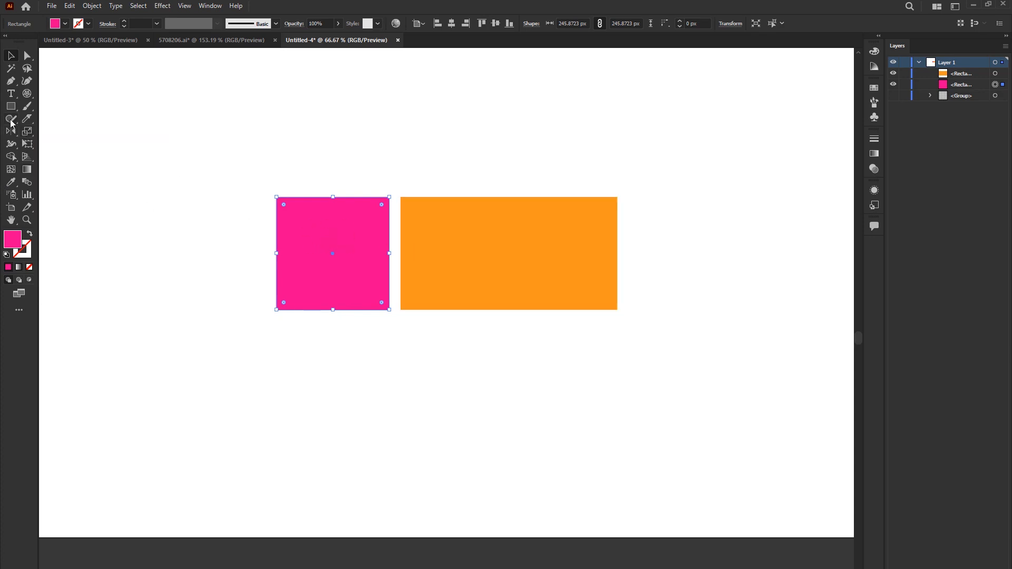
click(27, 131)
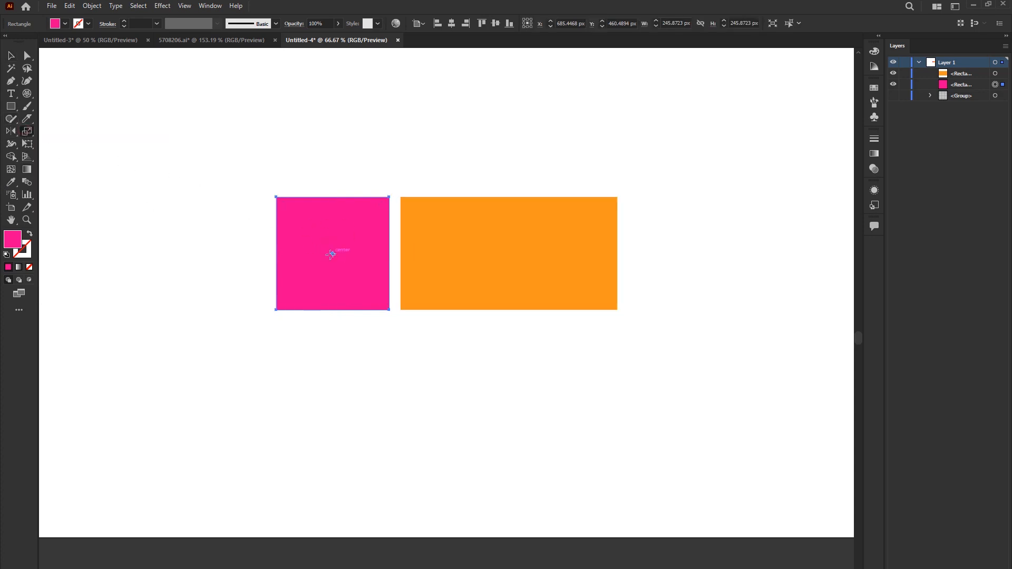
drag(333, 254, 328, 265)
drag(276, 311, 194, 314)
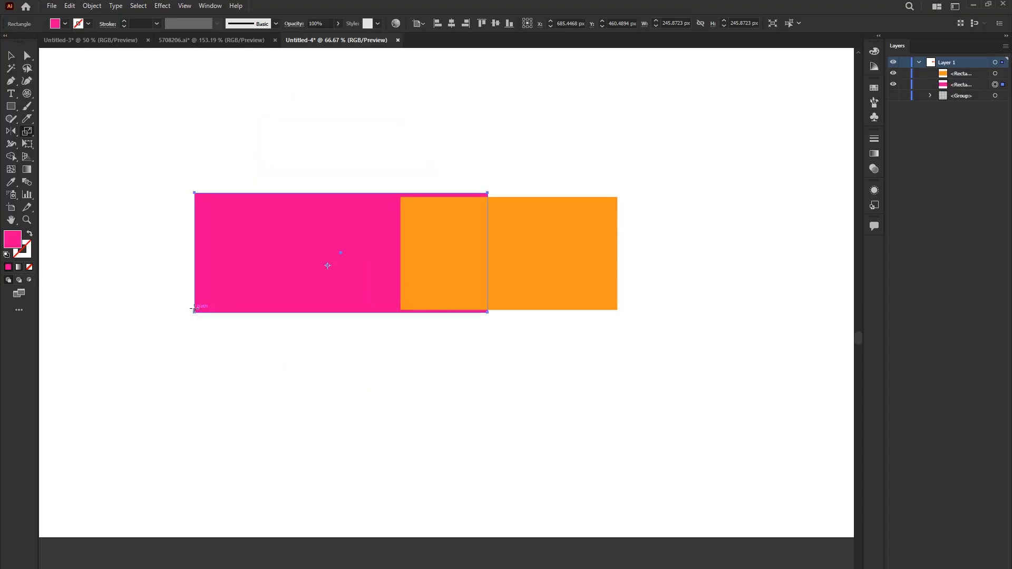
key(ctrl+z)
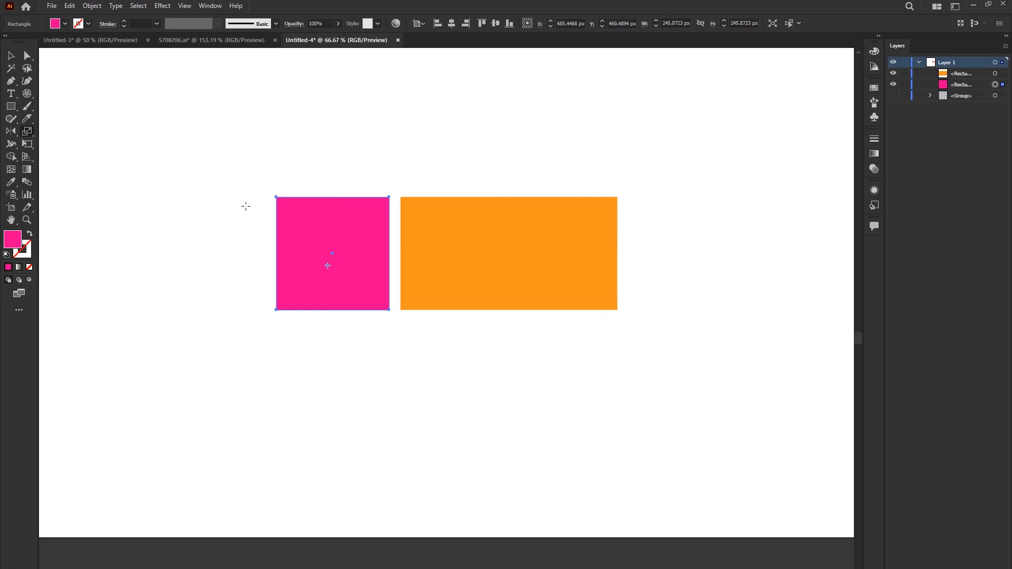
Try to shrink the pink square from its upper-left corner and resize it from its right edge with the Selection tool, undoing each change
key(v)
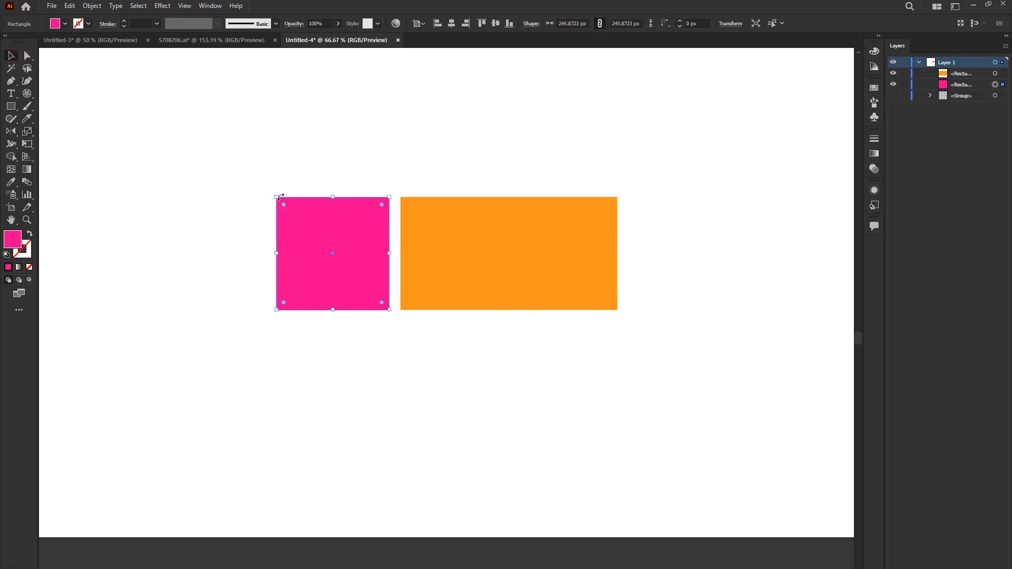
drag(278, 196, 312, 221)
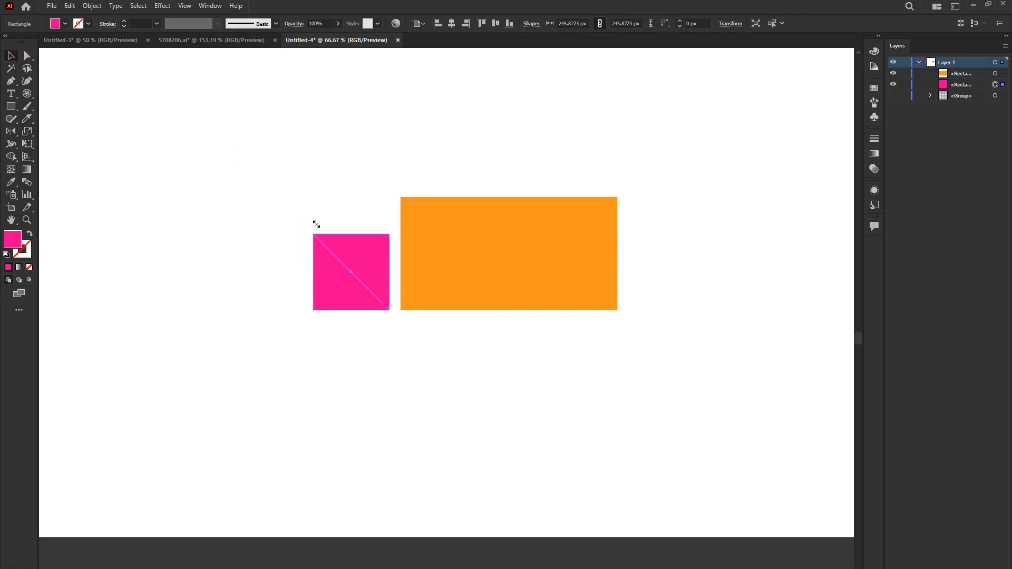
key(ctrl+z)
drag(389, 254, 417, 256)
key(ctrl+z)
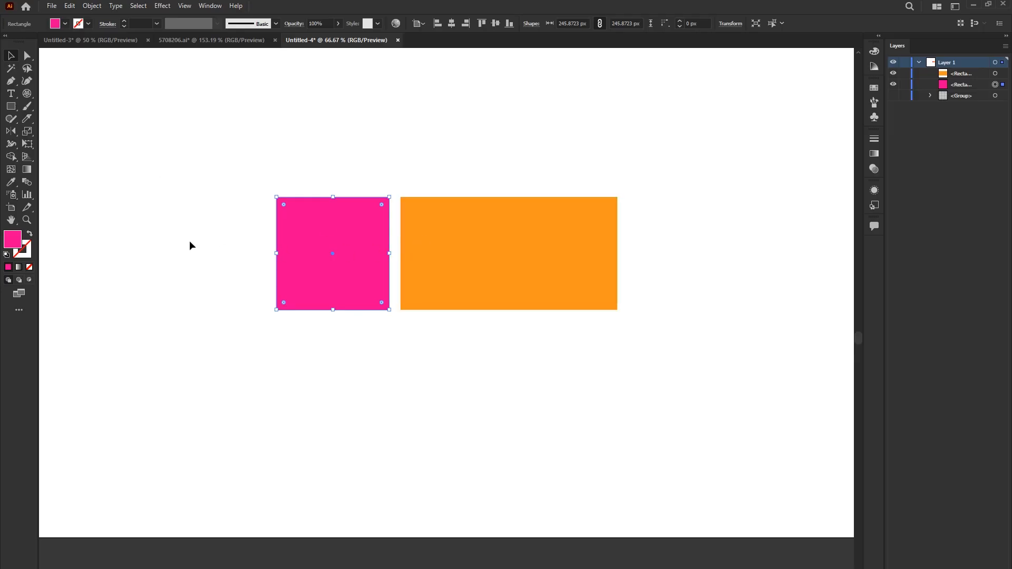
Shear the orange rectangle into a right-leaning parallelogram, move it clear of the pink square, and deselect it
click(451, 248)
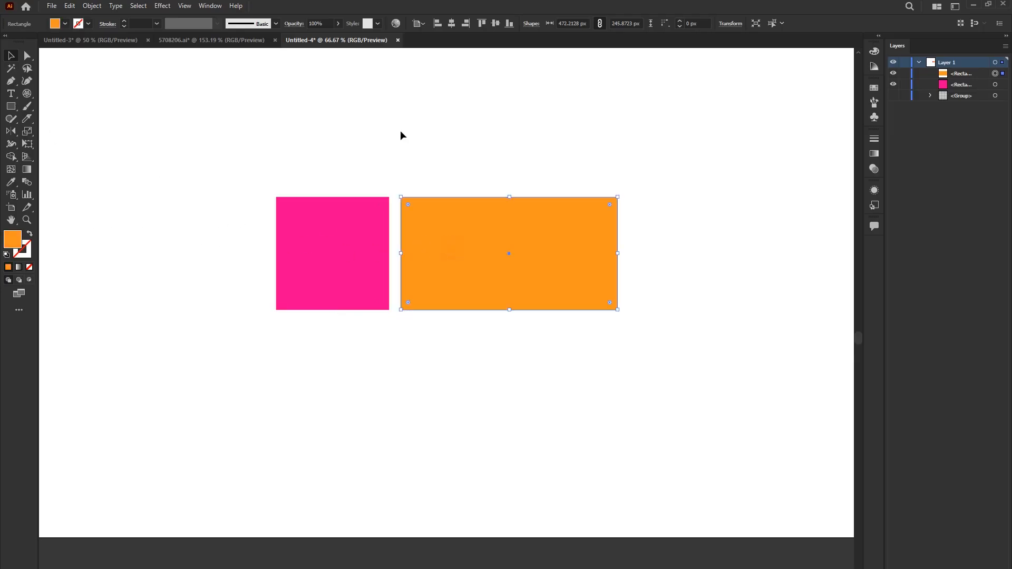
click(26, 133)
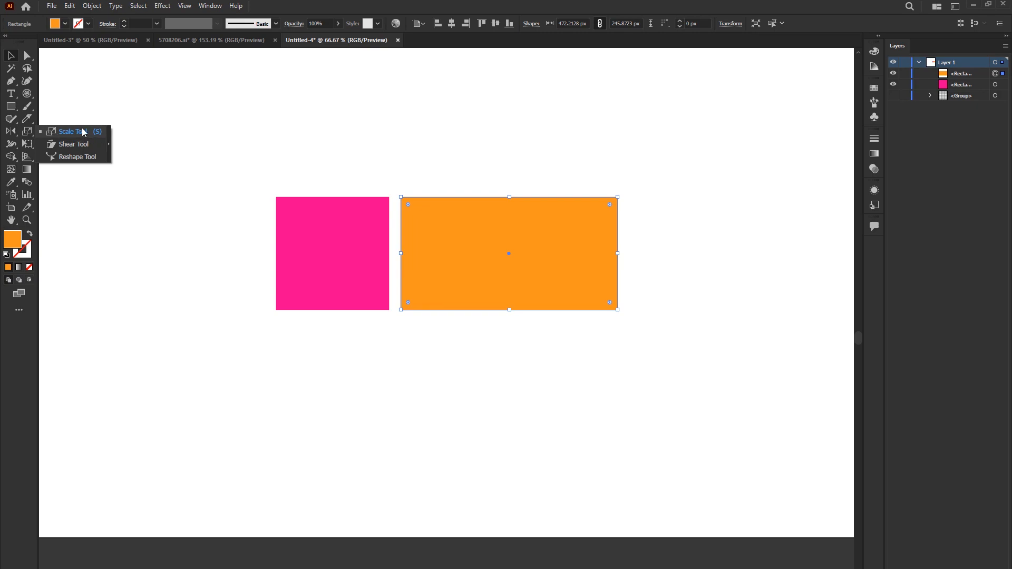
click(58, 143)
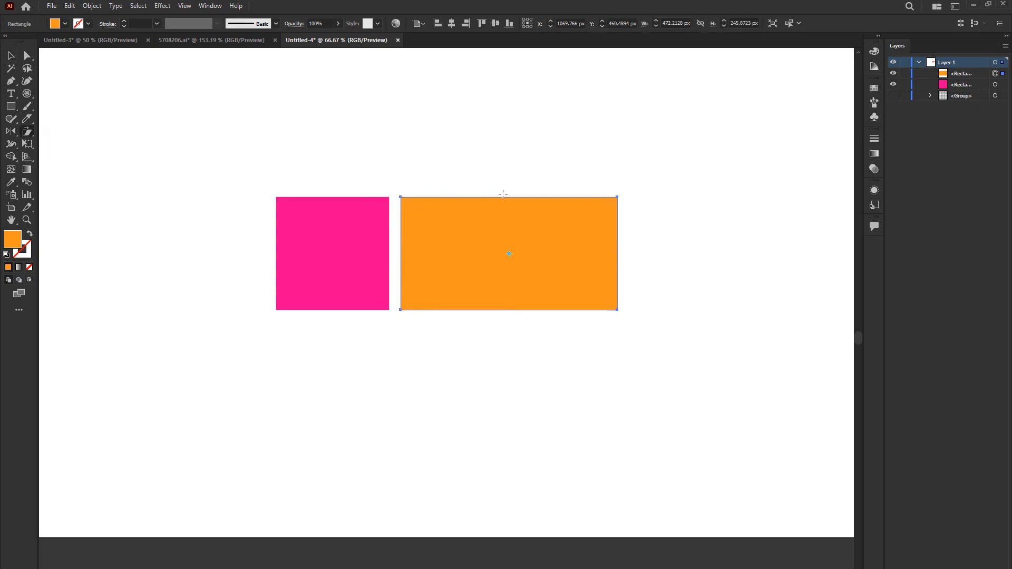
drag(480, 196, 500, 202)
key(v)
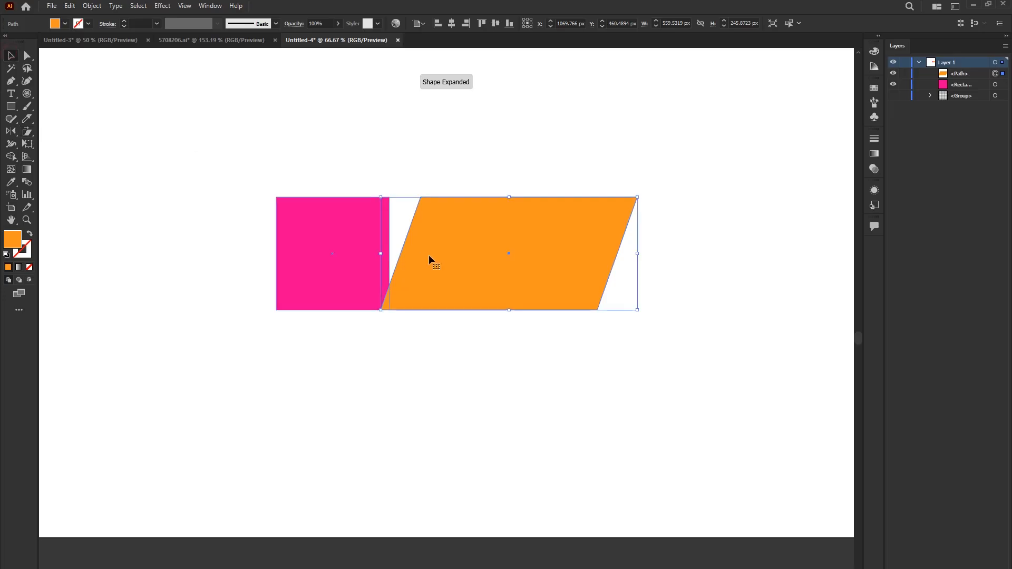
drag(432, 254, 483, 258)
click(332, 152)
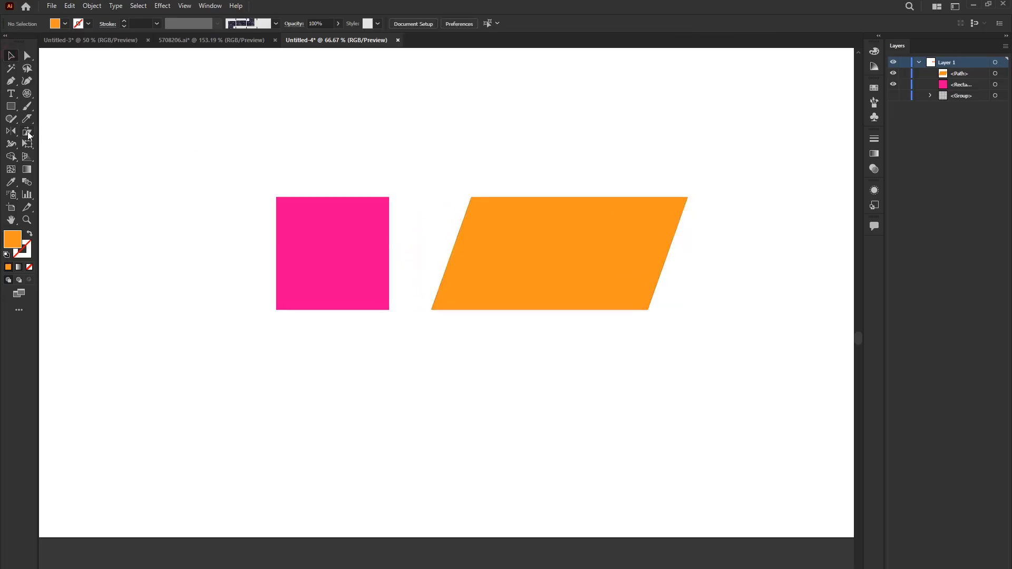
Add the word TEXT below the shapes and enlarge it to about 205 pt
click(10, 94)
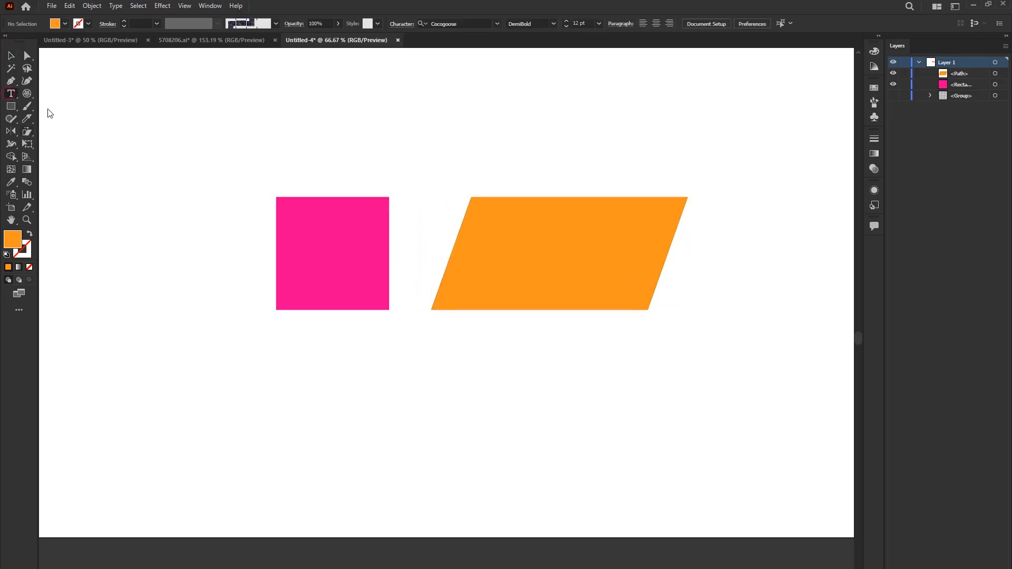
click(320, 378)
text(TEXT)
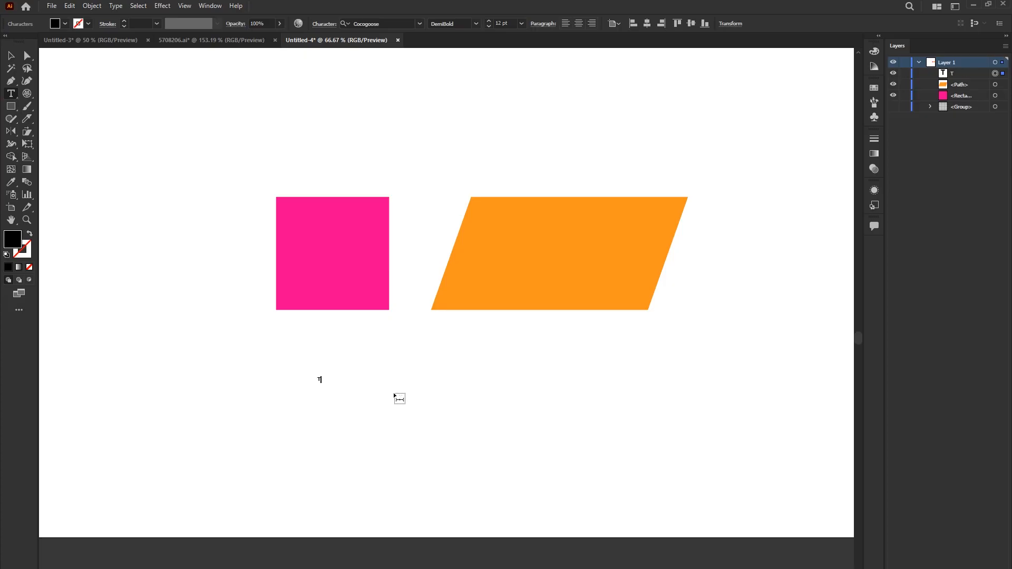
click(8, 55)
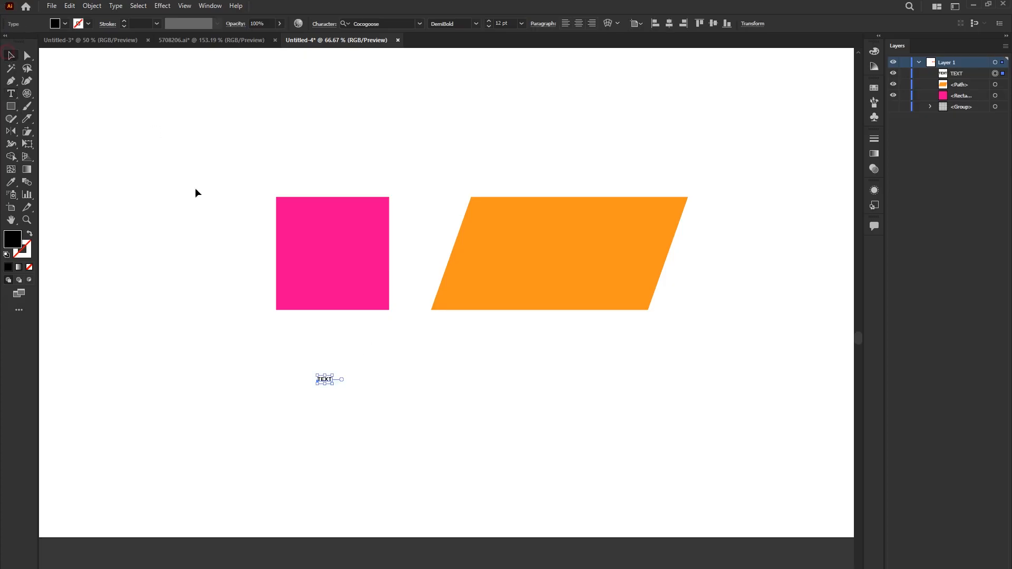
drag(333, 385, 449, 438)
drag(338, 364, 445, 394)
Convert the lettering TEXT to outlines and slant it to the right with the Shear tool
right_click(445, 395)
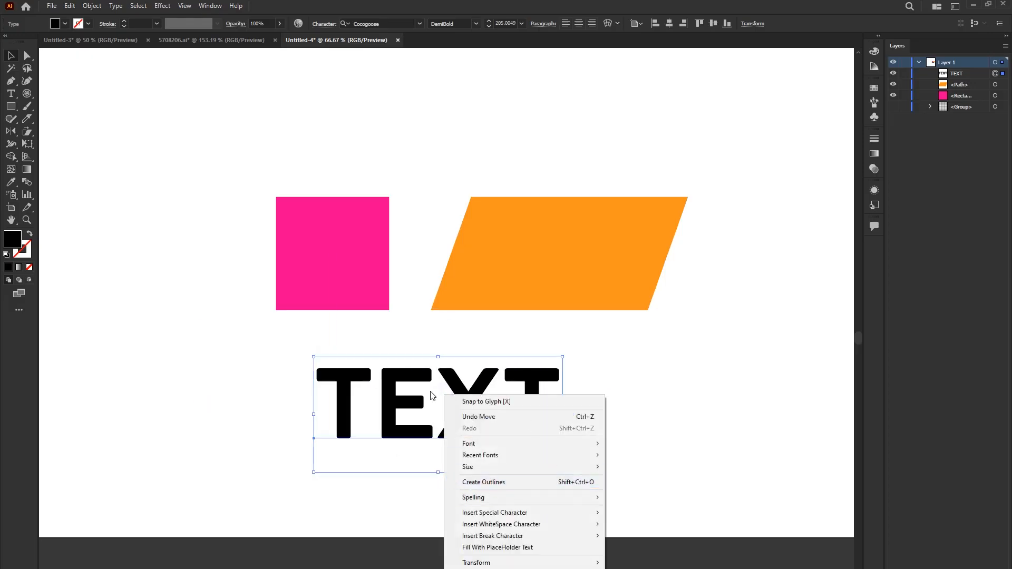
click(514, 483)
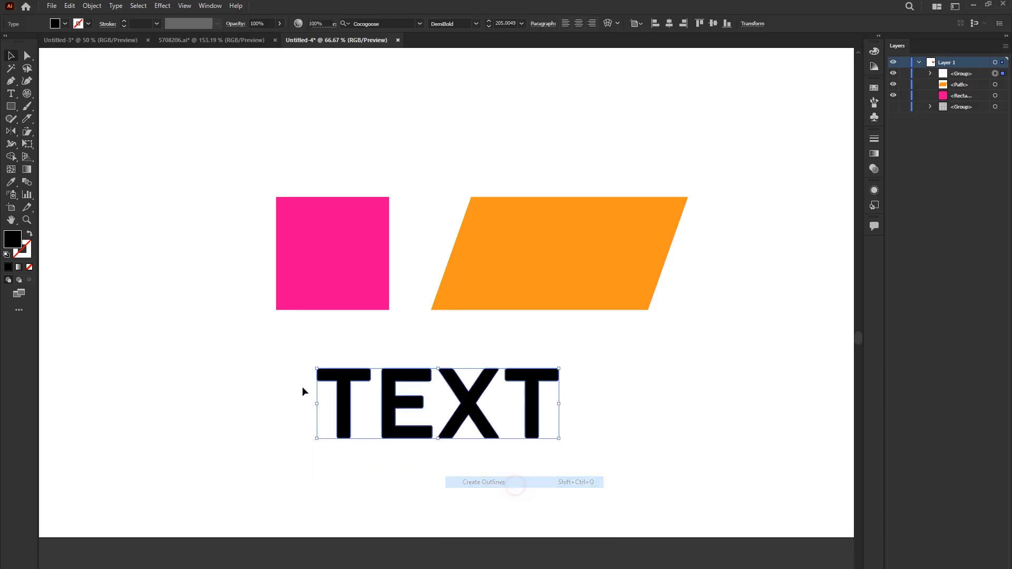
click(27, 133)
mouse_move(423, 371)
mouse_down()
mouse_move(457, 371)
mouse_move(443, 372)
mouse_up()
key(v)
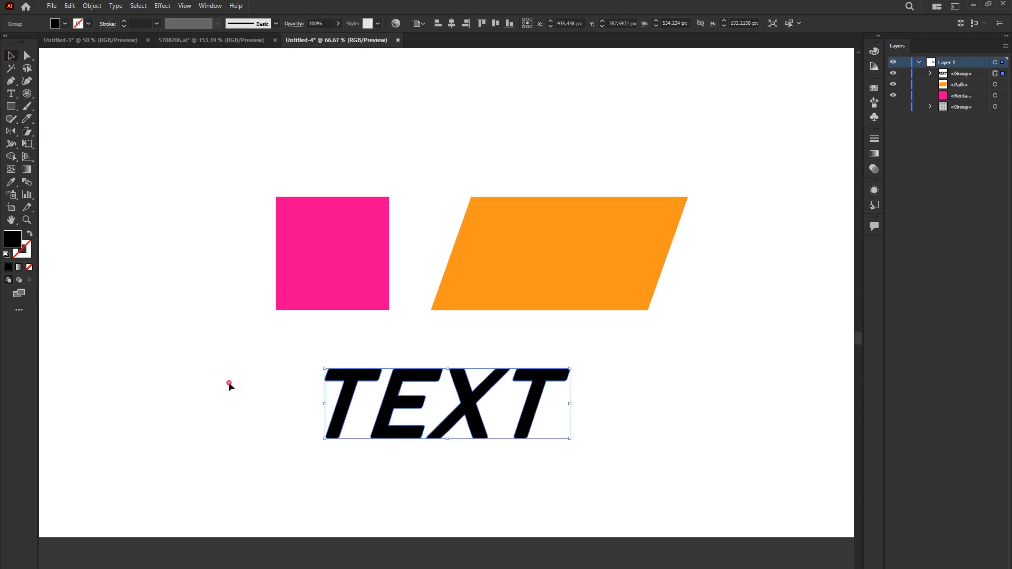
Delete the slanted TEXT lettering below the shapes
scroll(282, 380, down, 1)
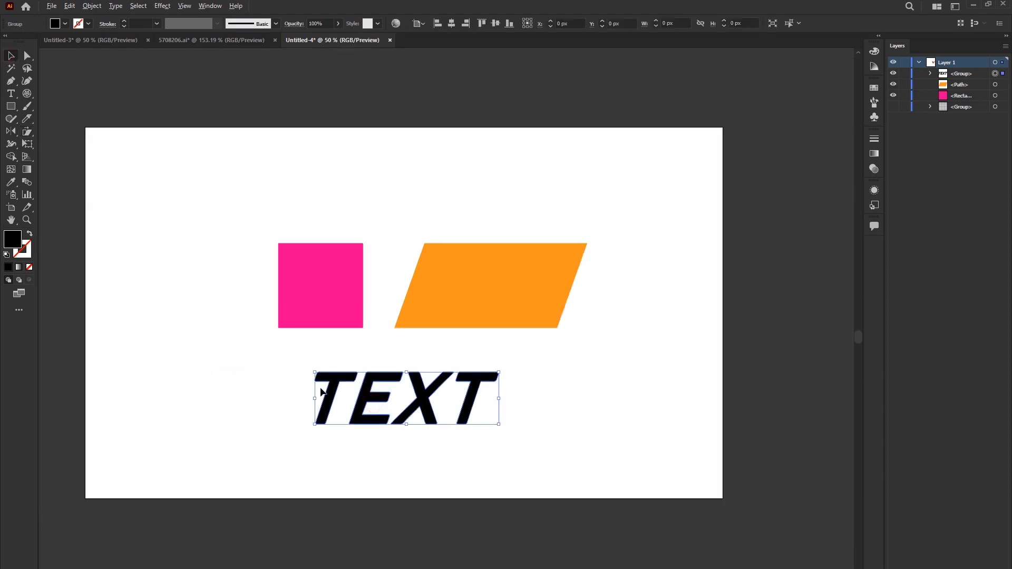
scroll(295, 387, up, 2)
scroll(273, 386, down, 1)
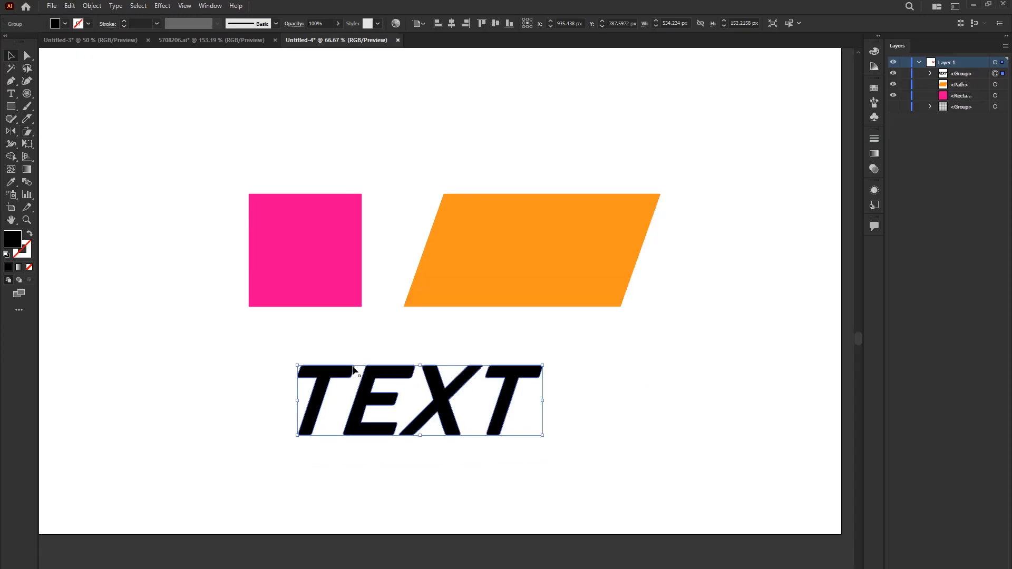
key(Delete)
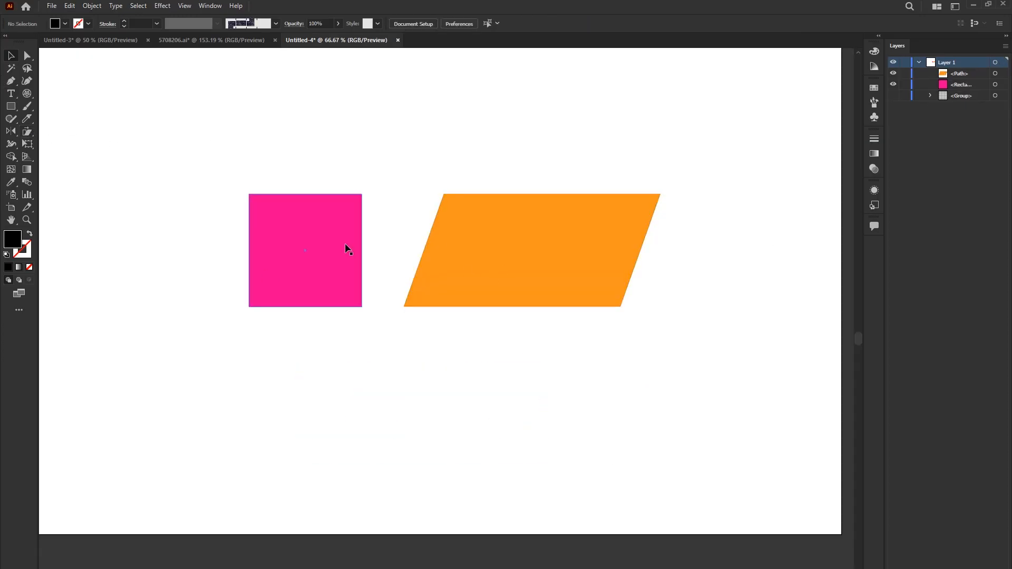
Draw an open wavy path about 684 px wide and 92 px high above the pink and orange shapes with the Curvature tool
drag(27, 132, 54, 160)
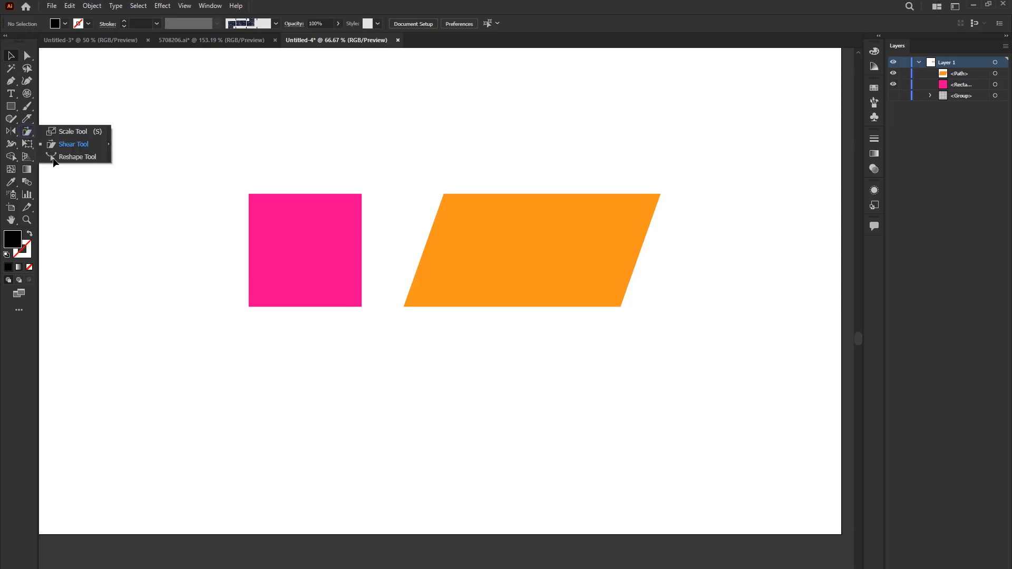
click(72, 158)
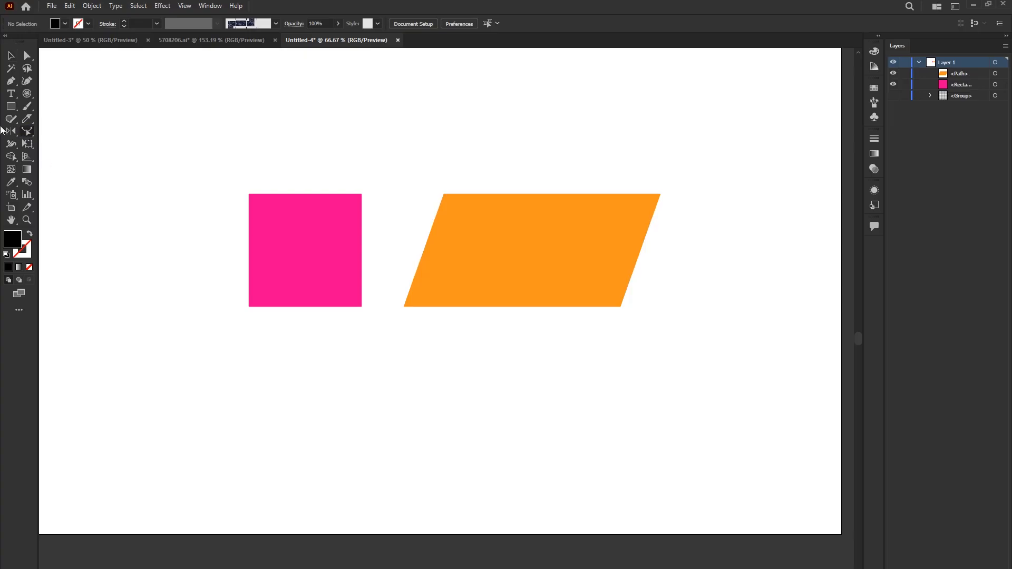
click(27, 81)
click(269, 125)
click(380, 111)
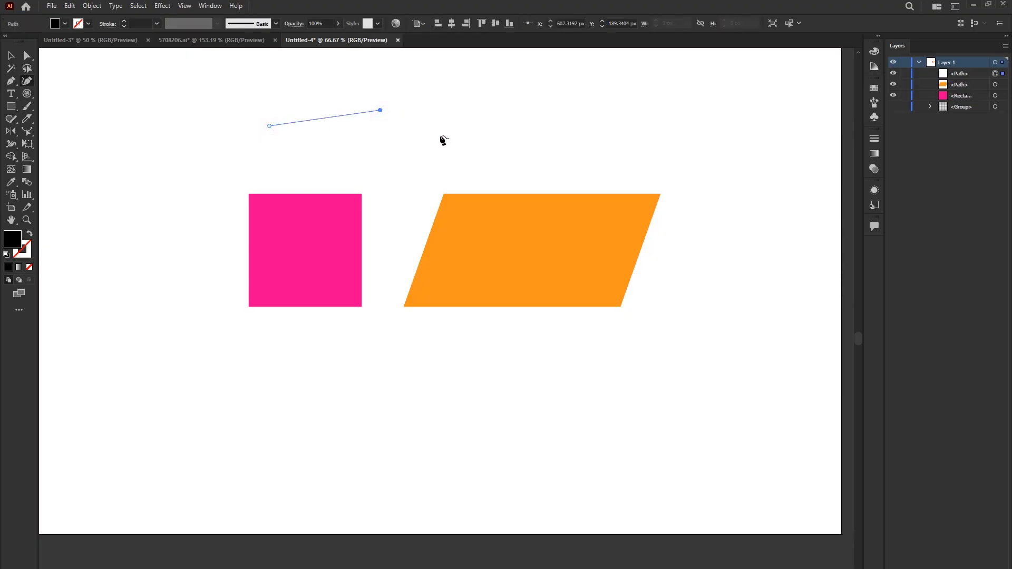
click(440, 136)
click(583, 97)
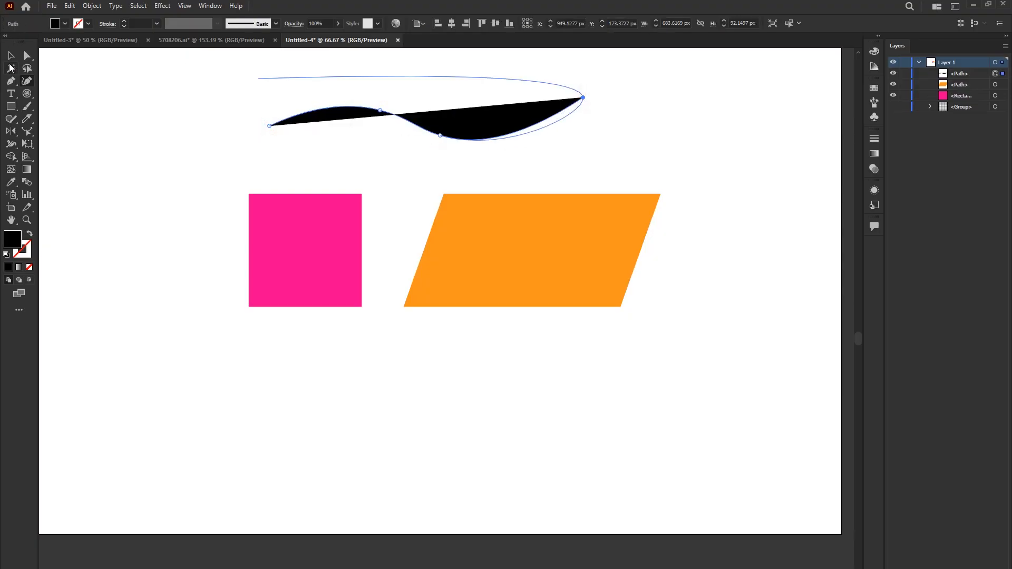
Swap the wavy path's fill and stroke so it has only a black outline, and set its stroke weight to 4 pt
click(10, 62)
click(30, 235)
click(203, 111)
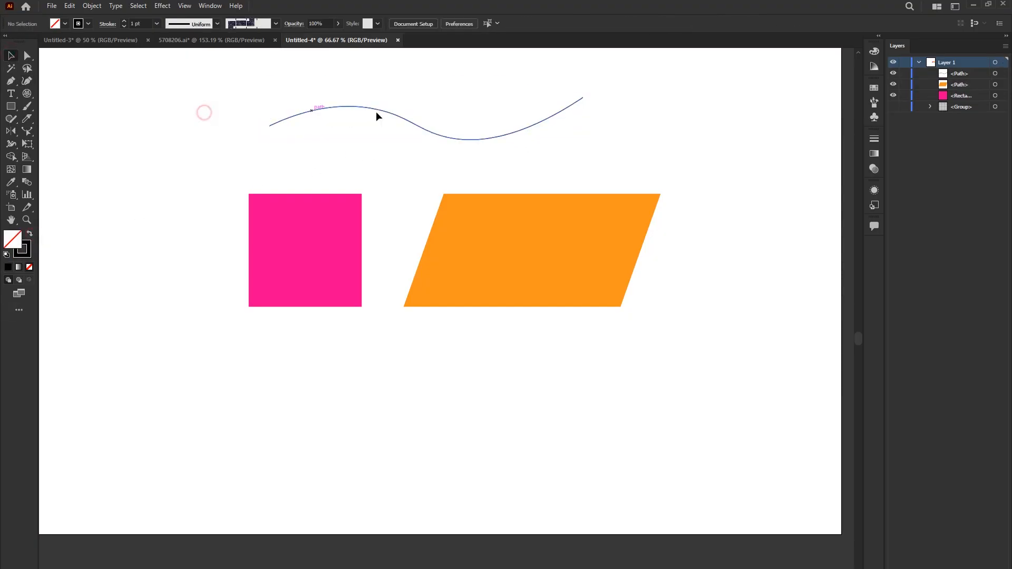
click(393, 111)
click(124, 21)
click(123, 21)
click(123, 21)
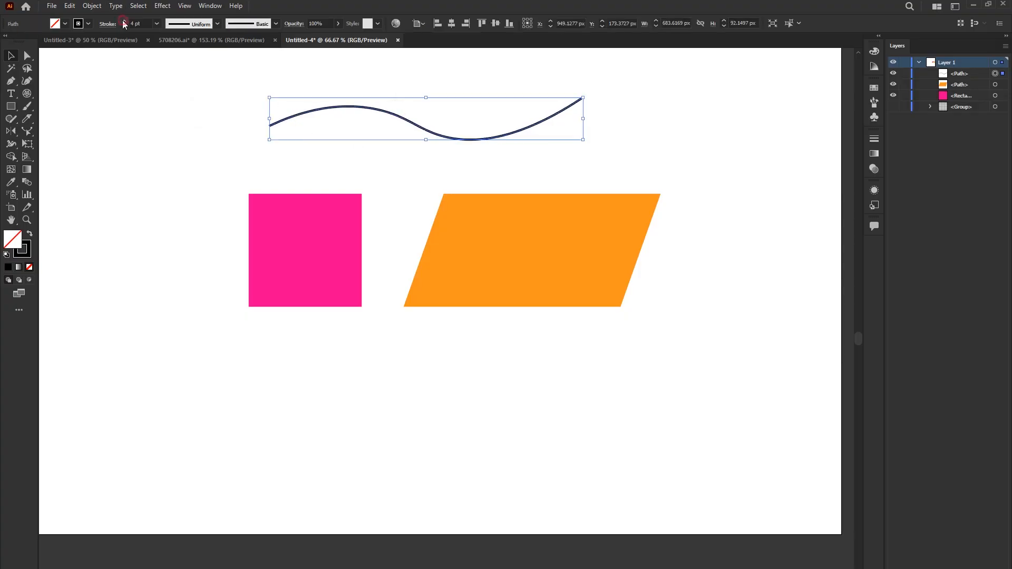
Try the Reshape tool on the wavy path by pulling its second anchor far to the left, and undo the distortion
click(27, 131)
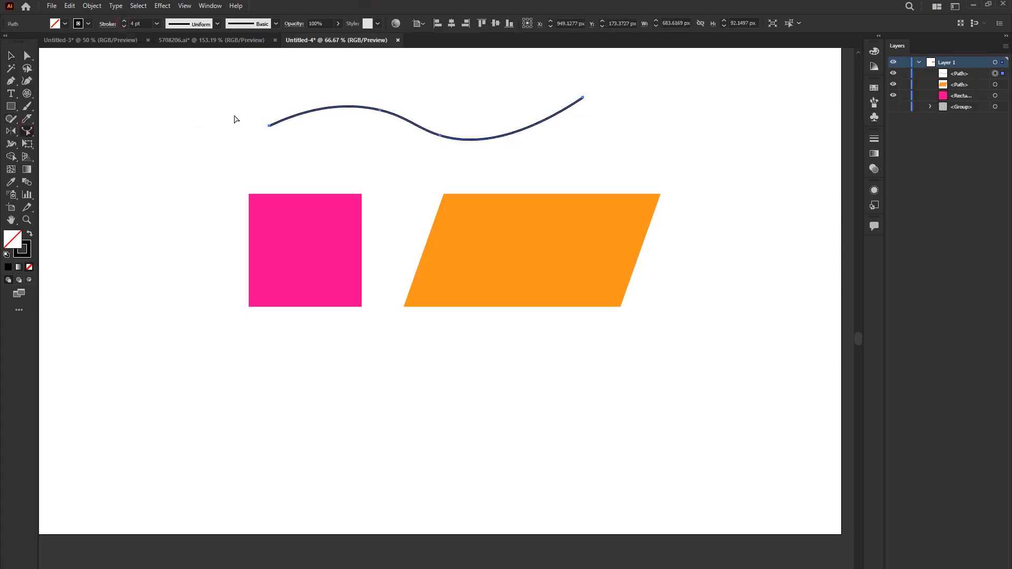
click(379, 110)
drag(379, 112, 160, 143)
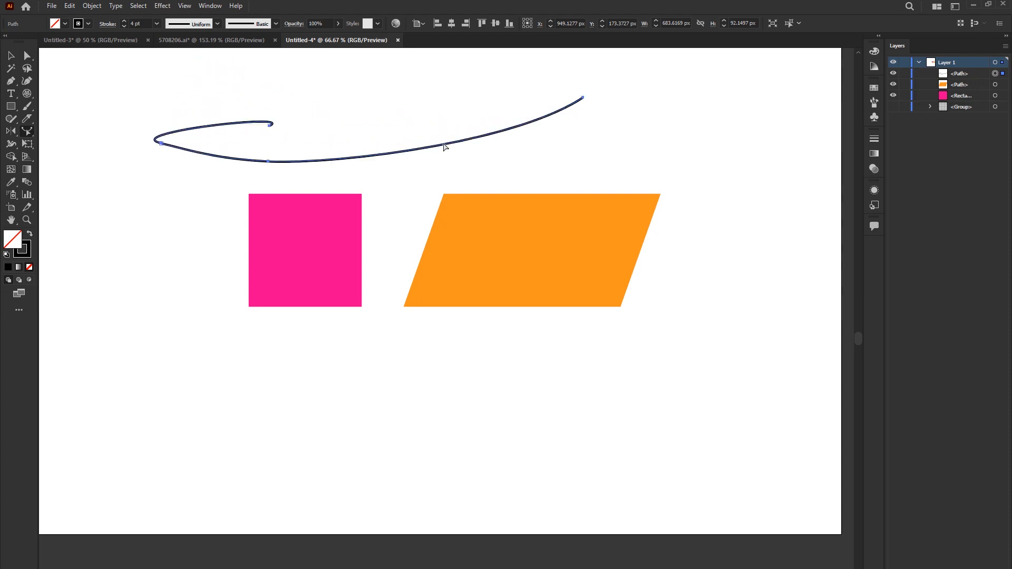
drag(508, 132, 555, 425)
key(ctrl+z)
key(ctrl+z)
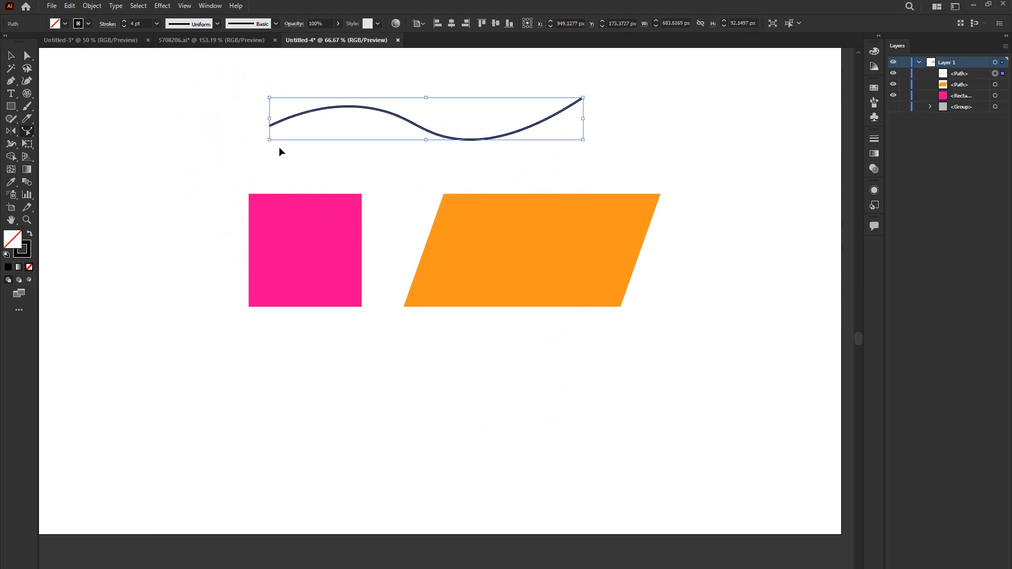
Try to pick points around the start of the wavy path and pull its second anchor downward with Reshape, and undo it
click(277, 123)
drag(261, 118, 287, 163)
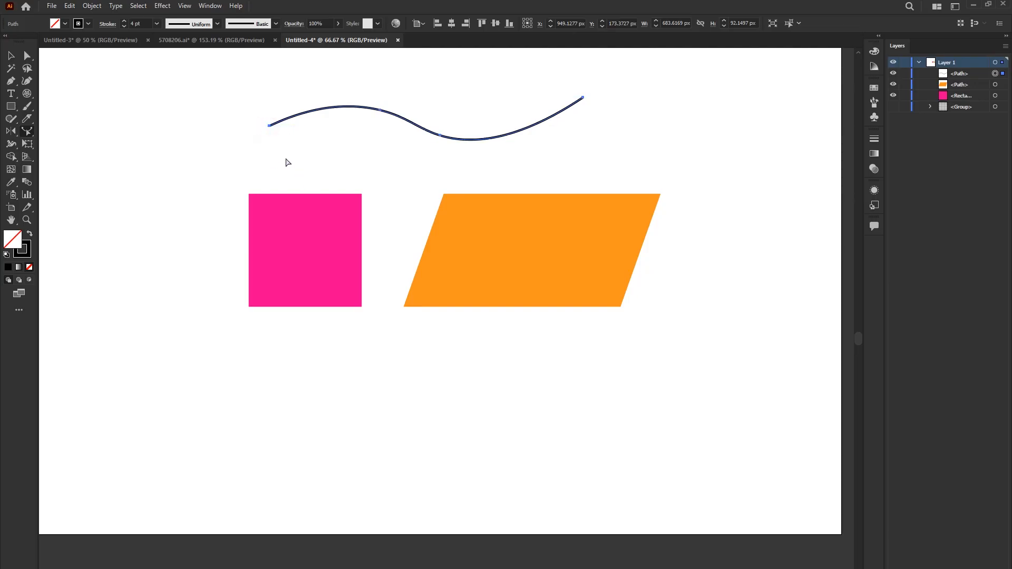
drag(263, 122, 297, 148)
drag(242, 92, 481, 206)
drag(381, 111, 363, 250)
key(ctrl+z)
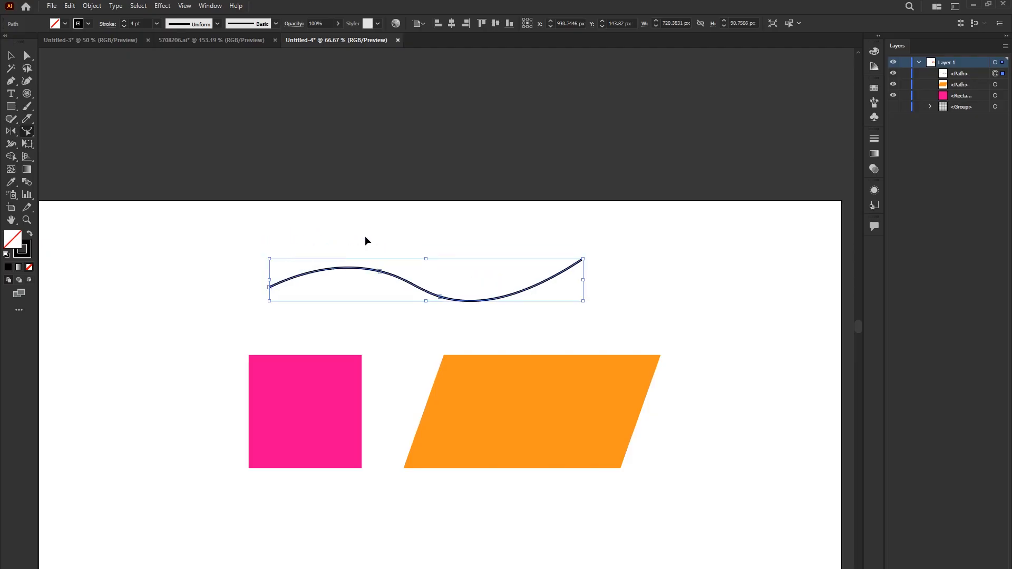
Select the wavy path's leftmost anchor directly, and raise its second anchor into a taller crest with the Reshape tool
click(27, 56)
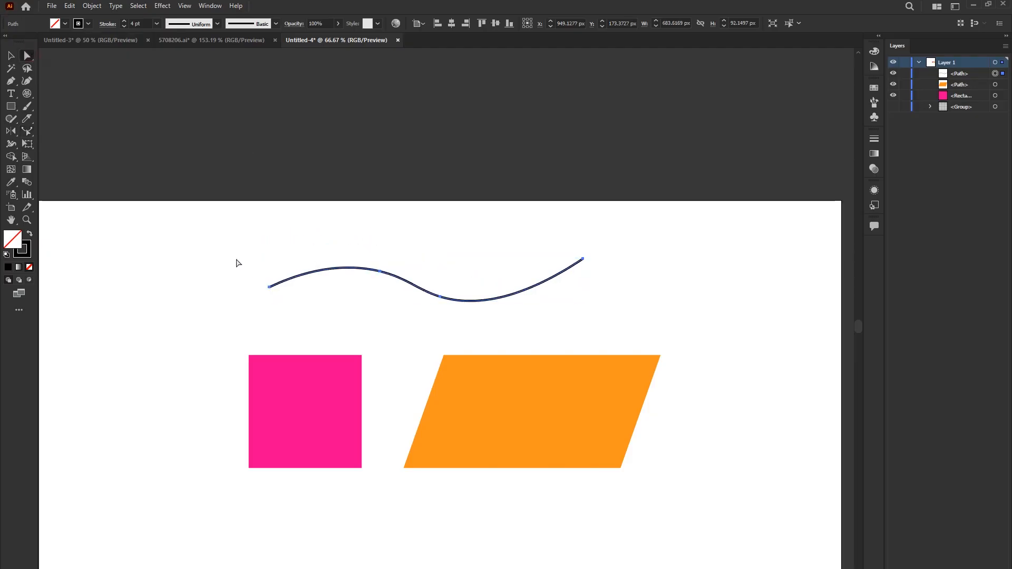
drag(236, 263, 359, 346)
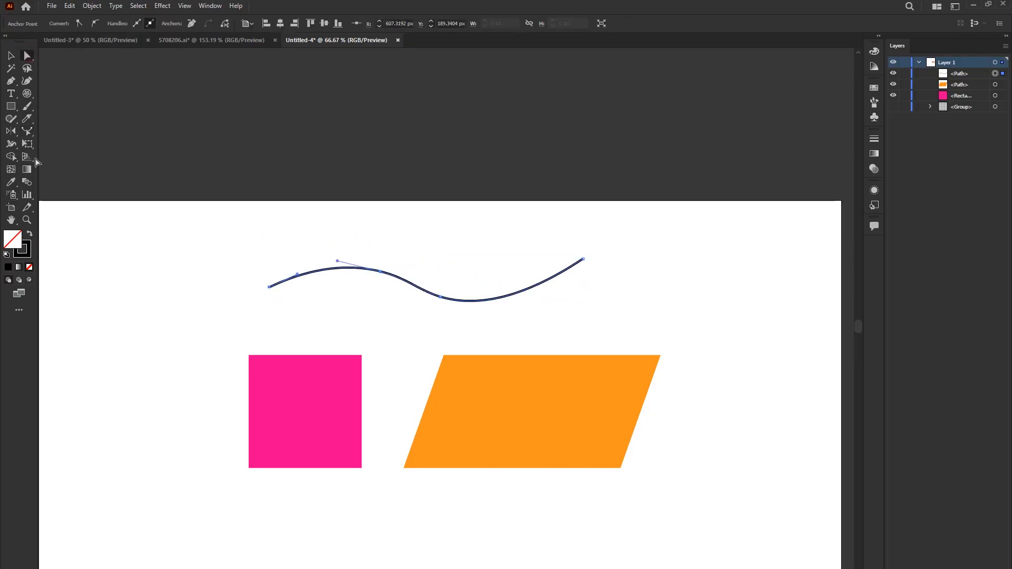
click(27, 131)
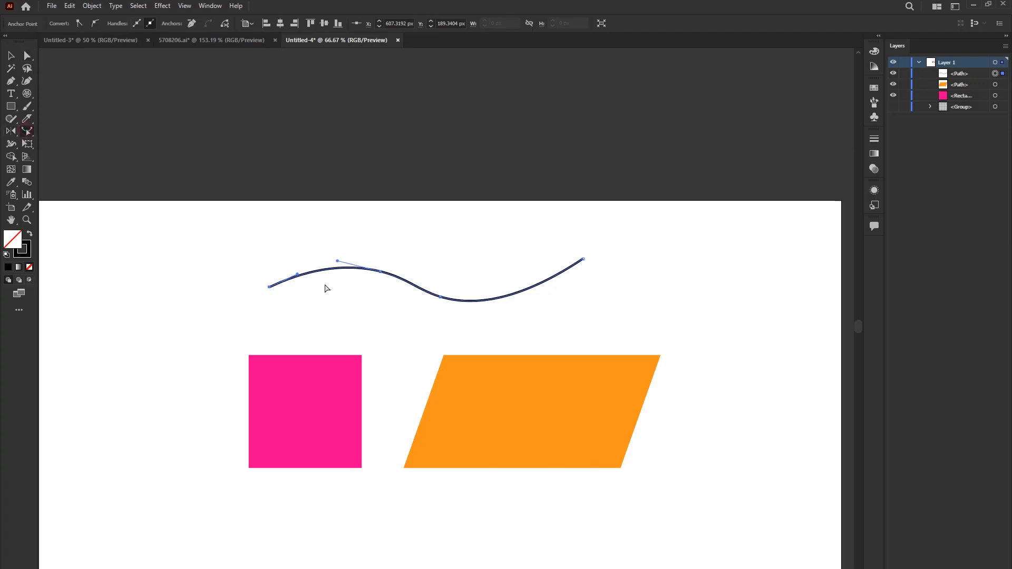
click(269, 287)
mouse_move(379, 273)
mouse_down()
mouse_move(384, 188)
mouse_move(271, 226)
mouse_move(348, 323)
mouse_up()
key(ctrl+z)
drag(381, 274, 386, 218)
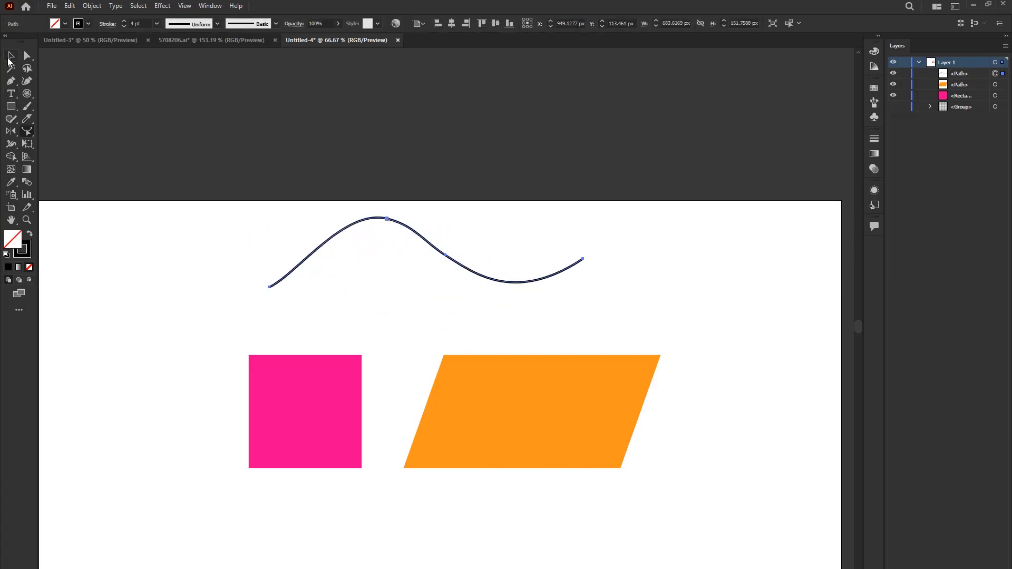
Remove the wavy path and the orange parallelogram from the artboard, and make Scale the current tool of its group
click(10, 55)
drag(27, 131, 67, 137)
drag(66, 135, 66, 135)
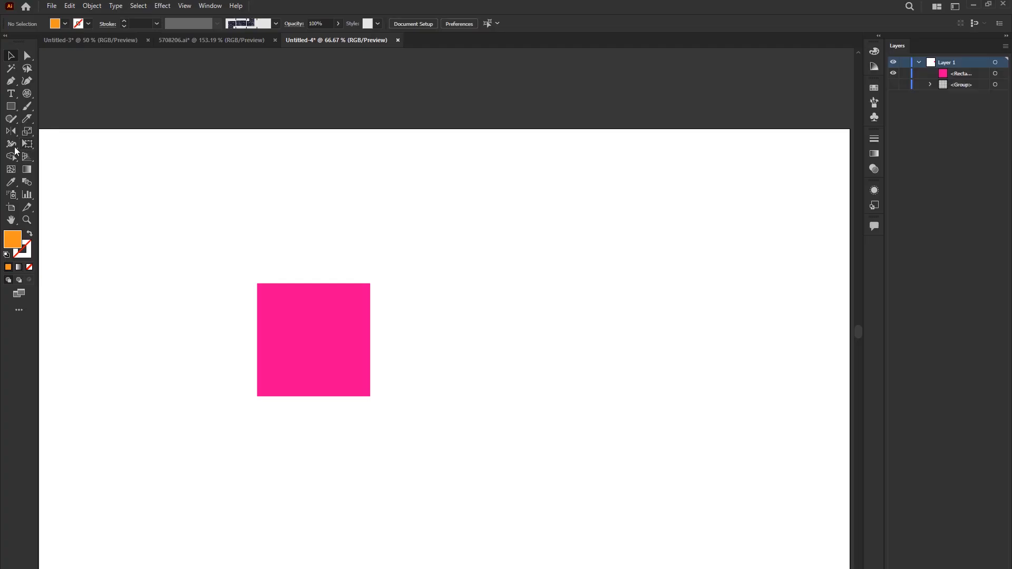
Try the Free Transform tool on the pink square, slanting it into a right-leaning parallelogram, and undo the change
drag(27, 144, 90, 145)
drag(172, 198, 412, 452)
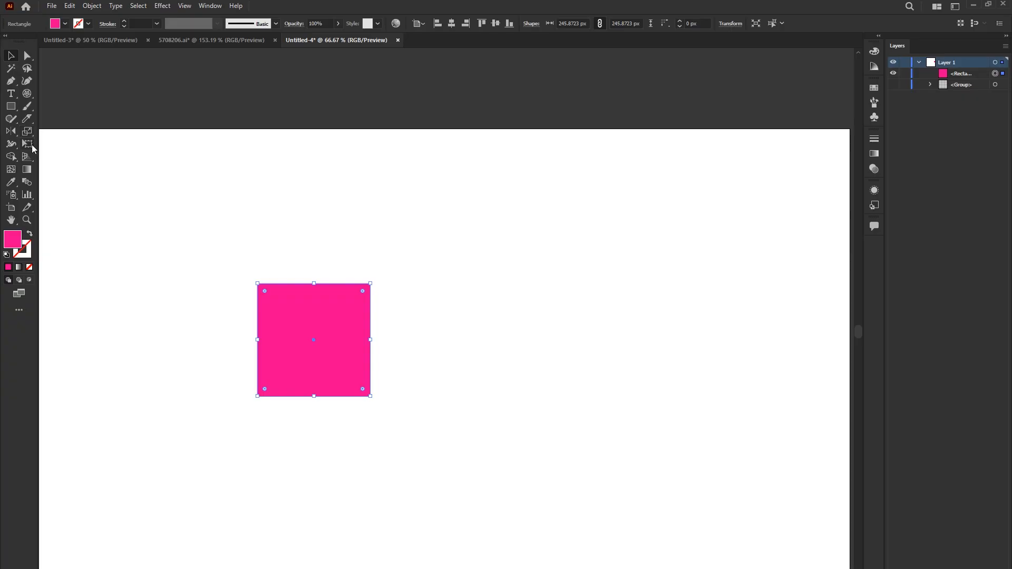
click(30, 146)
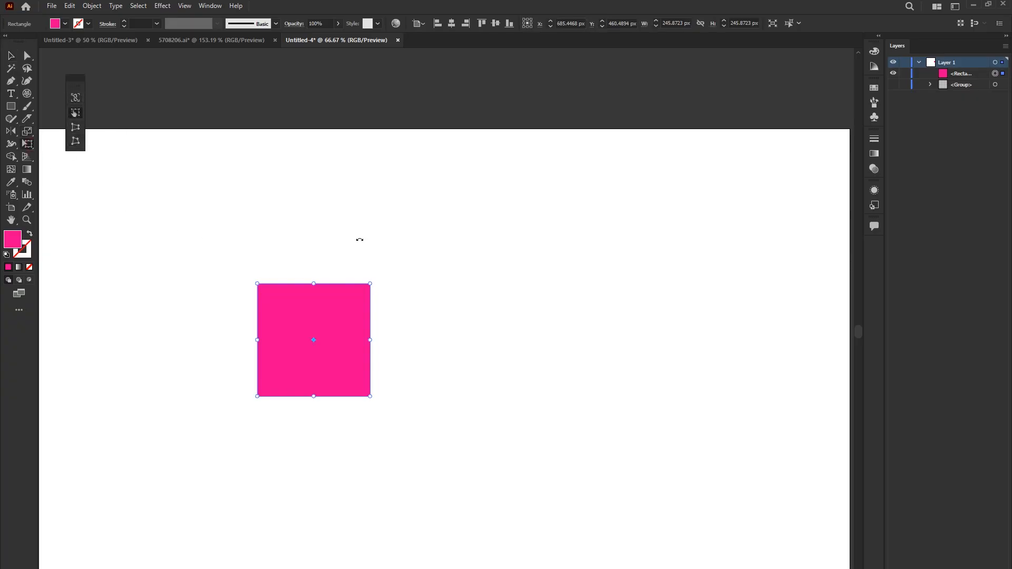
mouse_move(368, 284)
mouse_down()
mouse_move(403, 283)
mouse_move(206, 264)
mouse_move(368, 271)
mouse_move(378, 287)
mouse_move(235, 266)
mouse_move(381, 286)
mouse_move(240, 282)
mouse_move(379, 287)
mouse_move(381, 296)
mouse_up()
key(ctrl+z)
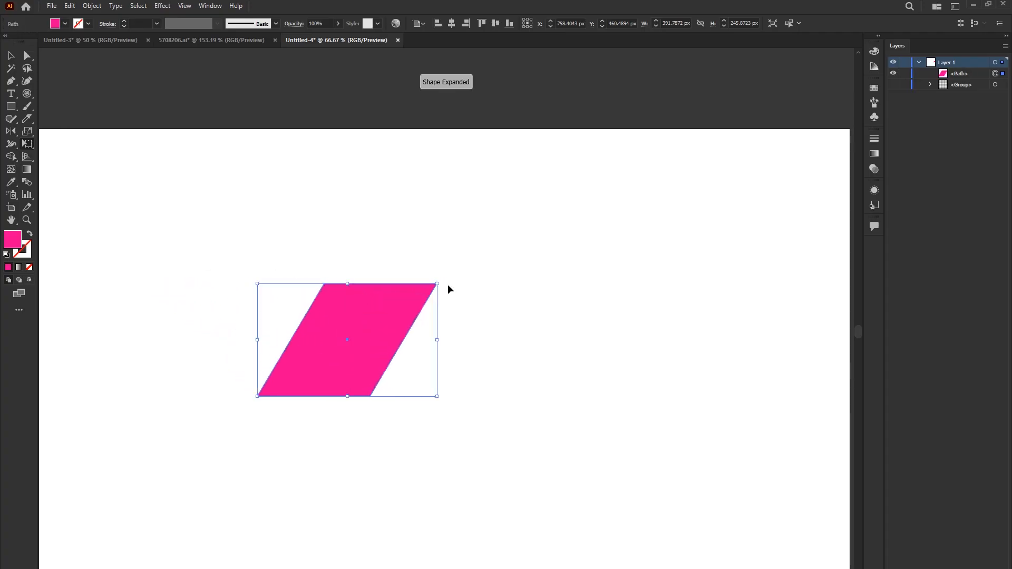
key(ctrl+z)
Try Perspective Distort on the upper corners of the pink square and undo the distortion
click(78, 127)
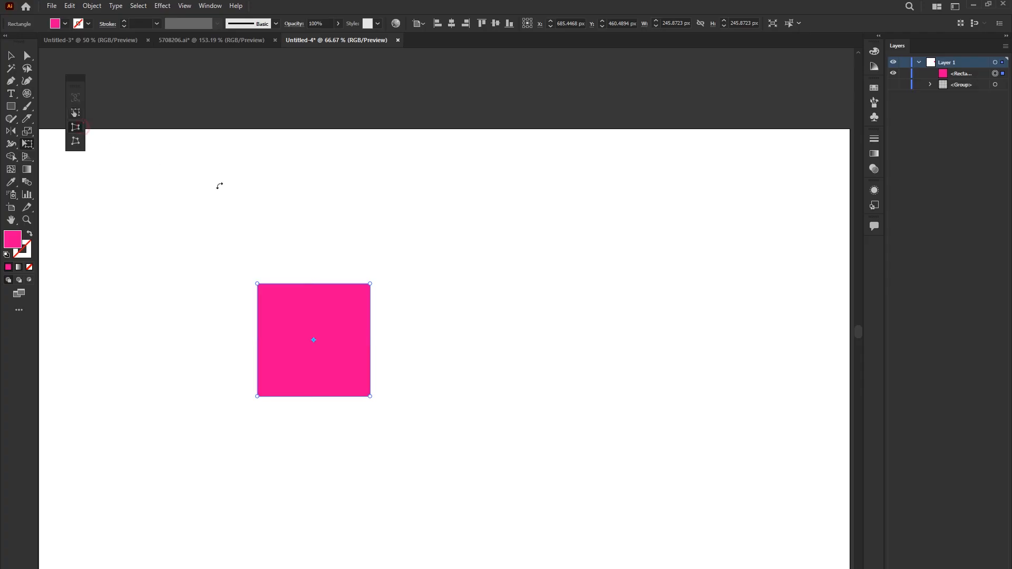
mouse_move(265, 282)
mouse_down()
mouse_move(284, 283)
mouse_move(195, 287)
mouse_move(256, 289)
mouse_up()
key(ctrl+z)
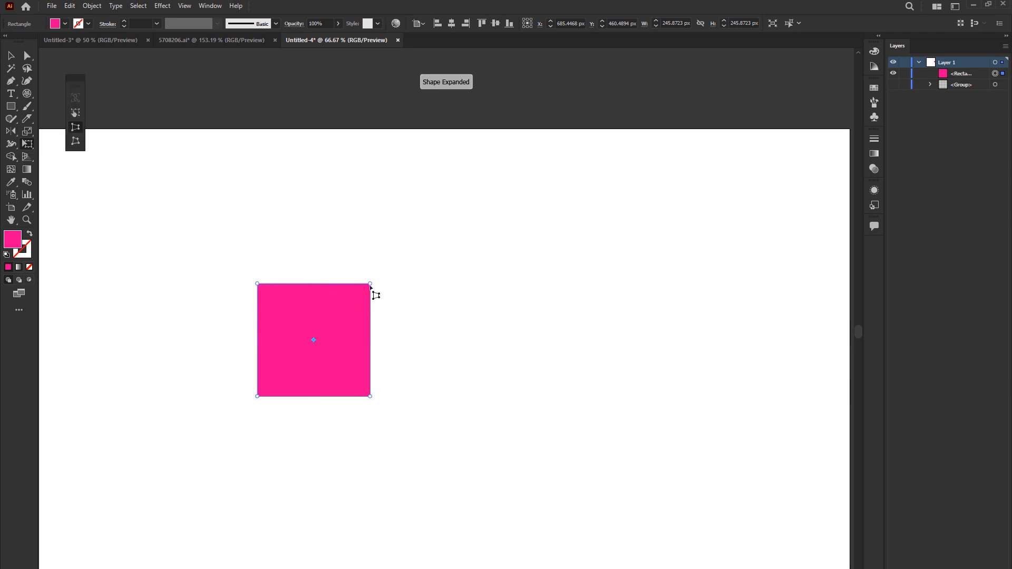
mouse_move(370, 285)
mouse_down()
mouse_move(374, 320)
mouse_move(384, 232)
mouse_move(372, 301)
mouse_up()
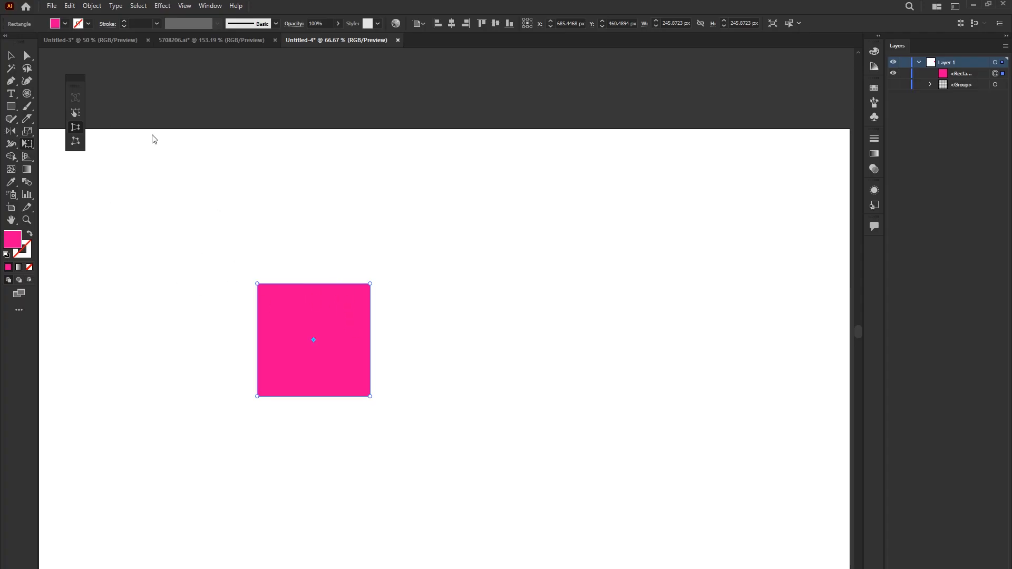
Distort the pink square into an irregular four-sided shape by moving its corners individually with Free Distort
click(79, 141)
drag(371, 285, 383, 220)
drag(258, 283, 132, 258)
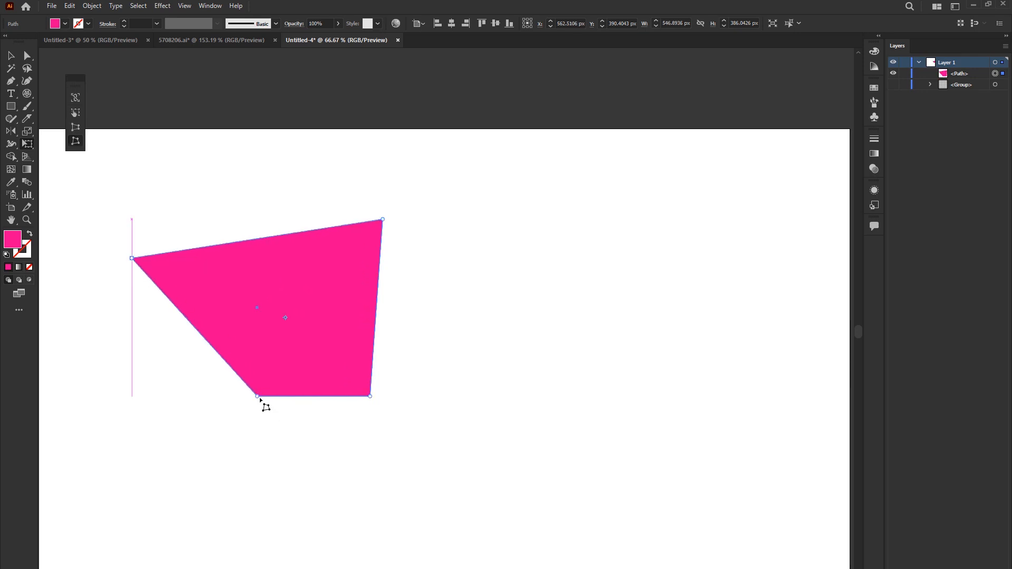
drag(258, 398, 92, 426)
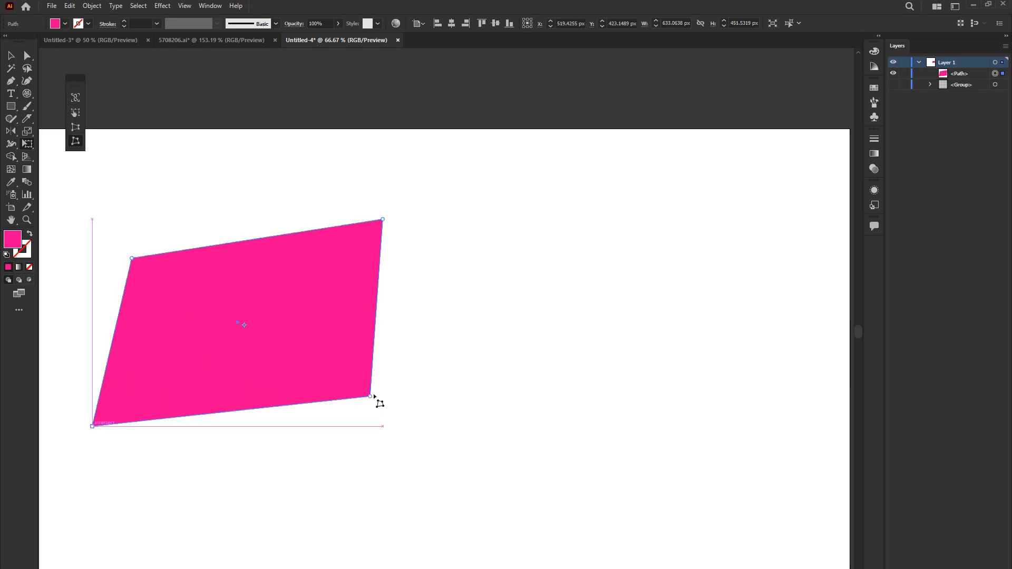
drag(370, 397, 247, 341)
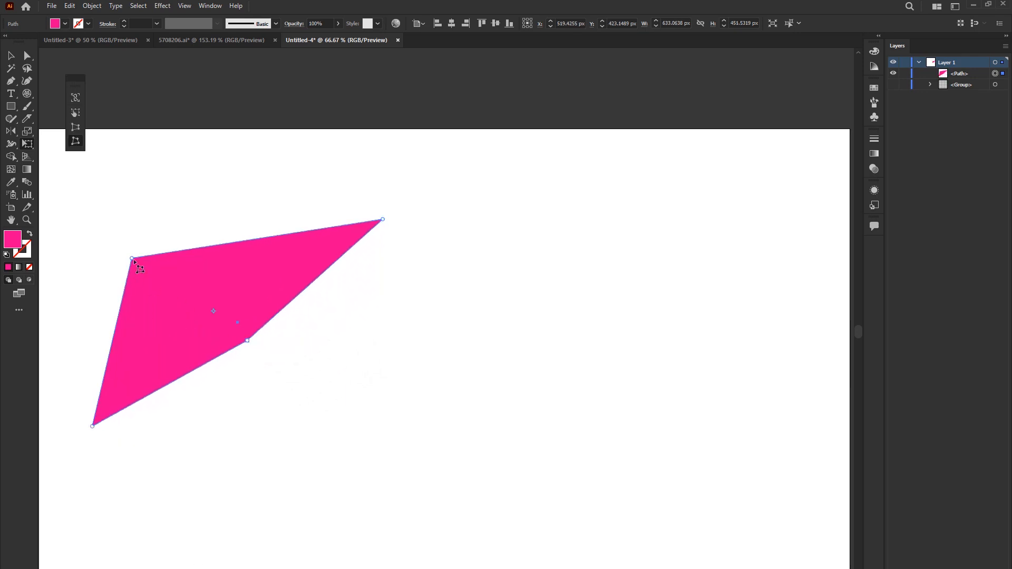
drag(132, 258, 171, 260)
Delete the distorted pink shape from the artboard
key(v)
click(370, 301)
scroll(370, 300, down, 1)
click(272, 291)
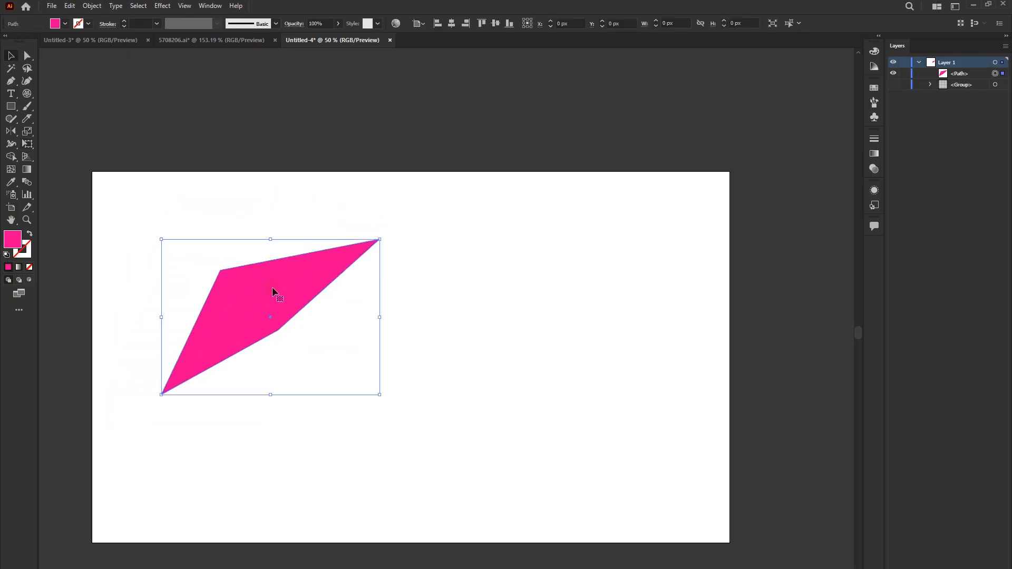
key(Delete)
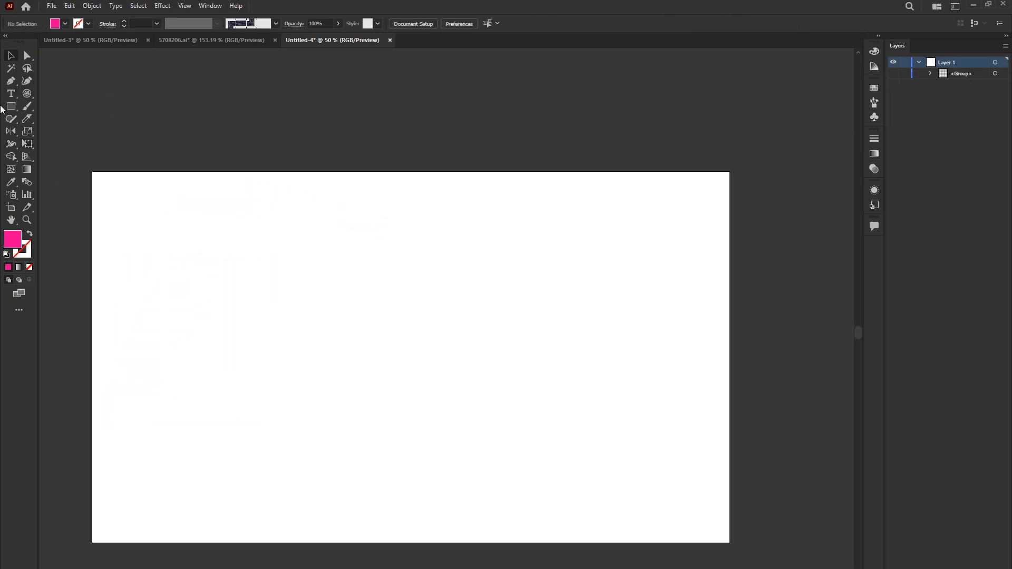